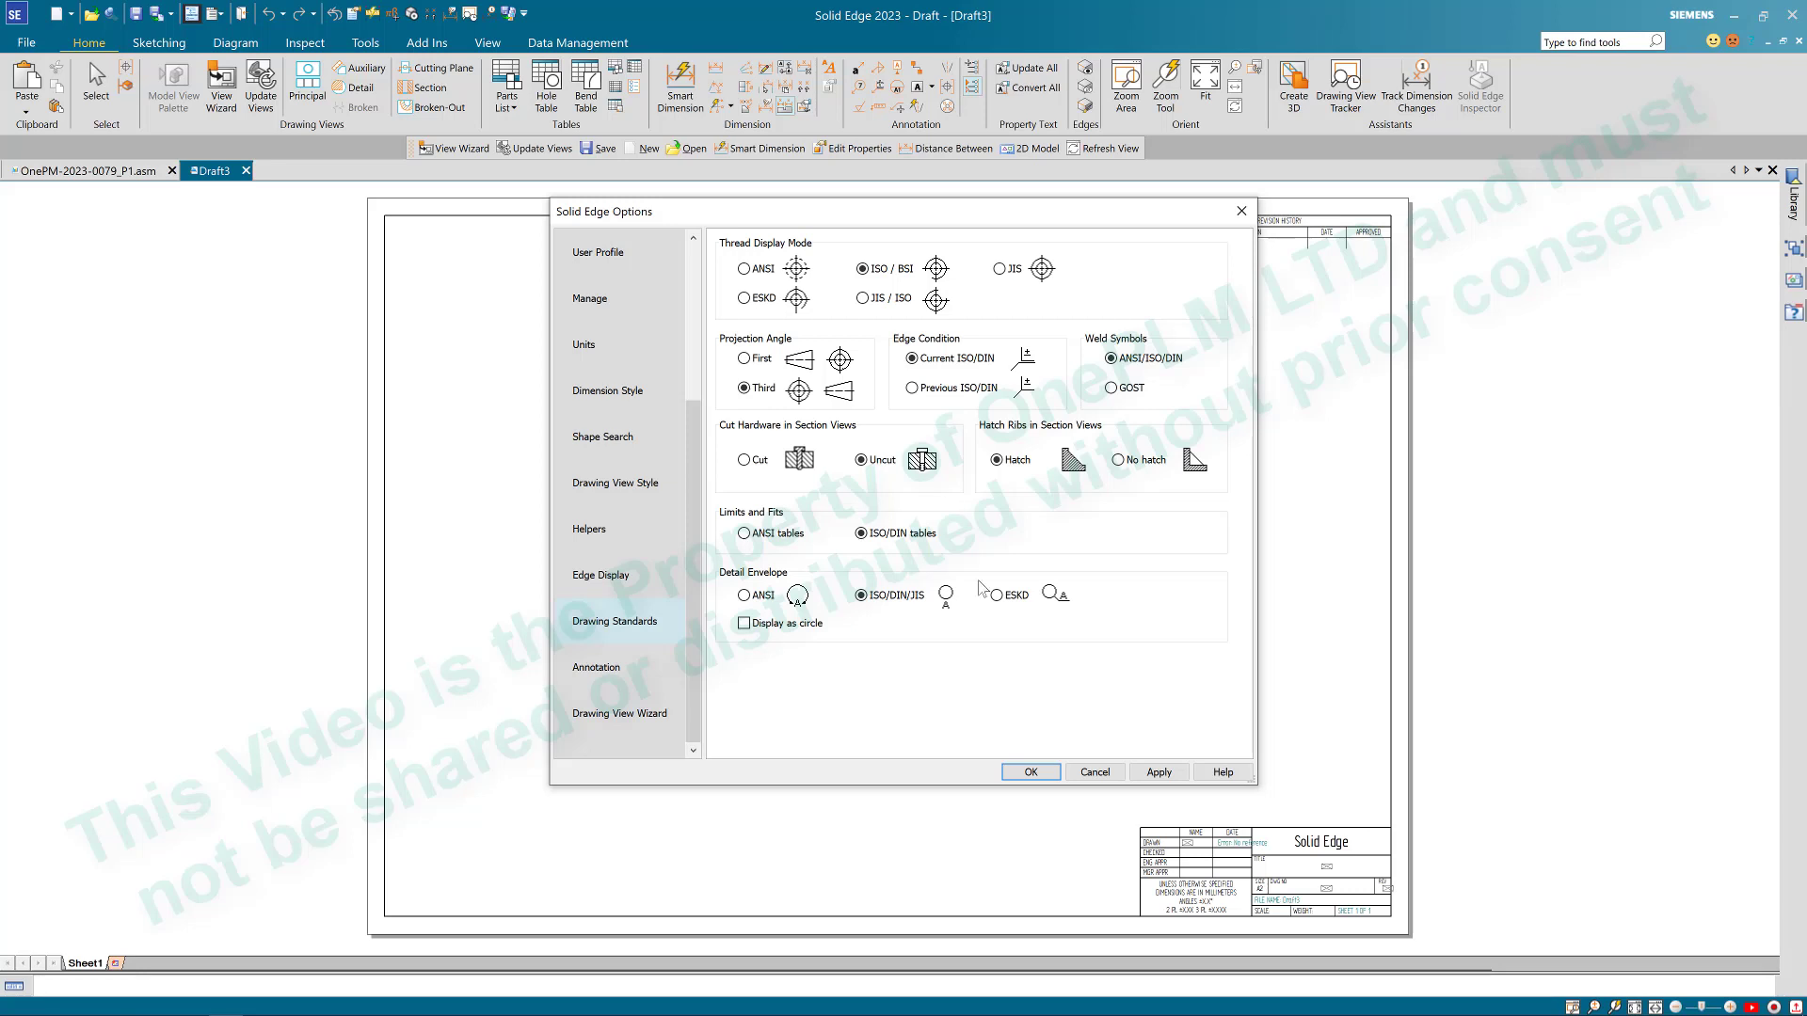
Step: Apply the Drawing Standards settings and close the options dialog
click(1159, 772)
click(1032, 772)
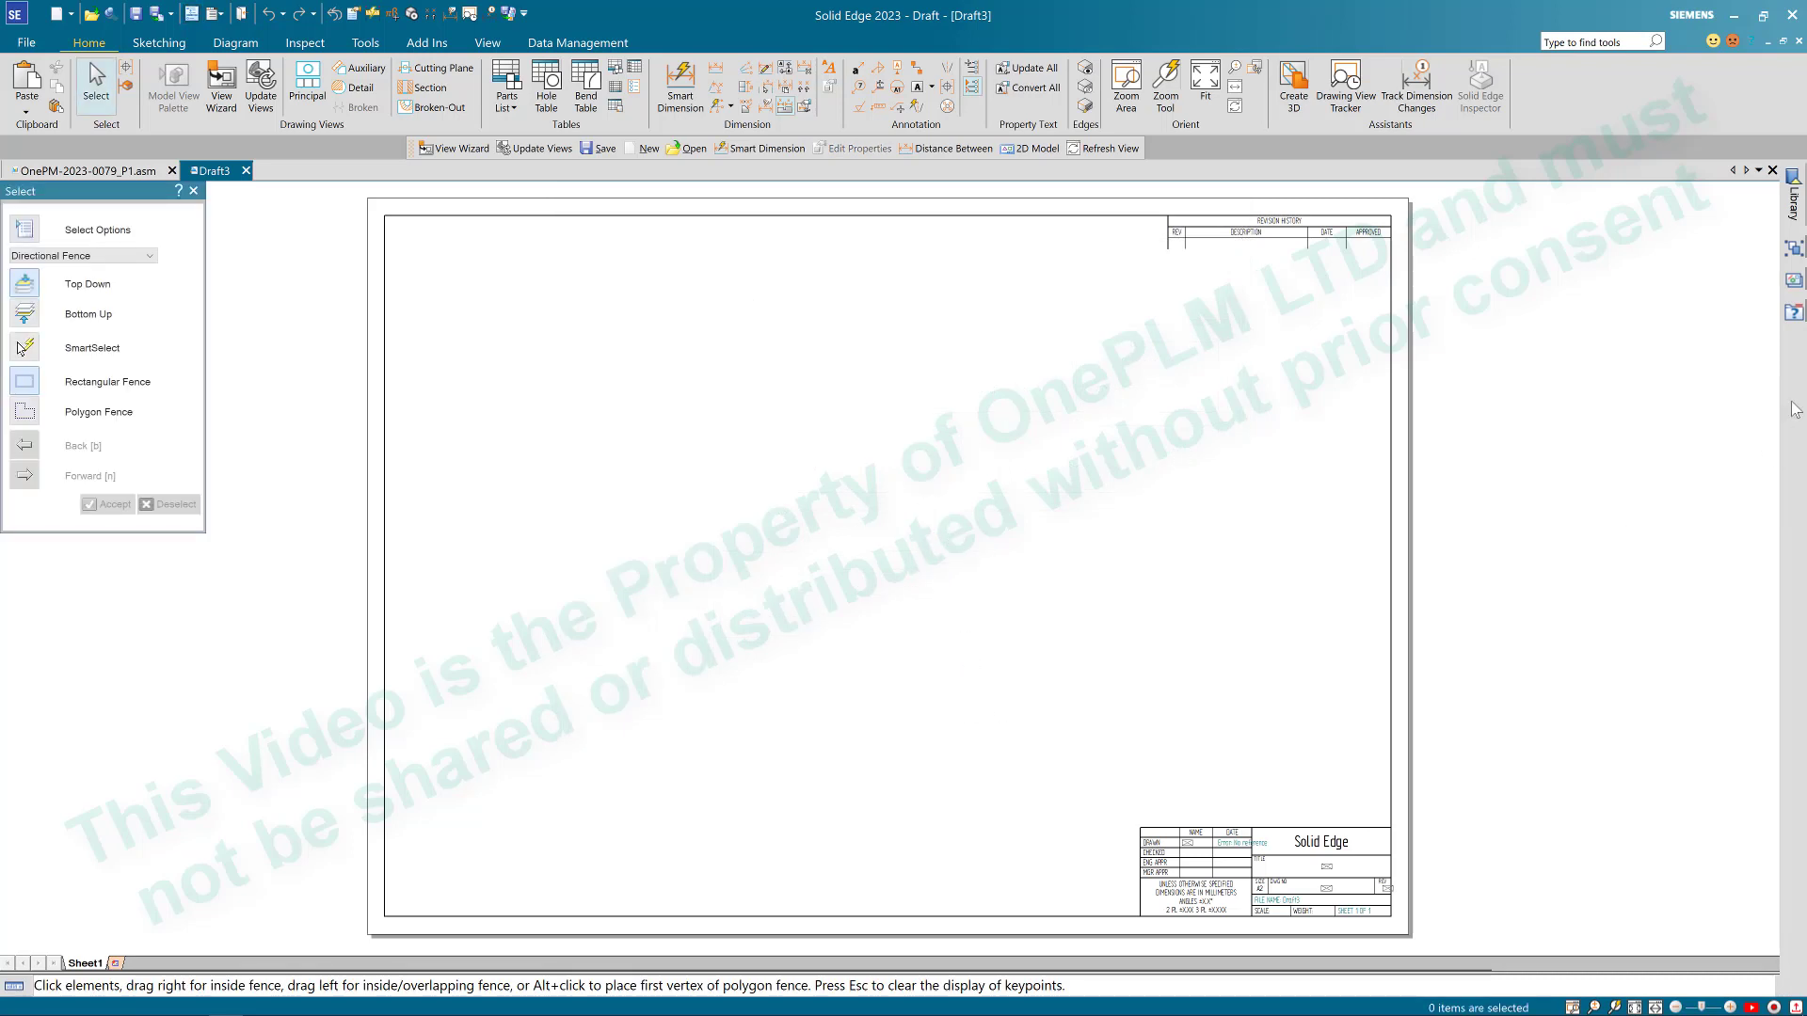
Step: Open the parts library and list the files in the Engine folder
click(1794, 203)
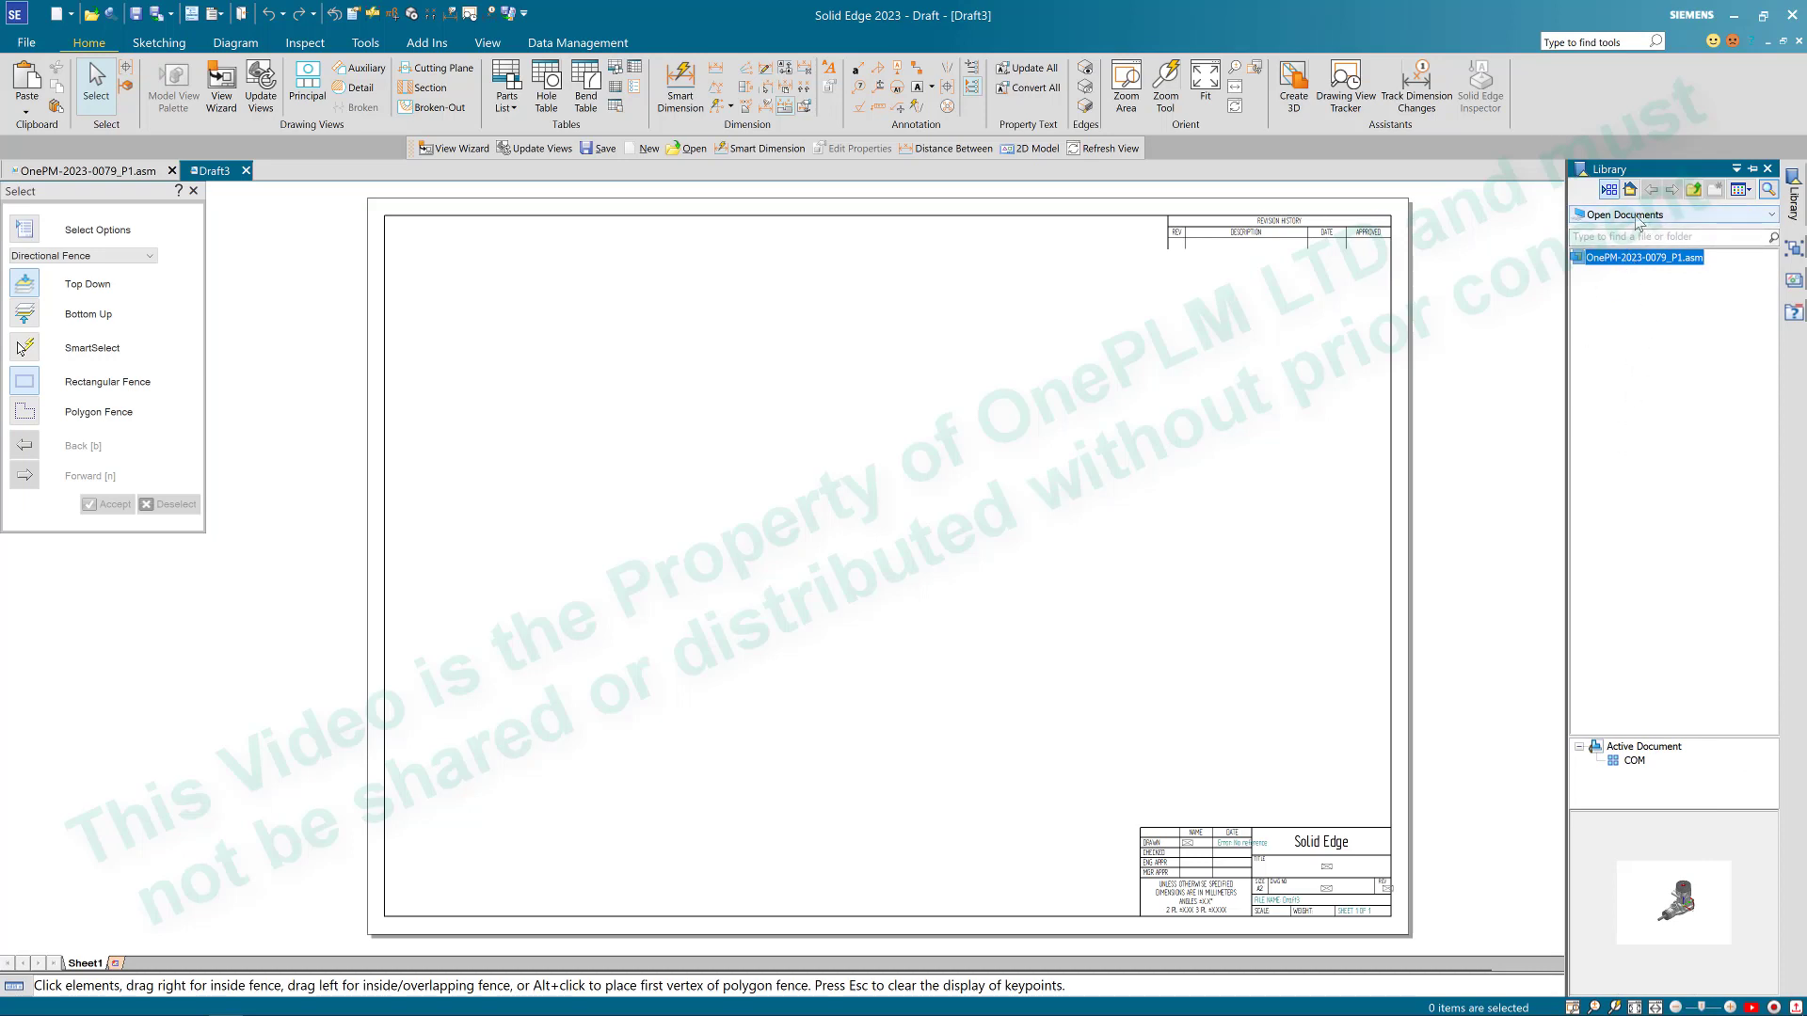
click(1610, 190)
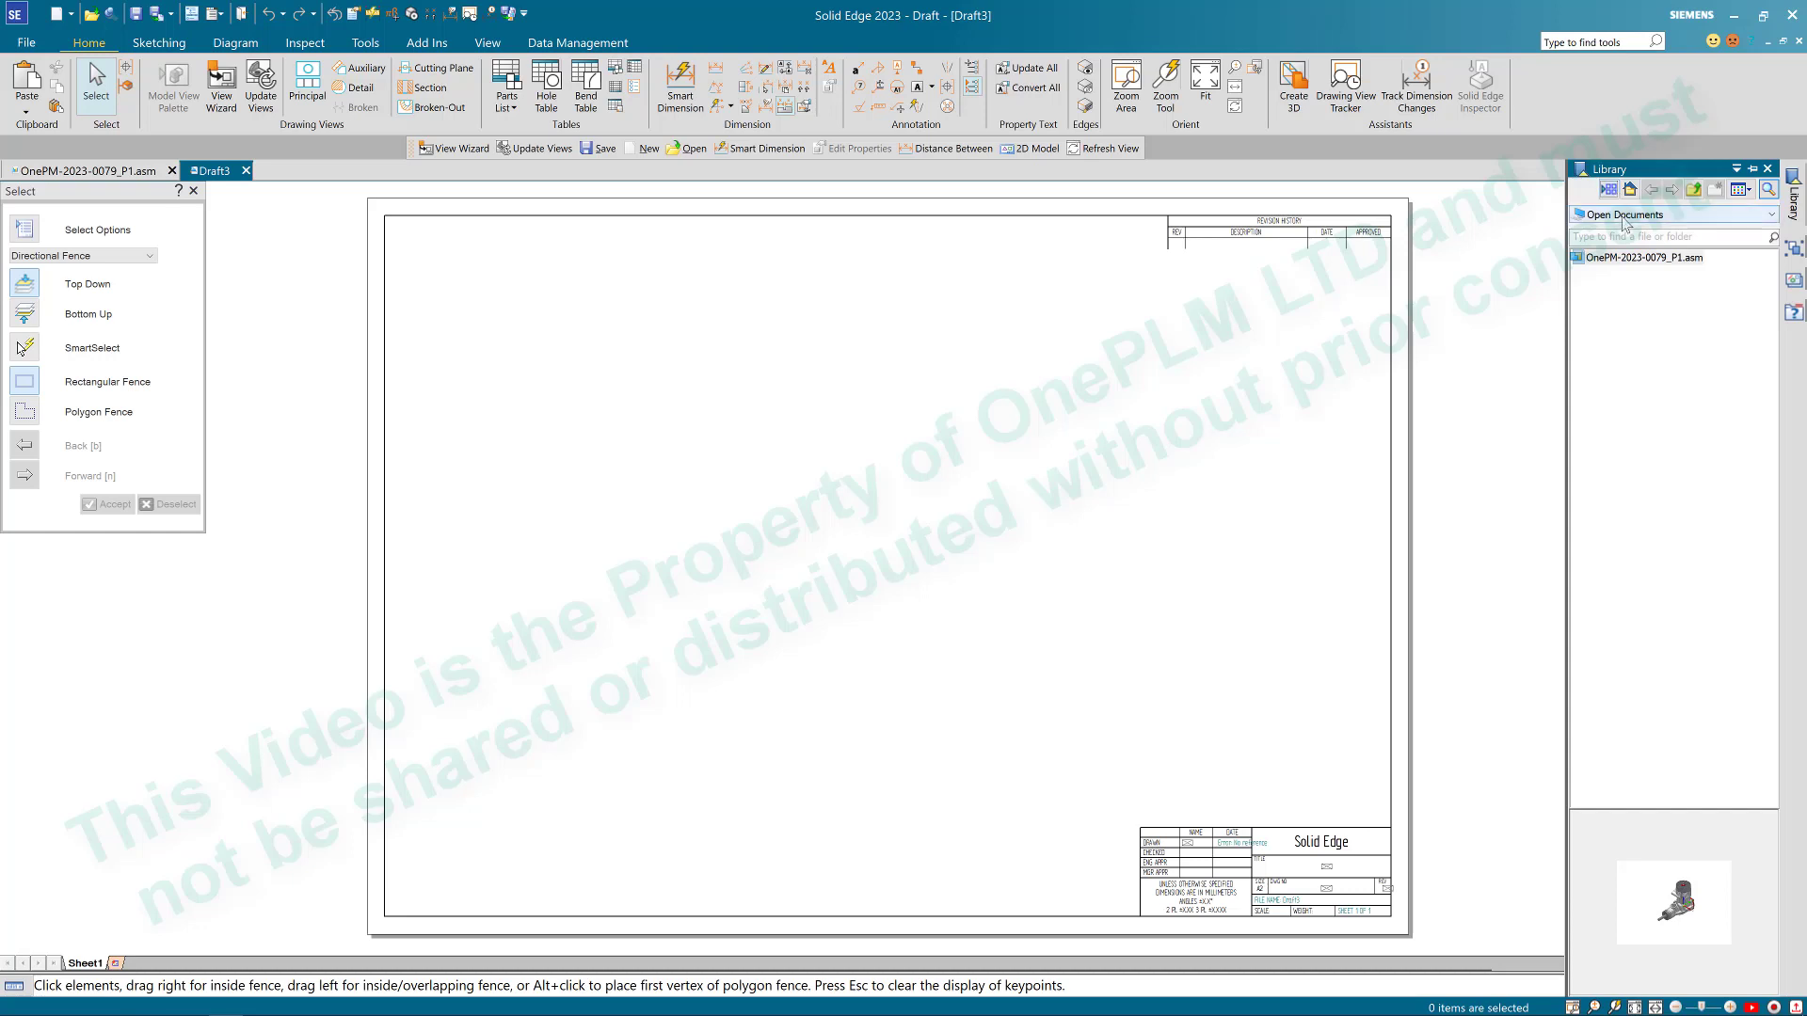
click(1623, 216)
click(1620, 248)
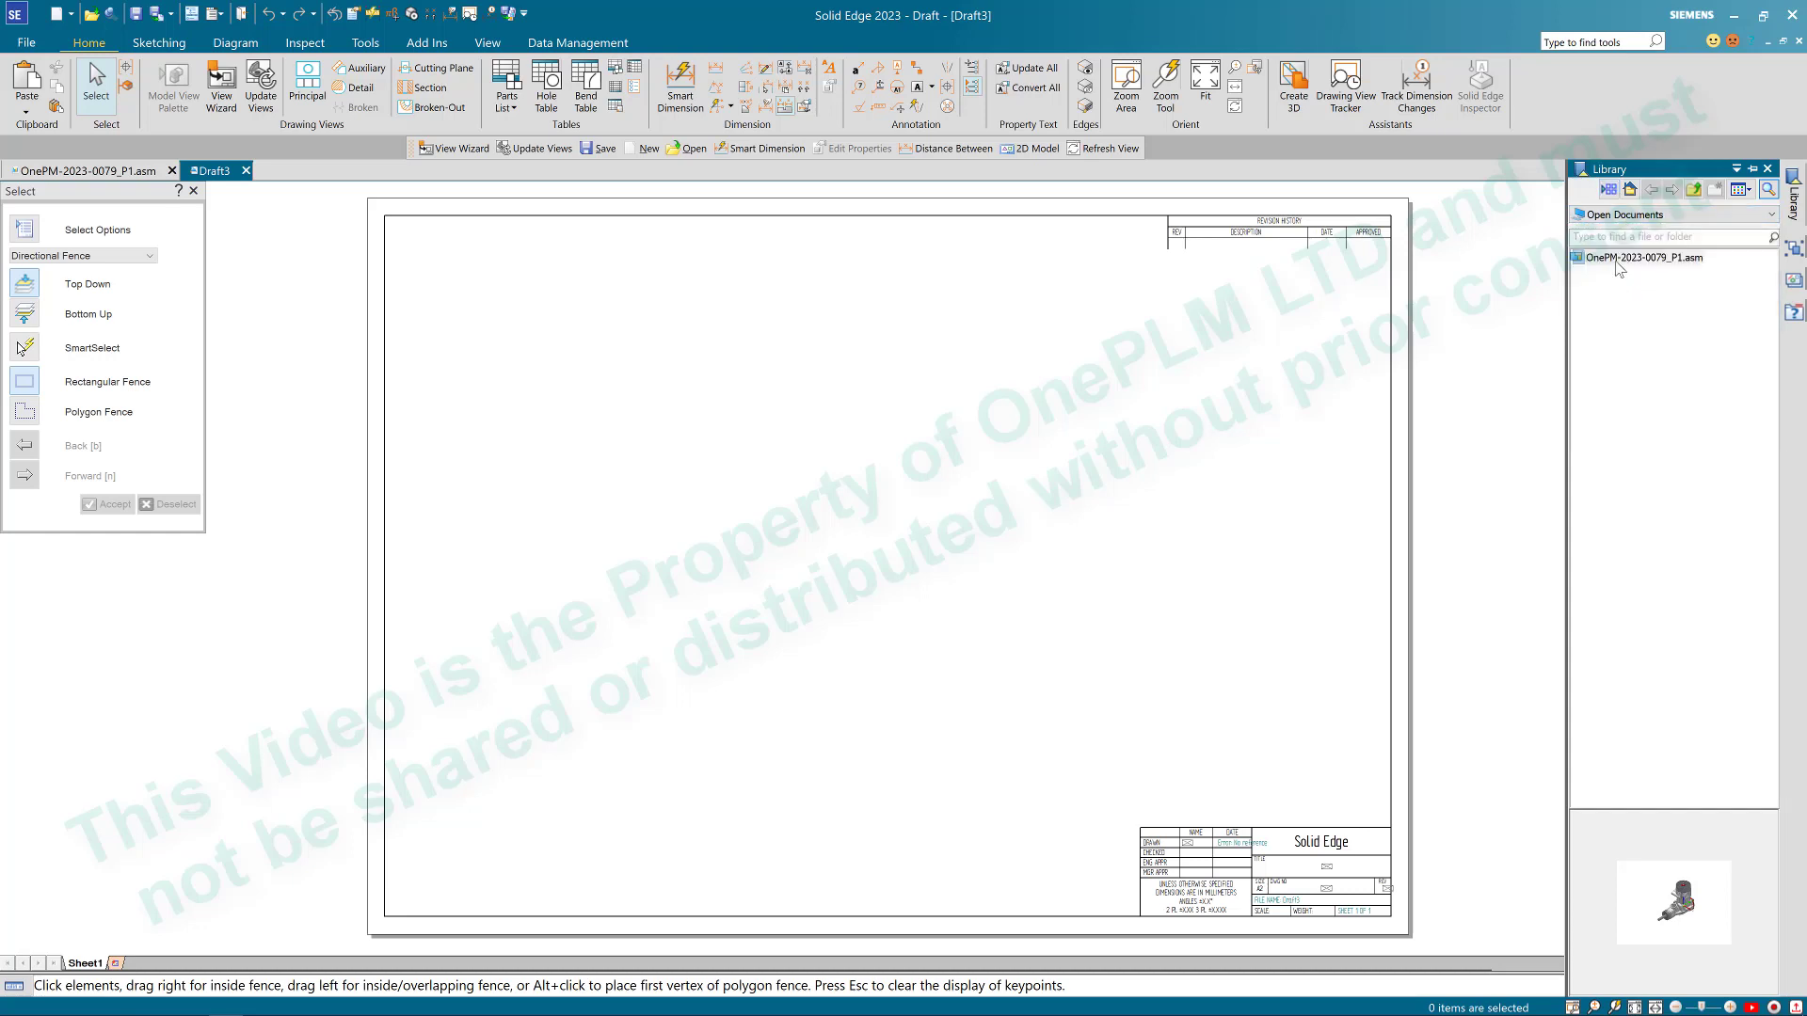
click(1630, 191)
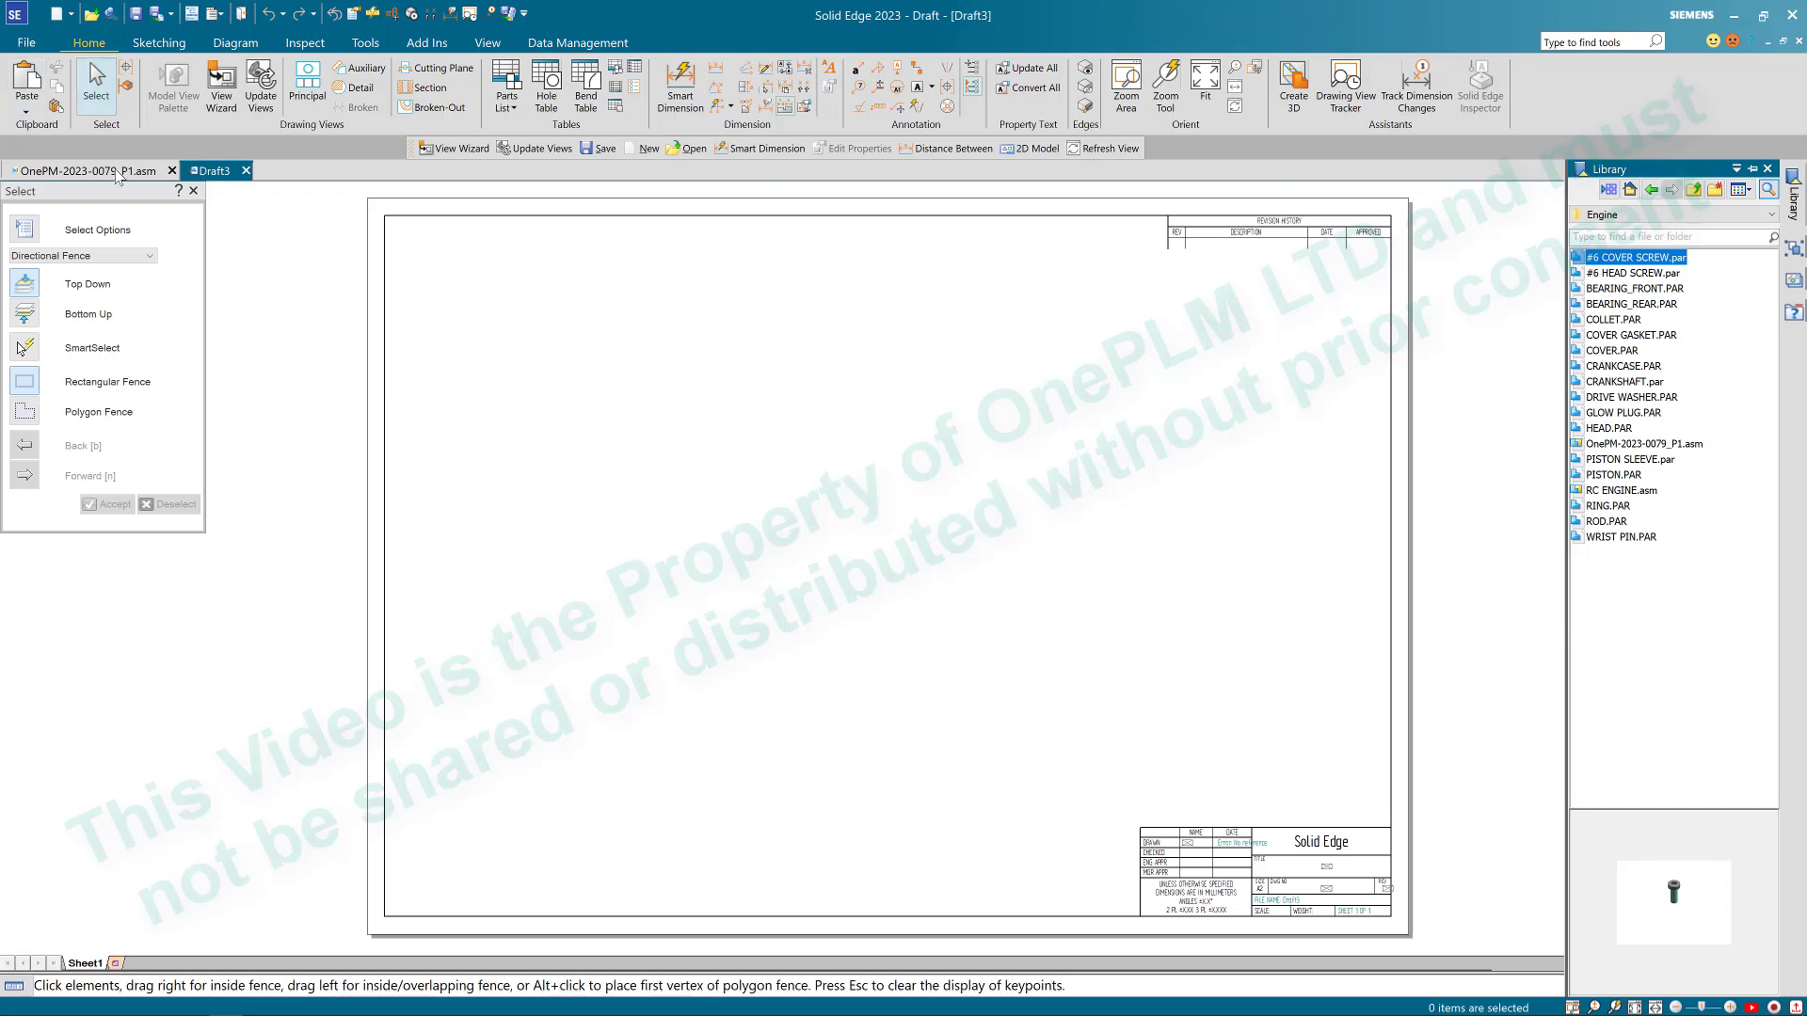
Step: Preview the engine parts in the library, from COVER.PAR through ROD.PAR
click(1622, 351)
click(1628, 338)
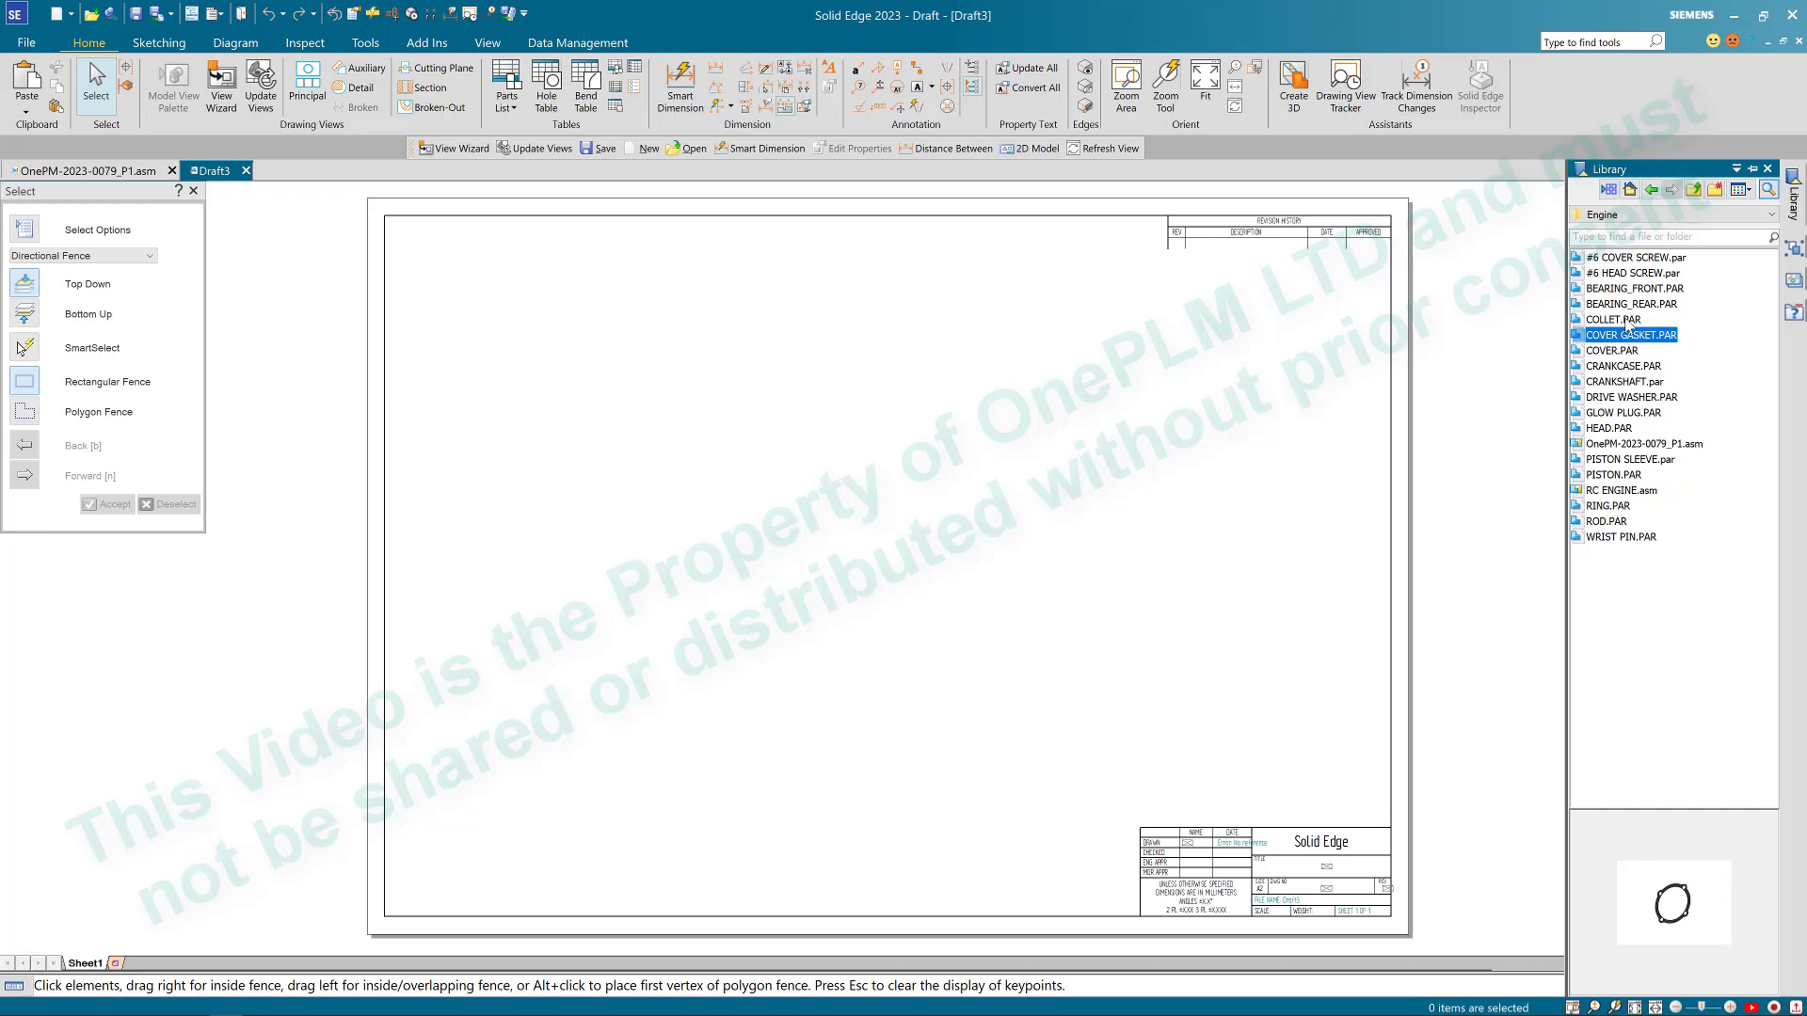
click(1629, 322)
click(1622, 368)
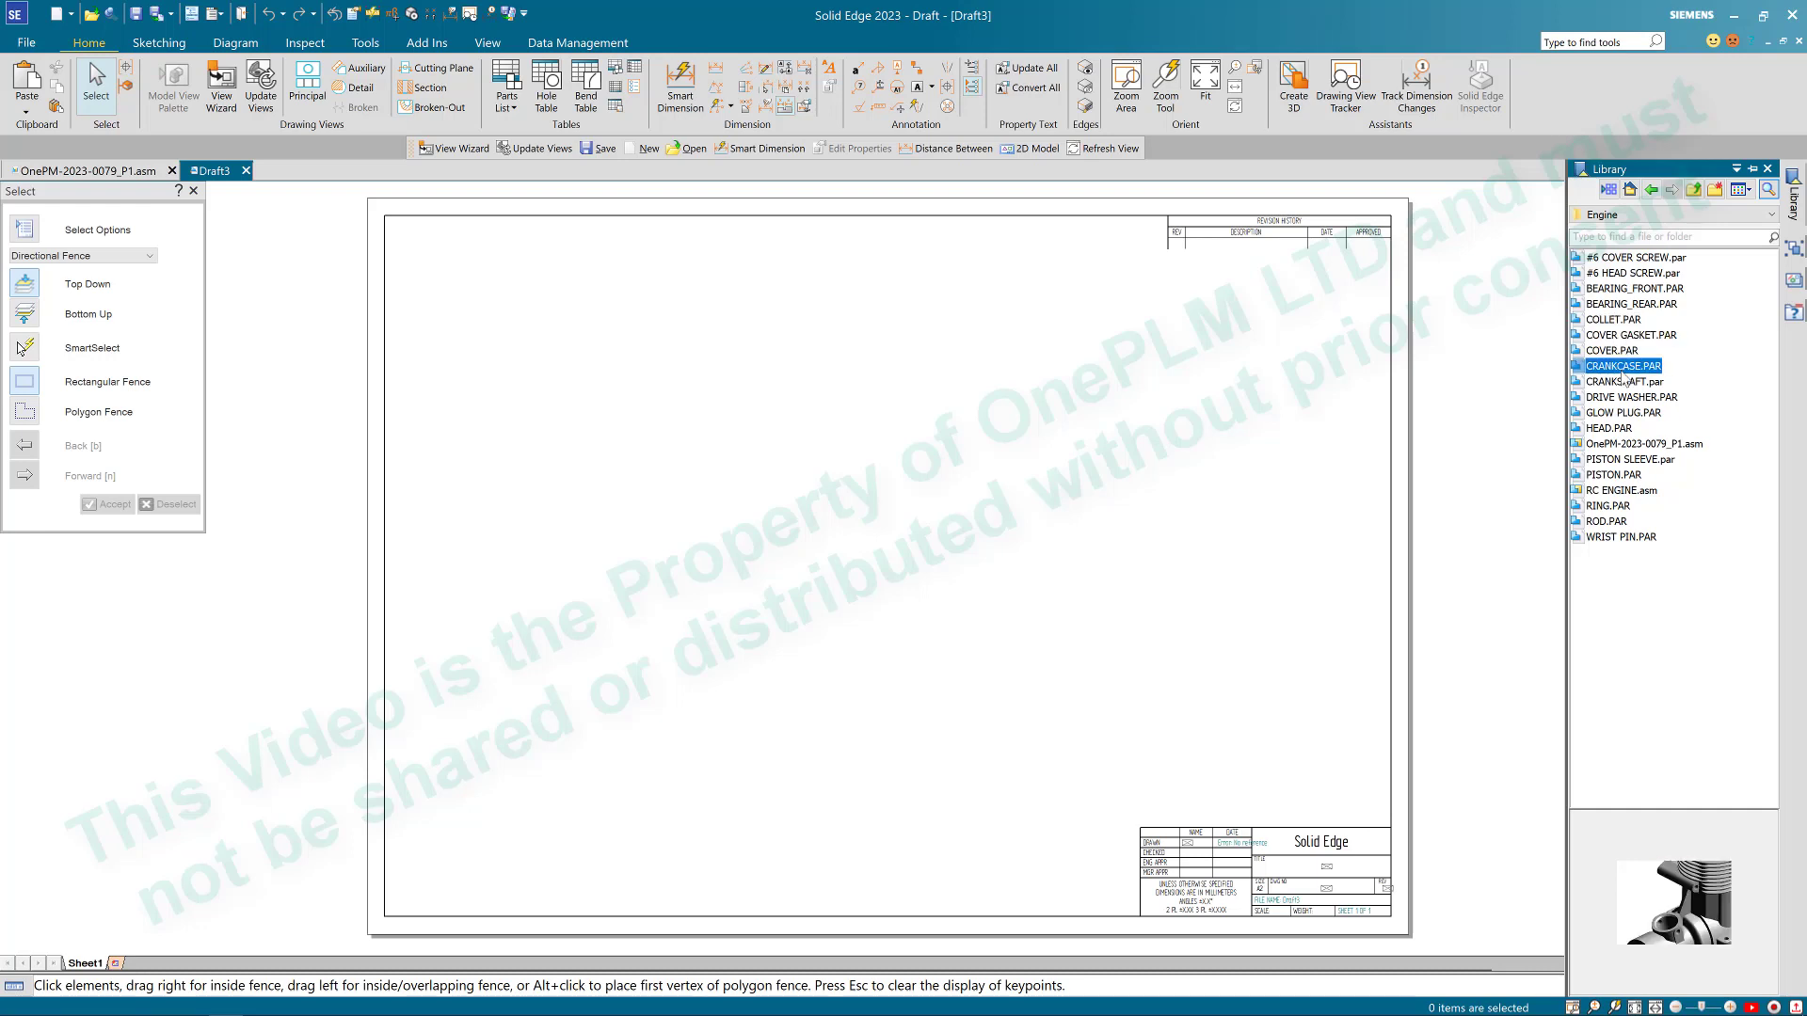
click(1624, 382)
click(1622, 397)
click(1620, 413)
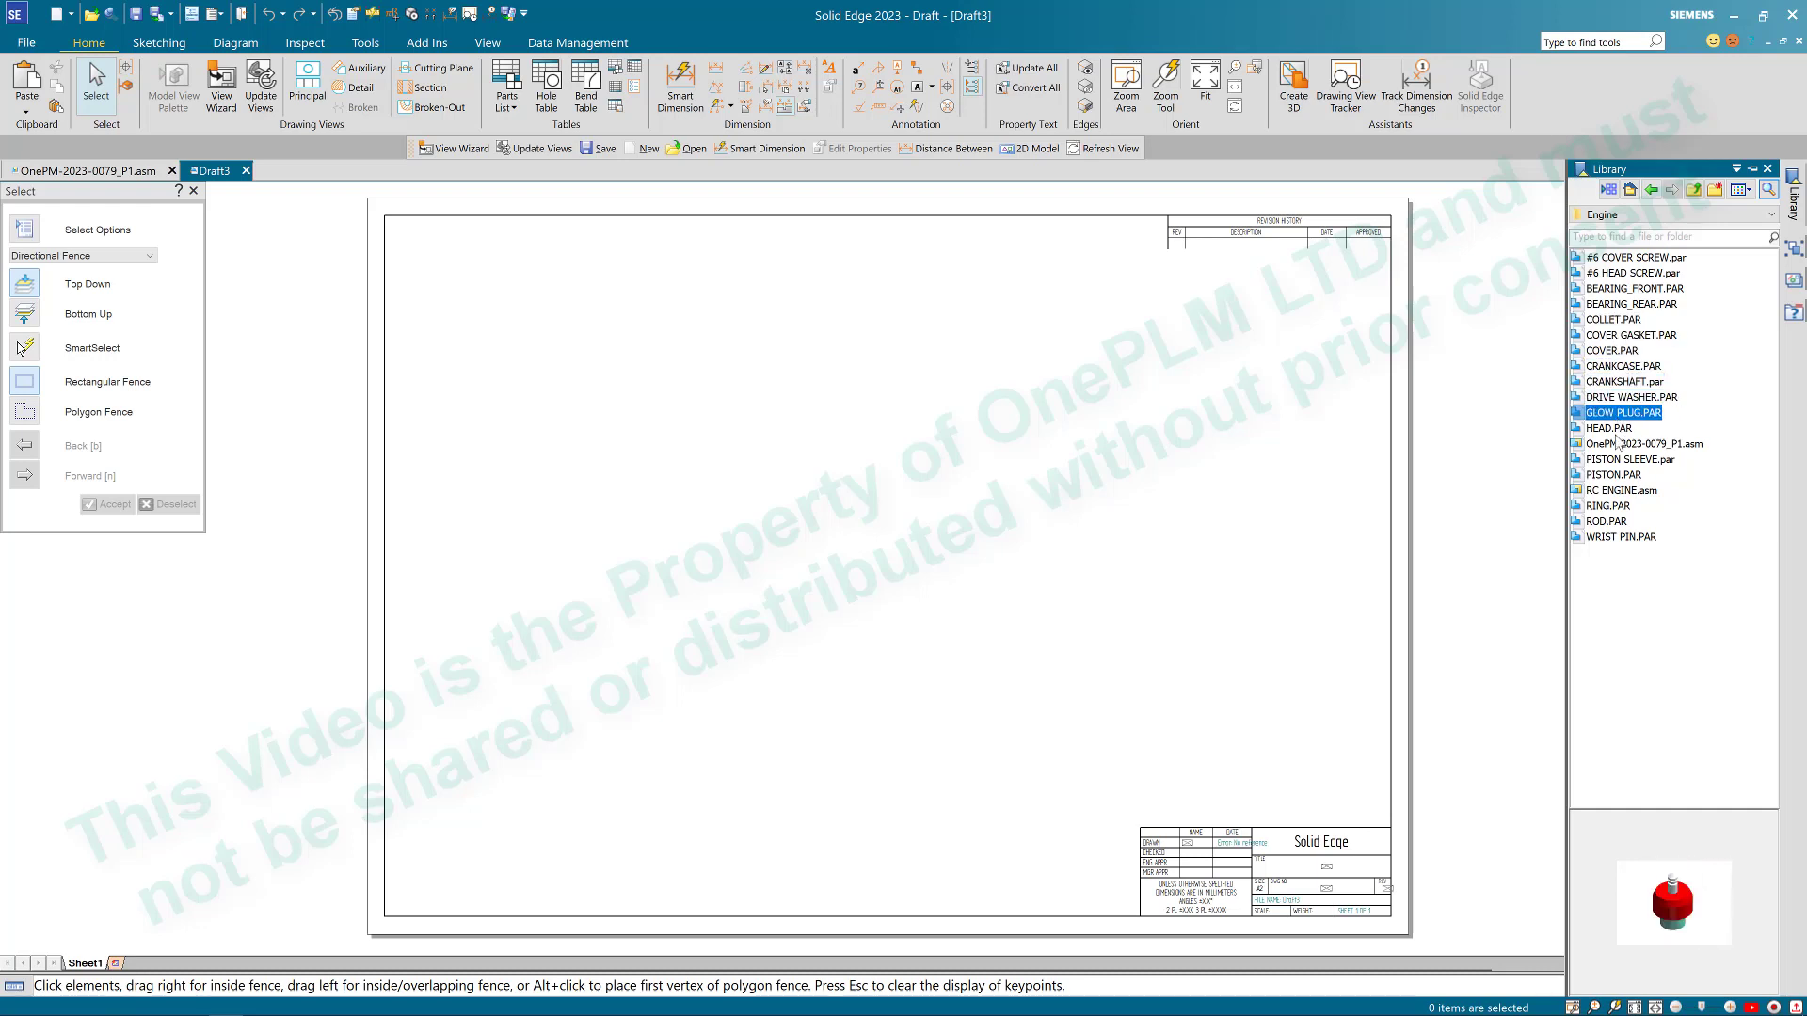
click(1617, 443)
click(1615, 460)
click(1617, 475)
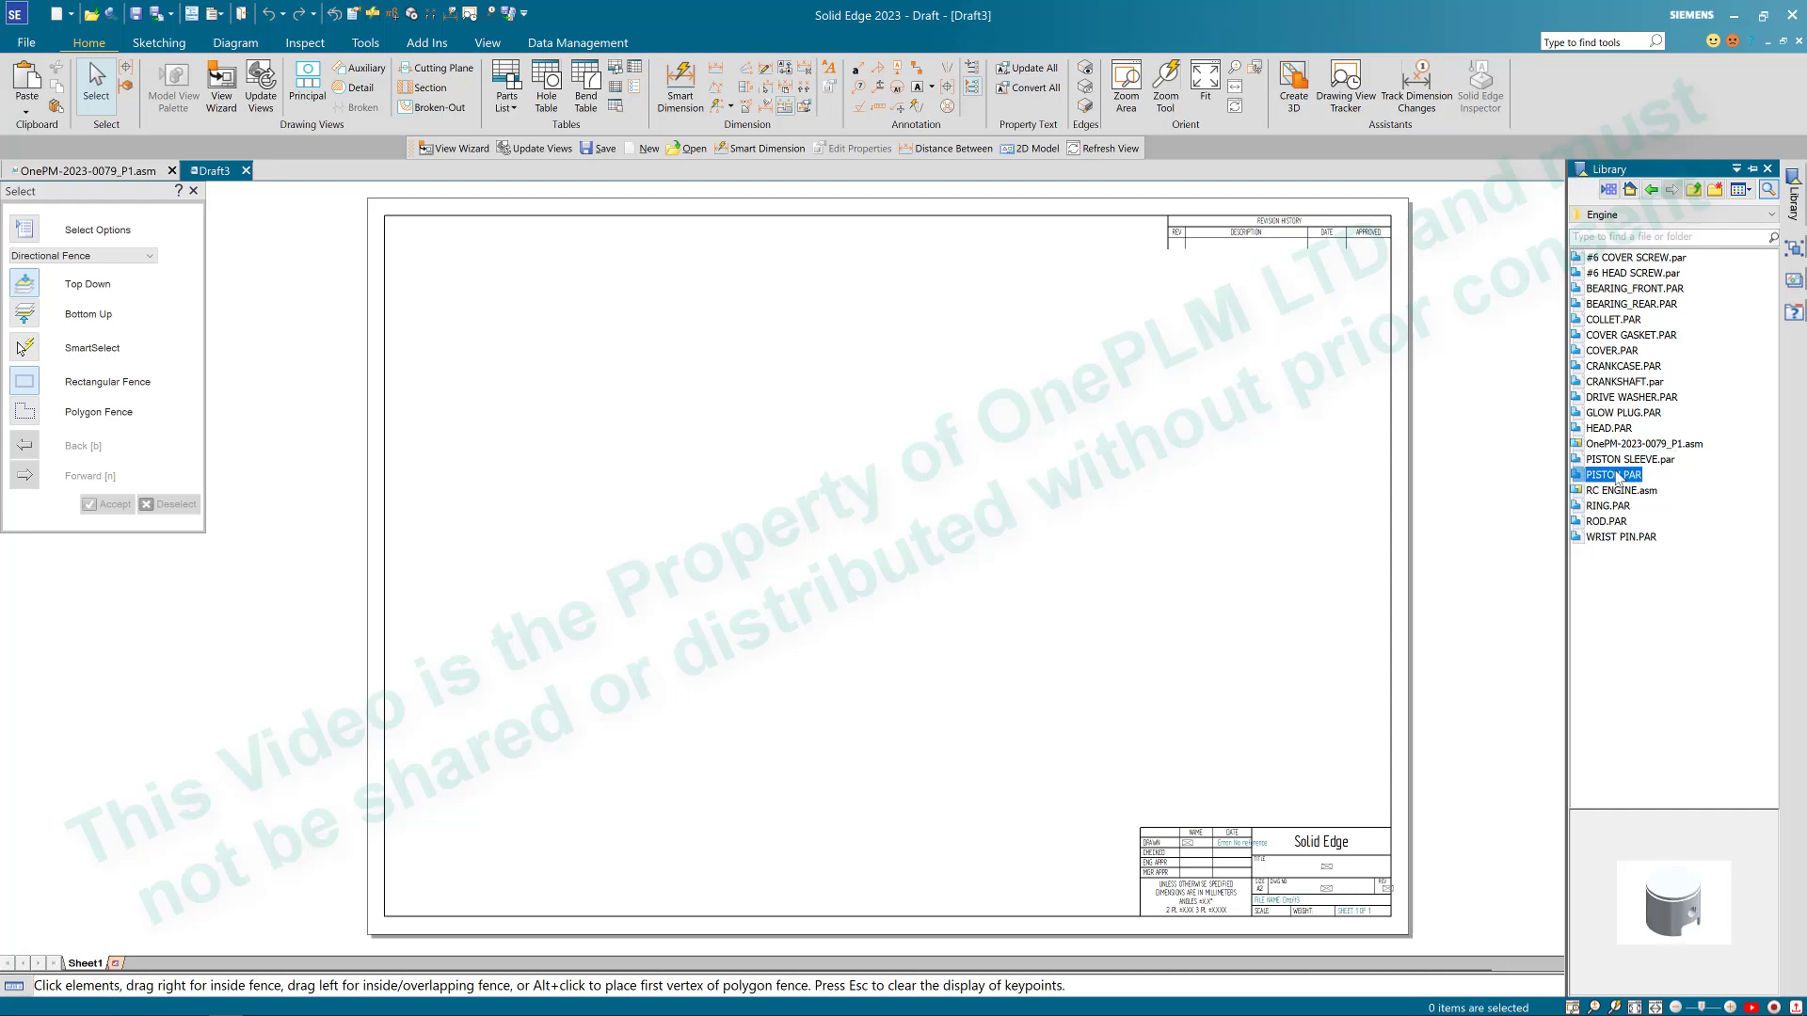
click(1615, 492)
click(1609, 523)
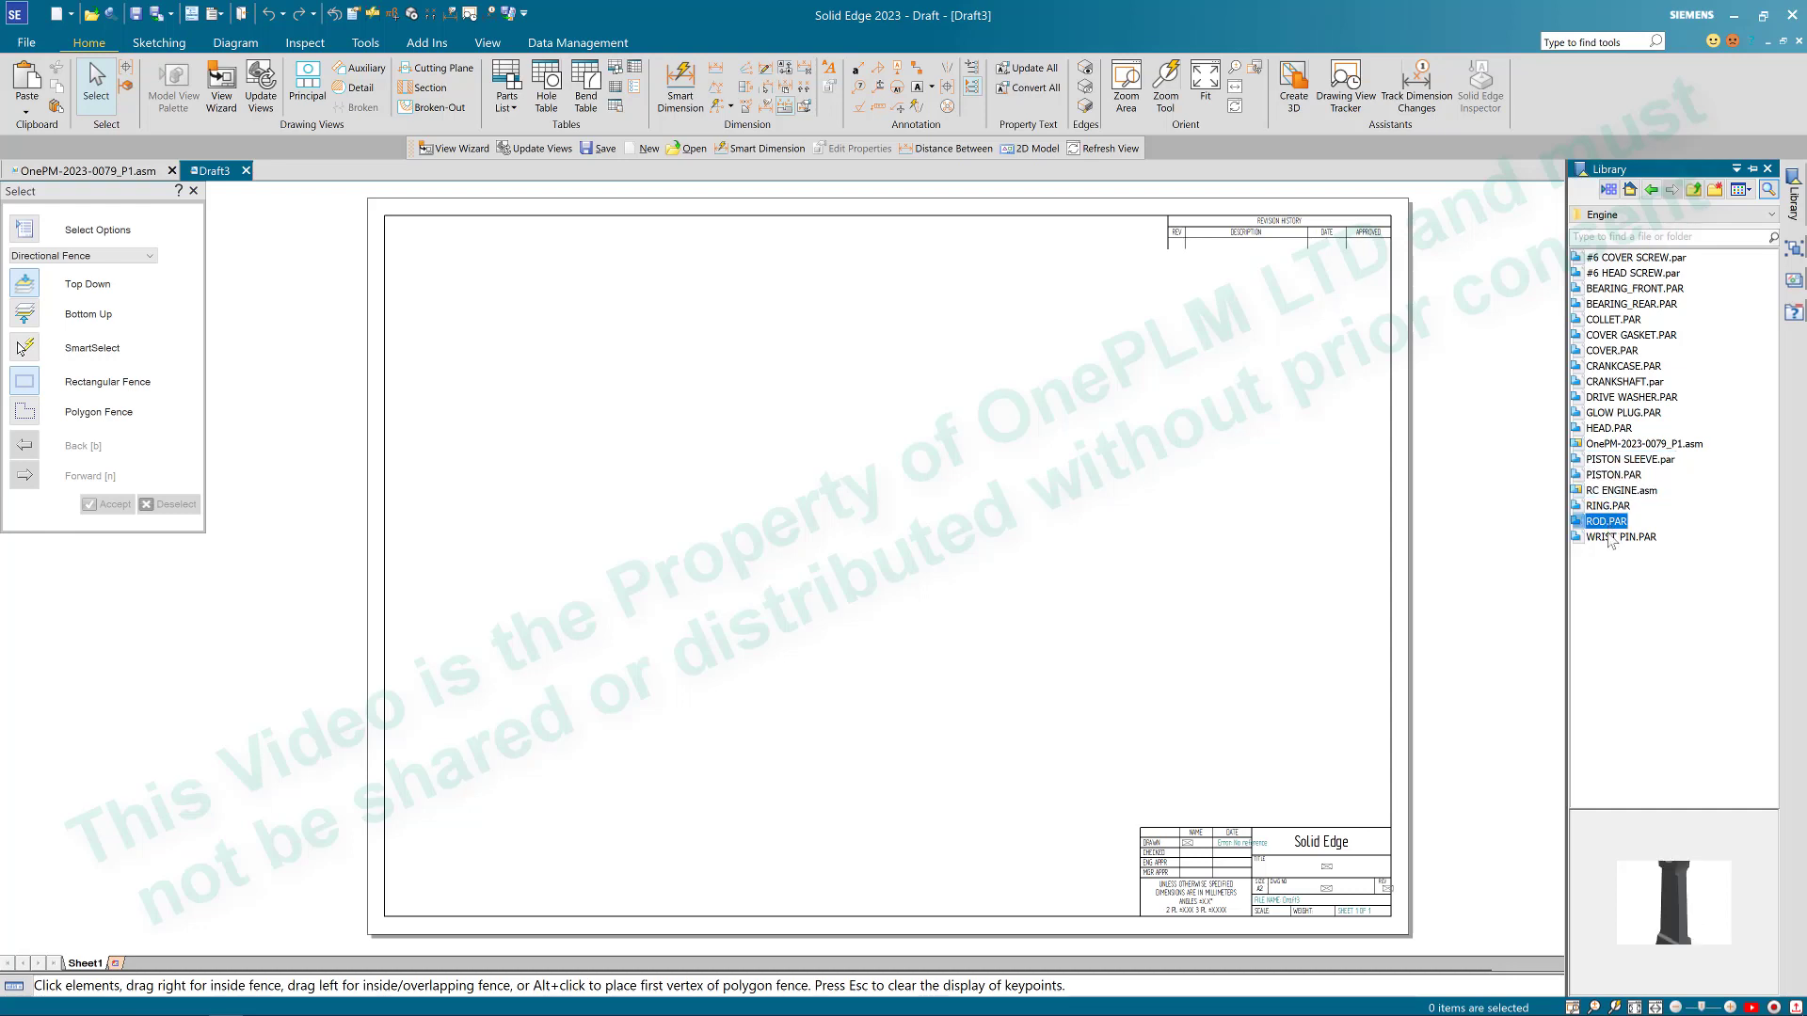
Step: Bring WRIST PIN.PAR from the library onto the sheet as a drawing view and try scales of 10:1 and 20:1
click(1611, 538)
drag(1618, 542, 898, 539)
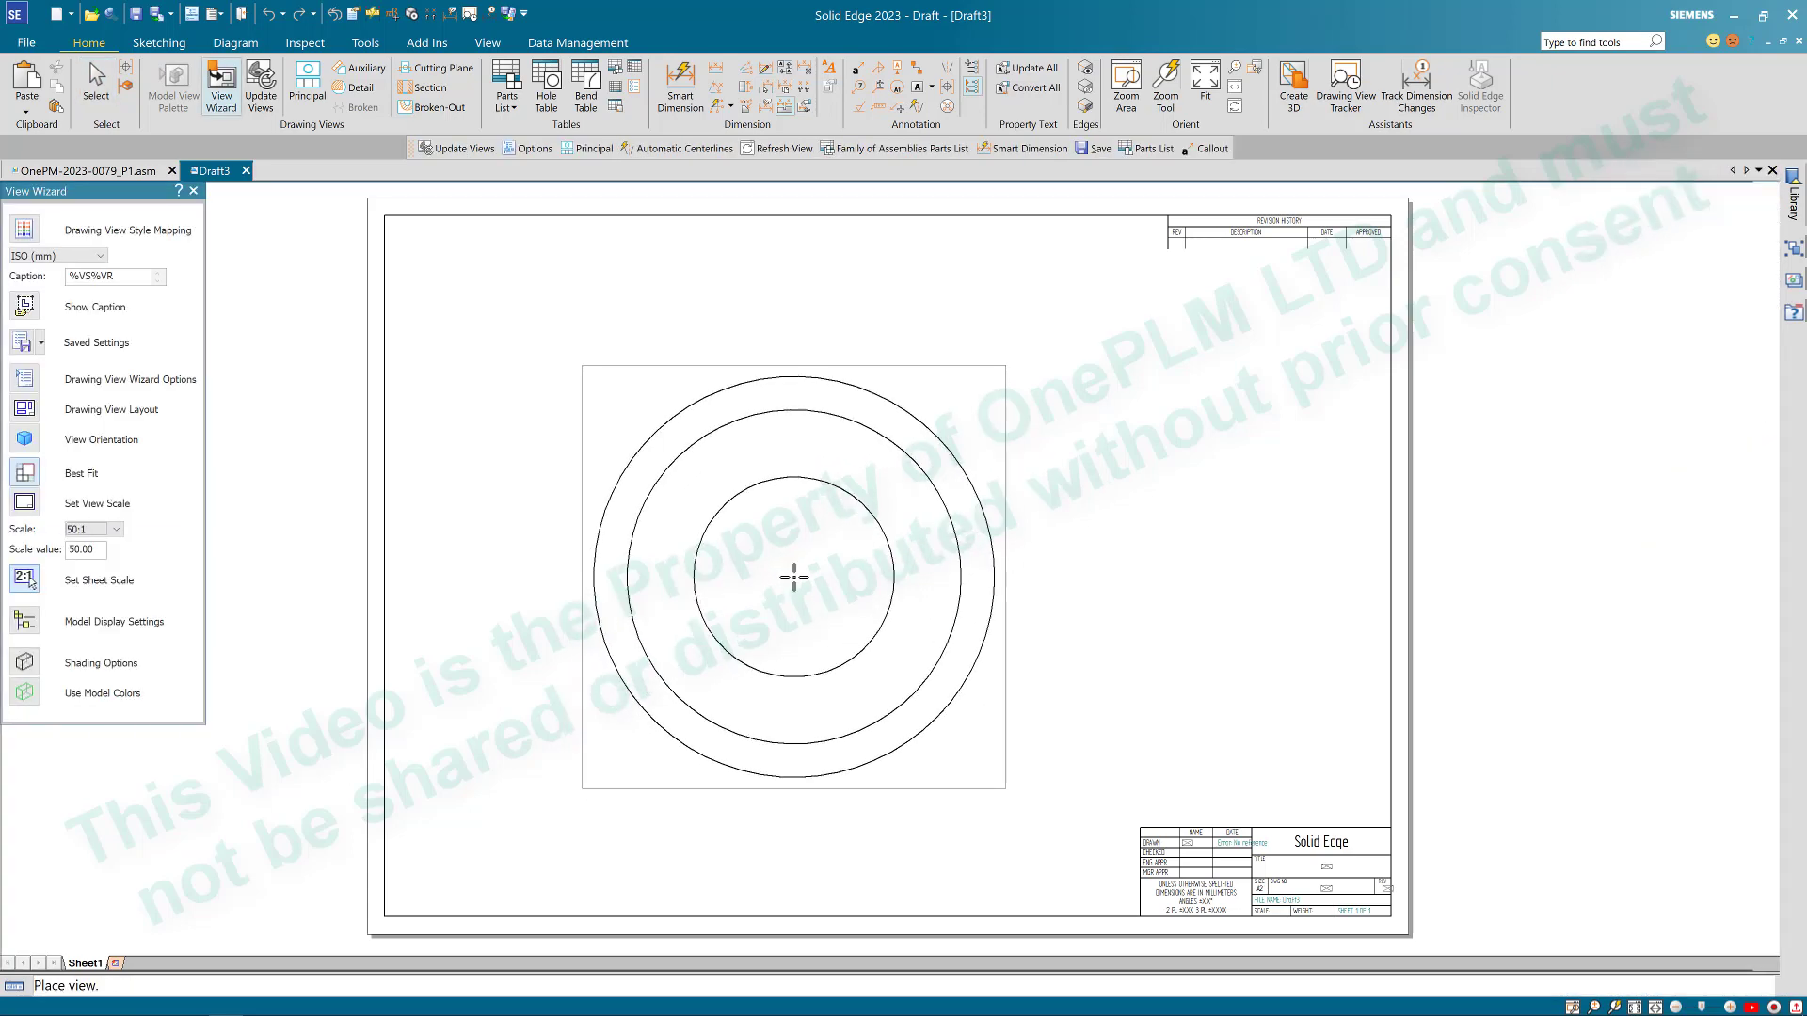
scroll(796, 573, down, 2)
scroll(801, 565, up, 2)
scroll(801, 565, down, 2)
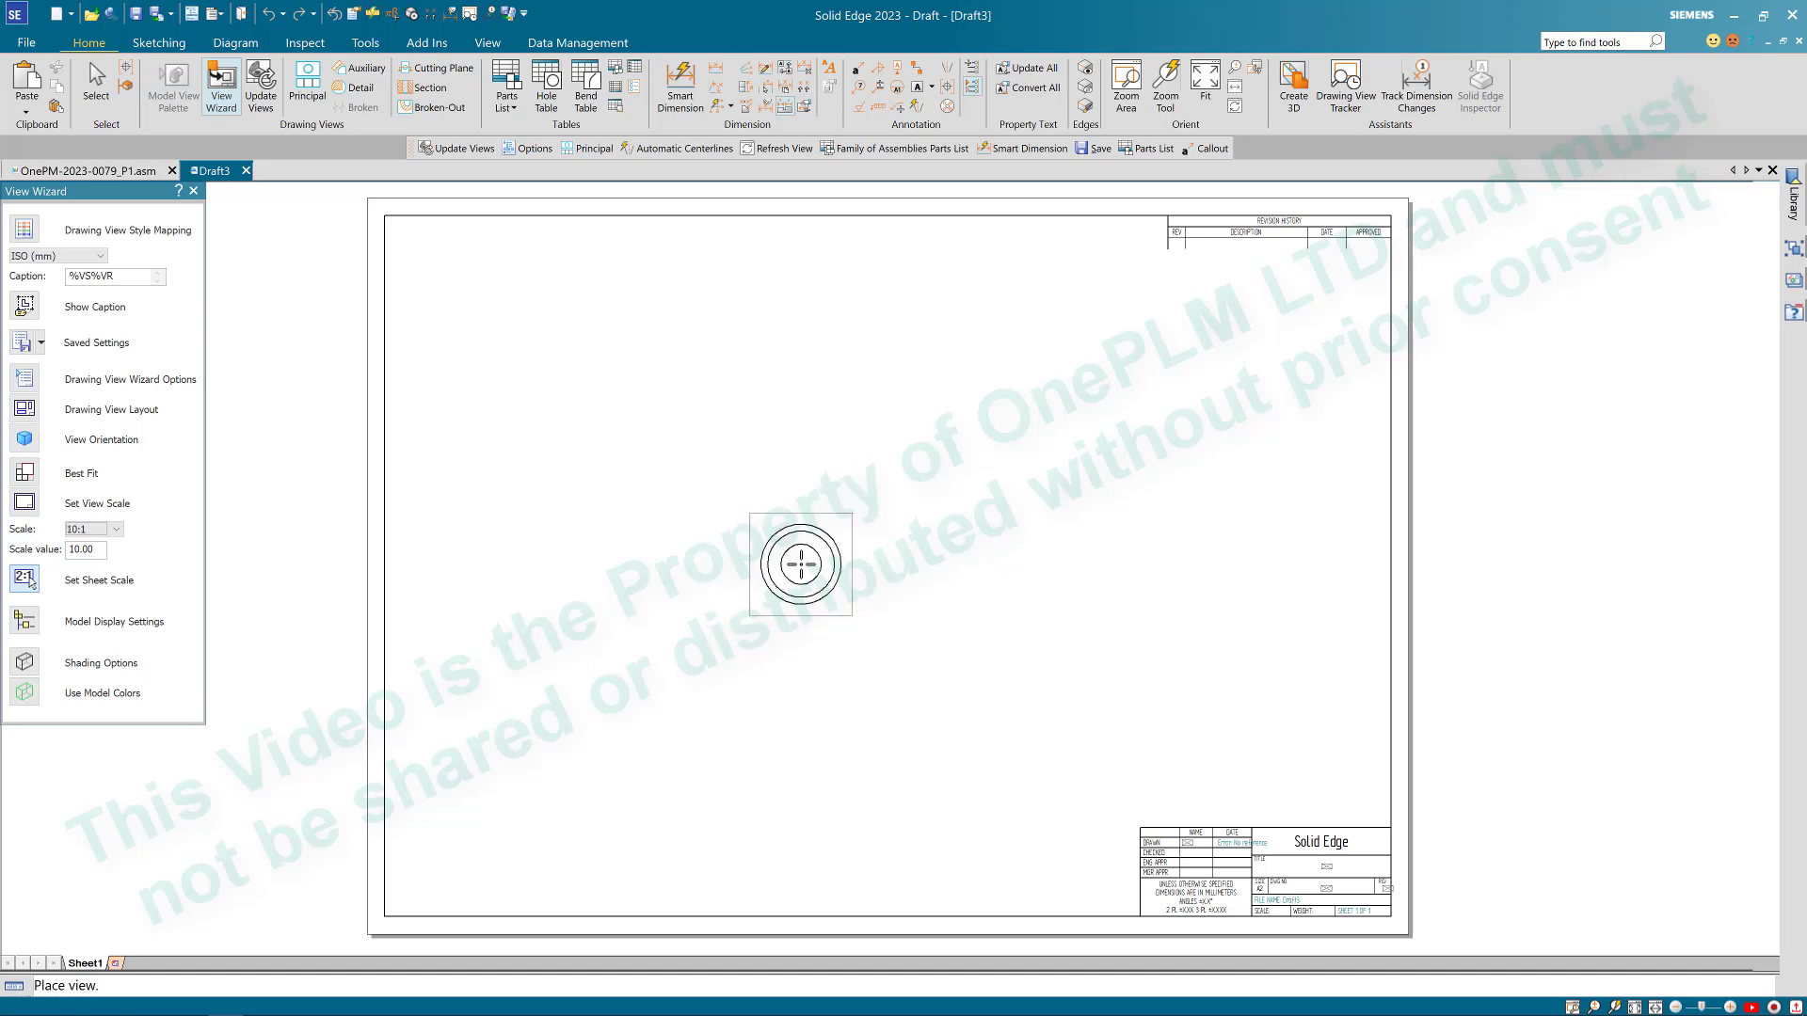
scroll(801, 565, up, 1)
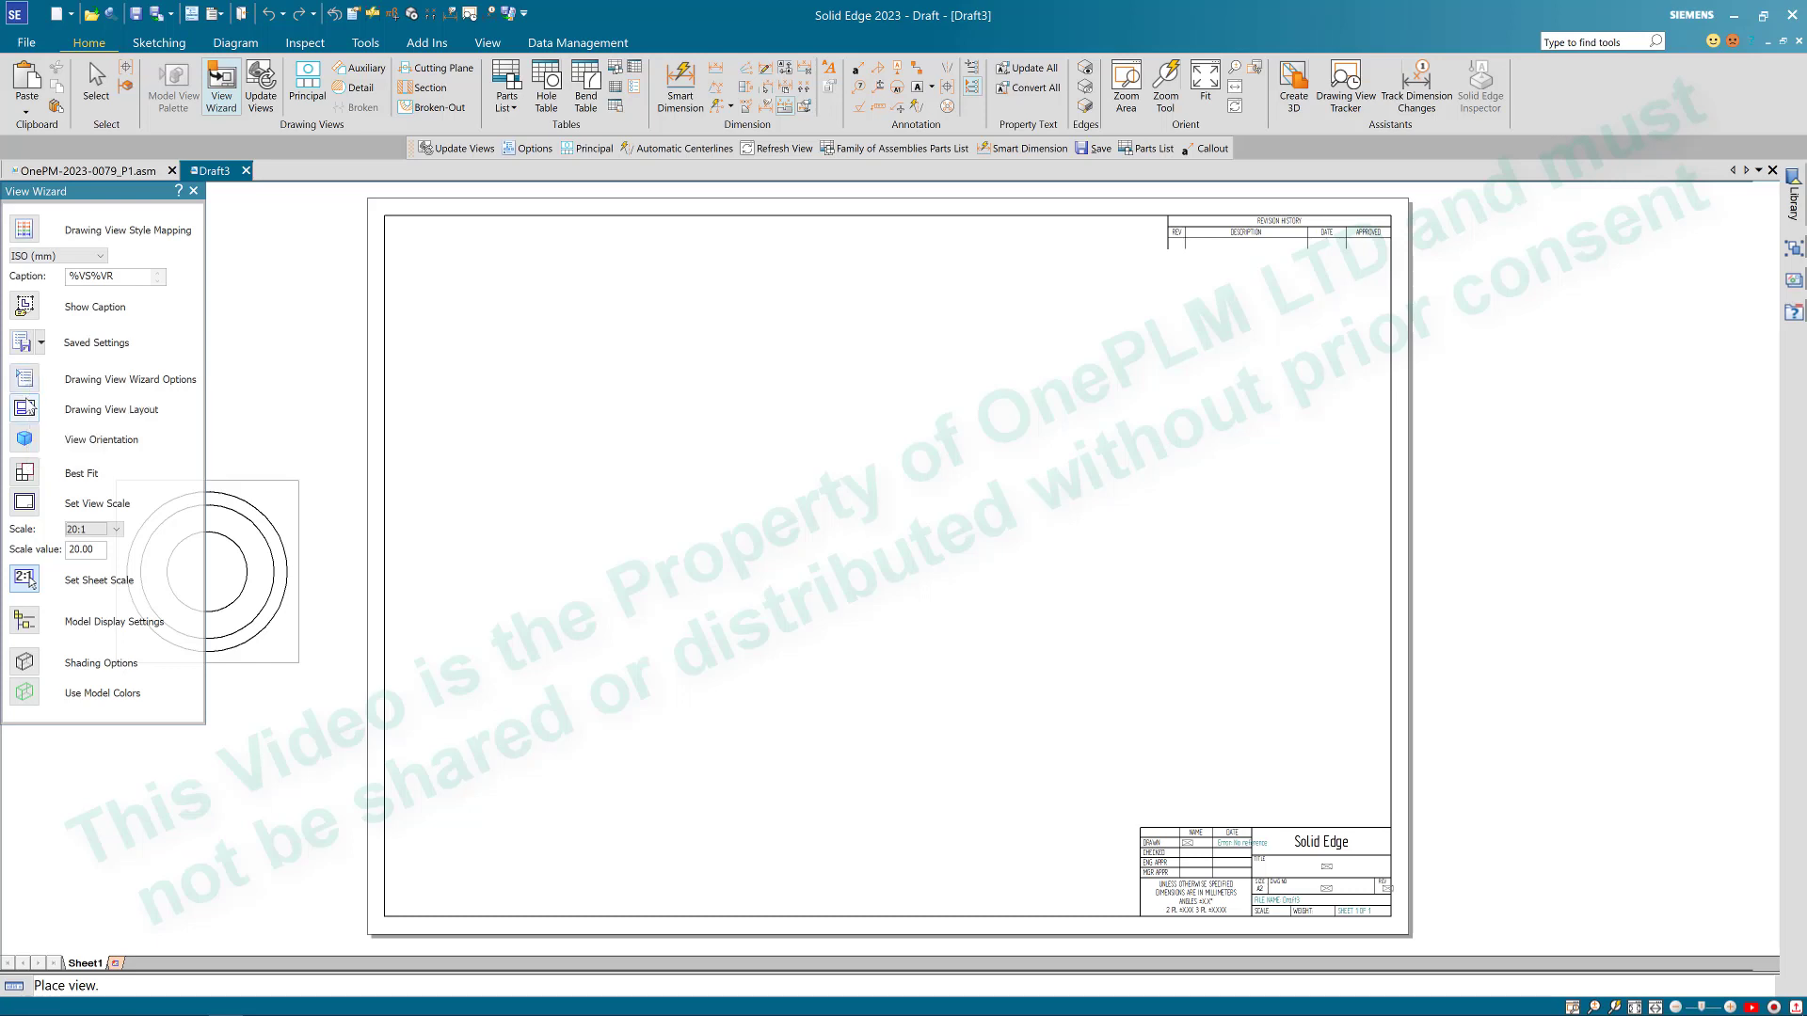
Step: Lay out the wrist pin with front as primary view plus top and right views, and place them on the sheet at 10:1
click(26, 410)
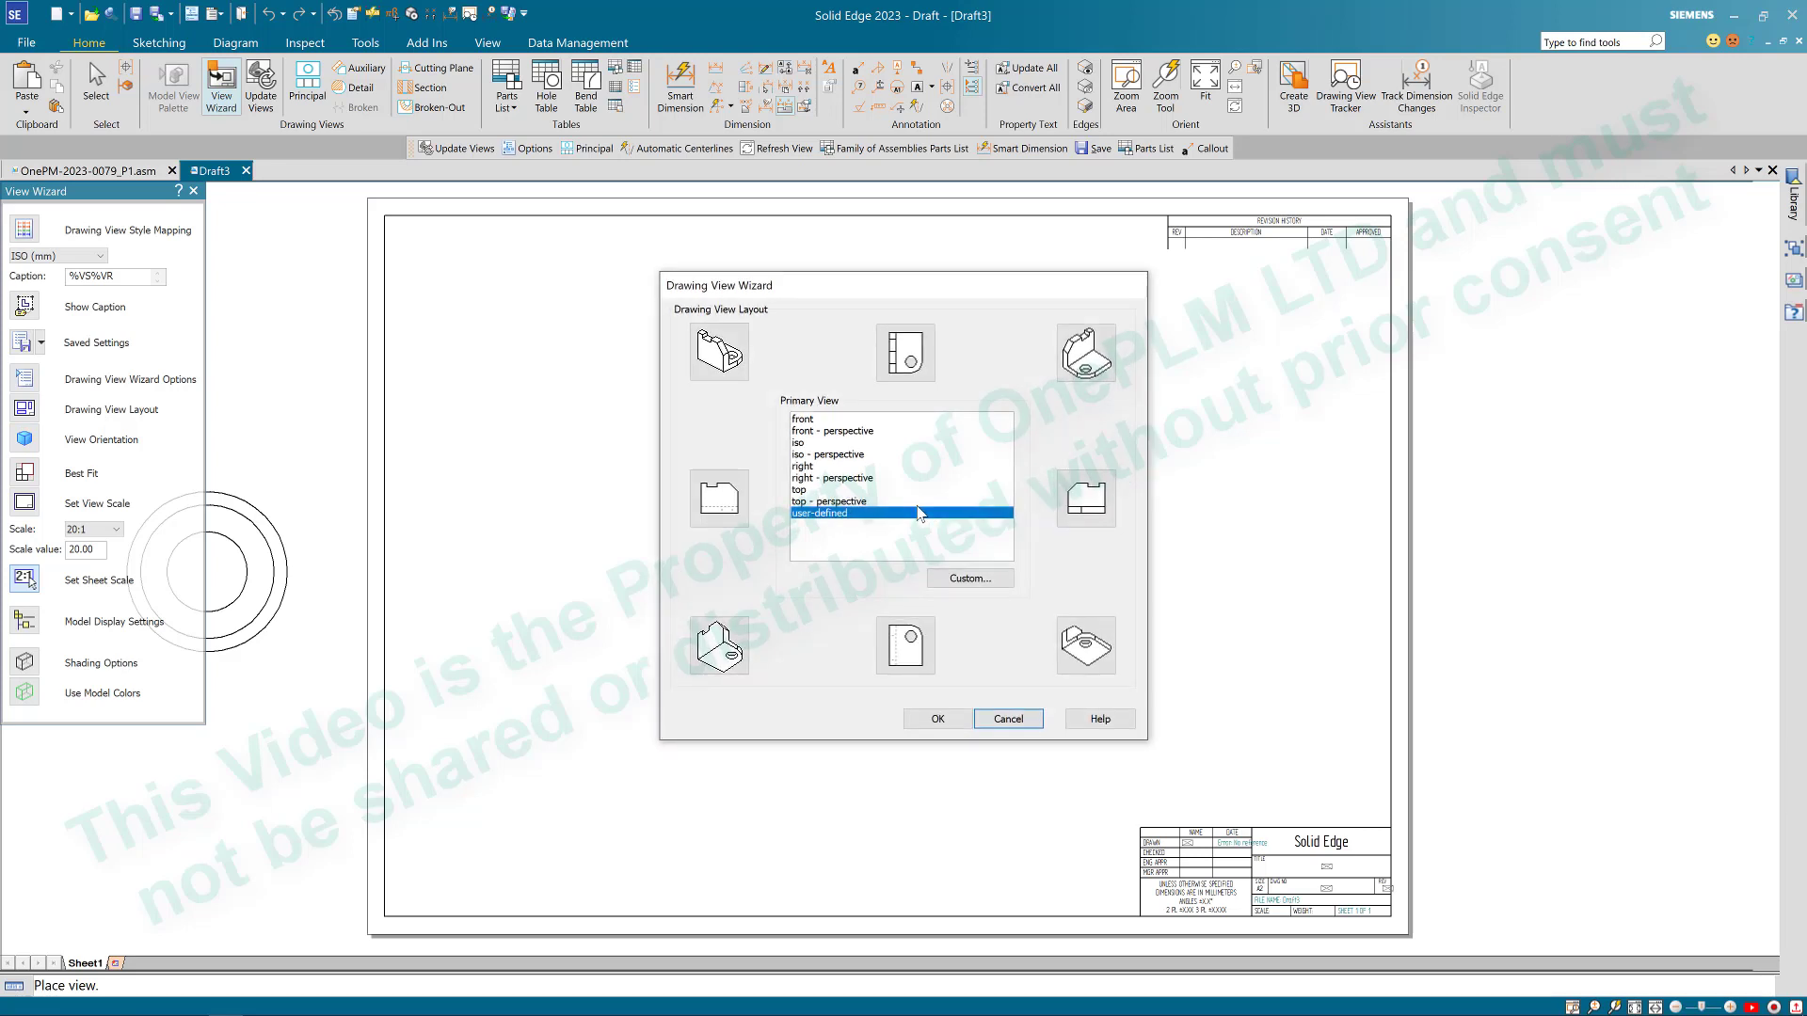
click(805, 420)
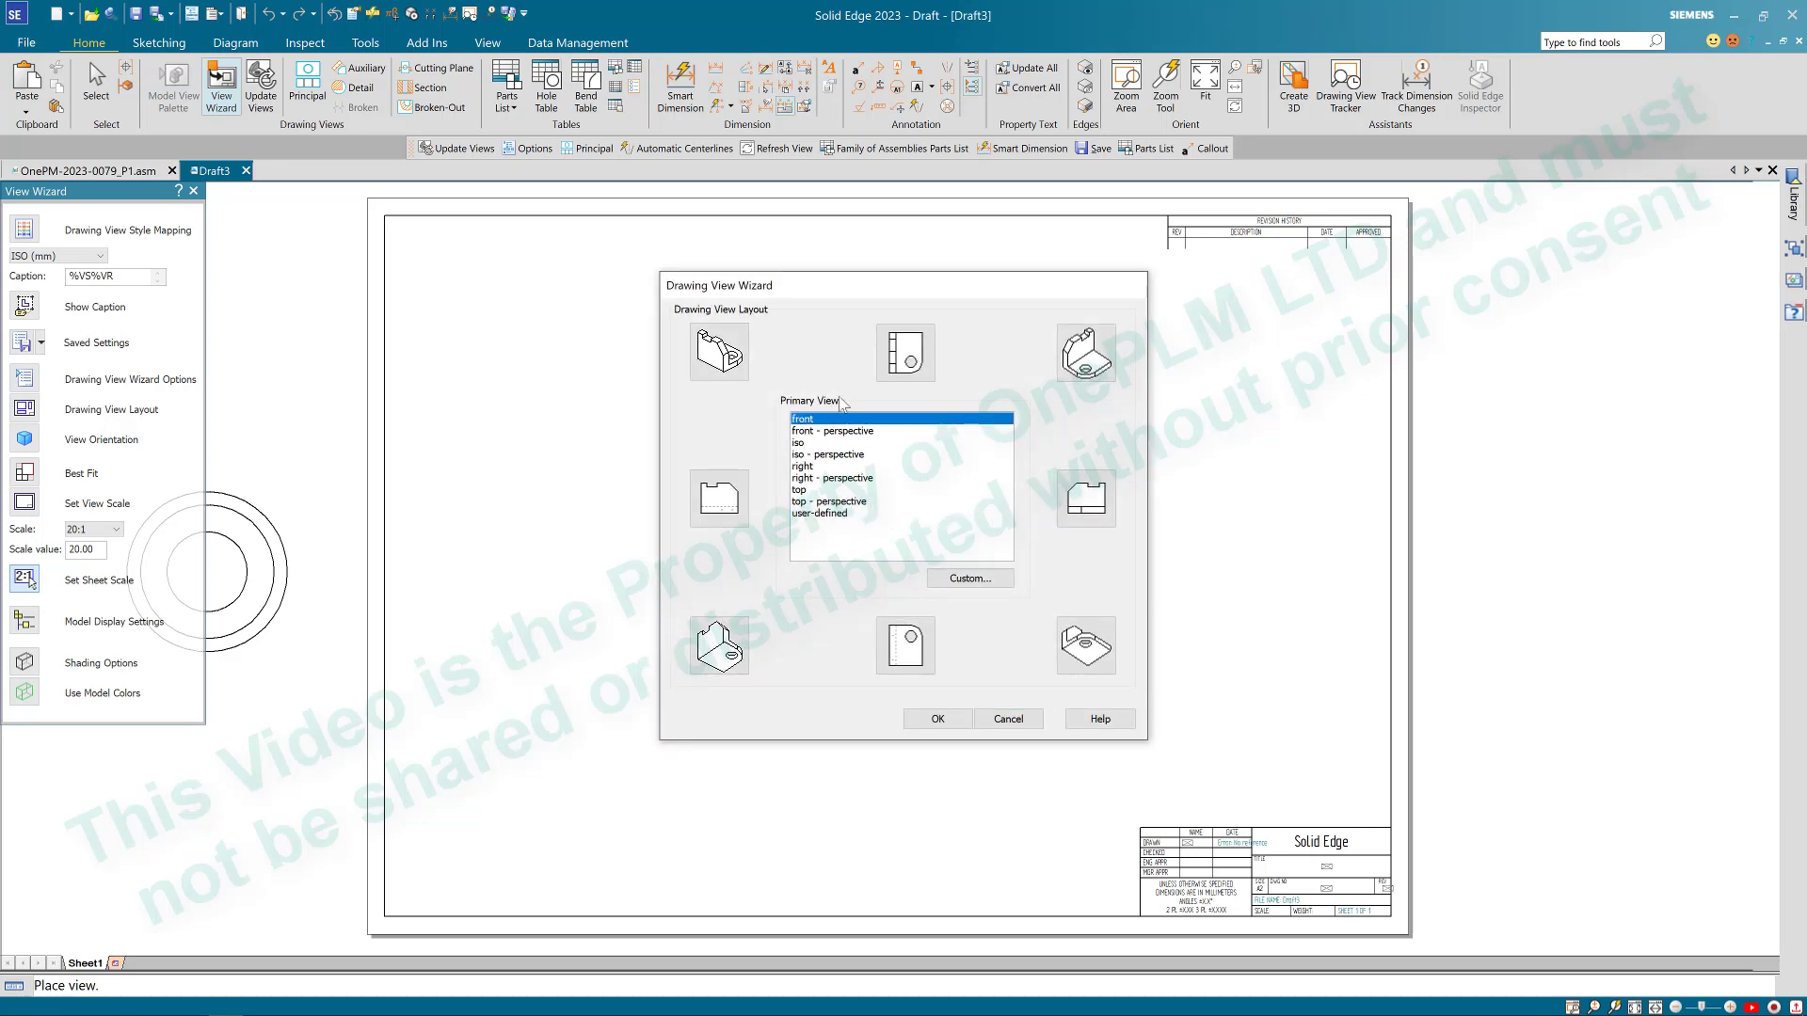
click(901, 360)
click(1093, 496)
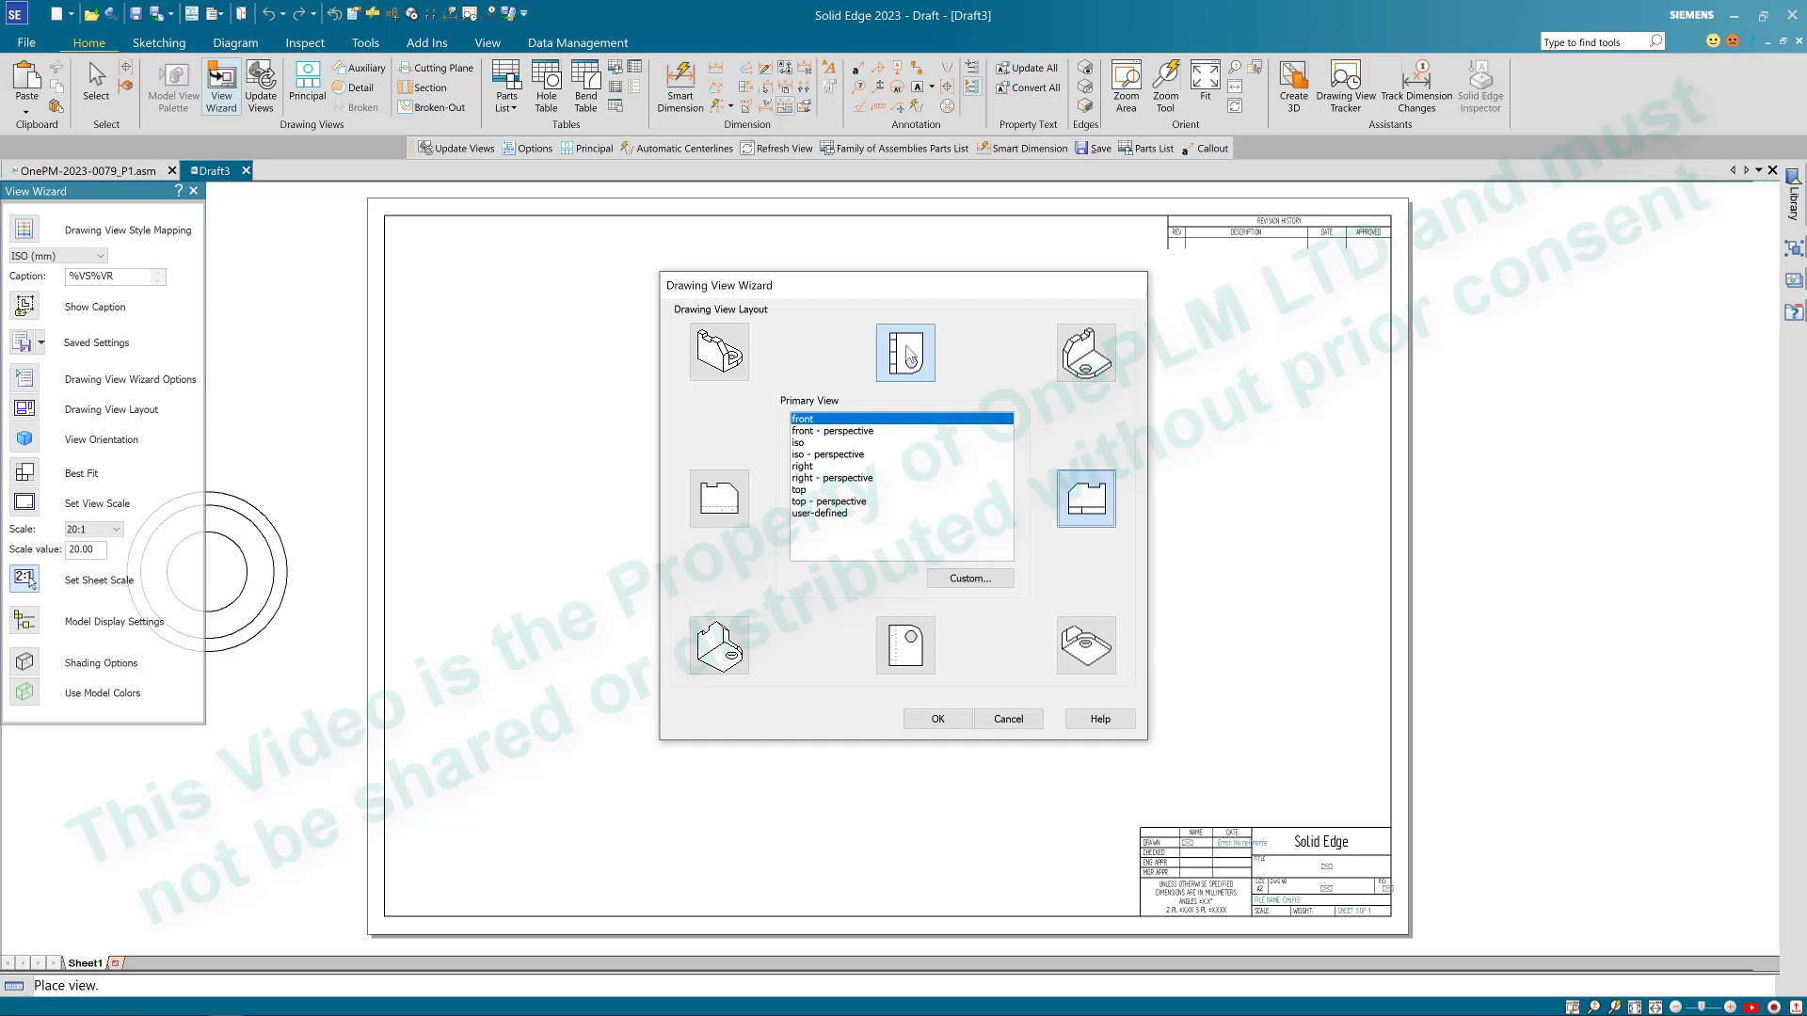
click(923, 720)
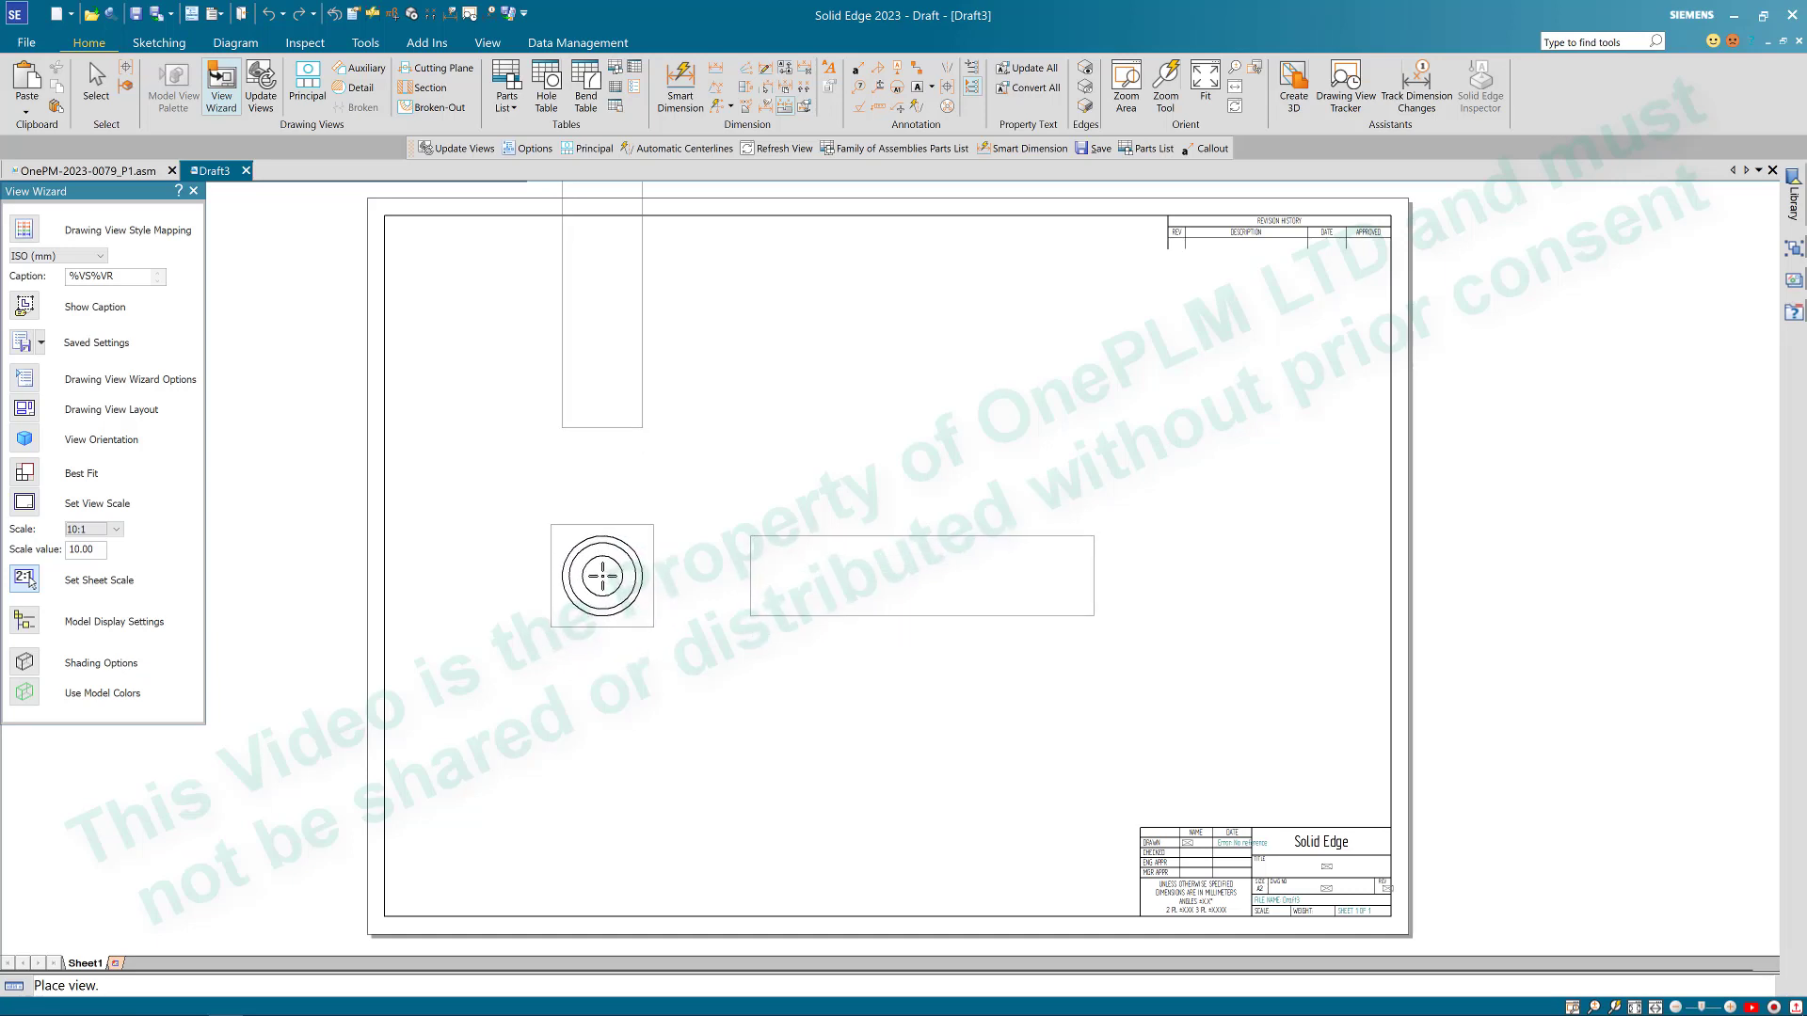
click(600, 584)
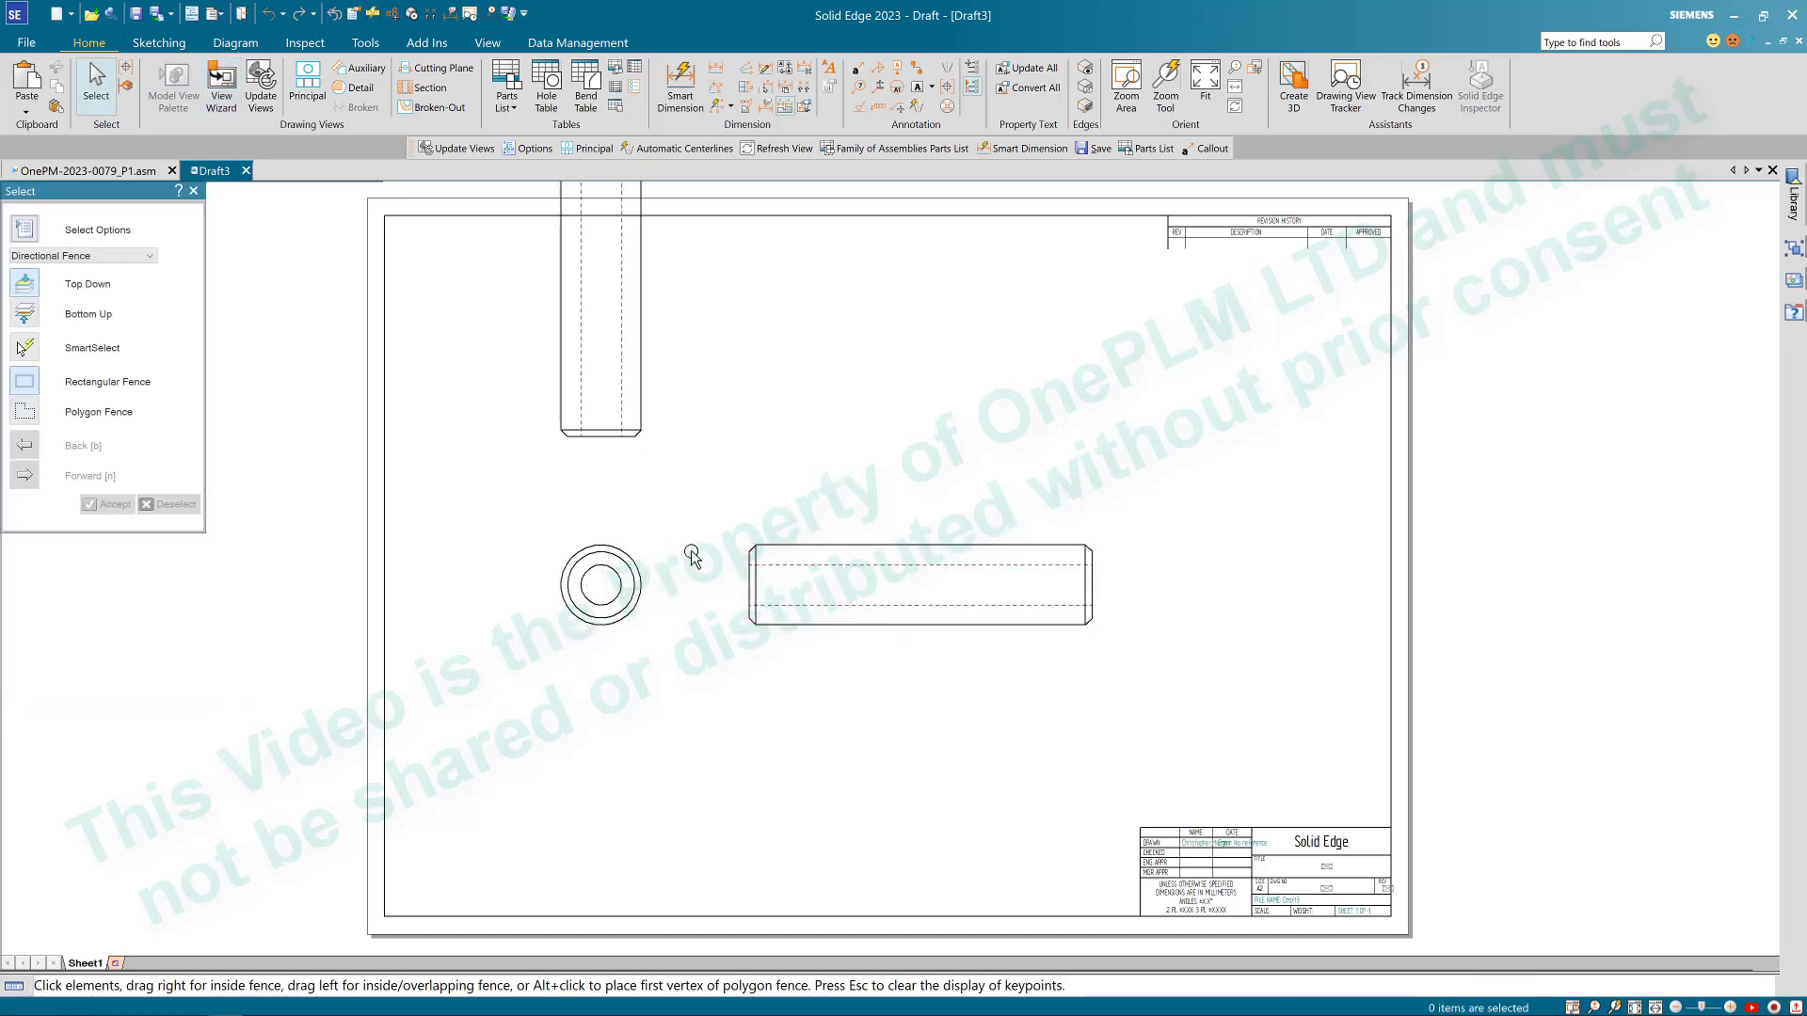
Step: Delete the wrist pin's top view above the front view
click(624, 433)
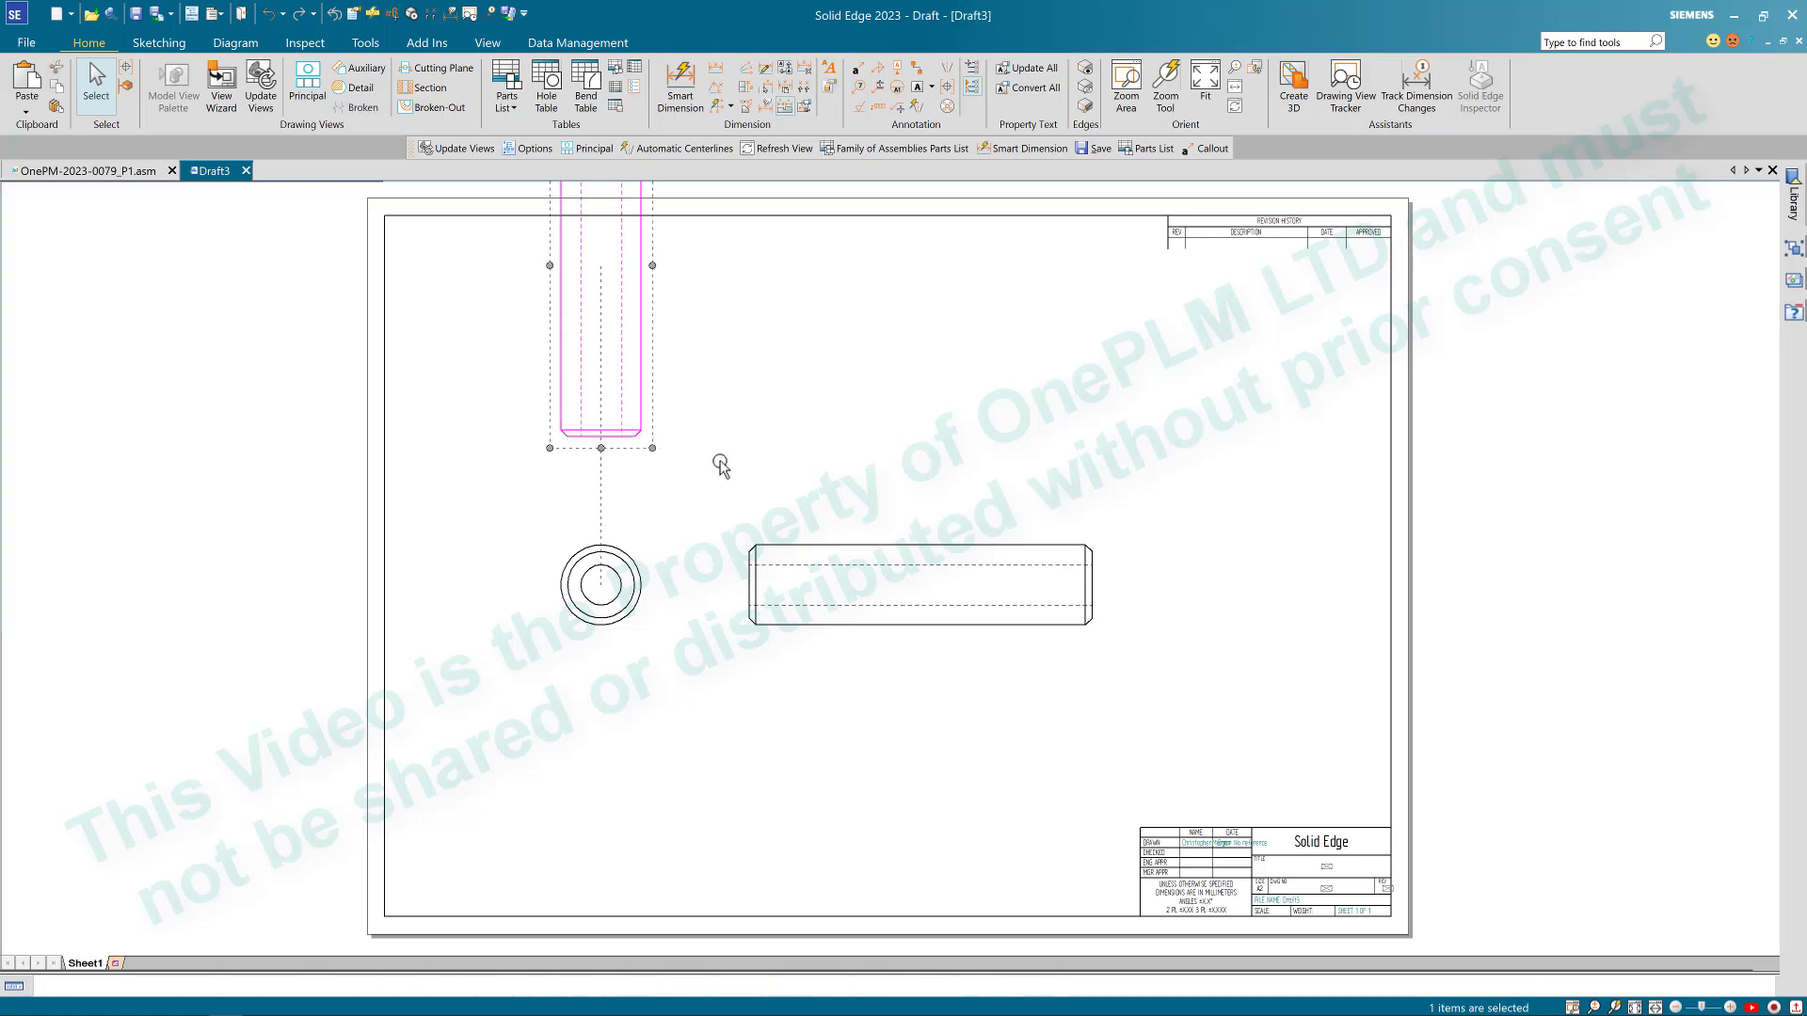
key(Delete)
scroll(790, 591, down, 2)
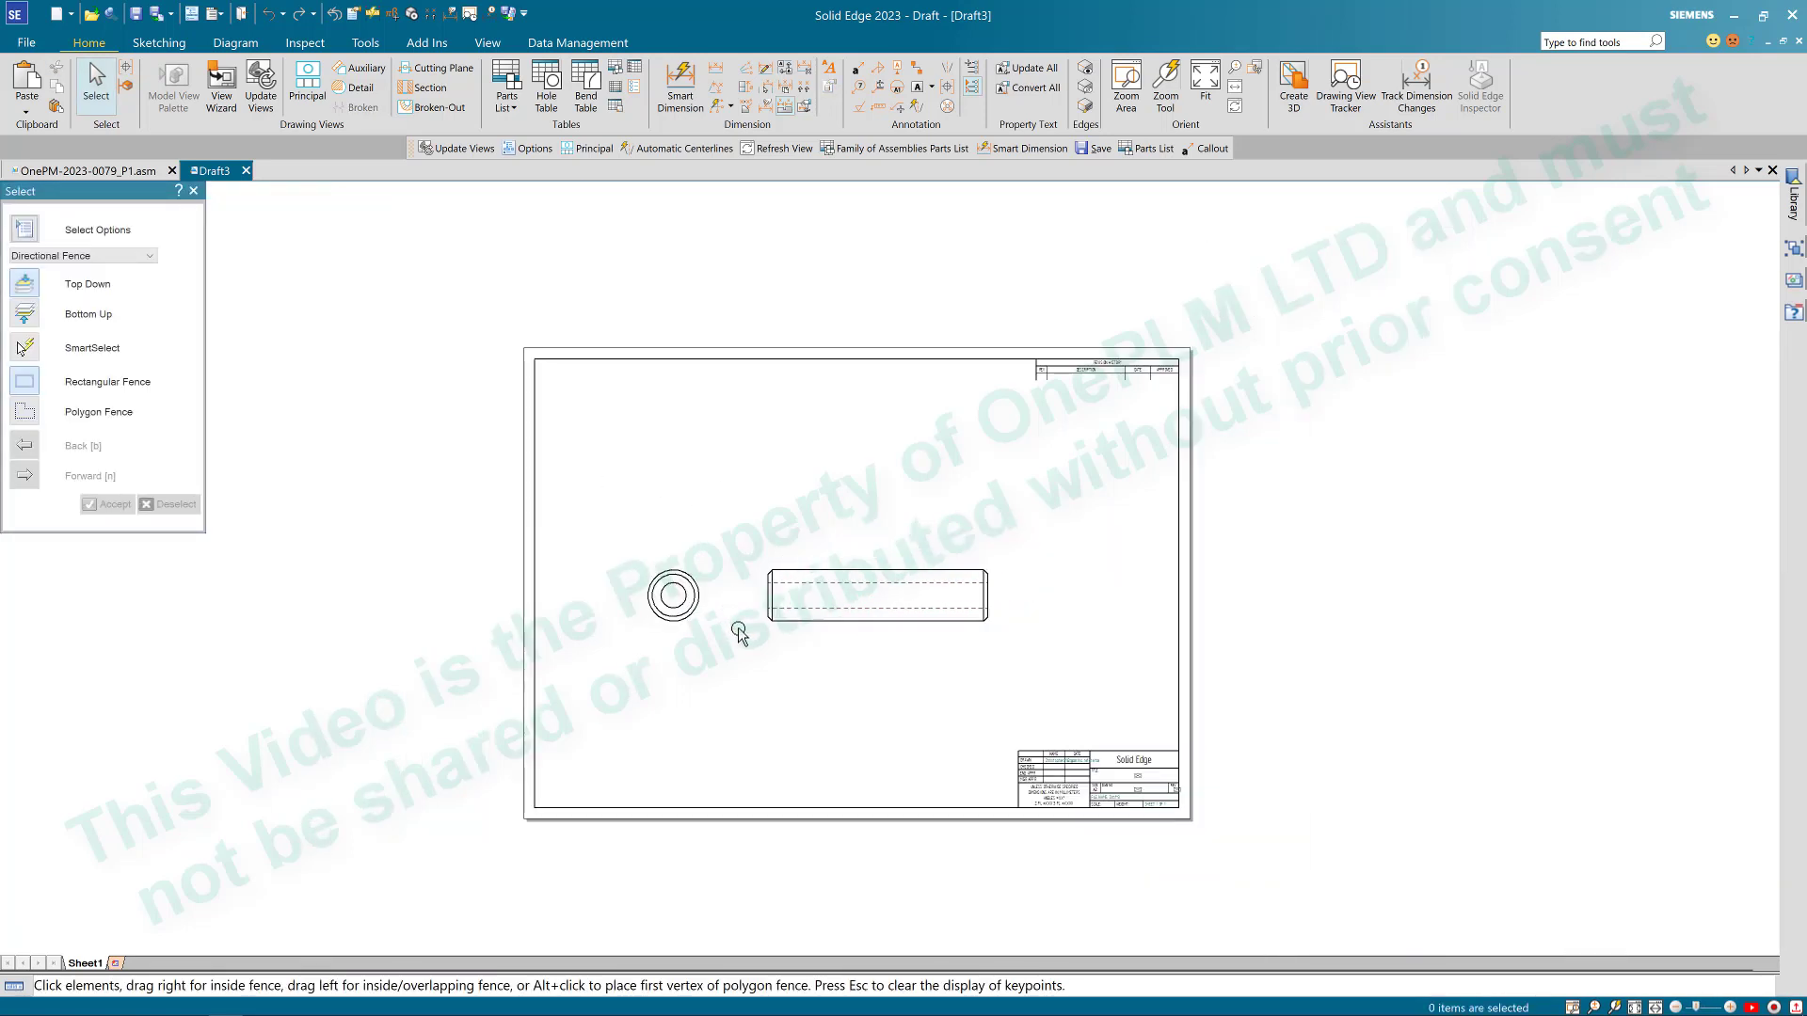
scroll(739, 635, up, 2)
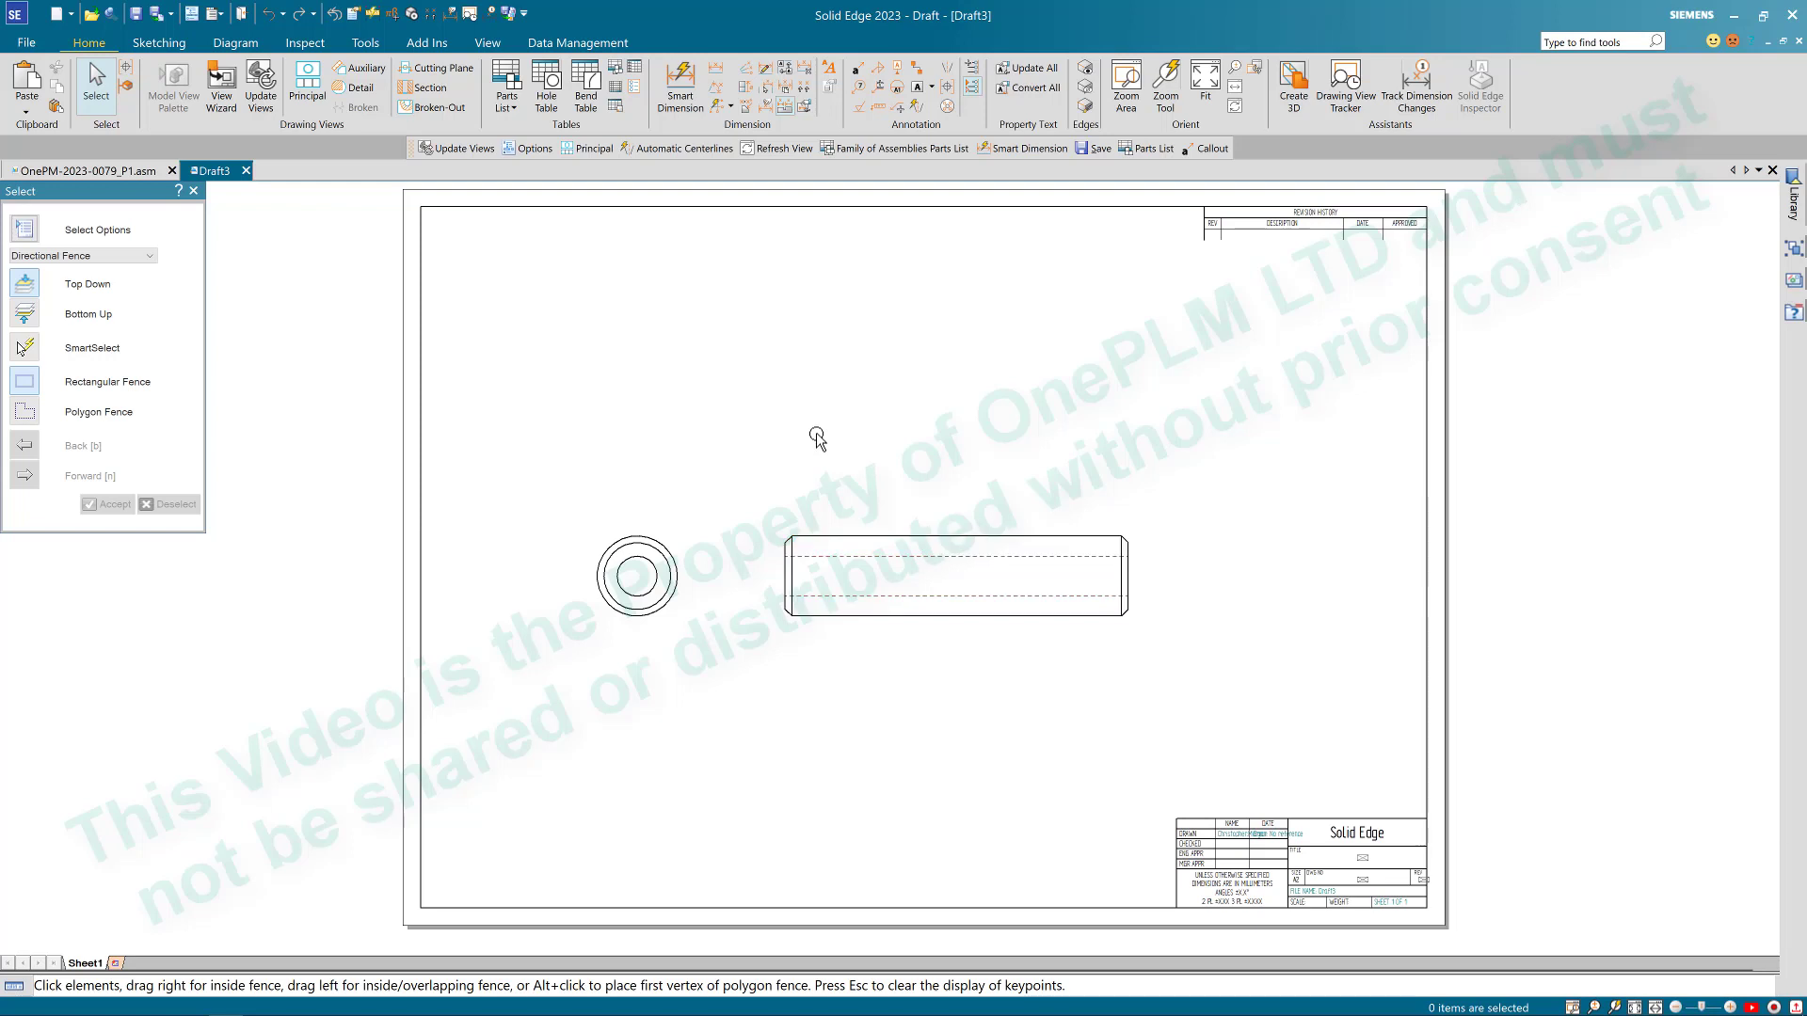
click(226, 96)
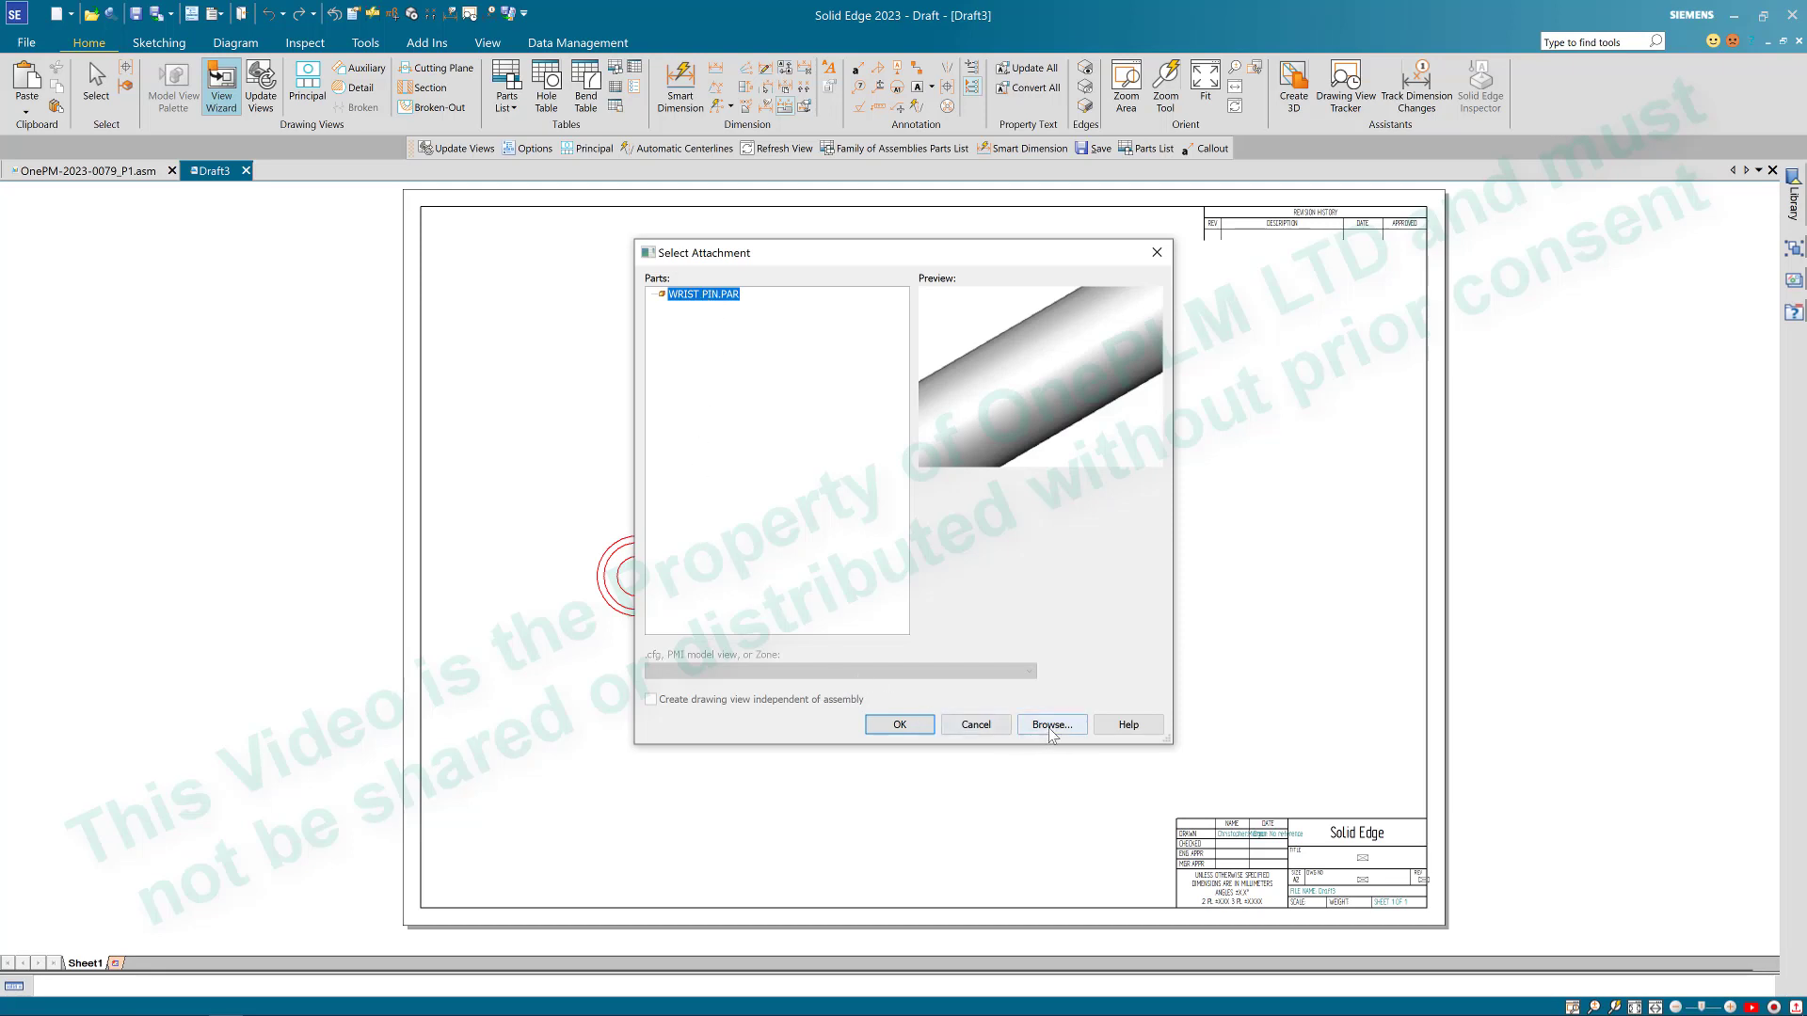
click(900, 724)
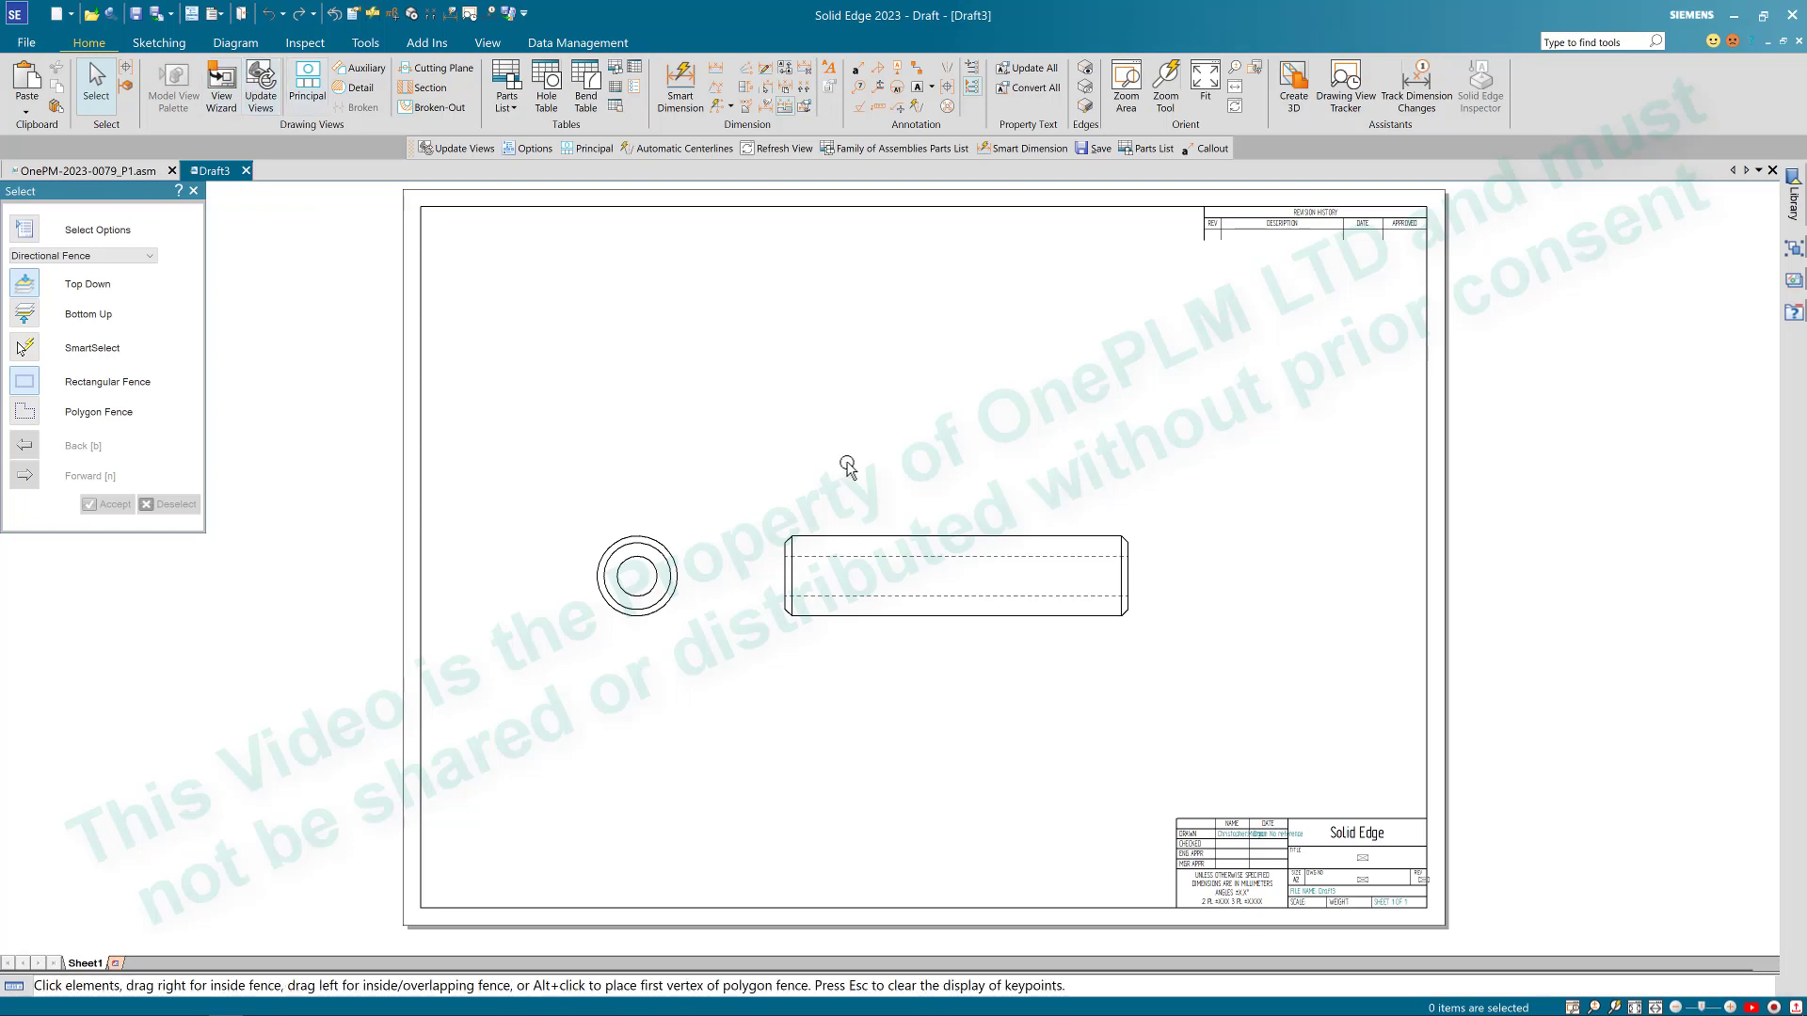
click(878, 538)
right_click(878, 538)
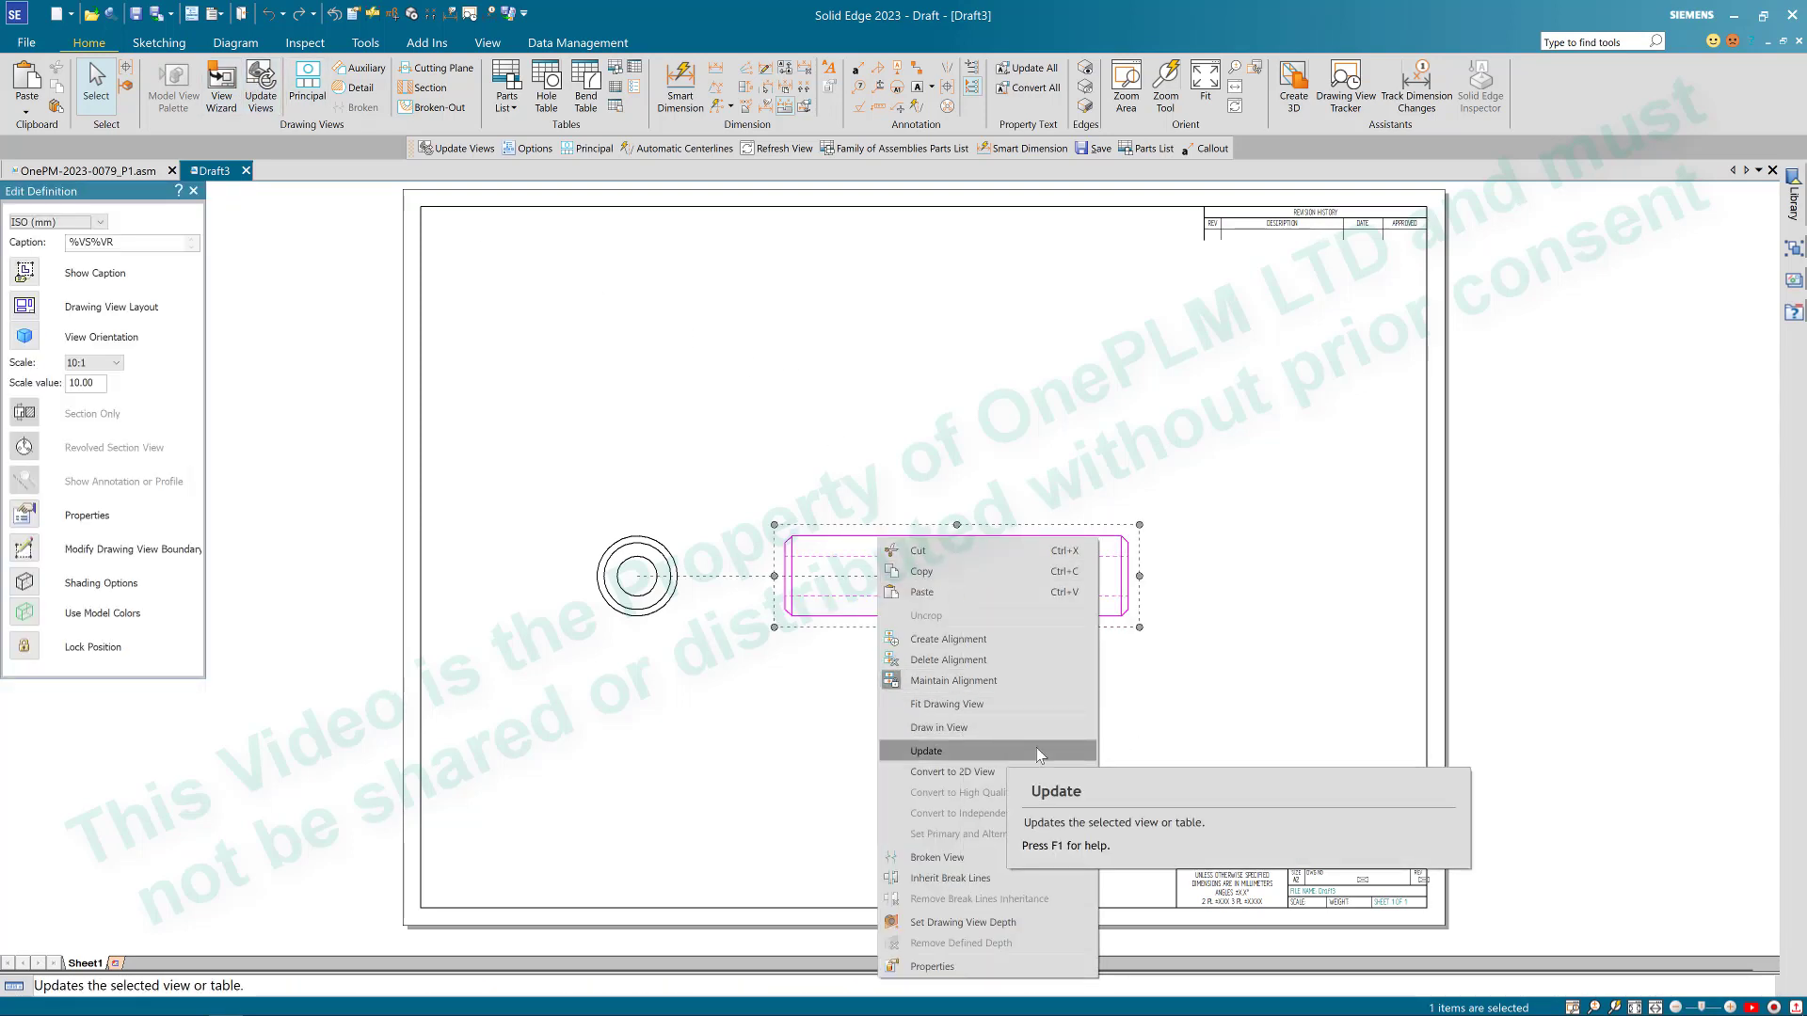
click(1156, 722)
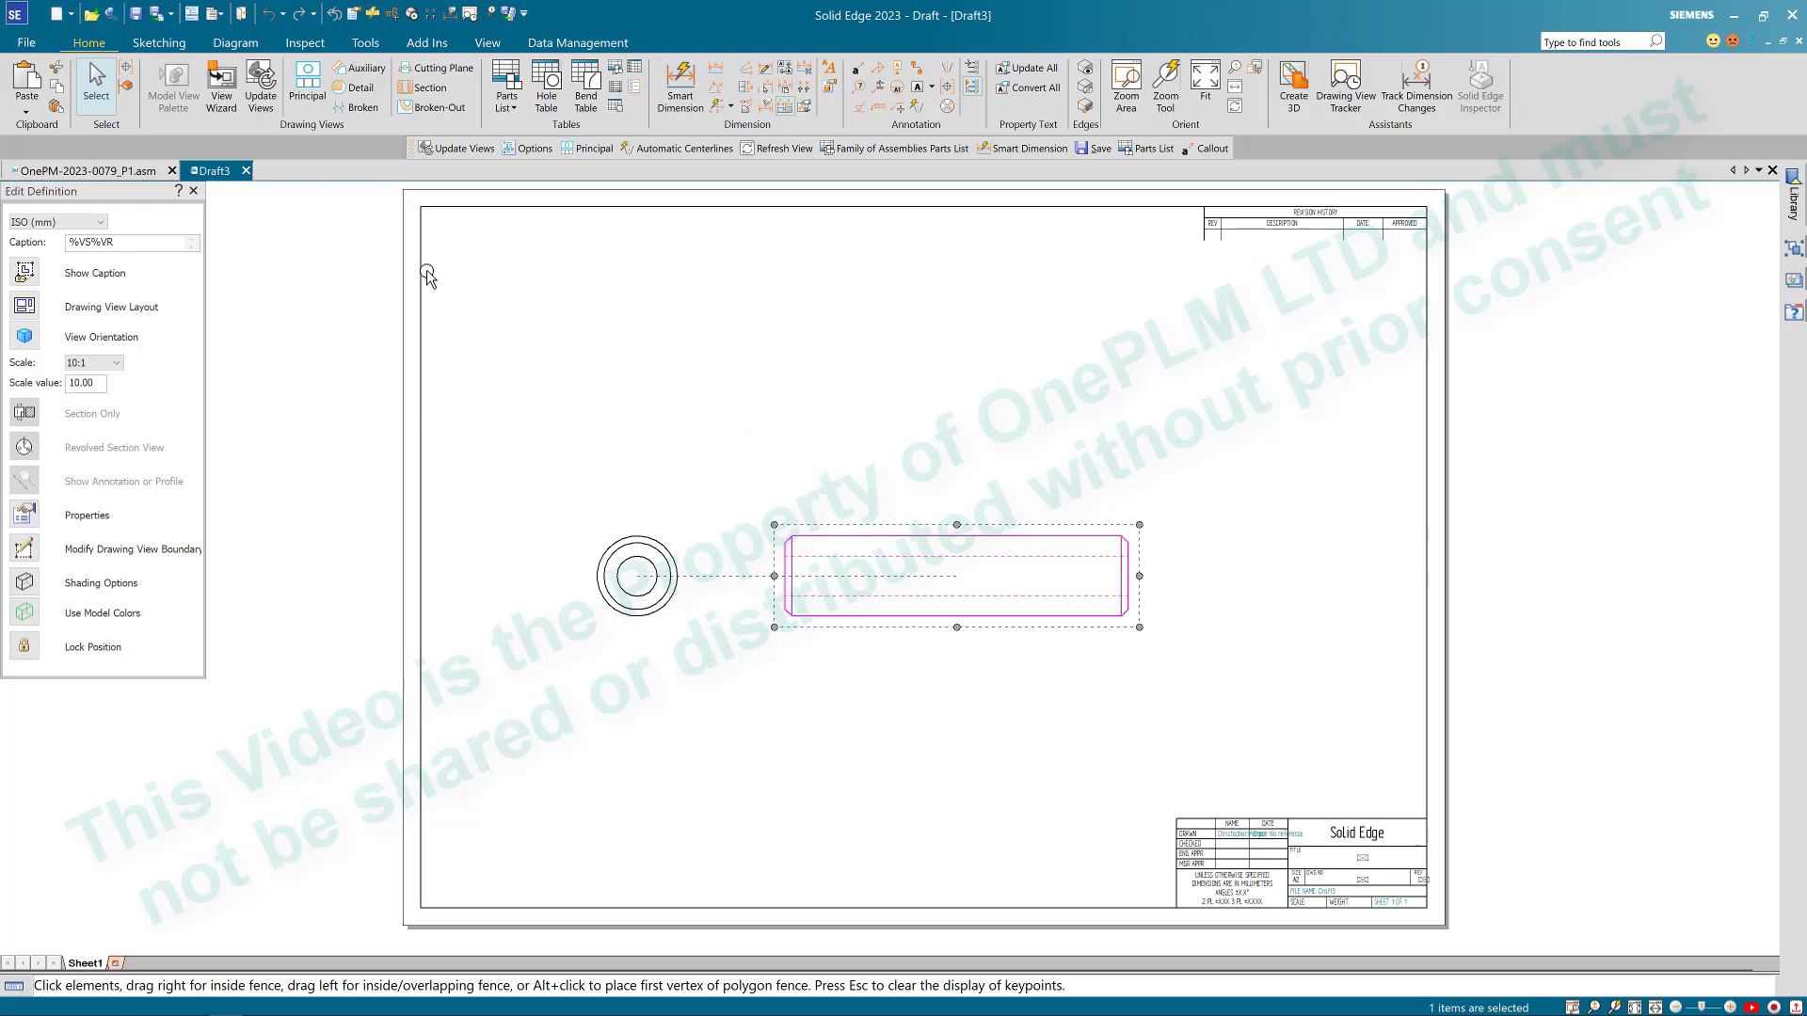
Step: Create an isometric principal view from the wrist pin's side view and place it above and to the right of that view
click(309, 87)
click(896, 535)
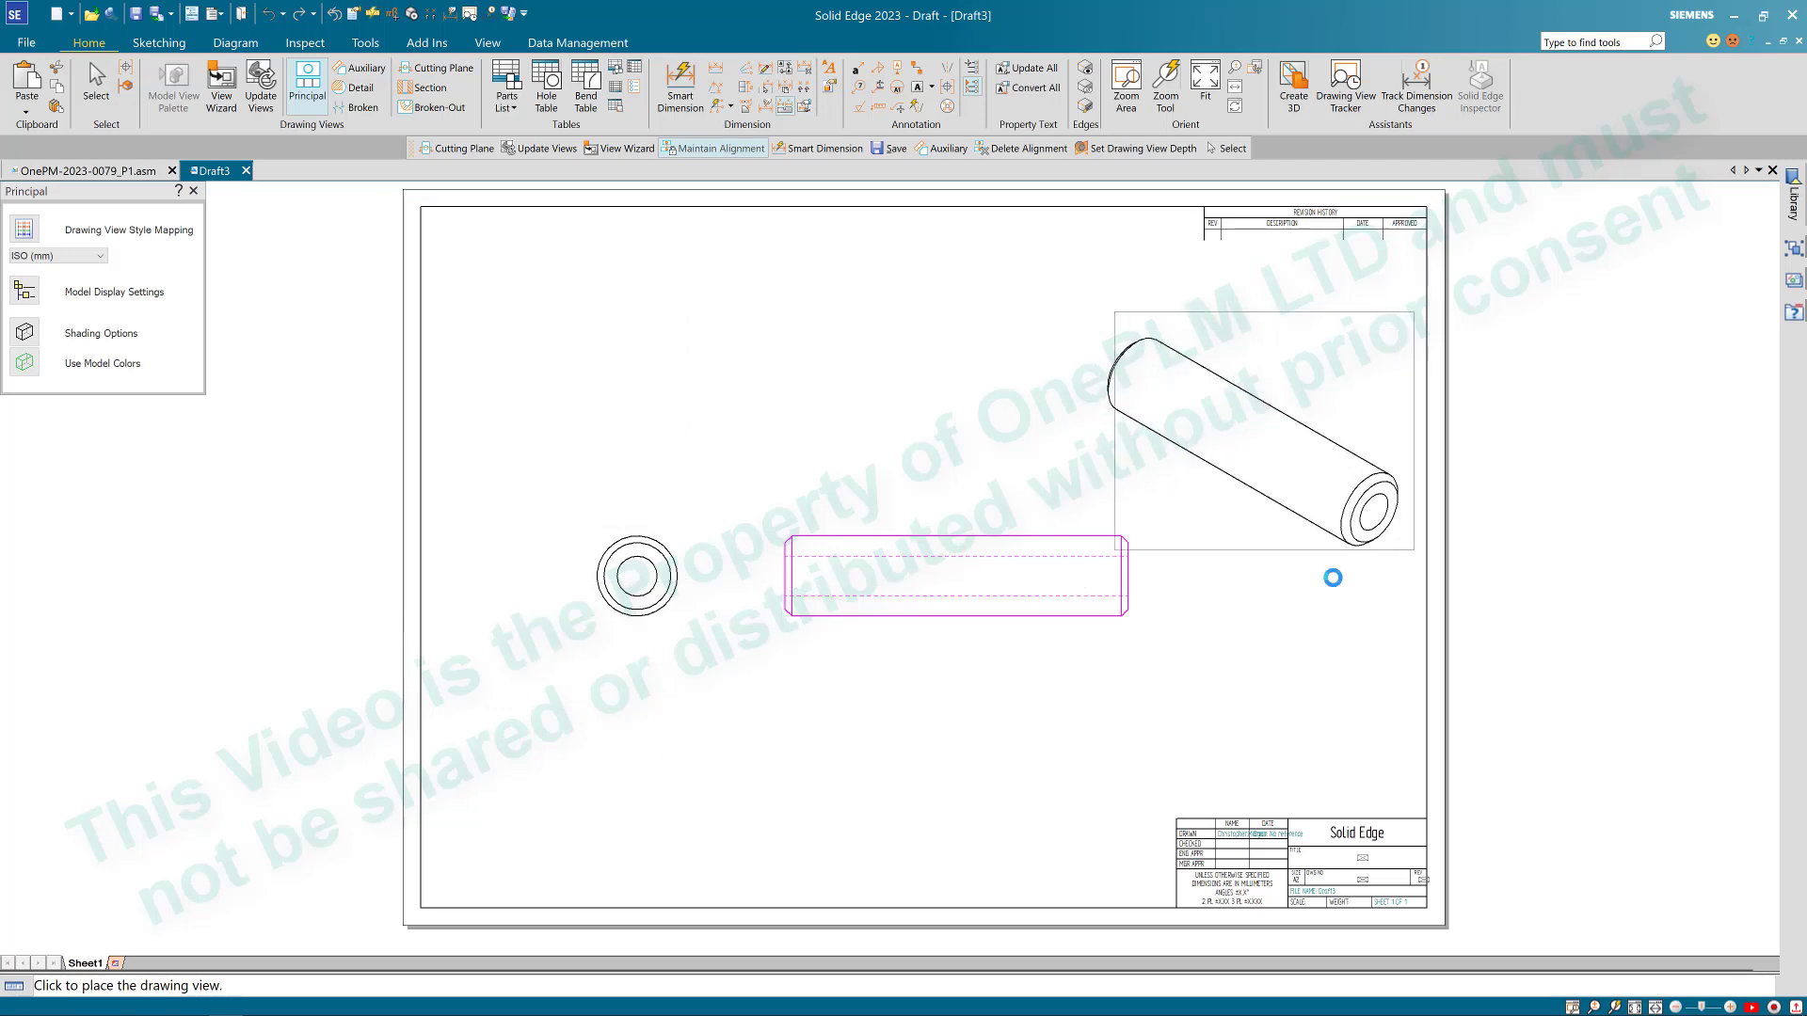
click(1231, 399)
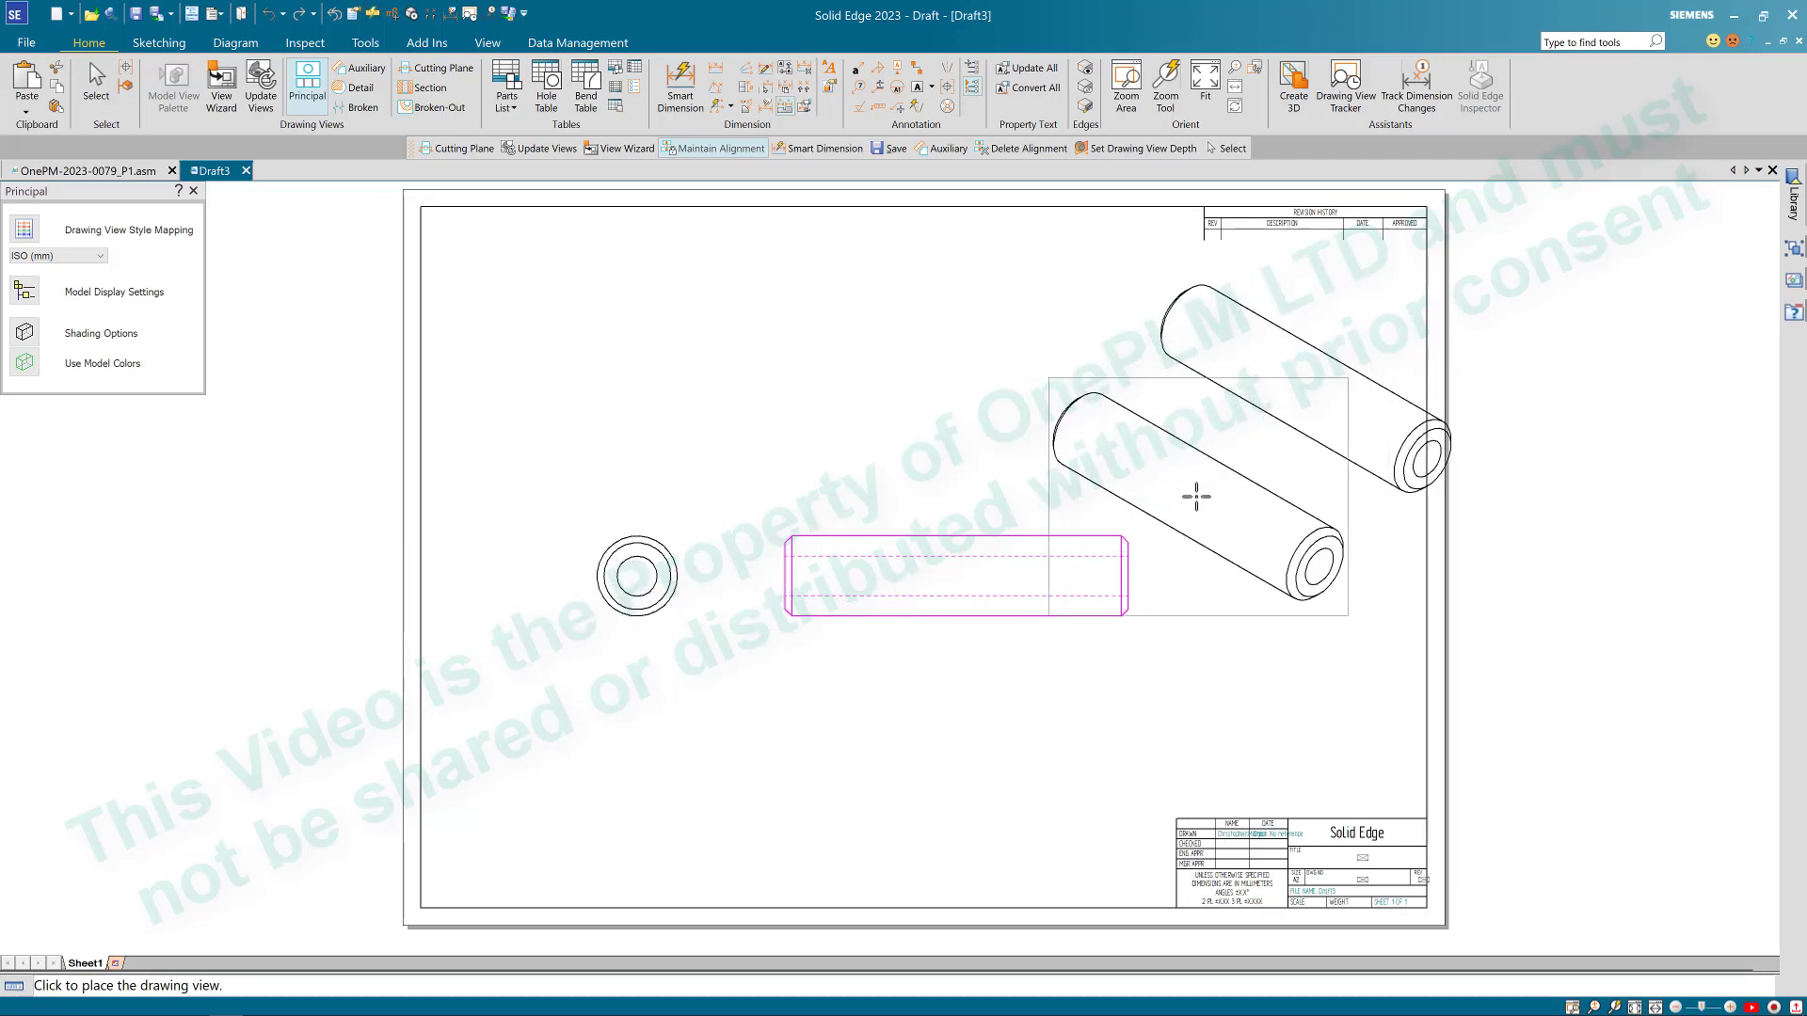
right_click(1193, 514)
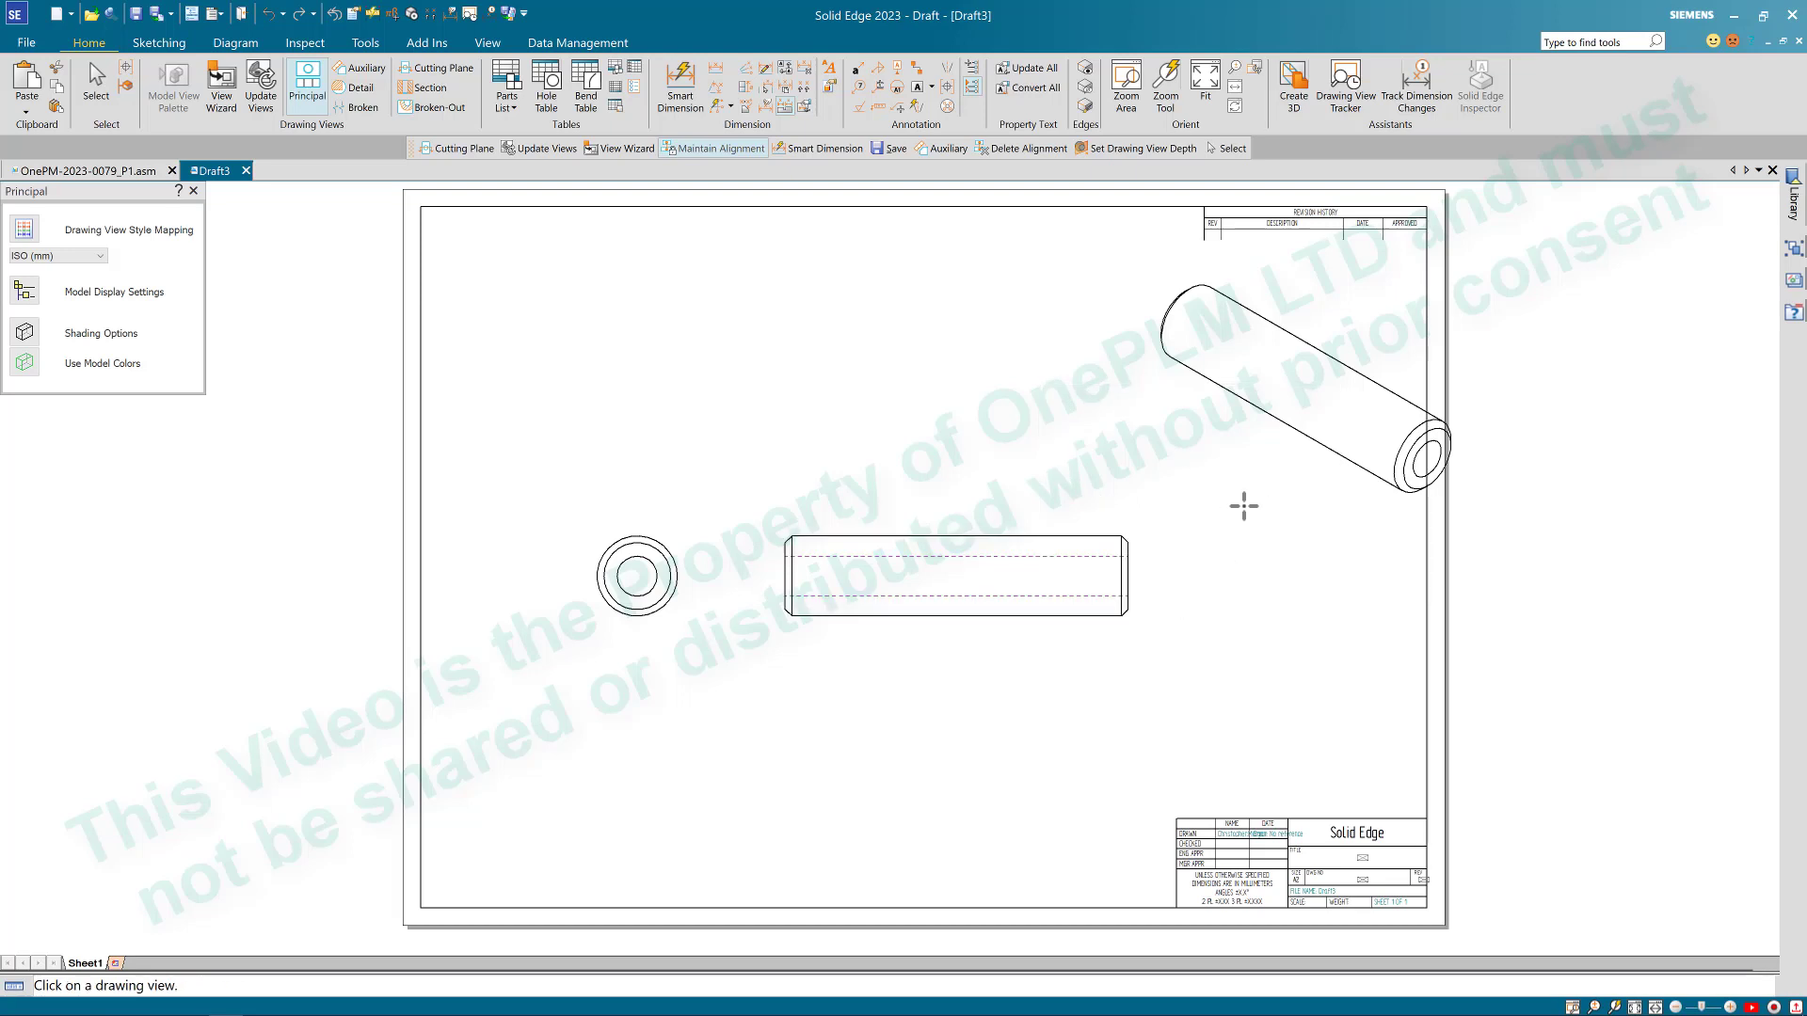
Step: Move the isometric view inside the sheet border
click(1296, 430)
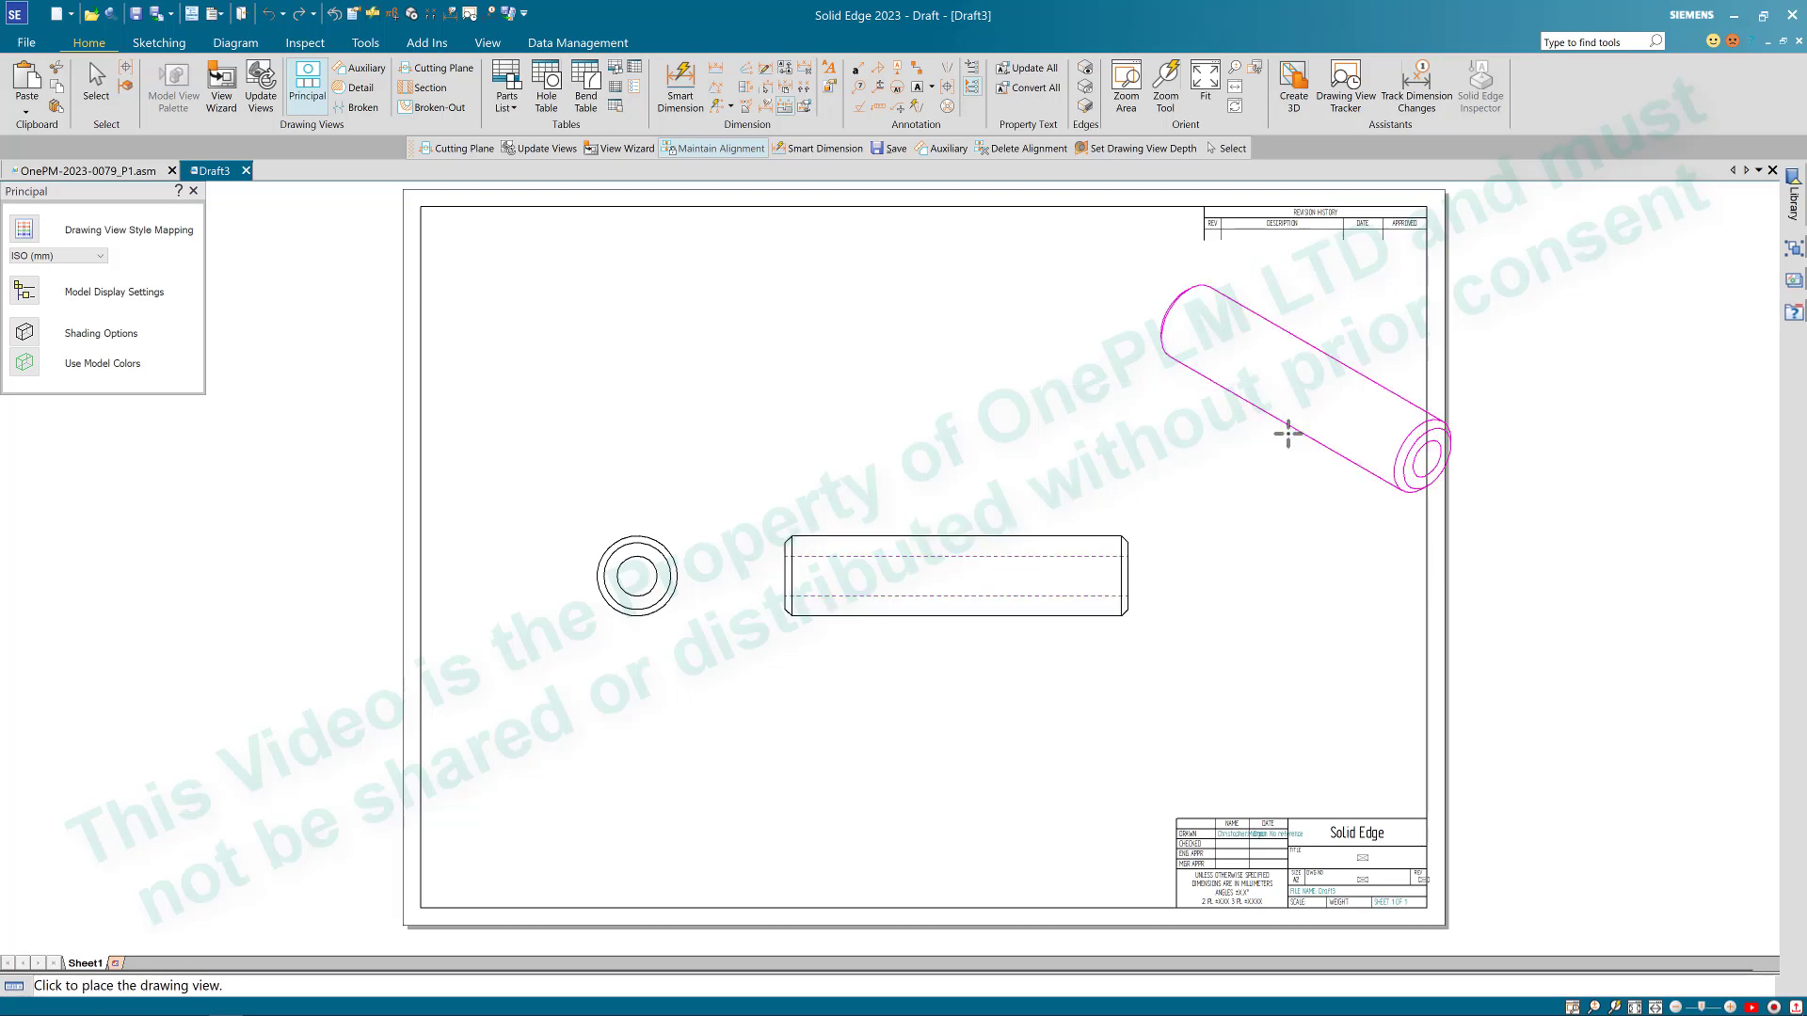
key(Escape)
drag(1299, 431, 1259, 419)
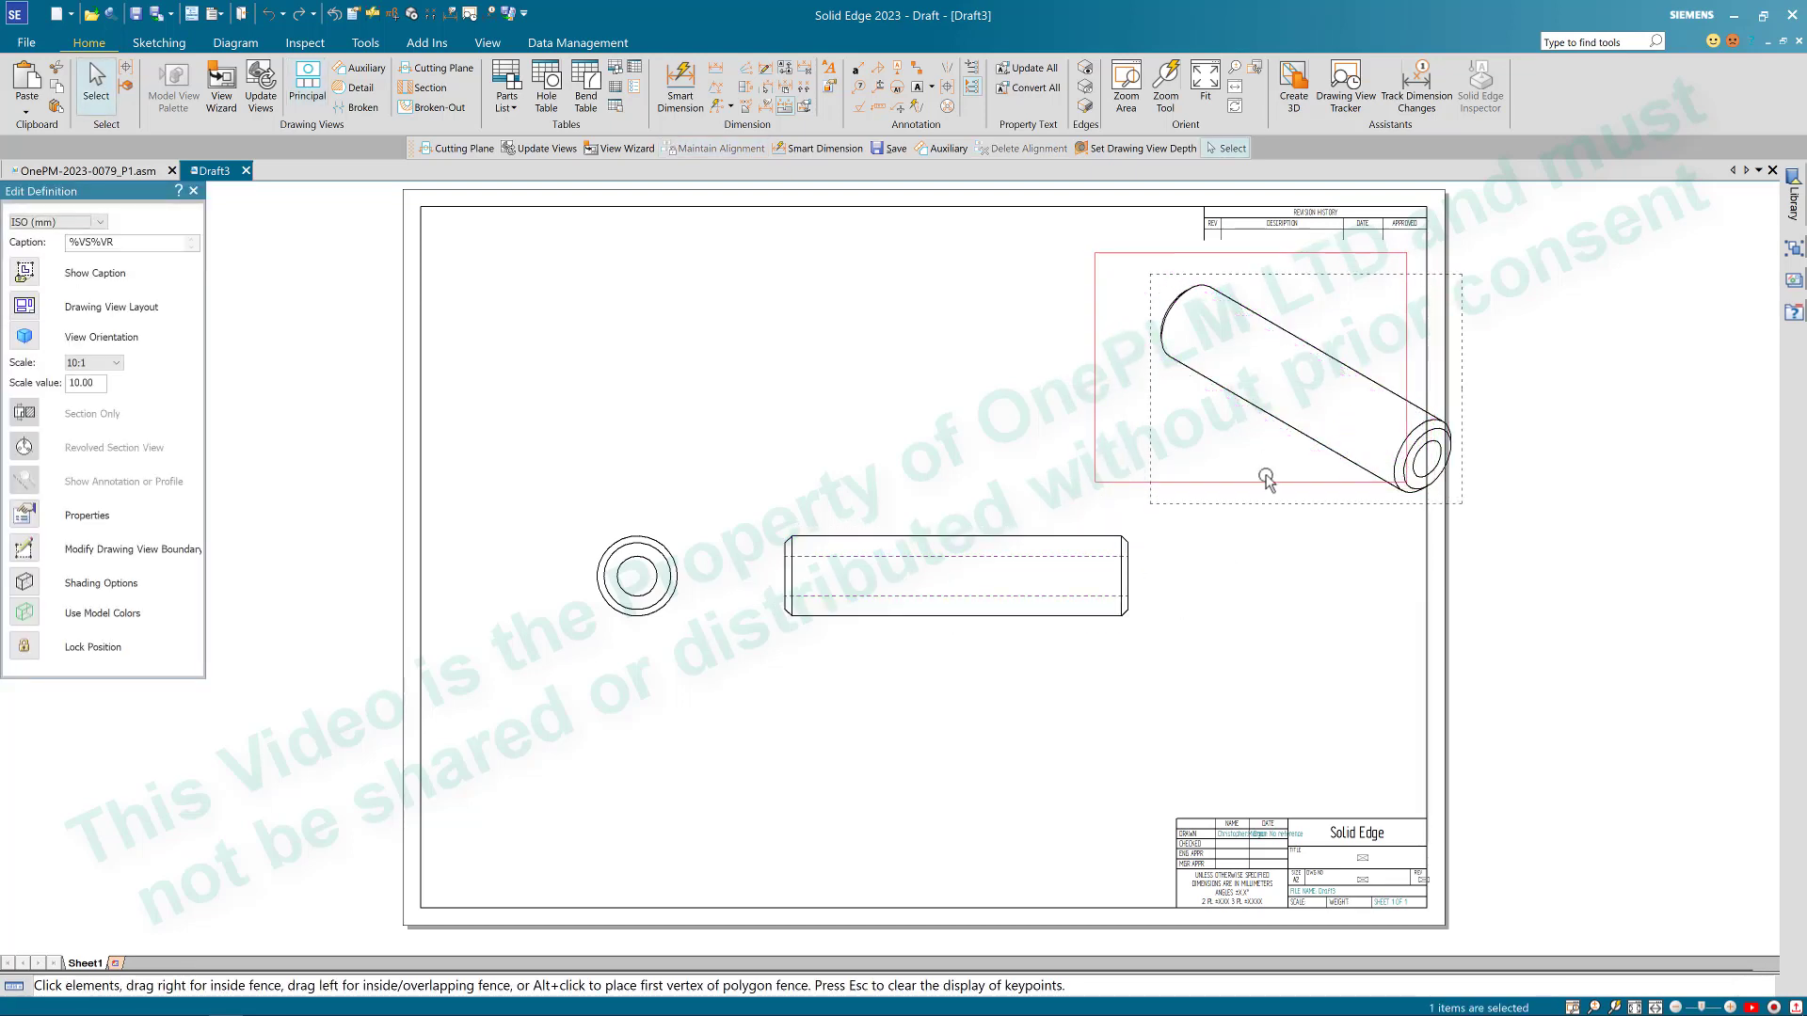
click(1282, 629)
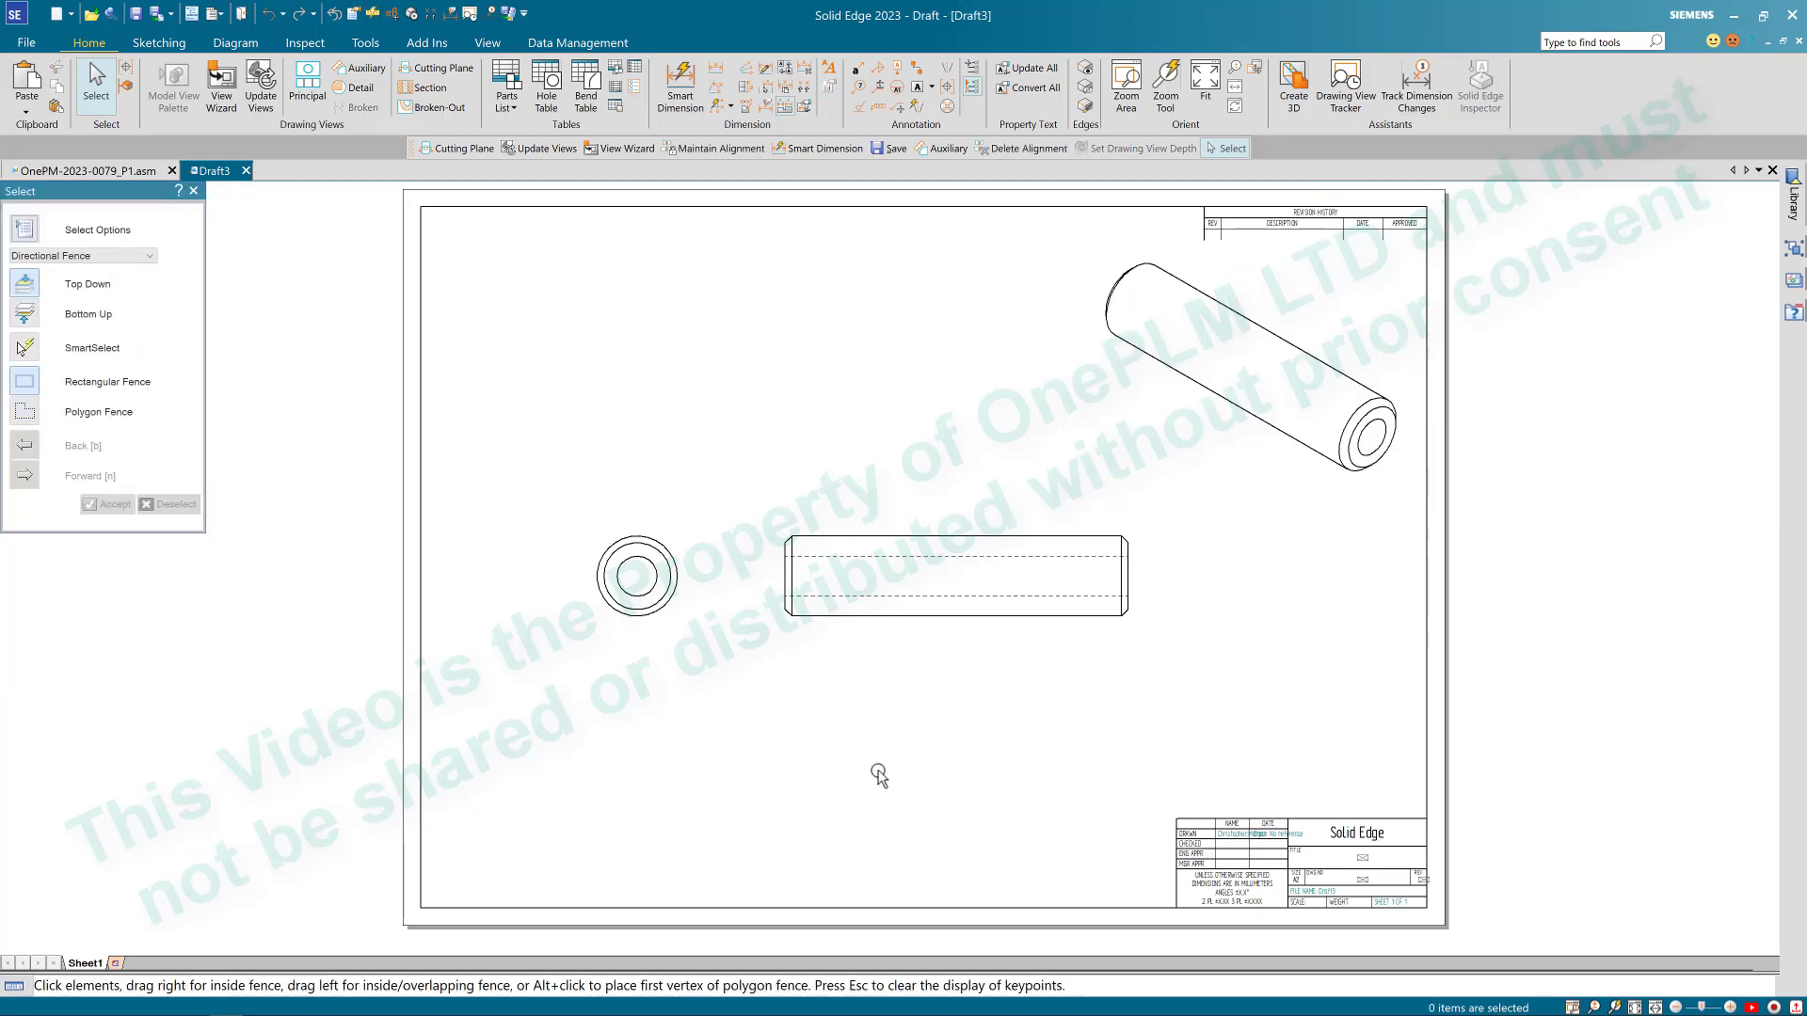
Step: Change the background of Sheet1 to A3-Sheet in the sheet setup
right_click(92, 964)
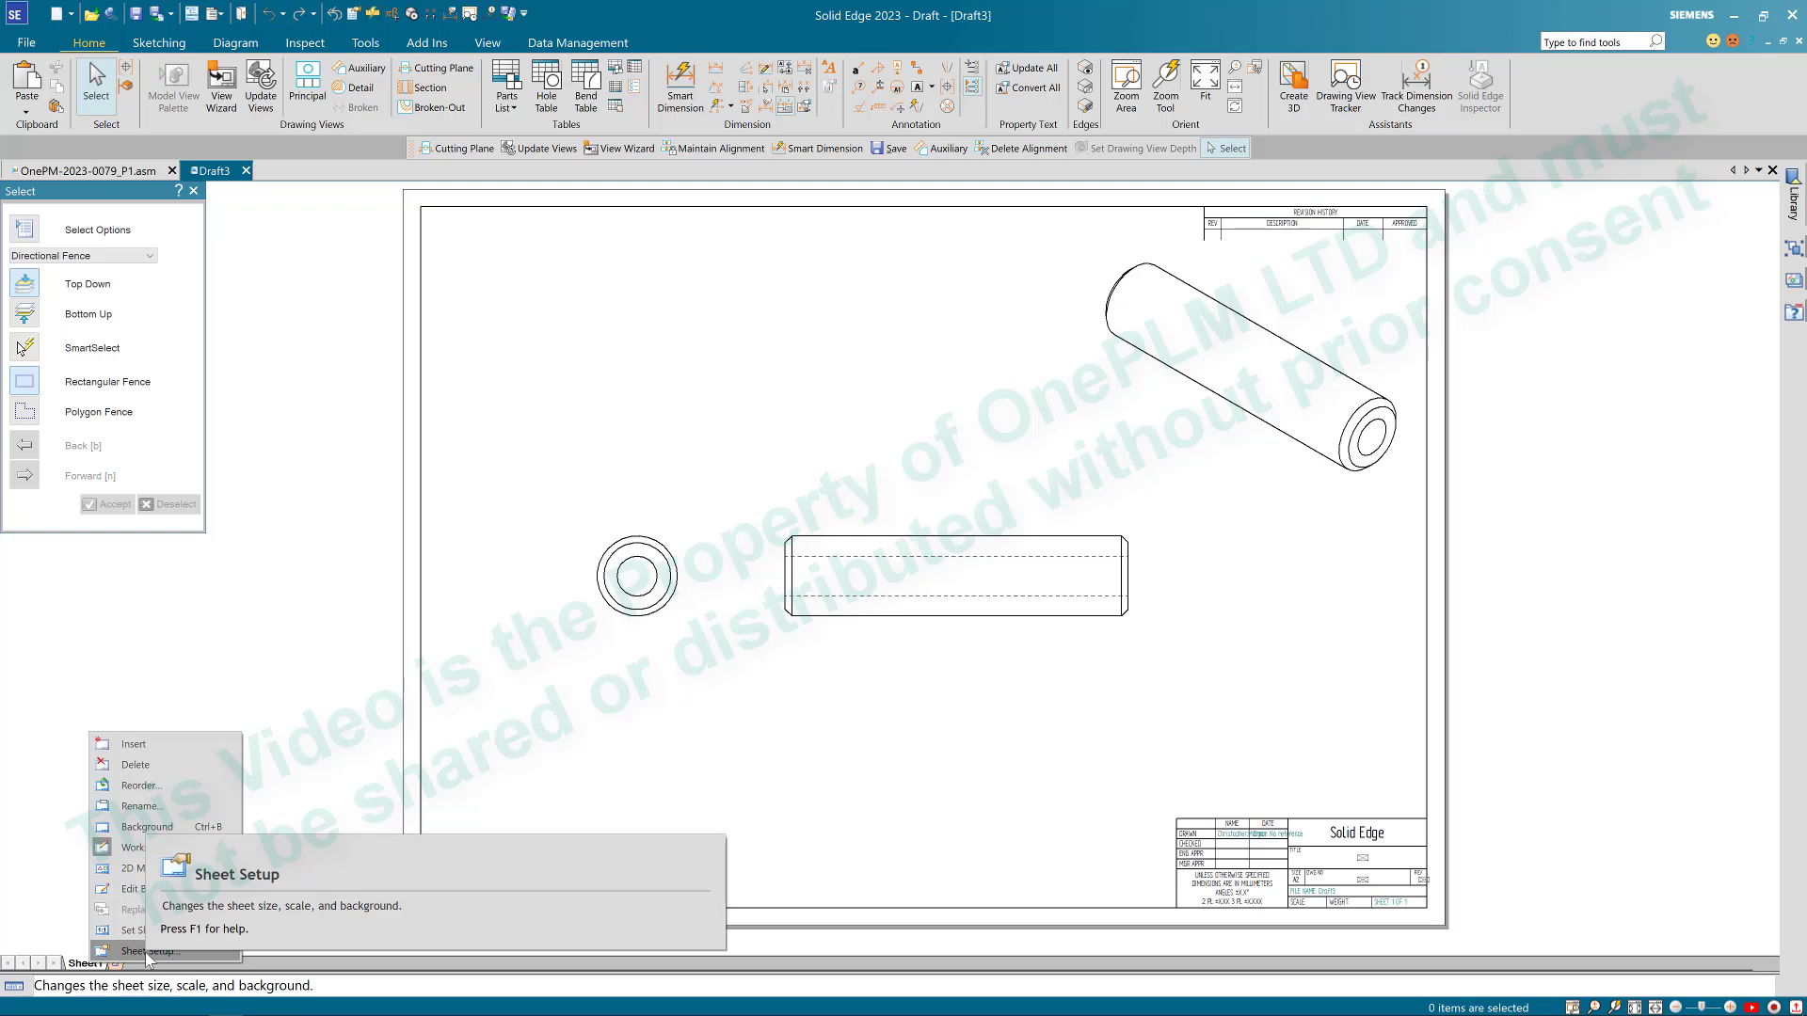
click(148, 951)
click(741, 390)
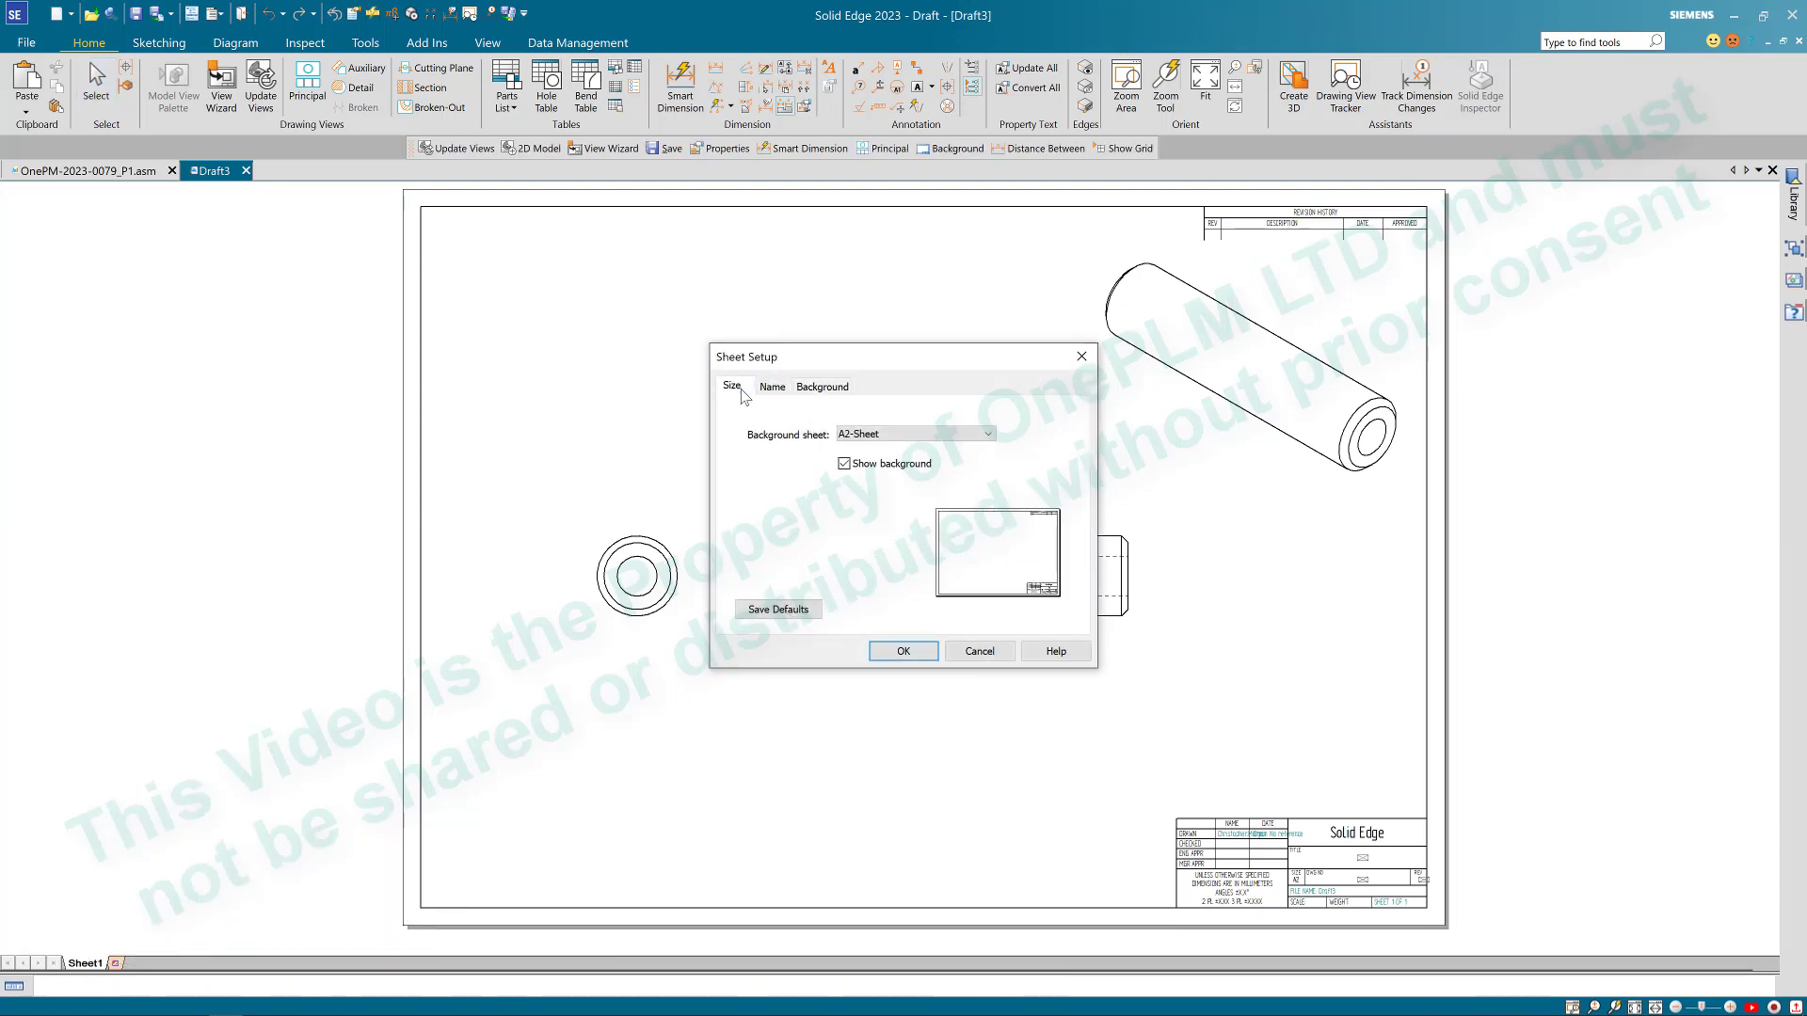
click(832, 387)
click(941, 434)
click(883, 474)
click(890, 440)
click(889, 490)
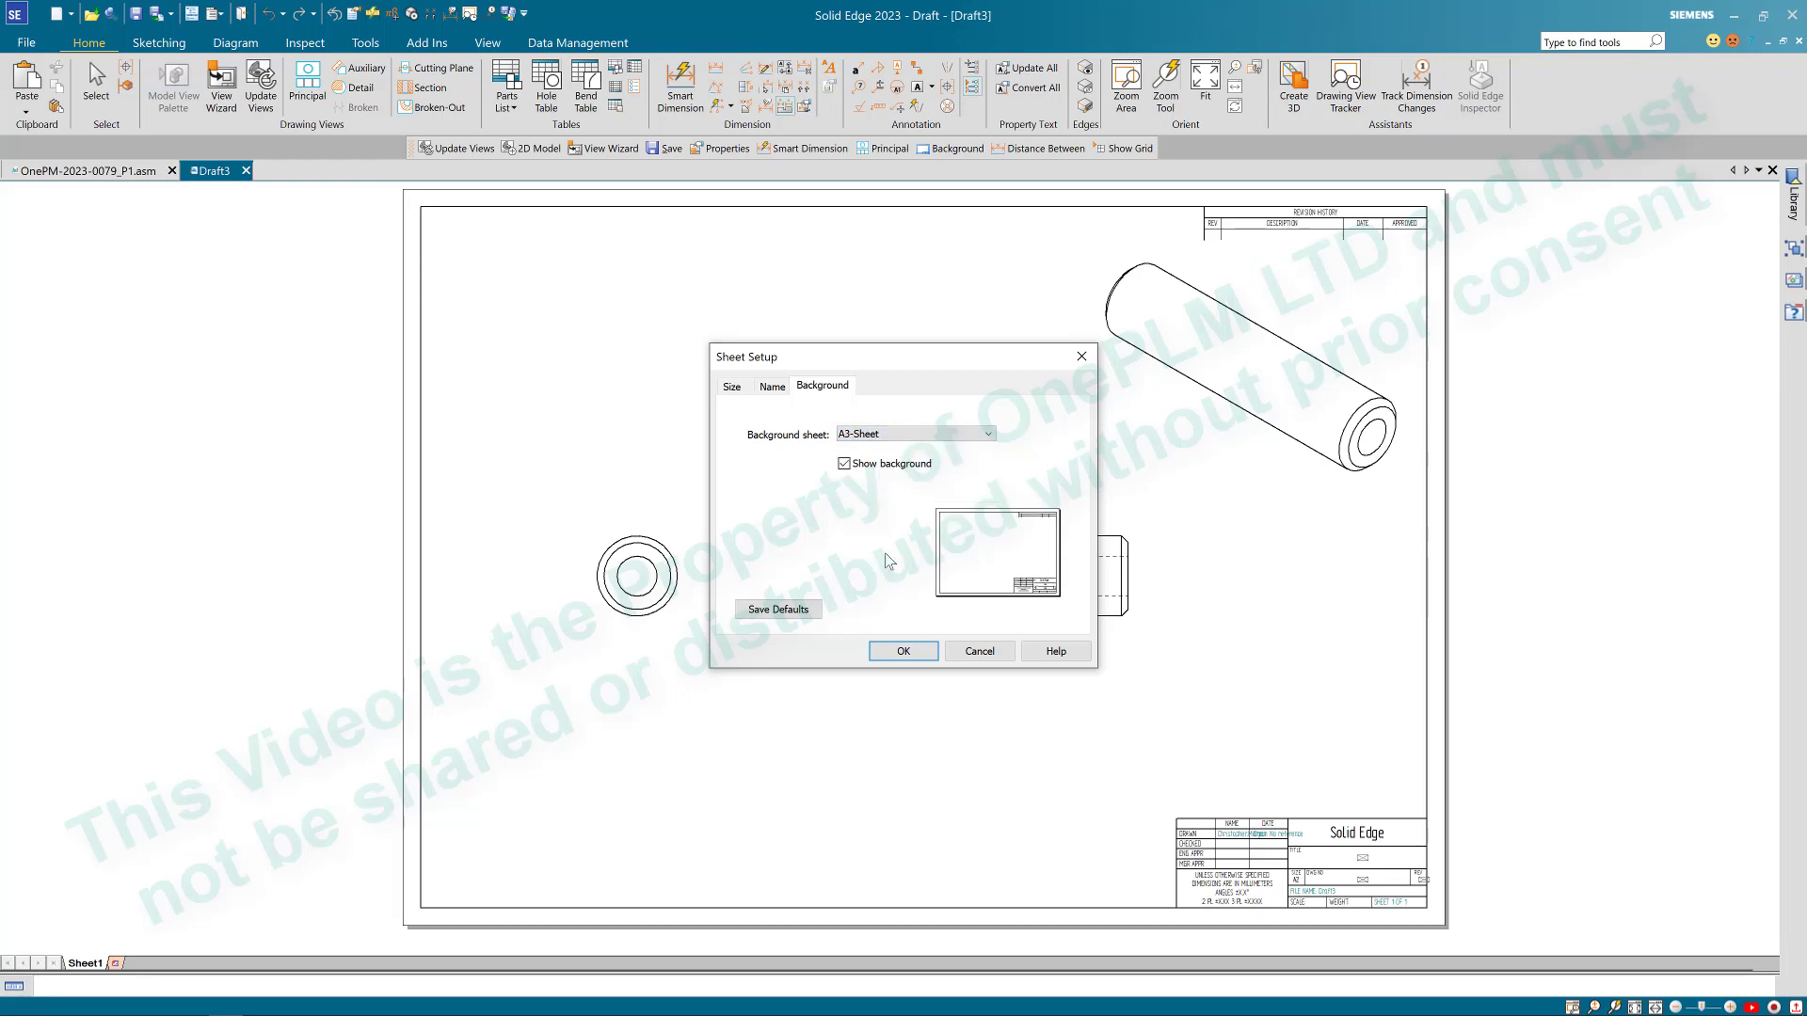
click(901, 649)
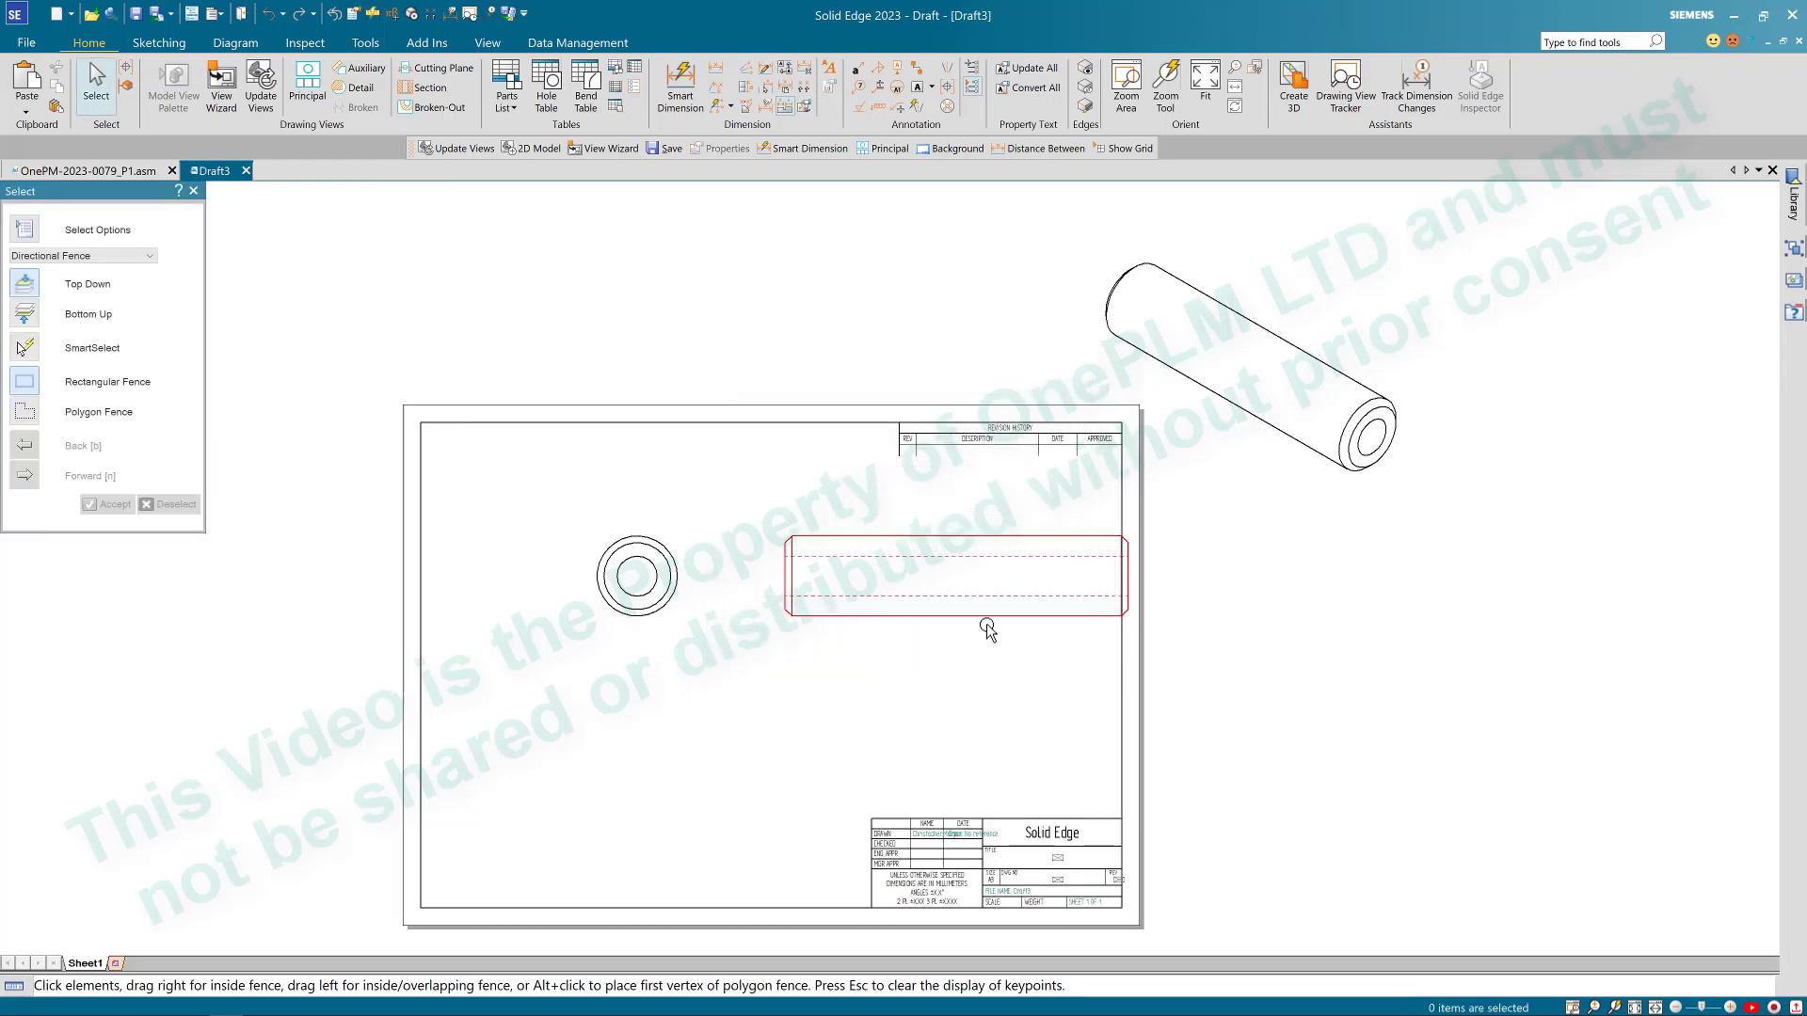
Step: Move the circular front view to the sheet's lower left, the side view beside it, and the isometric view above the side view
click(673, 619)
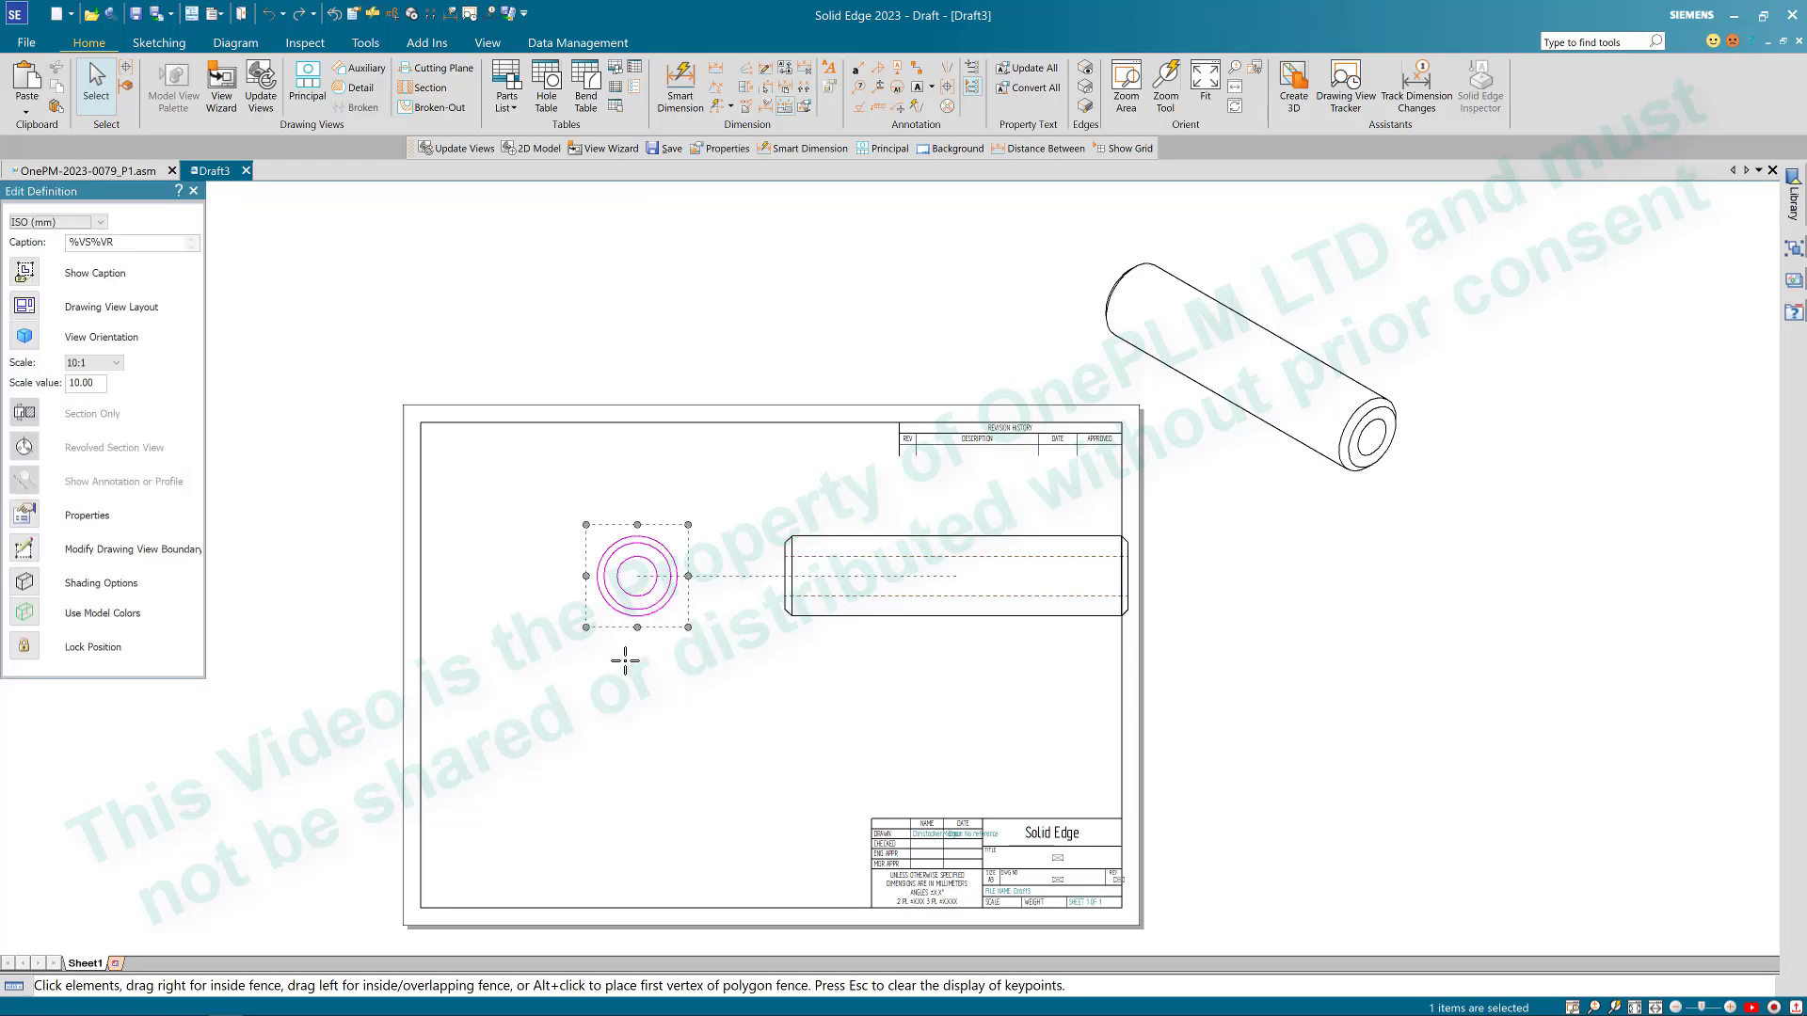
drag(650, 600, 541, 737)
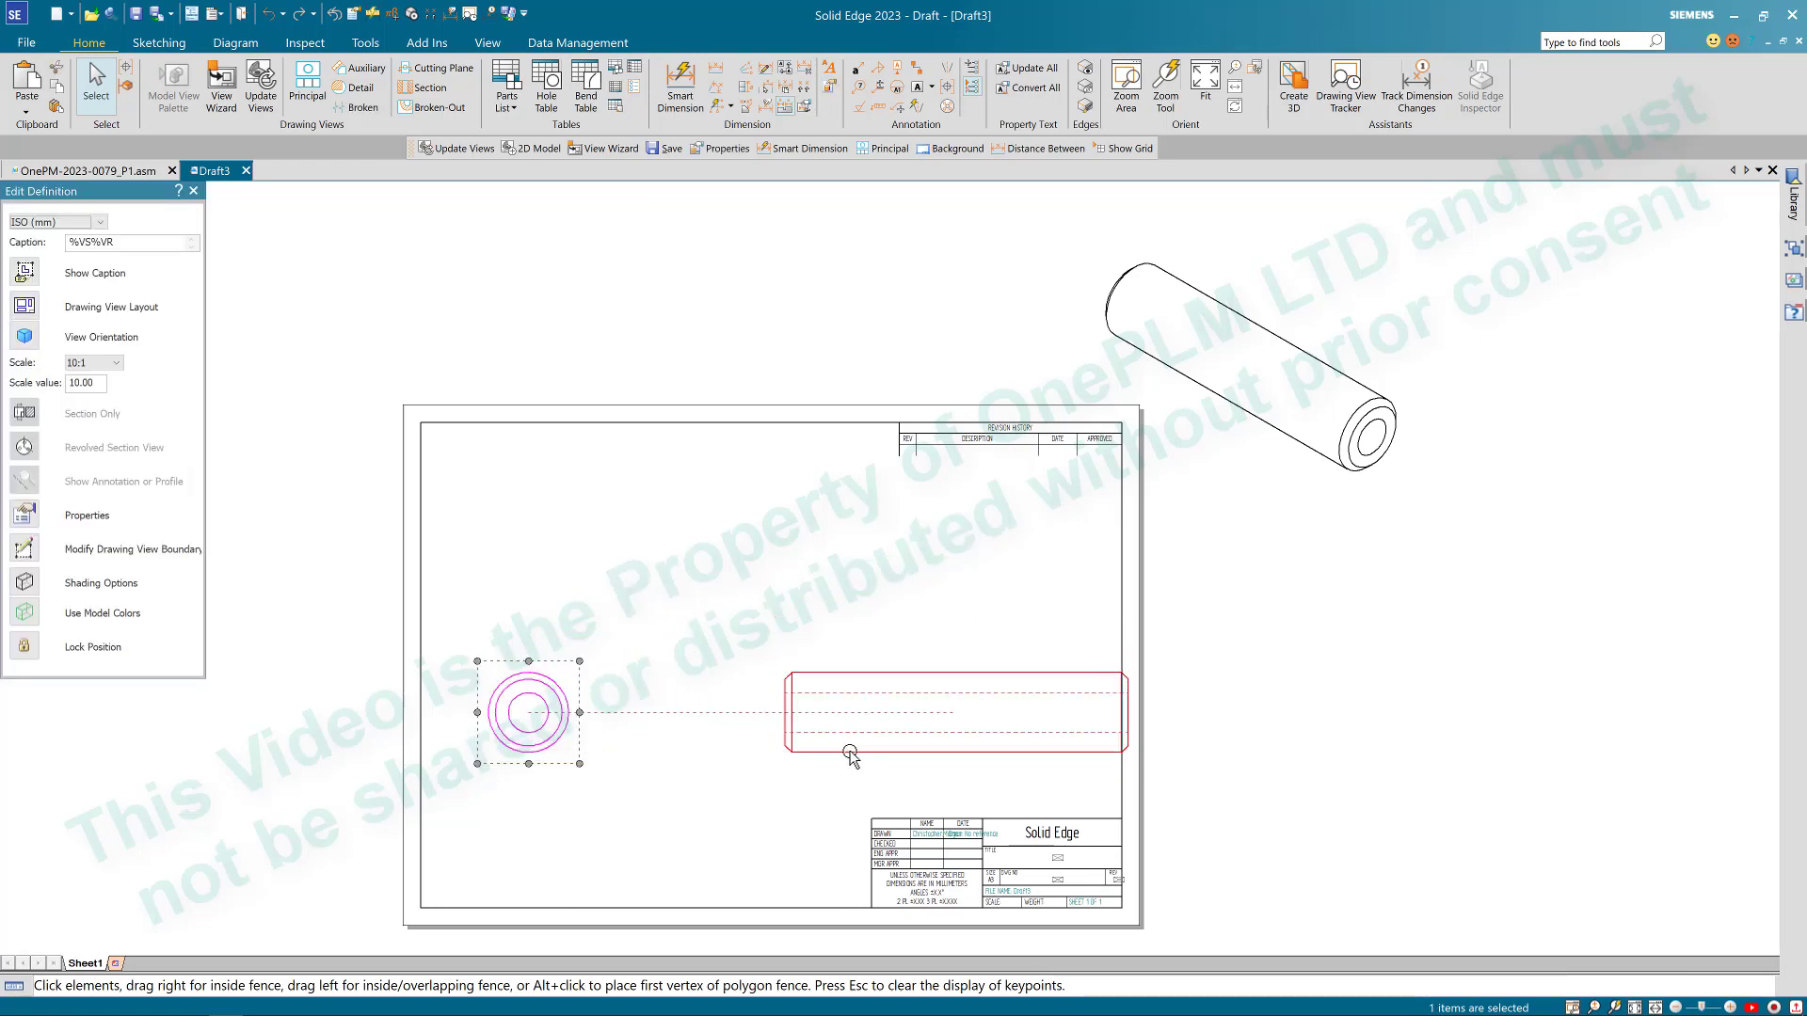
drag(847, 755, 753, 769)
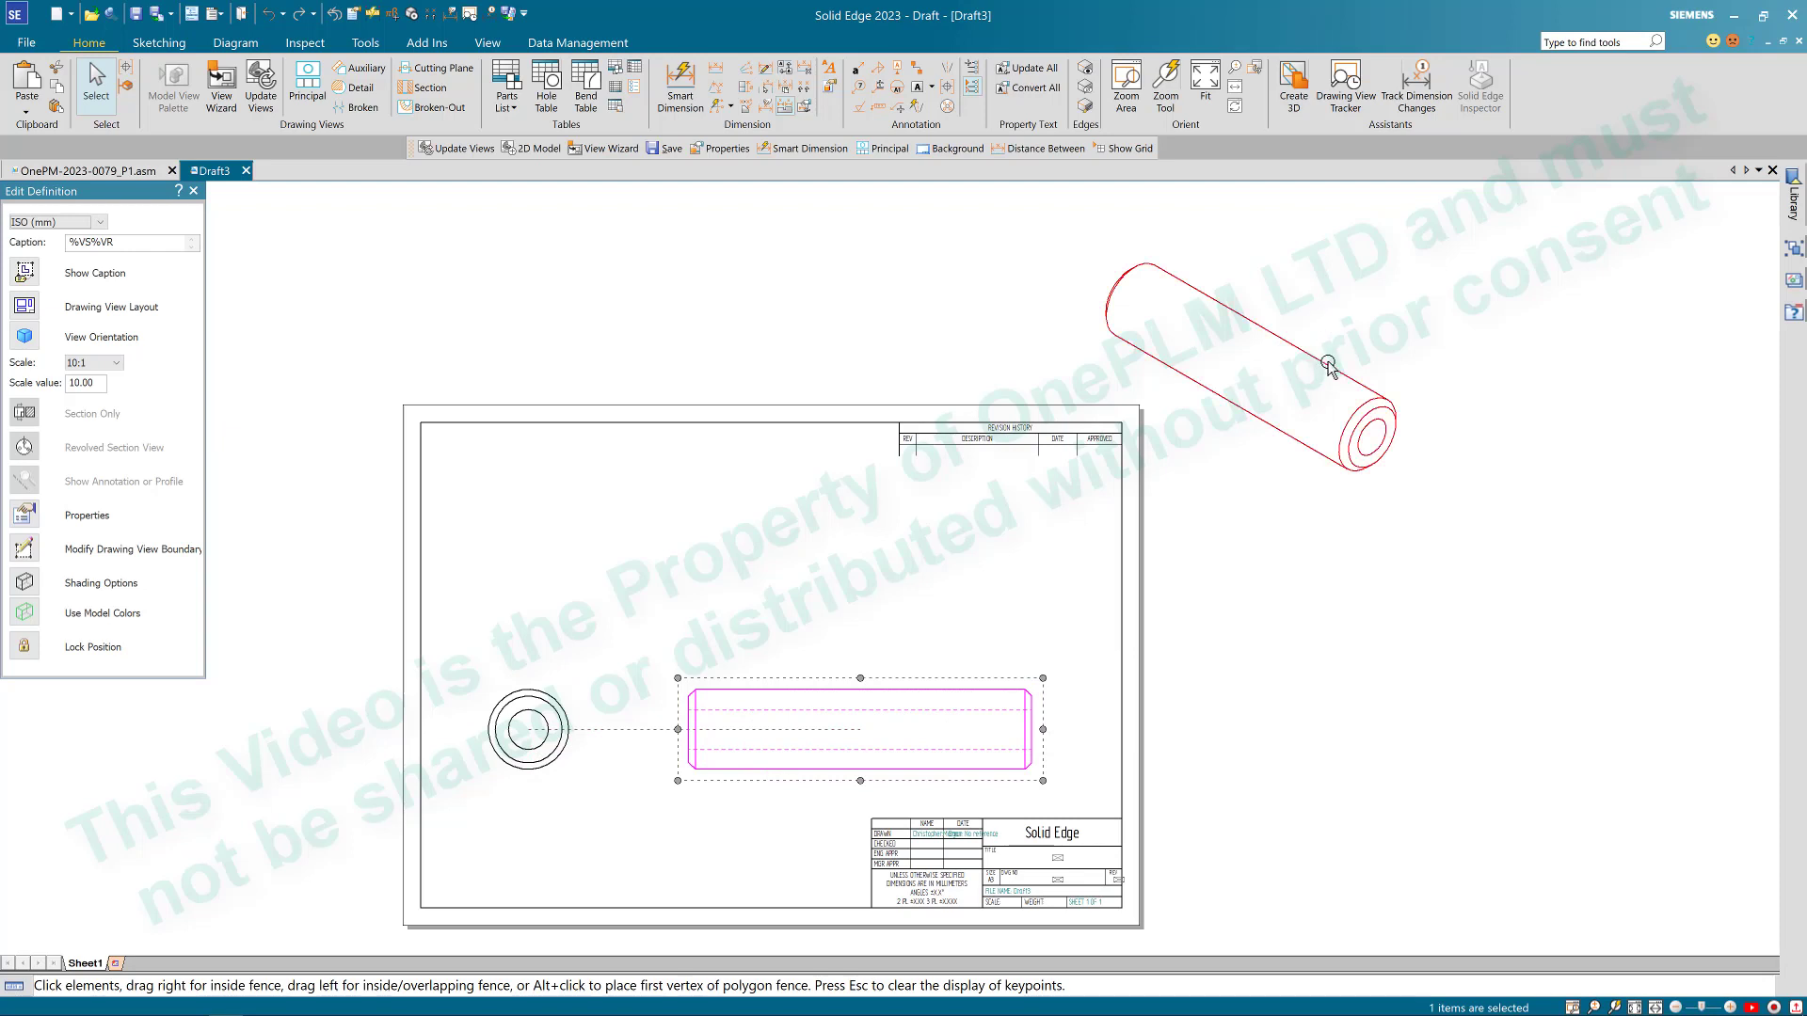
drag(1332, 367, 1035, 545)
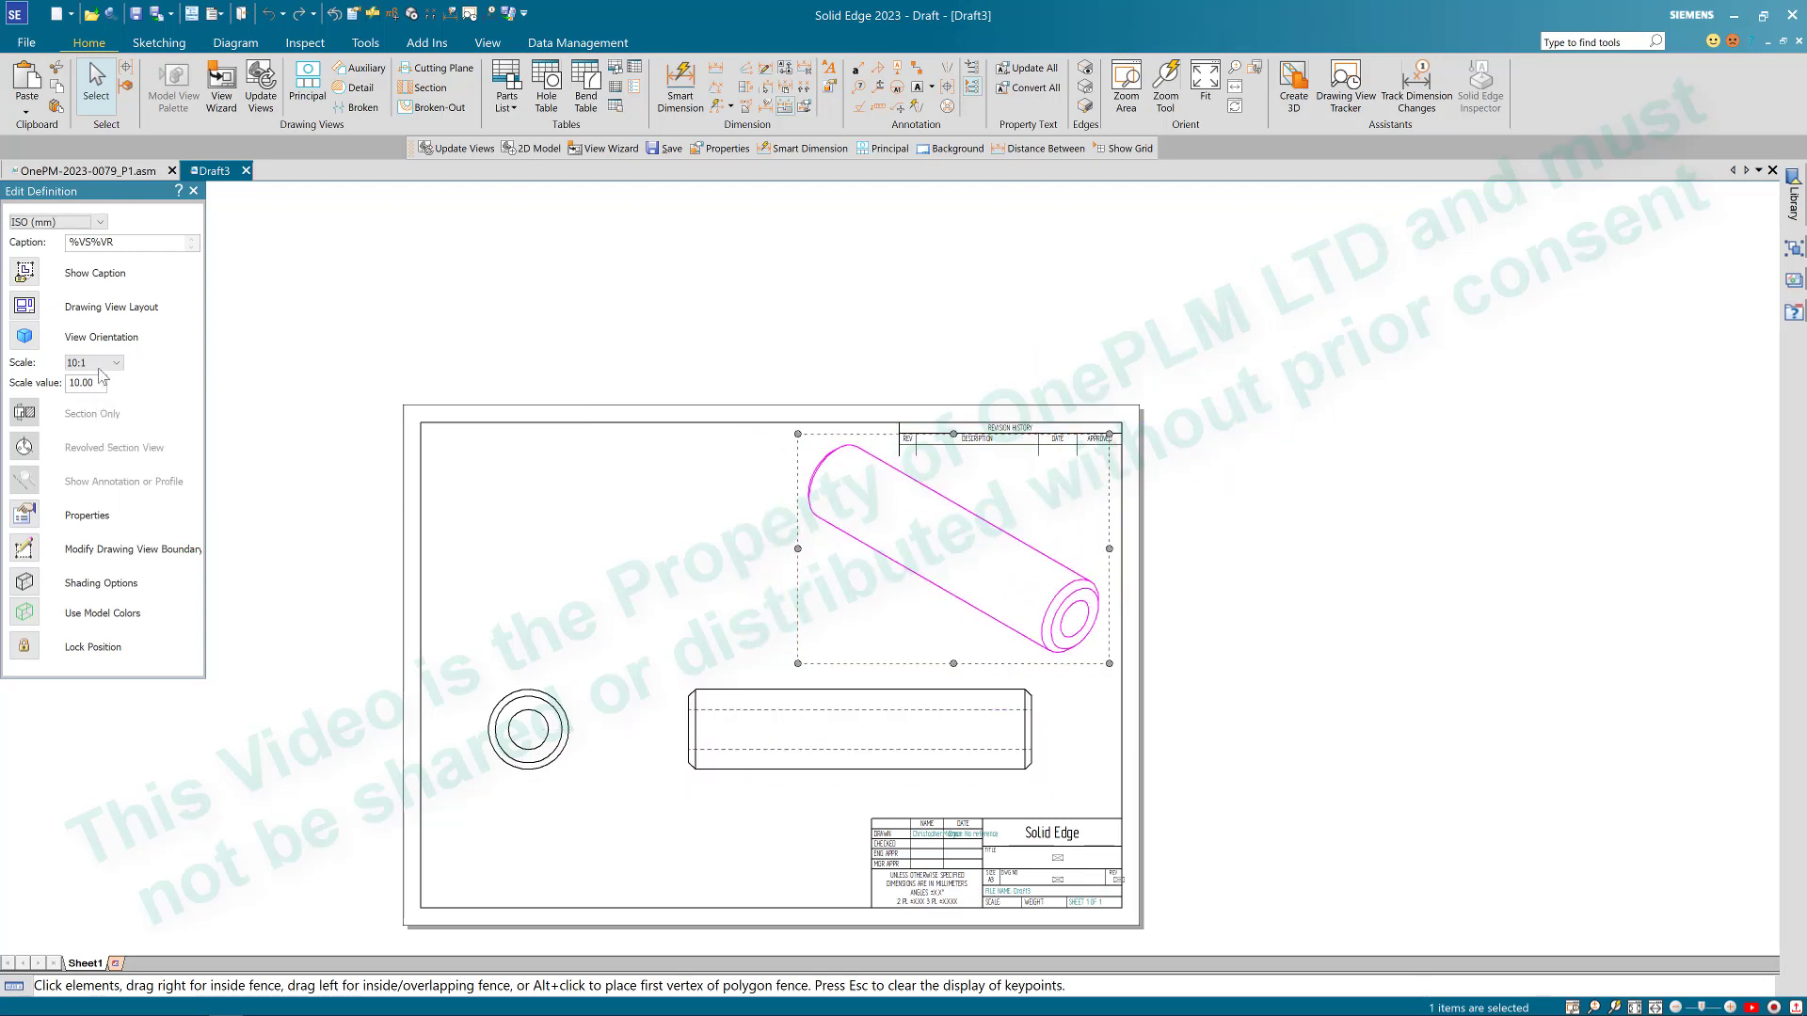
Step: Set the isometric view's scale value to 6.666 and move the view into the sheet's upper-right area below the revision table
drag(102, 384, 74, 385)
text(6.666)
key(Return)
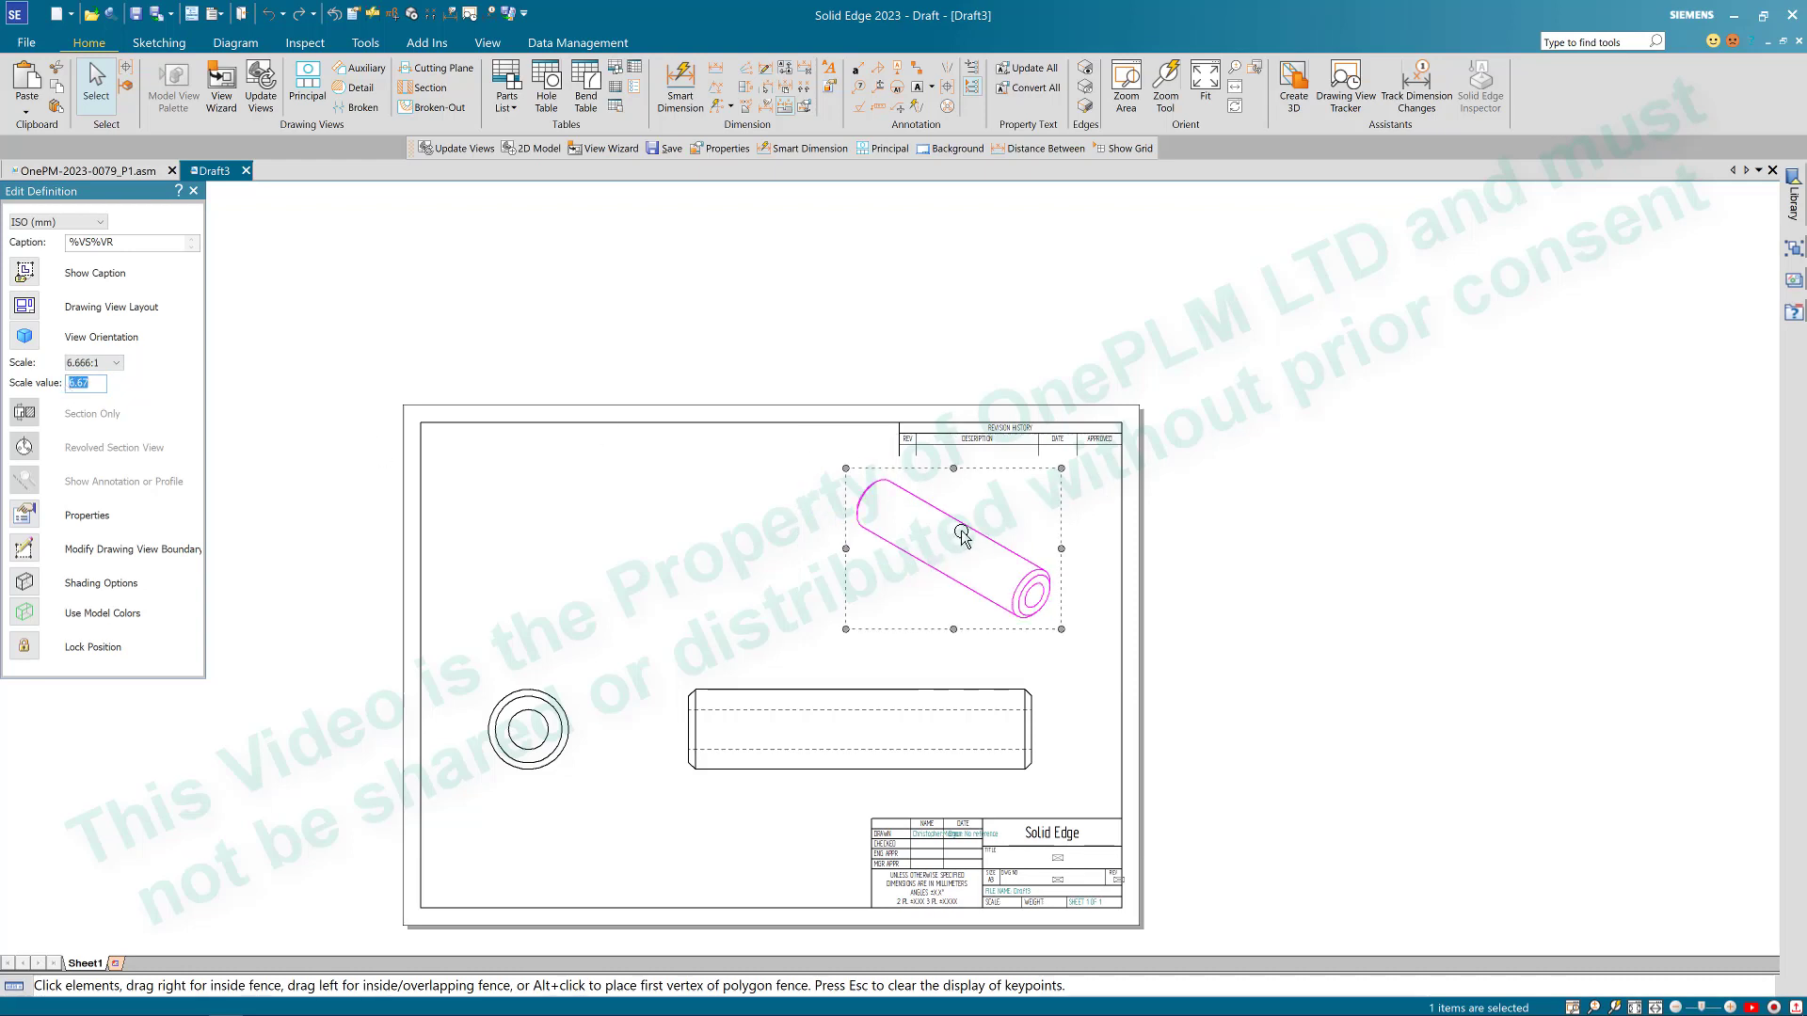
drag(967, 536, 1008, 533)
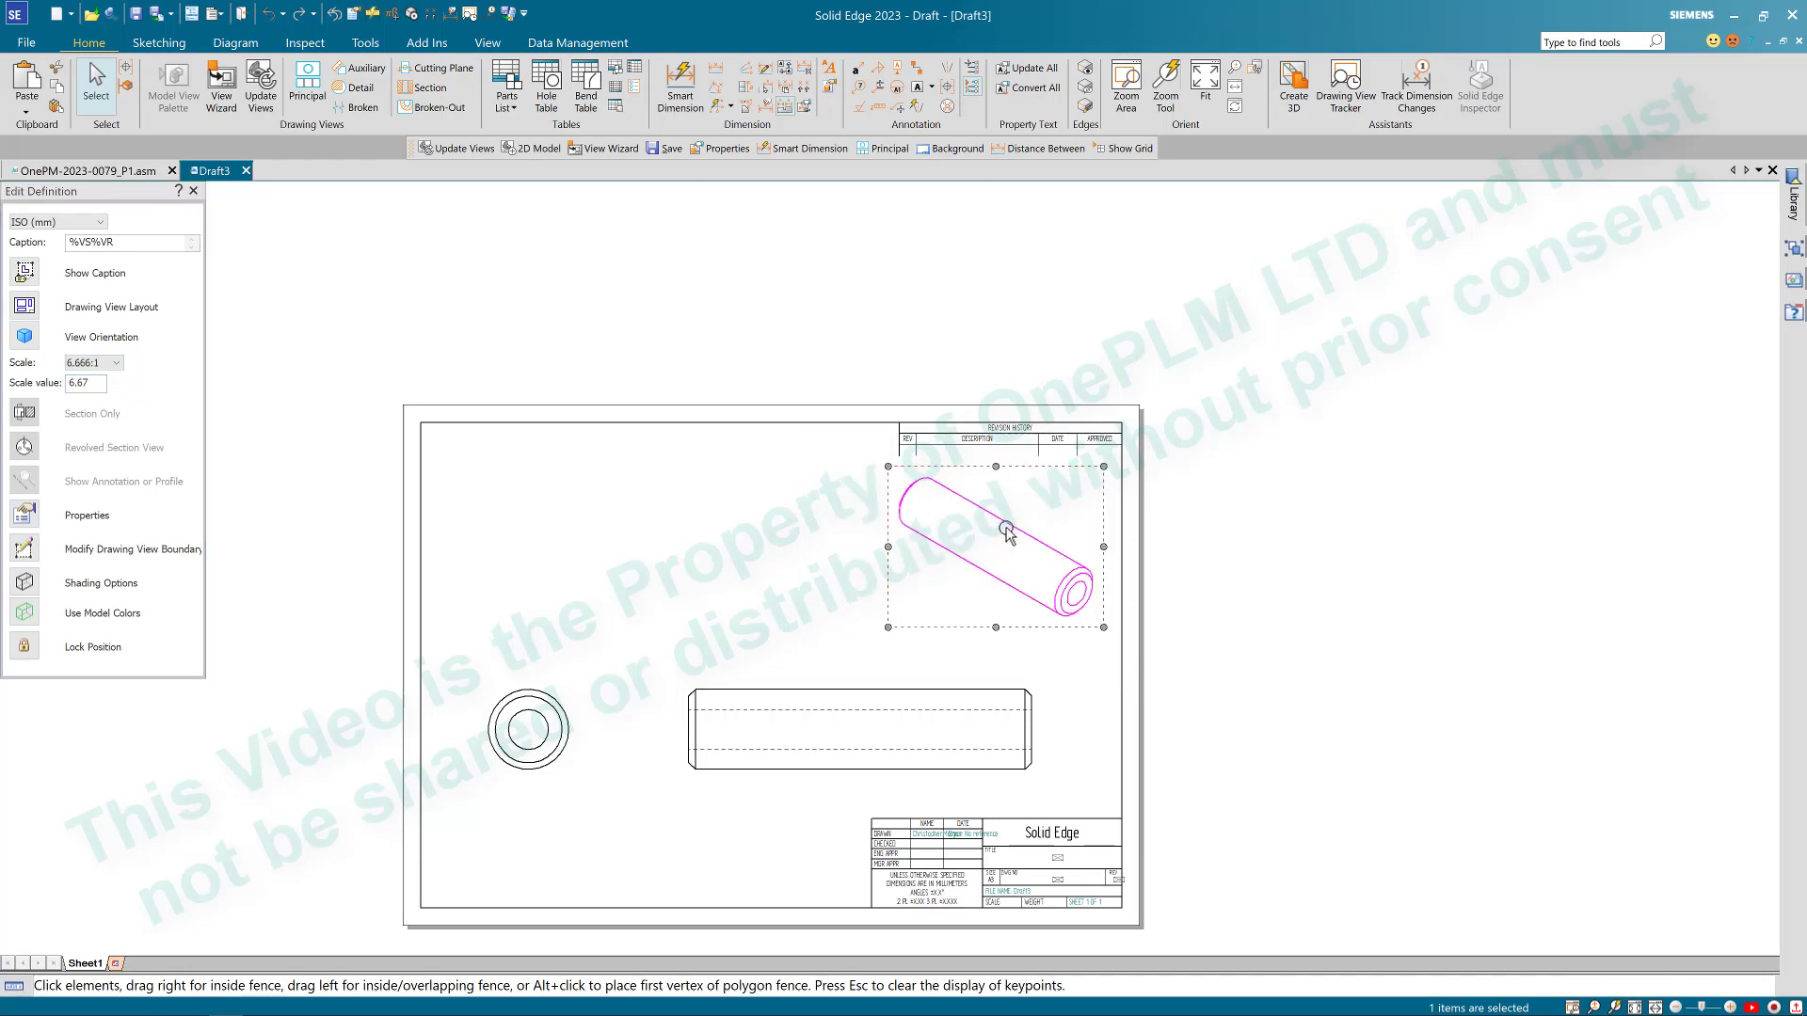
Step: Apply shading to the wrist pin's isometric view and update the drawing views
click(24, 582)
click(91, 669)
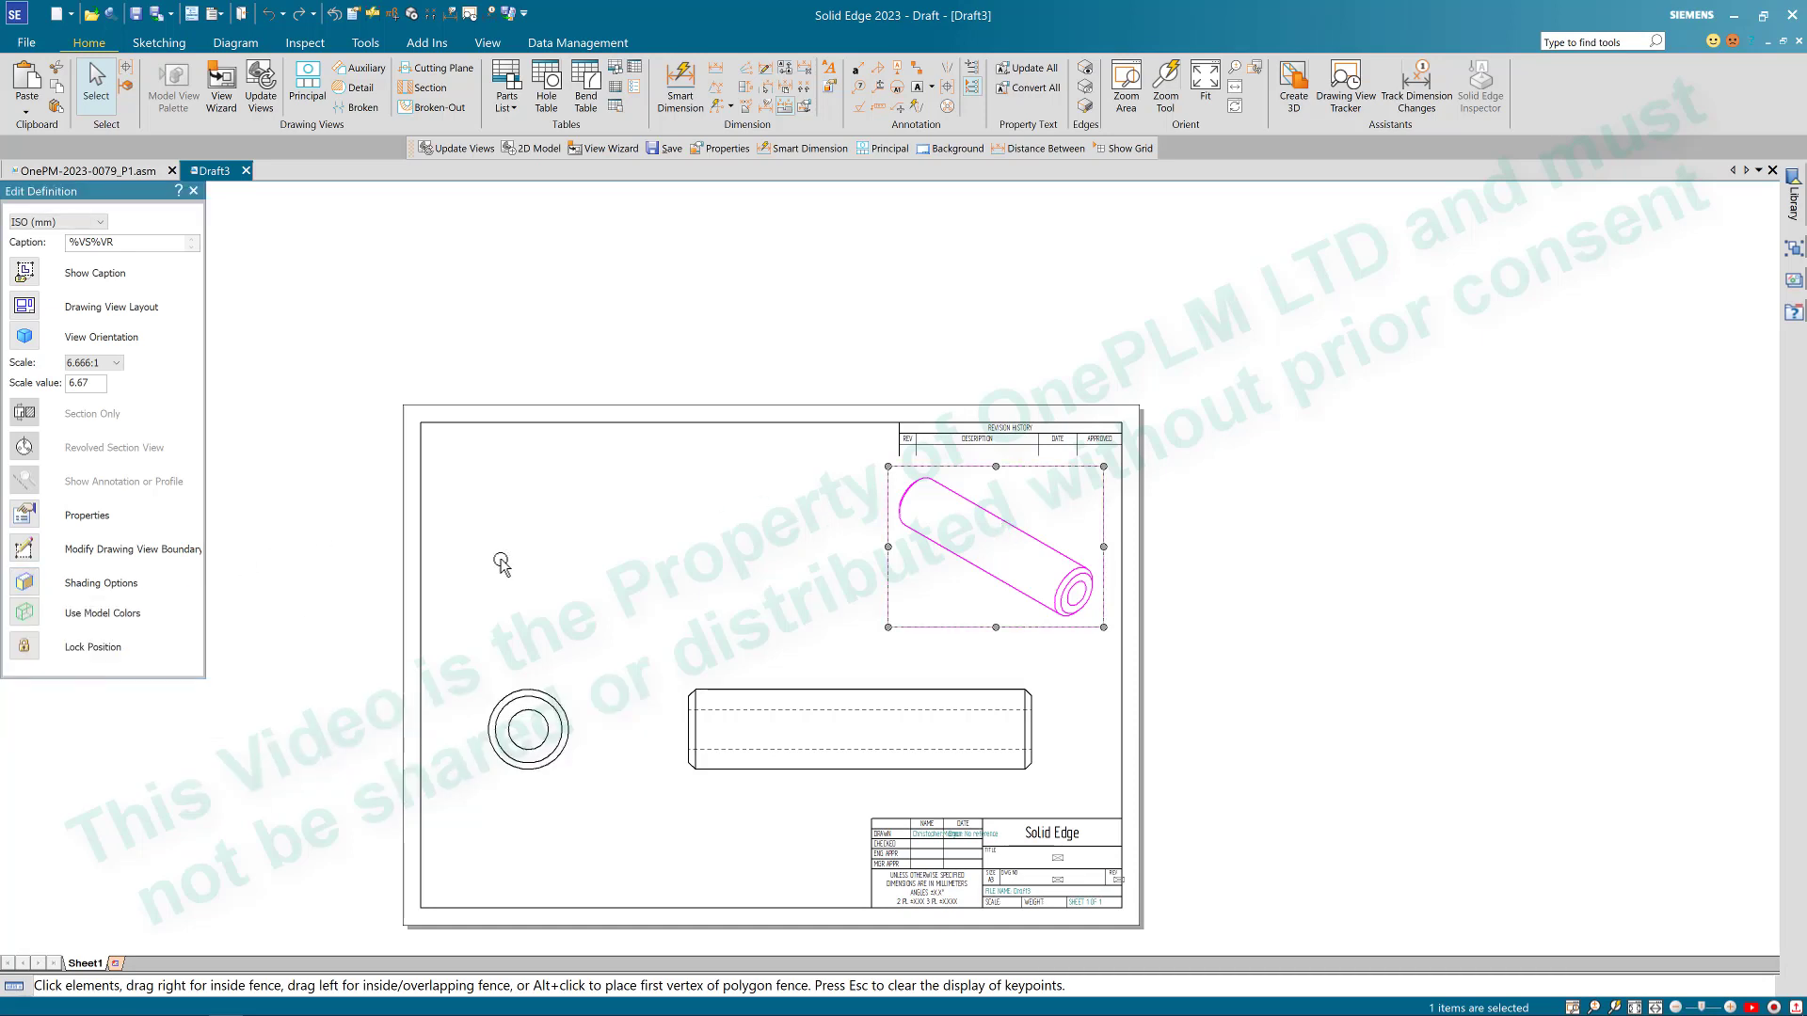
key(Escape)
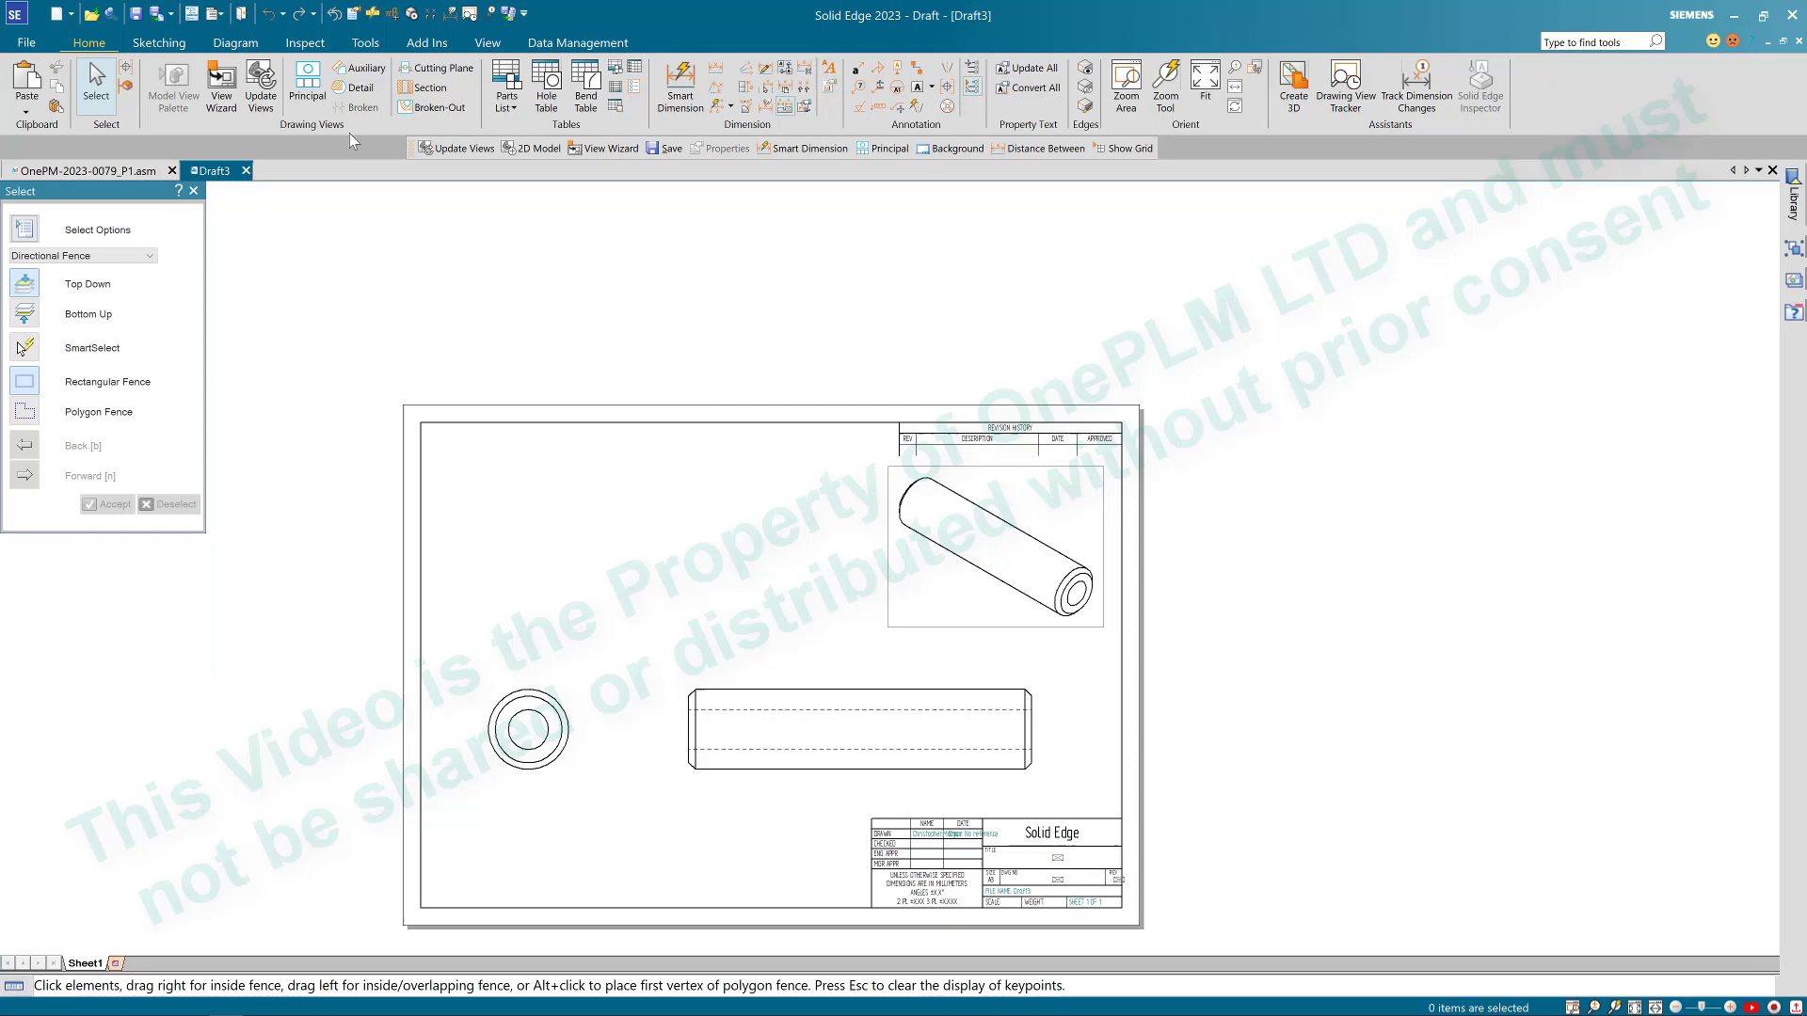
click(260, 85)
scroll(974, 605, up, 3)
scroll(1035, 578, down, 3)
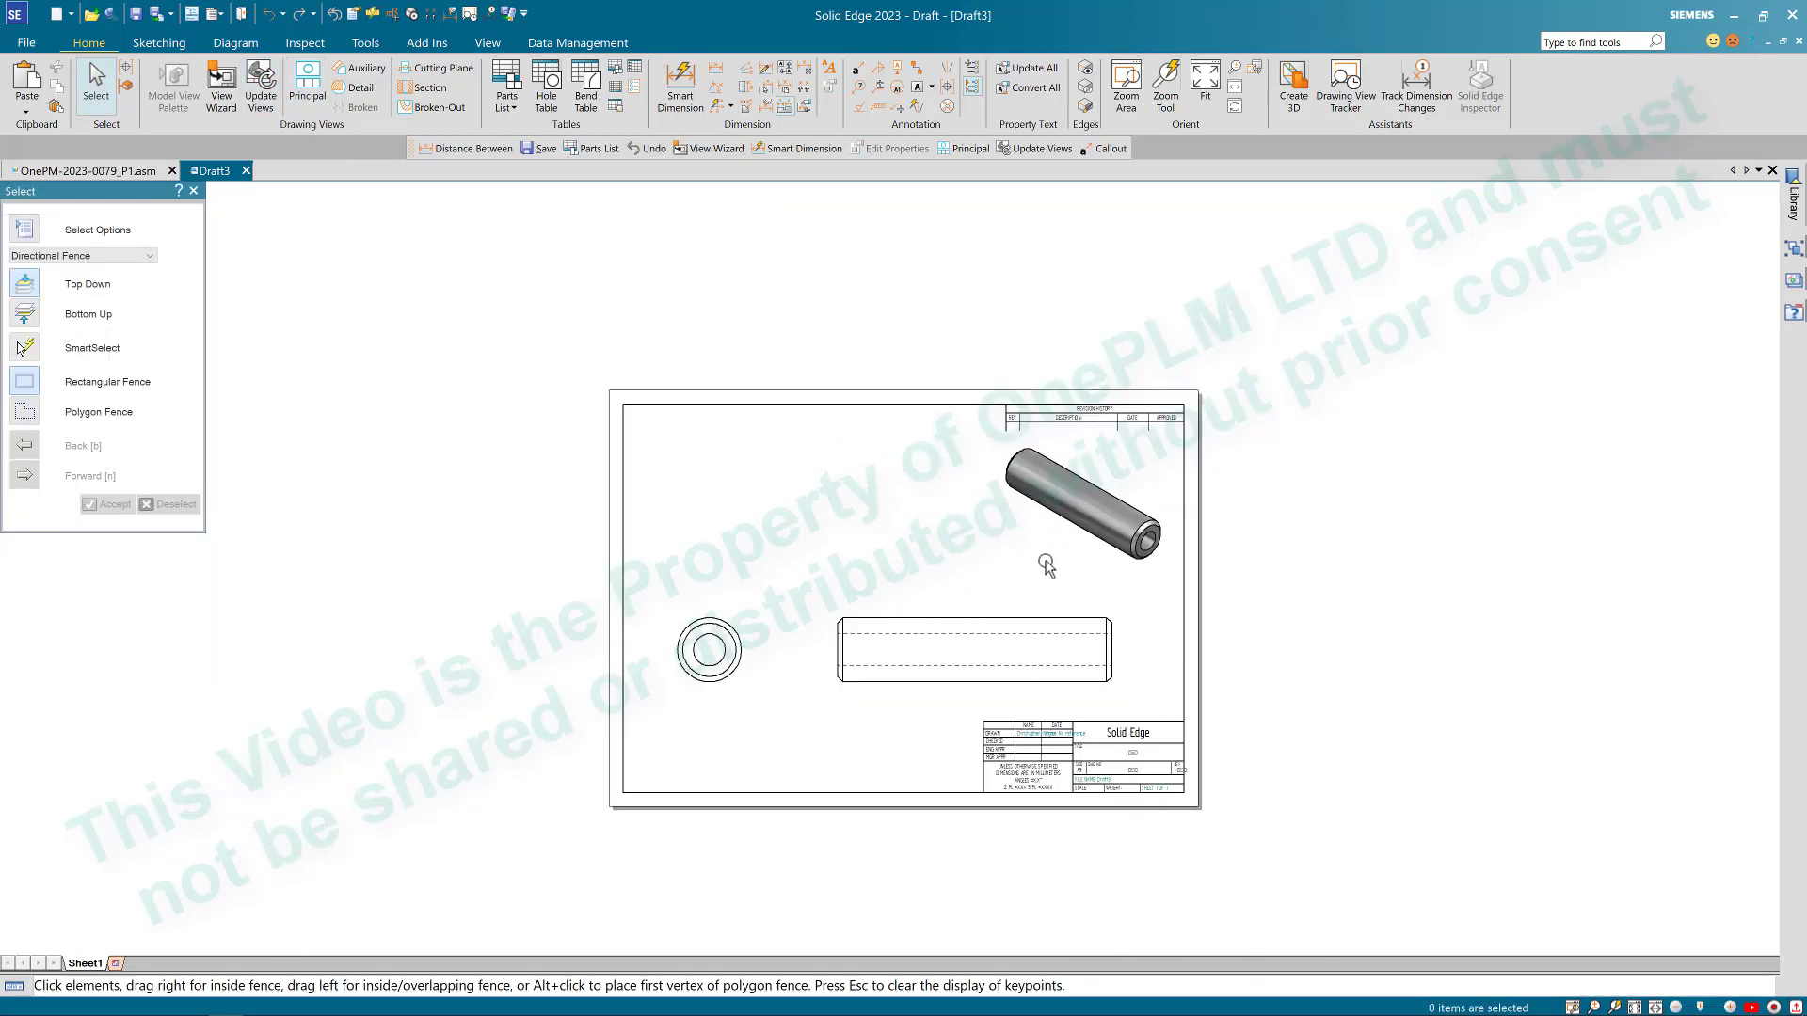
scroll(1044, 569, up, 2)
scroll(1051, 570, up, 1)
scroll(1080, 500, down, 2)
scroll(1039, 520, up, 3)
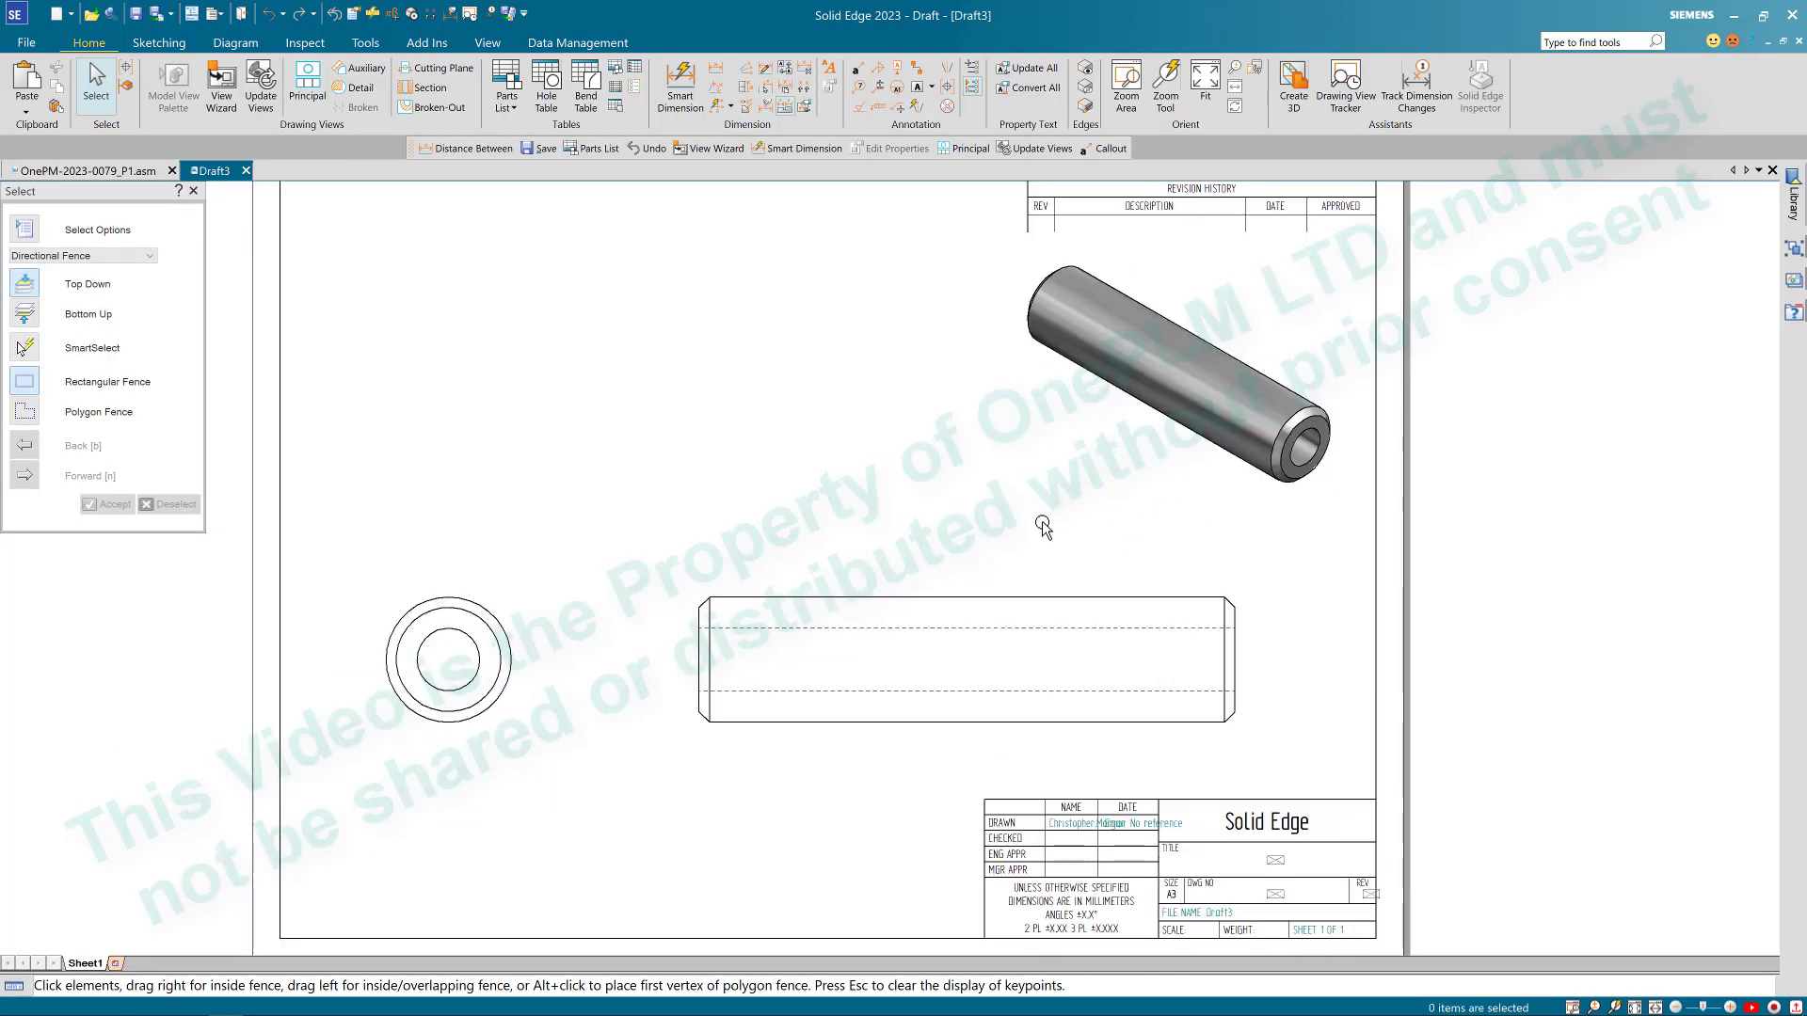
scroll(990, 501, down, 2)
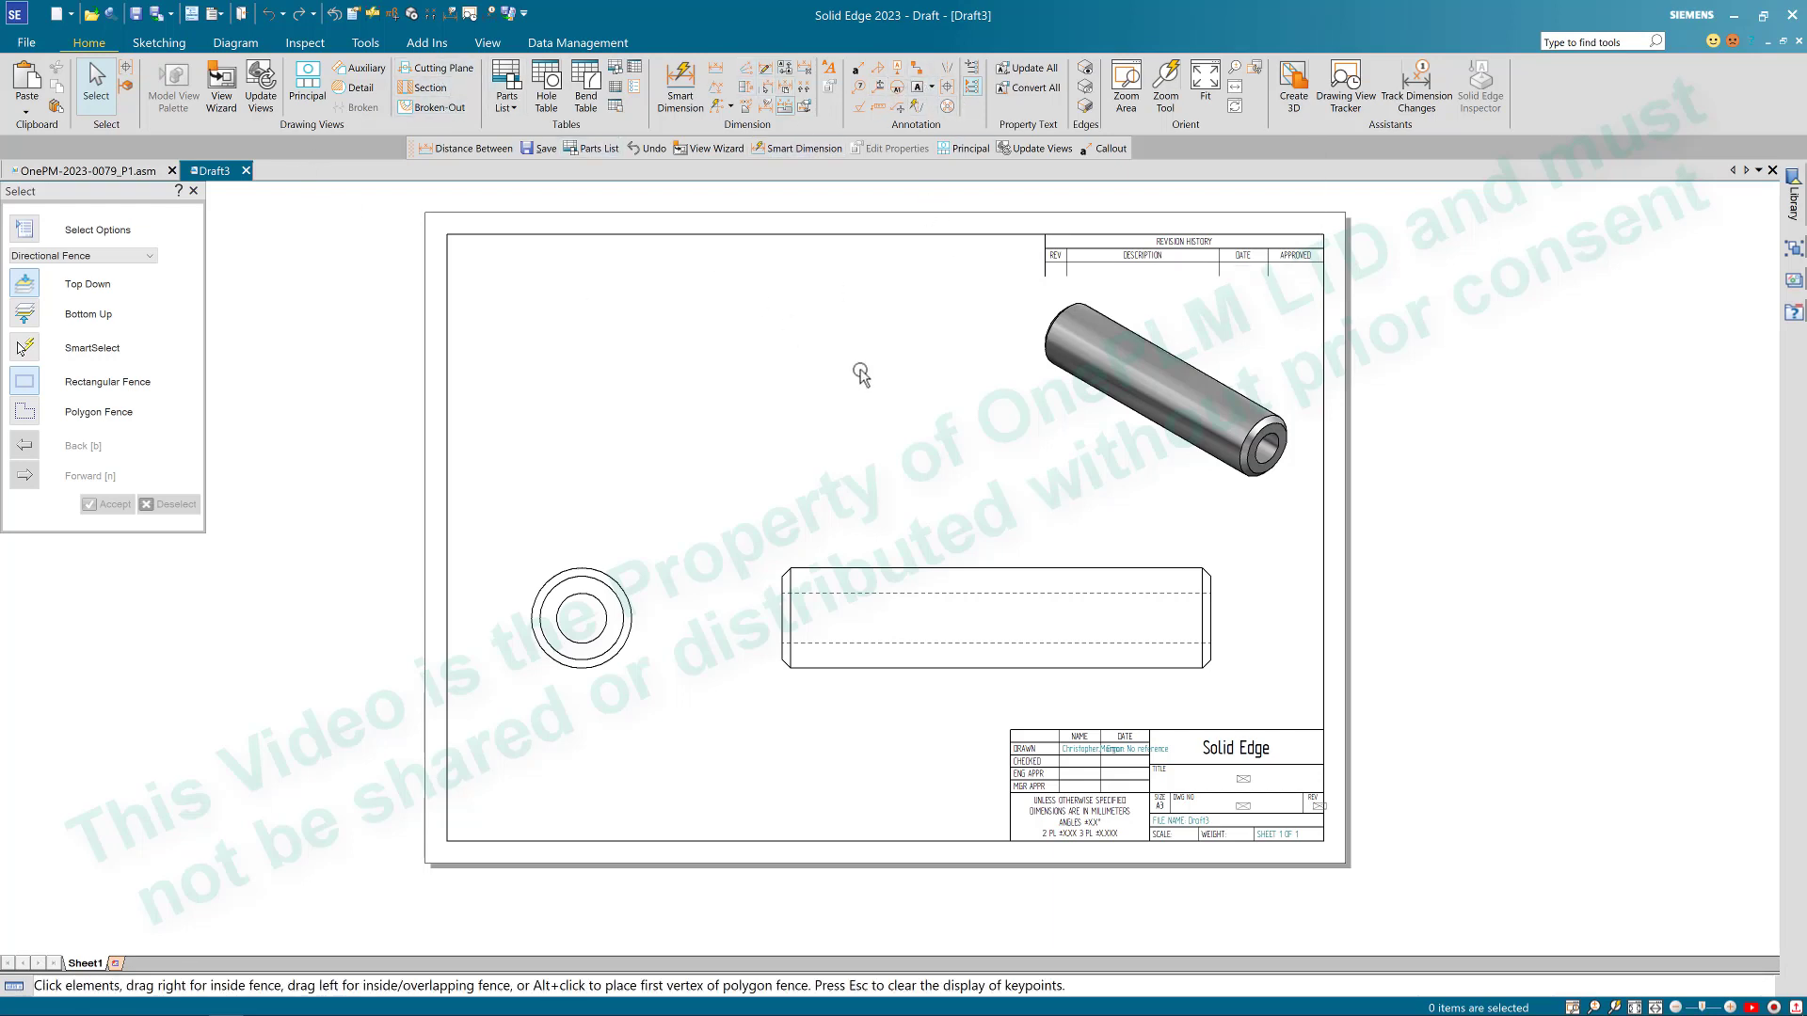
Step: Create a circular 2x detail view of the side view's upper-left chamfer and place it in the sheet's upper-left corner
click(358, 88)
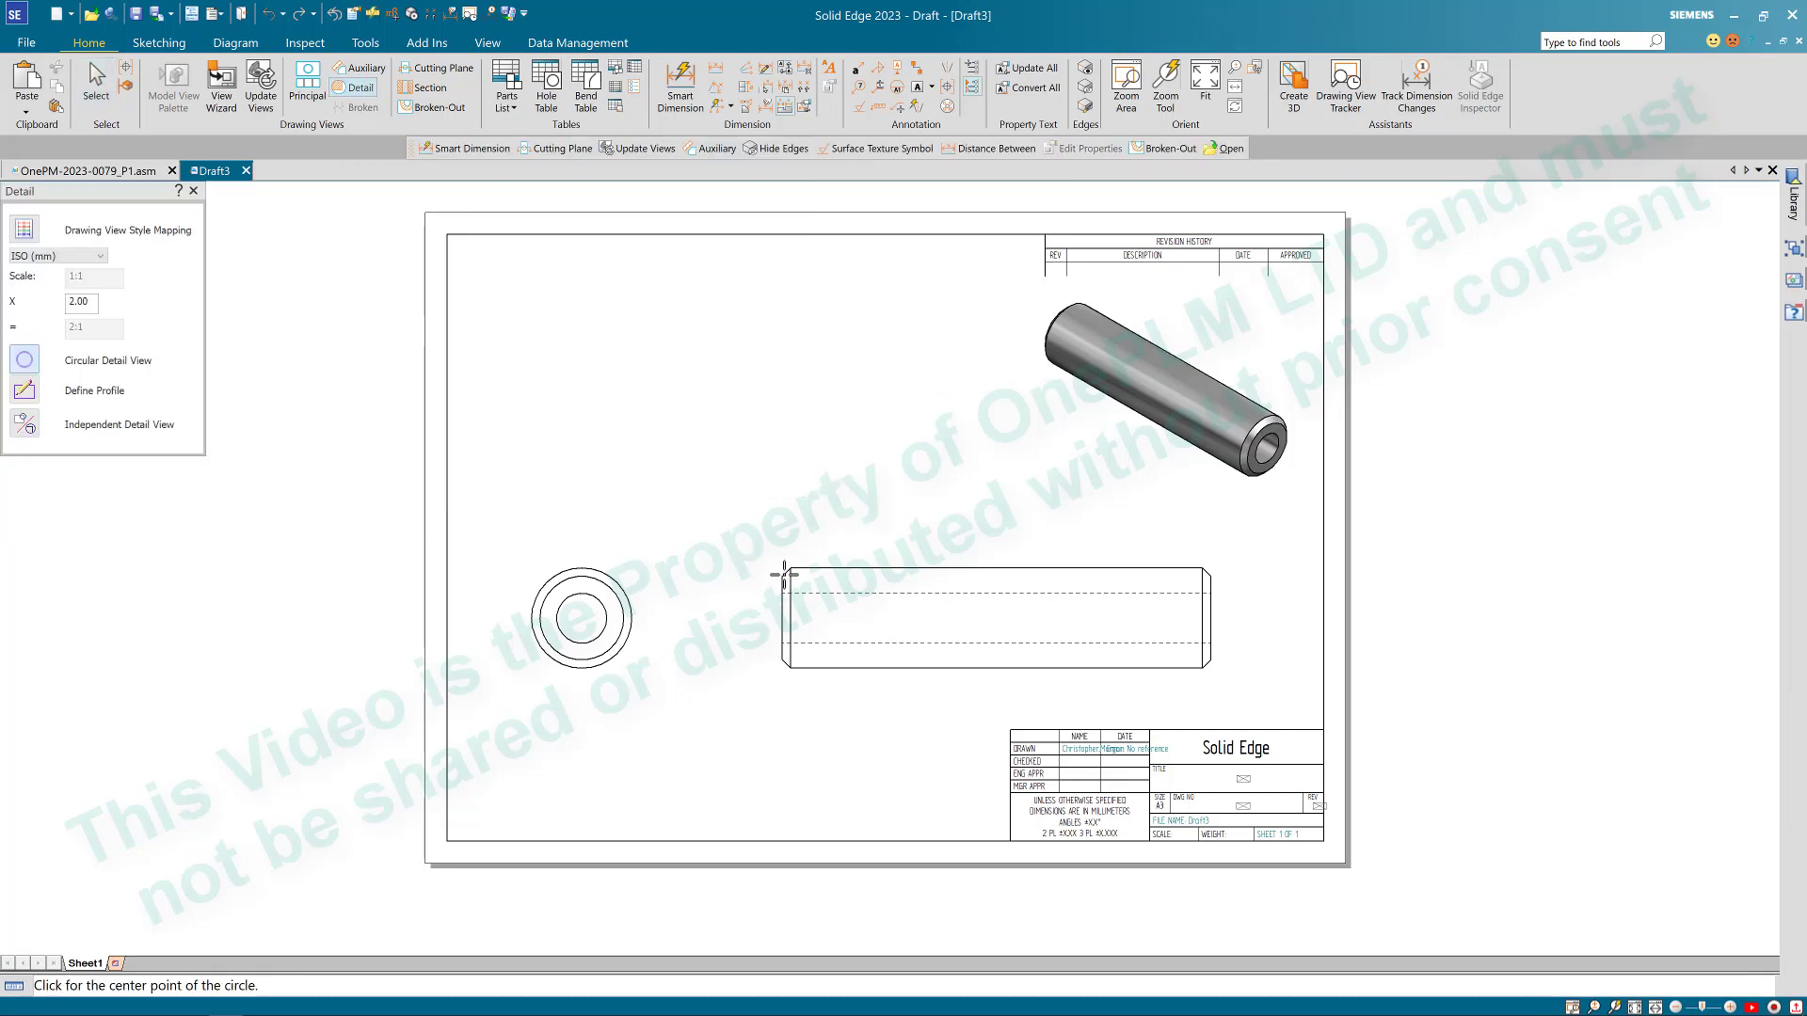
scroll(780, 575, up, 3)
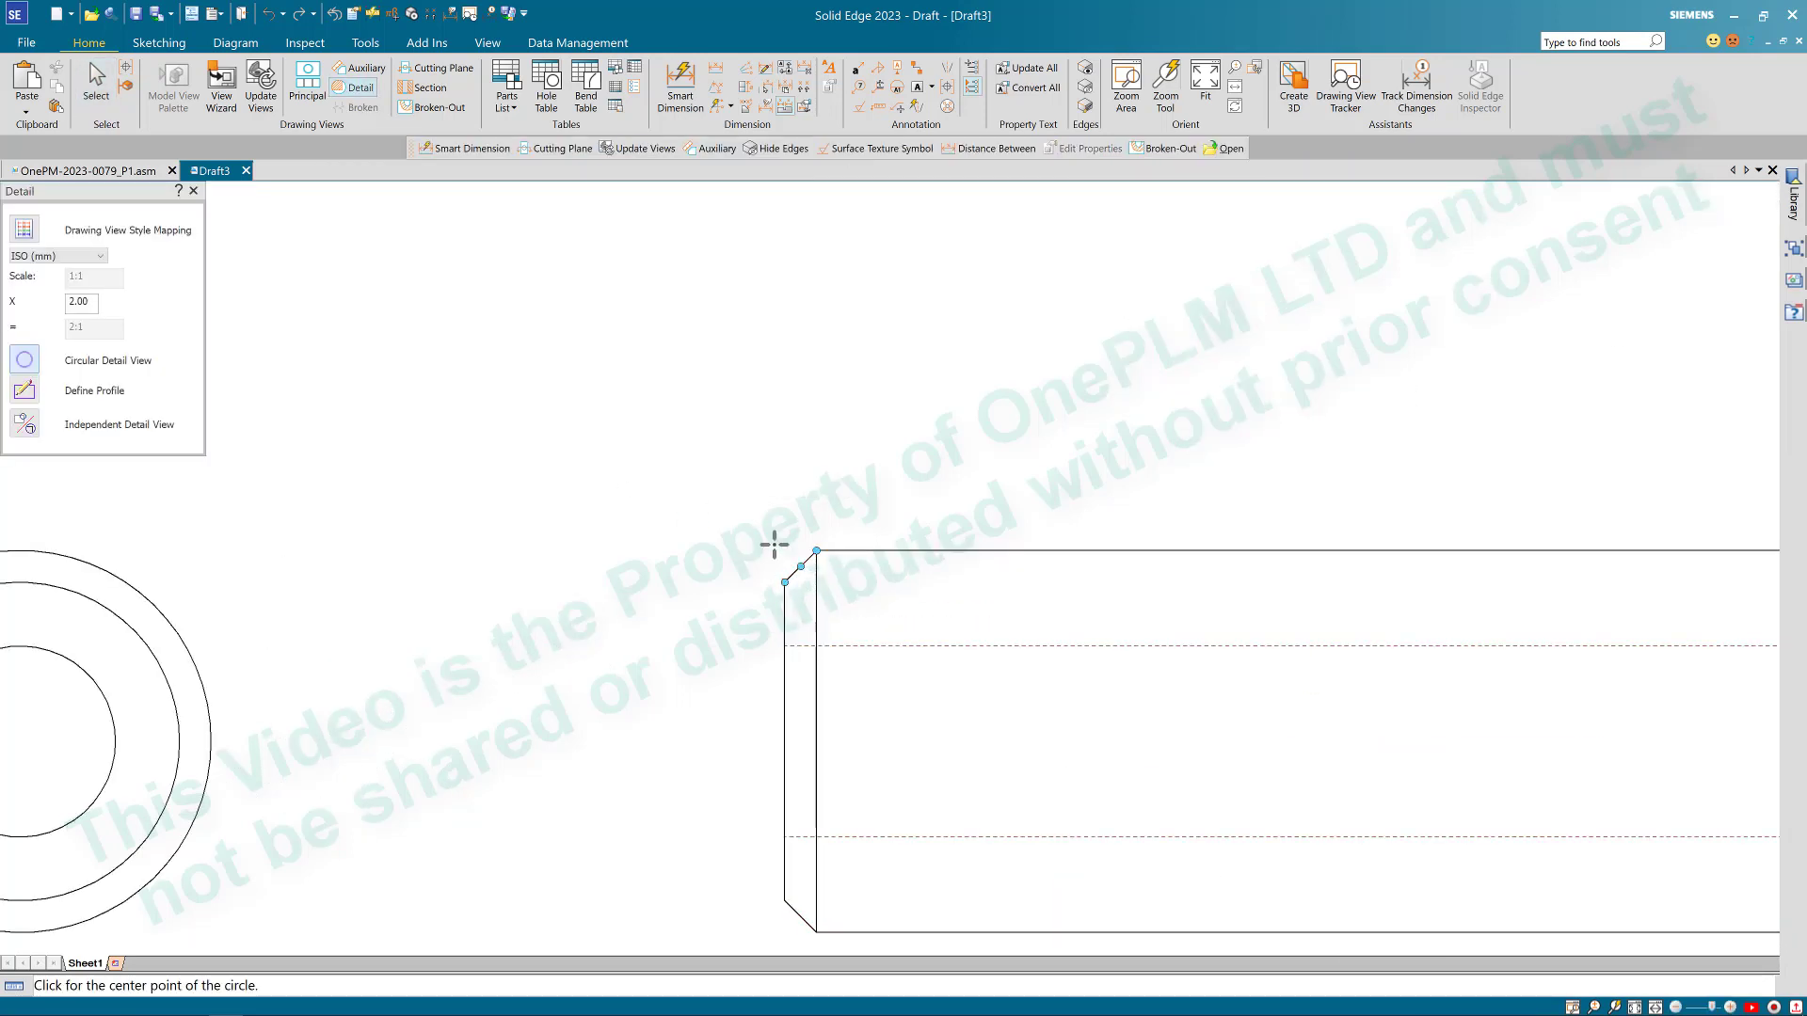
click(799, 565)
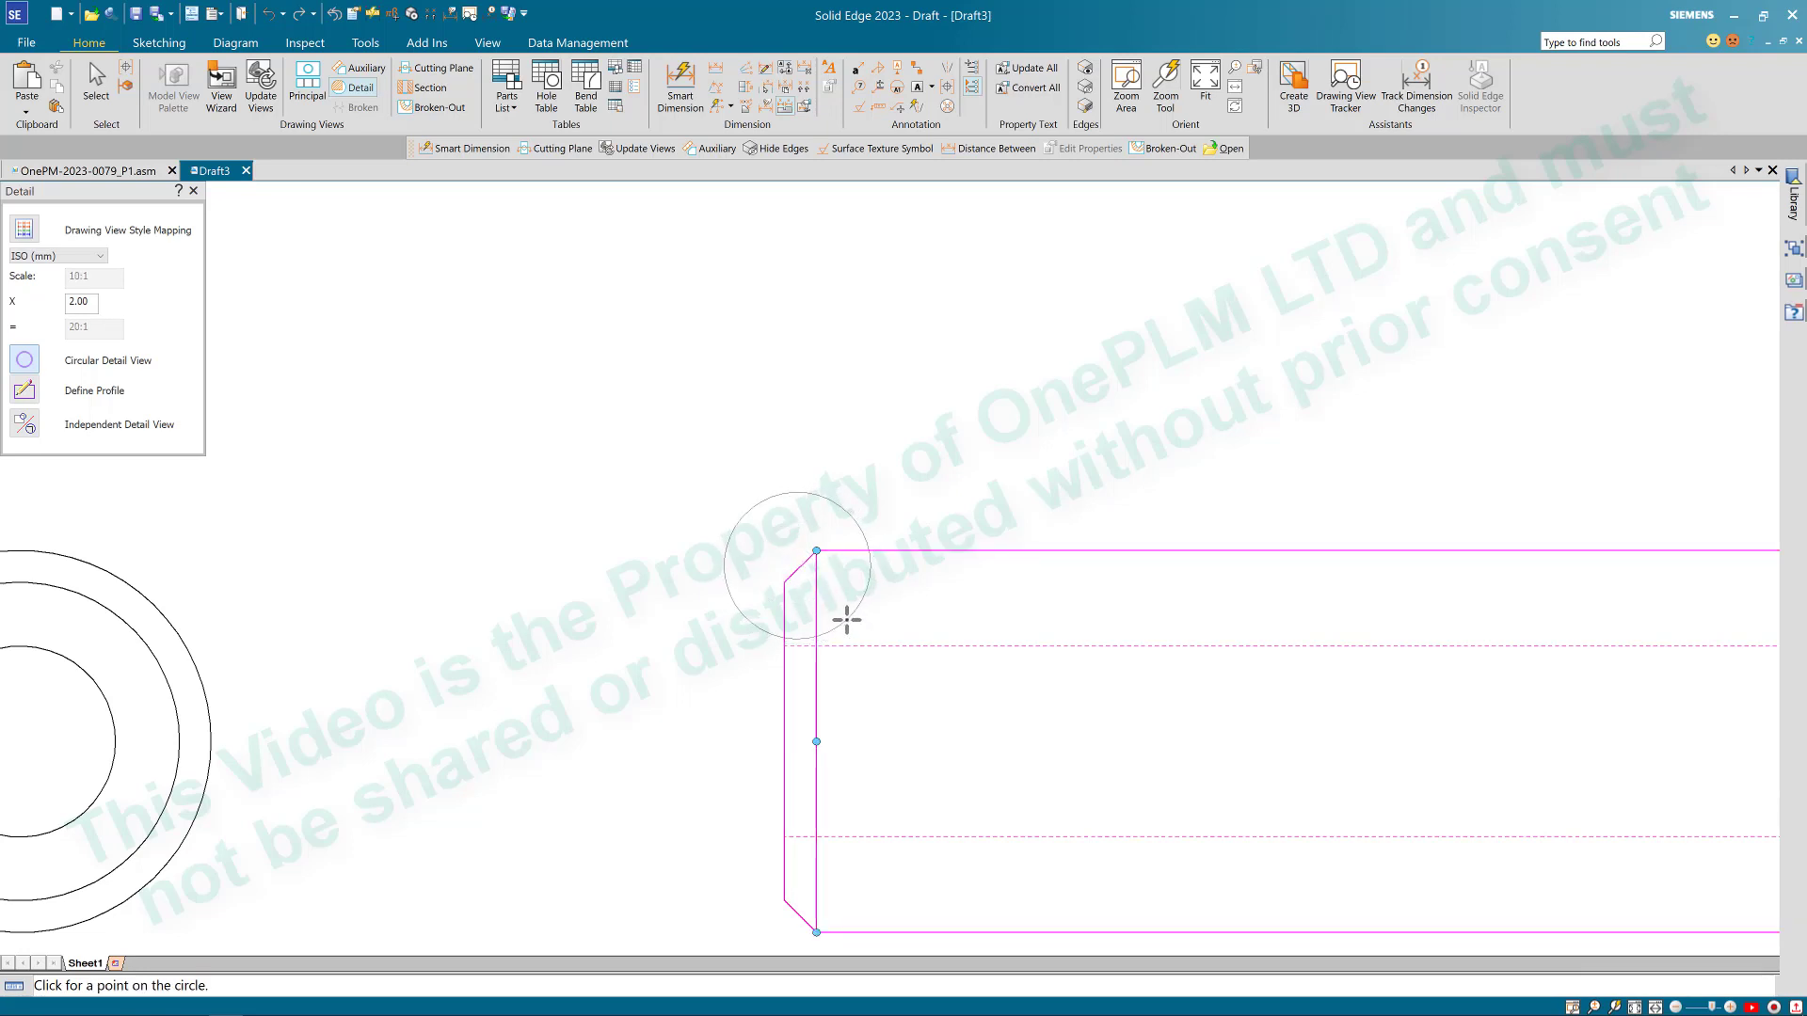
click(846, 621)
scroll(833, 611, down, 3)
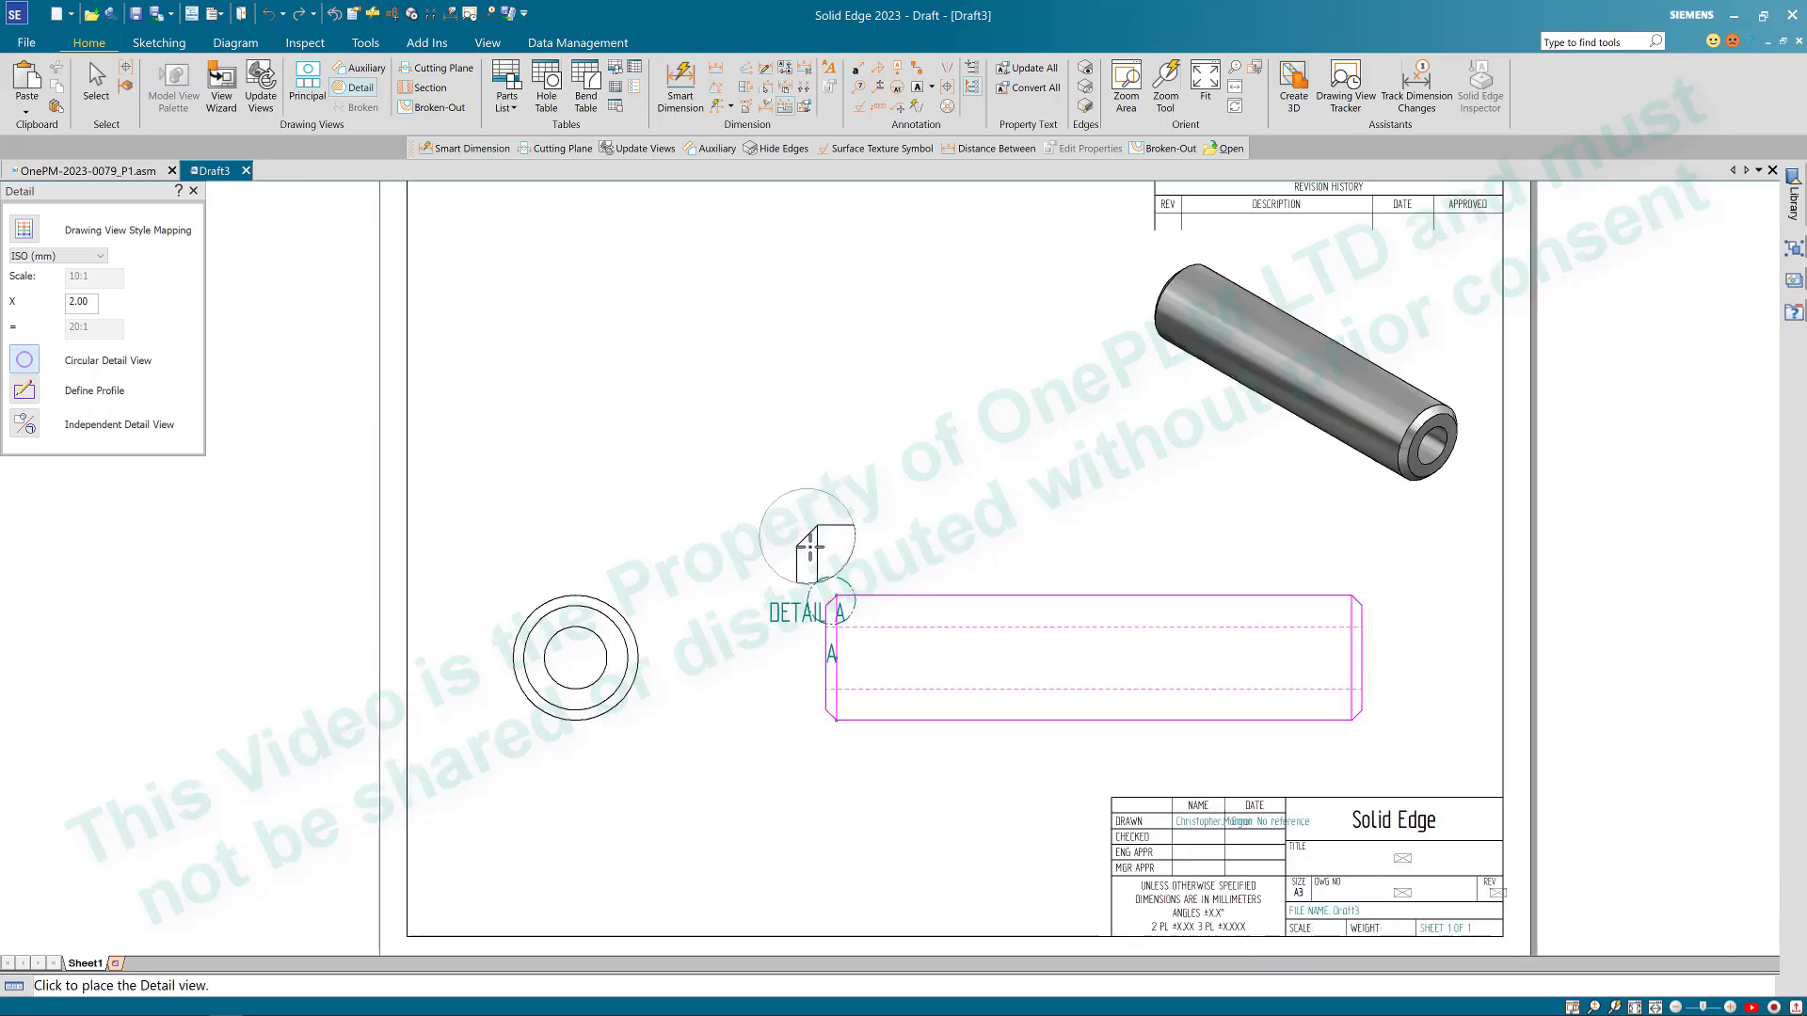
scroll(811, 555, down, 2)
scroll(941, 414, up, 2)
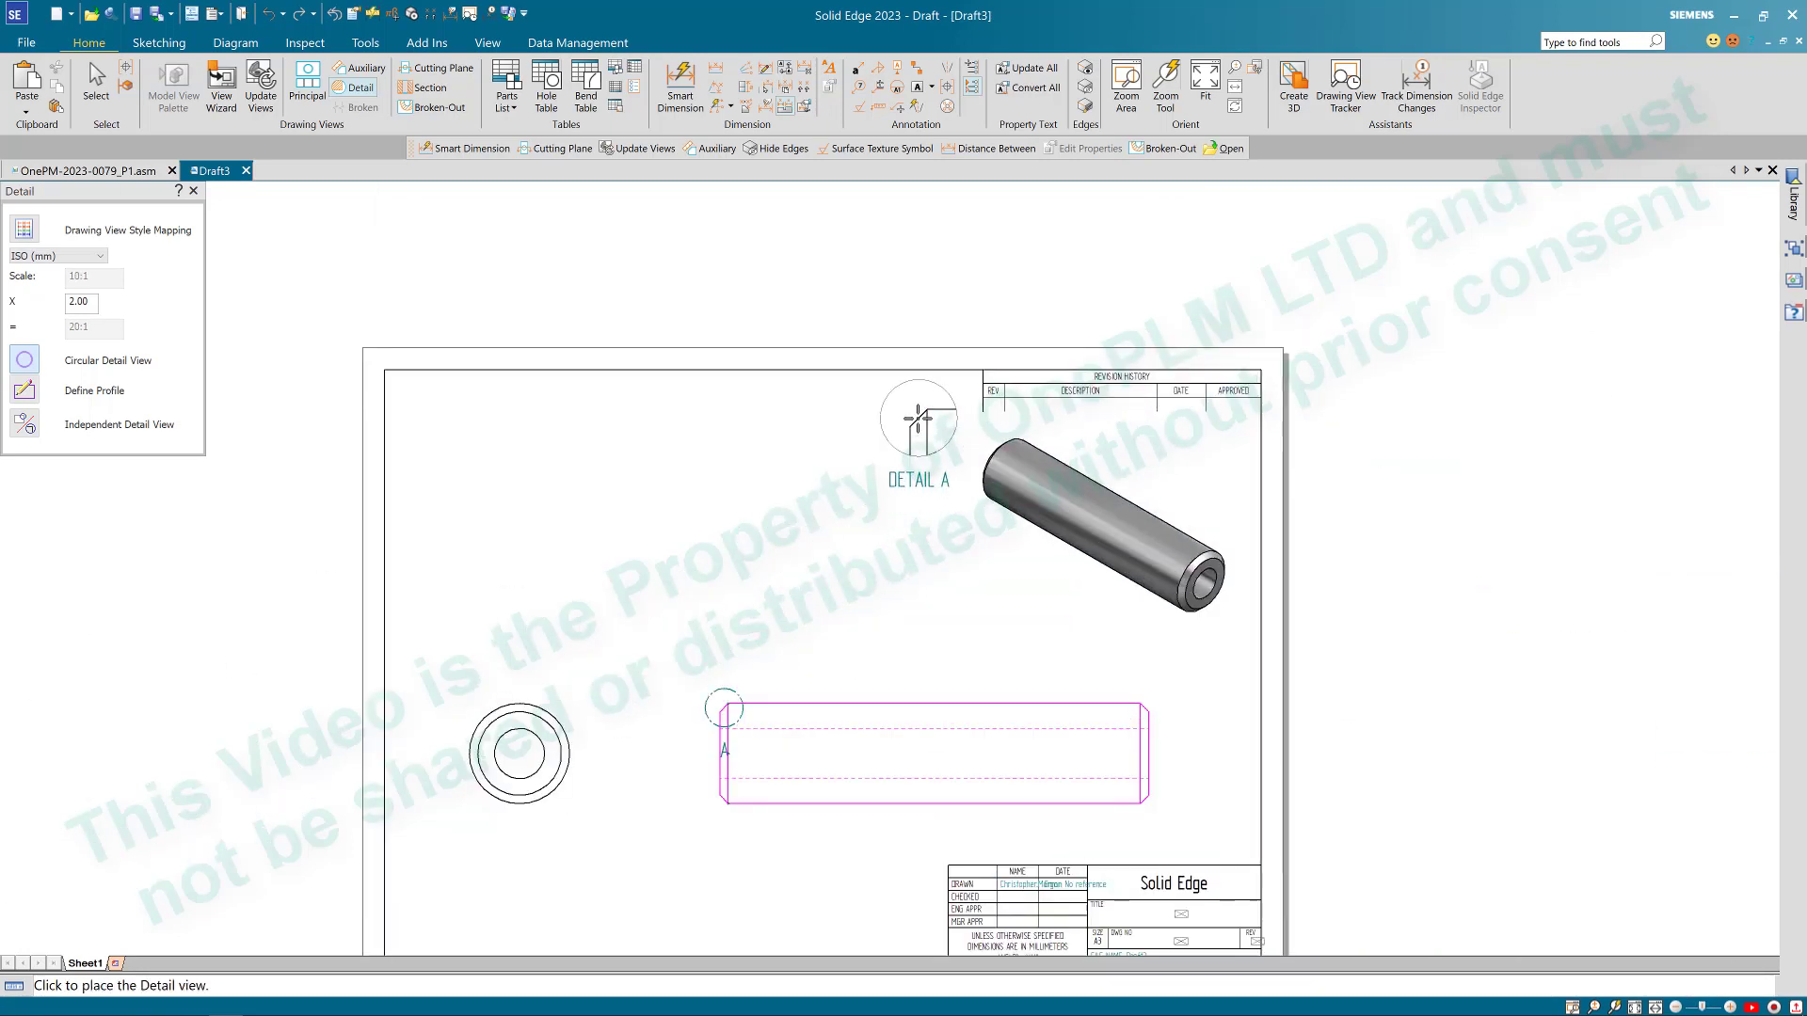
click(423, 429)
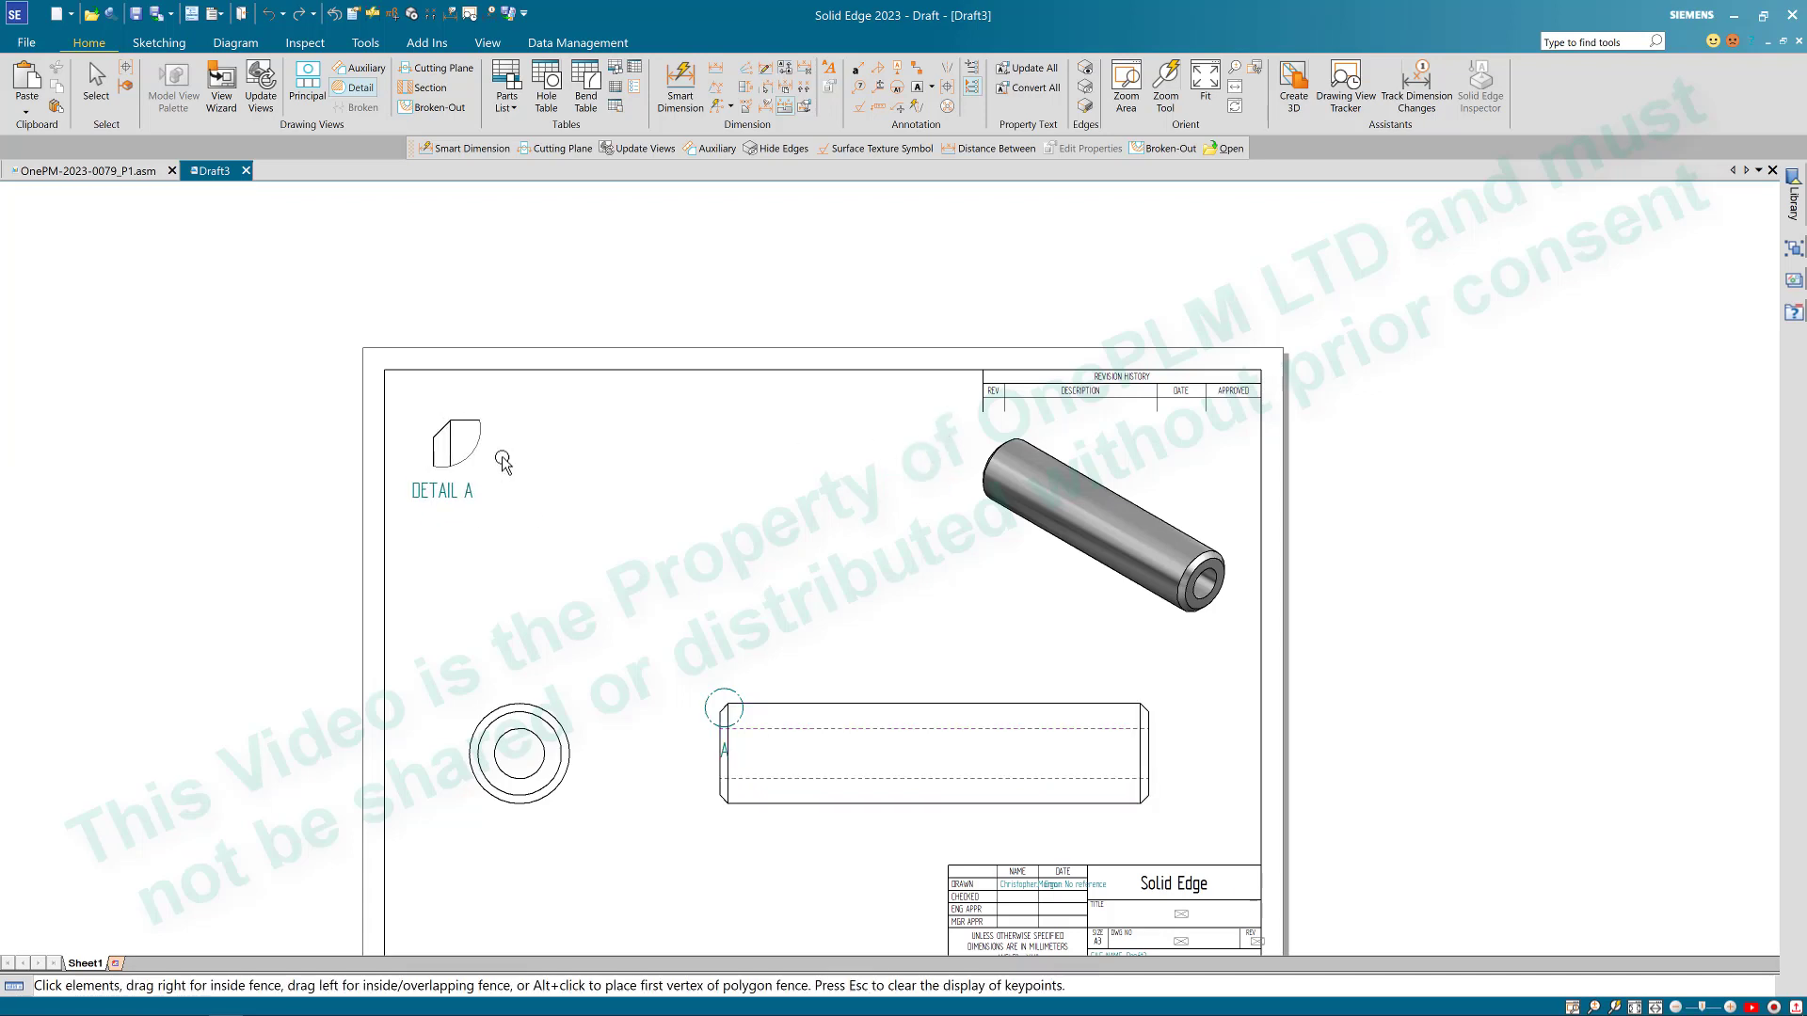
Step: Set the detail view's scale value to 40 and move the view slightly farther inside the sheet border
click(420, 421)
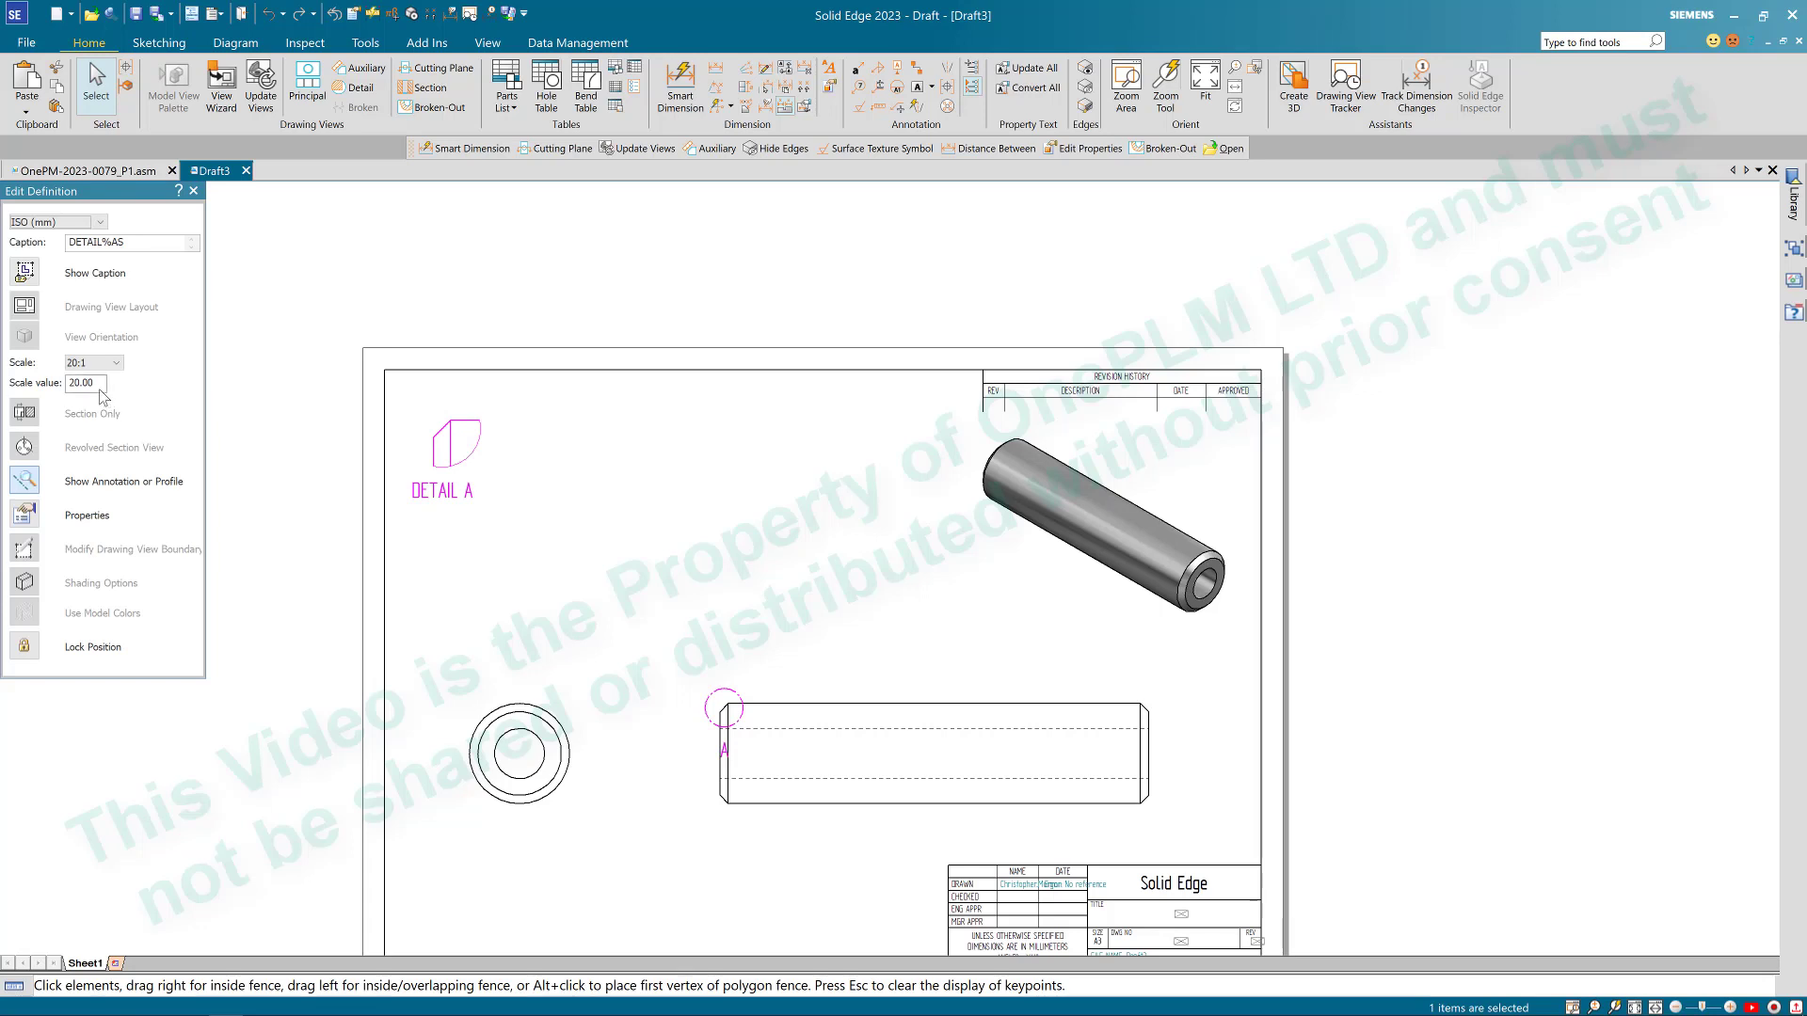
drag(100, 389, 62, 385)
text(25)
key(Return)
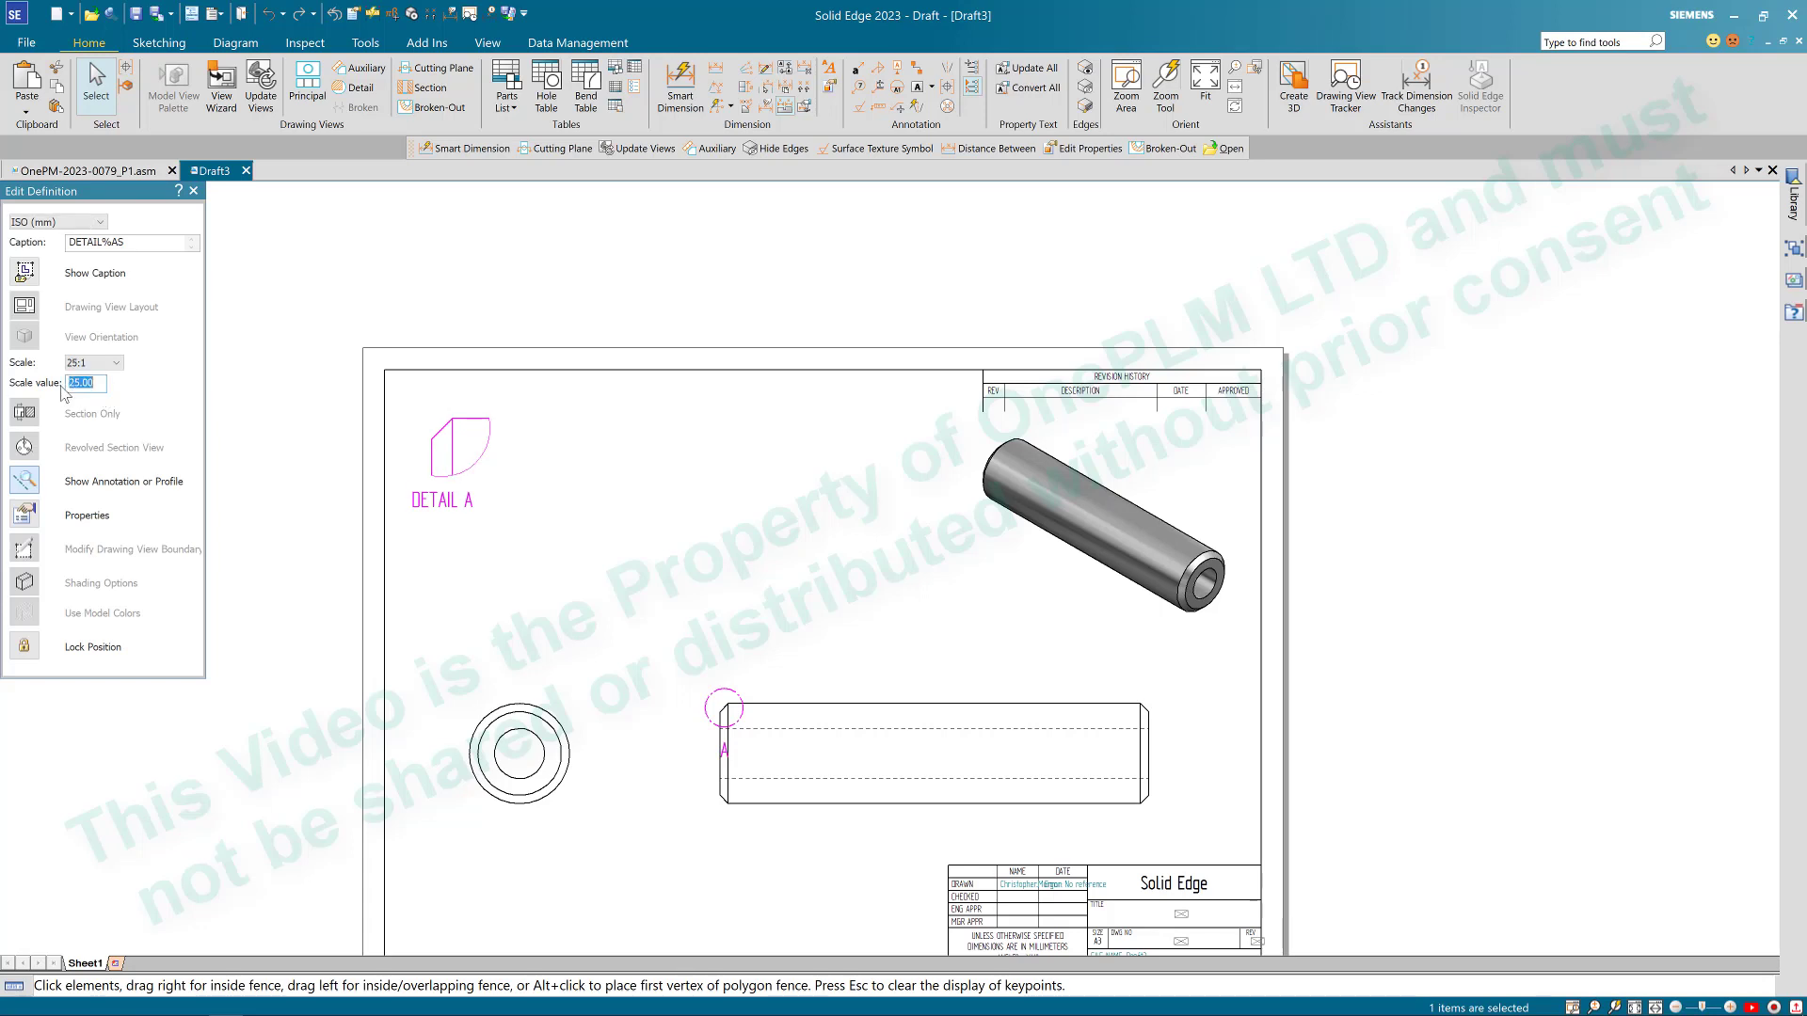
text(40)
key(Return)
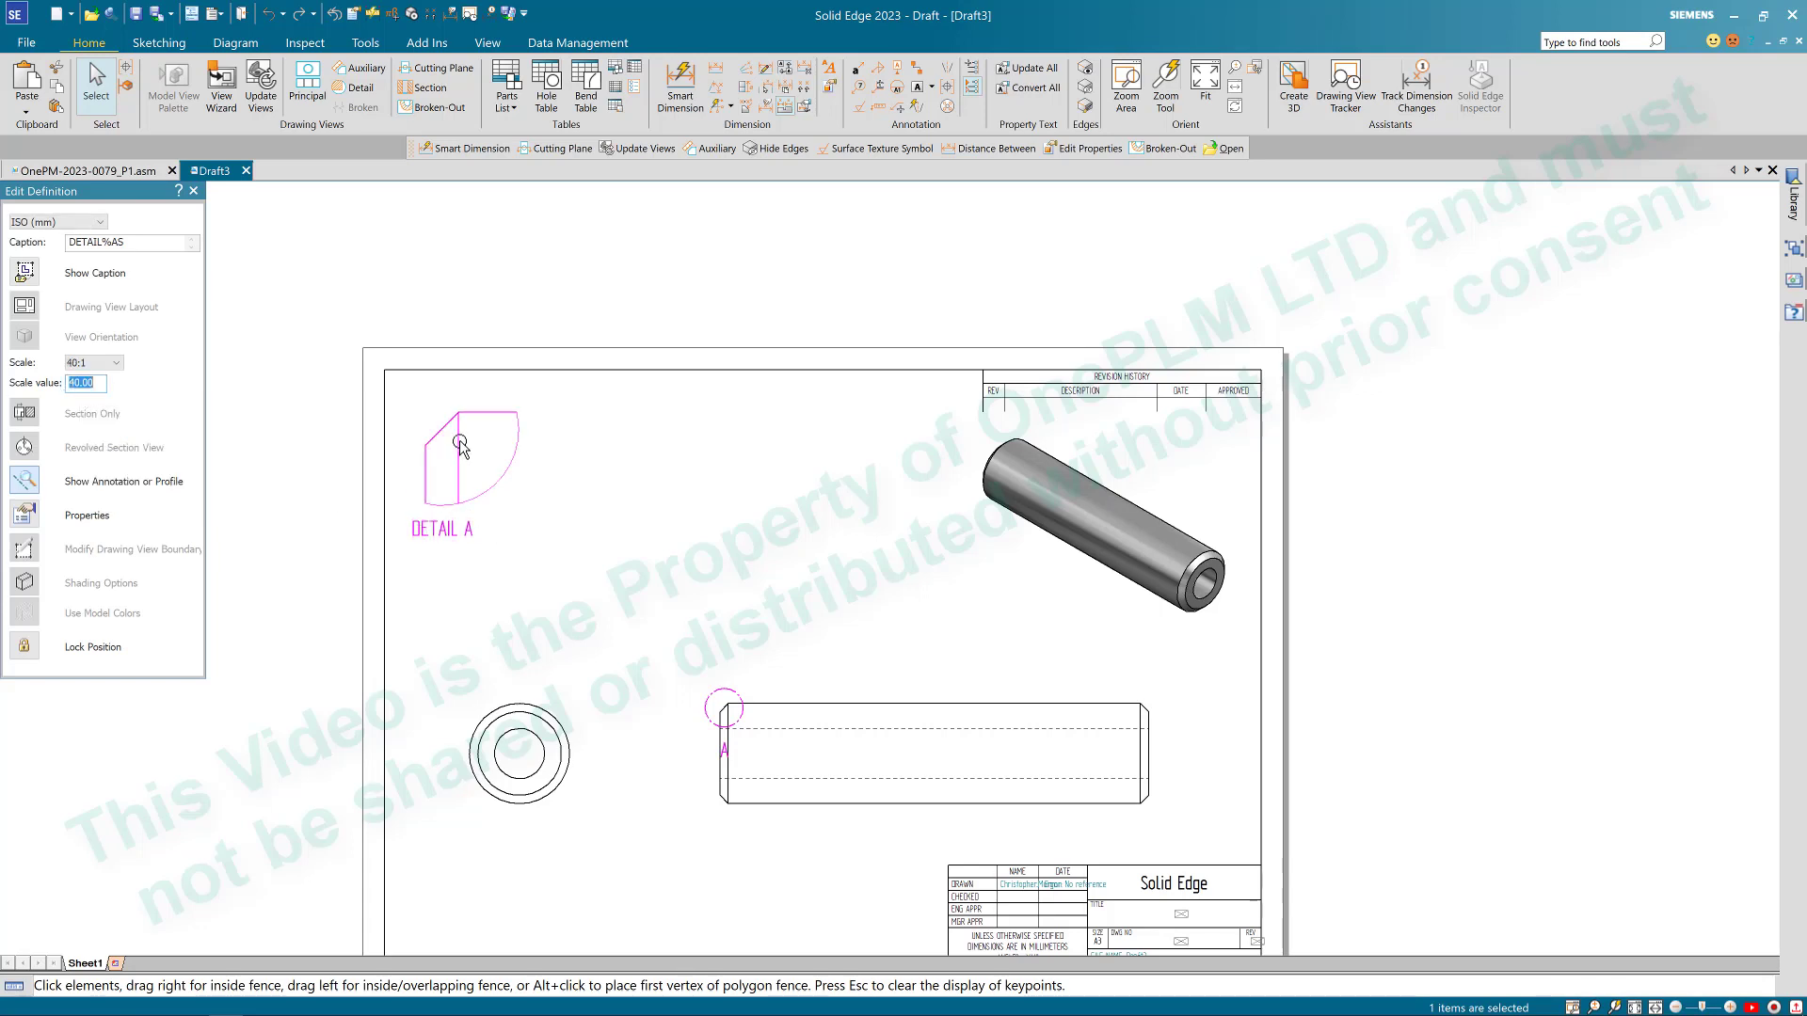
mouse_move(459, 442)
mouse_down()
mouse_move(487, 467)
mouse_move(465, 461)
mouse_up()
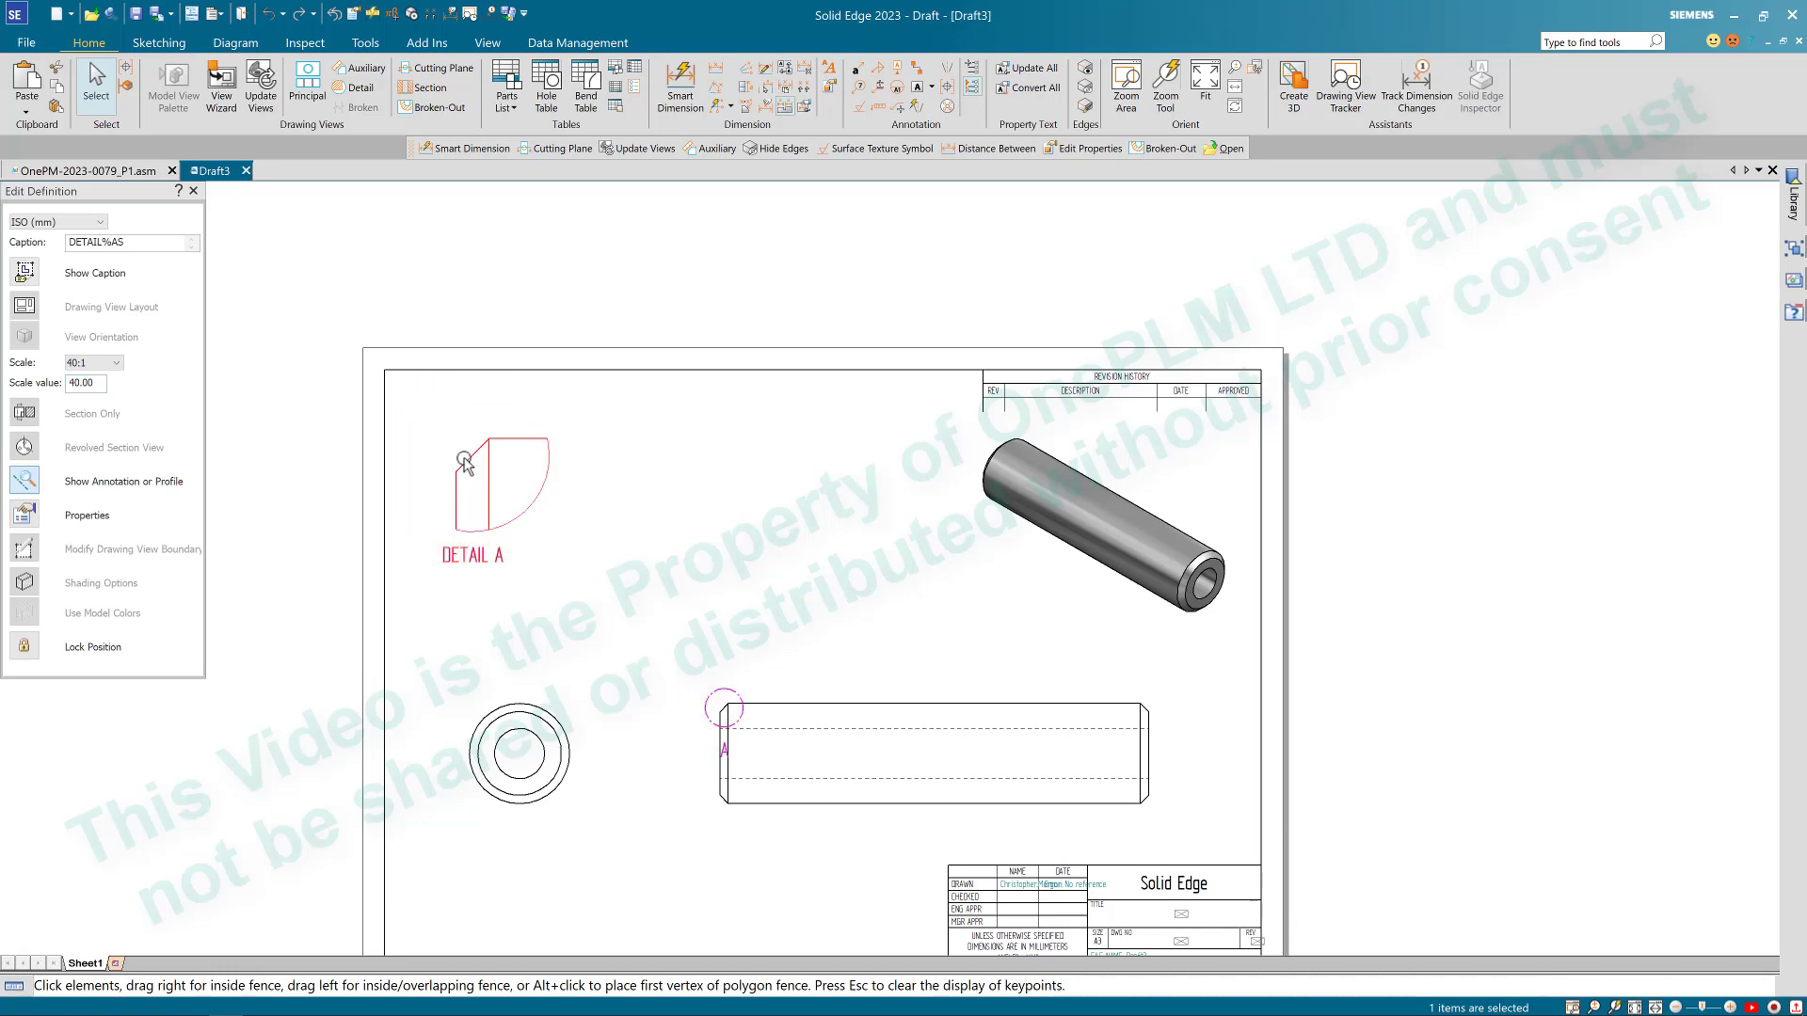
Step: Enable Show drawing view border in the chamfer detail view's general properties
click(27, 521)
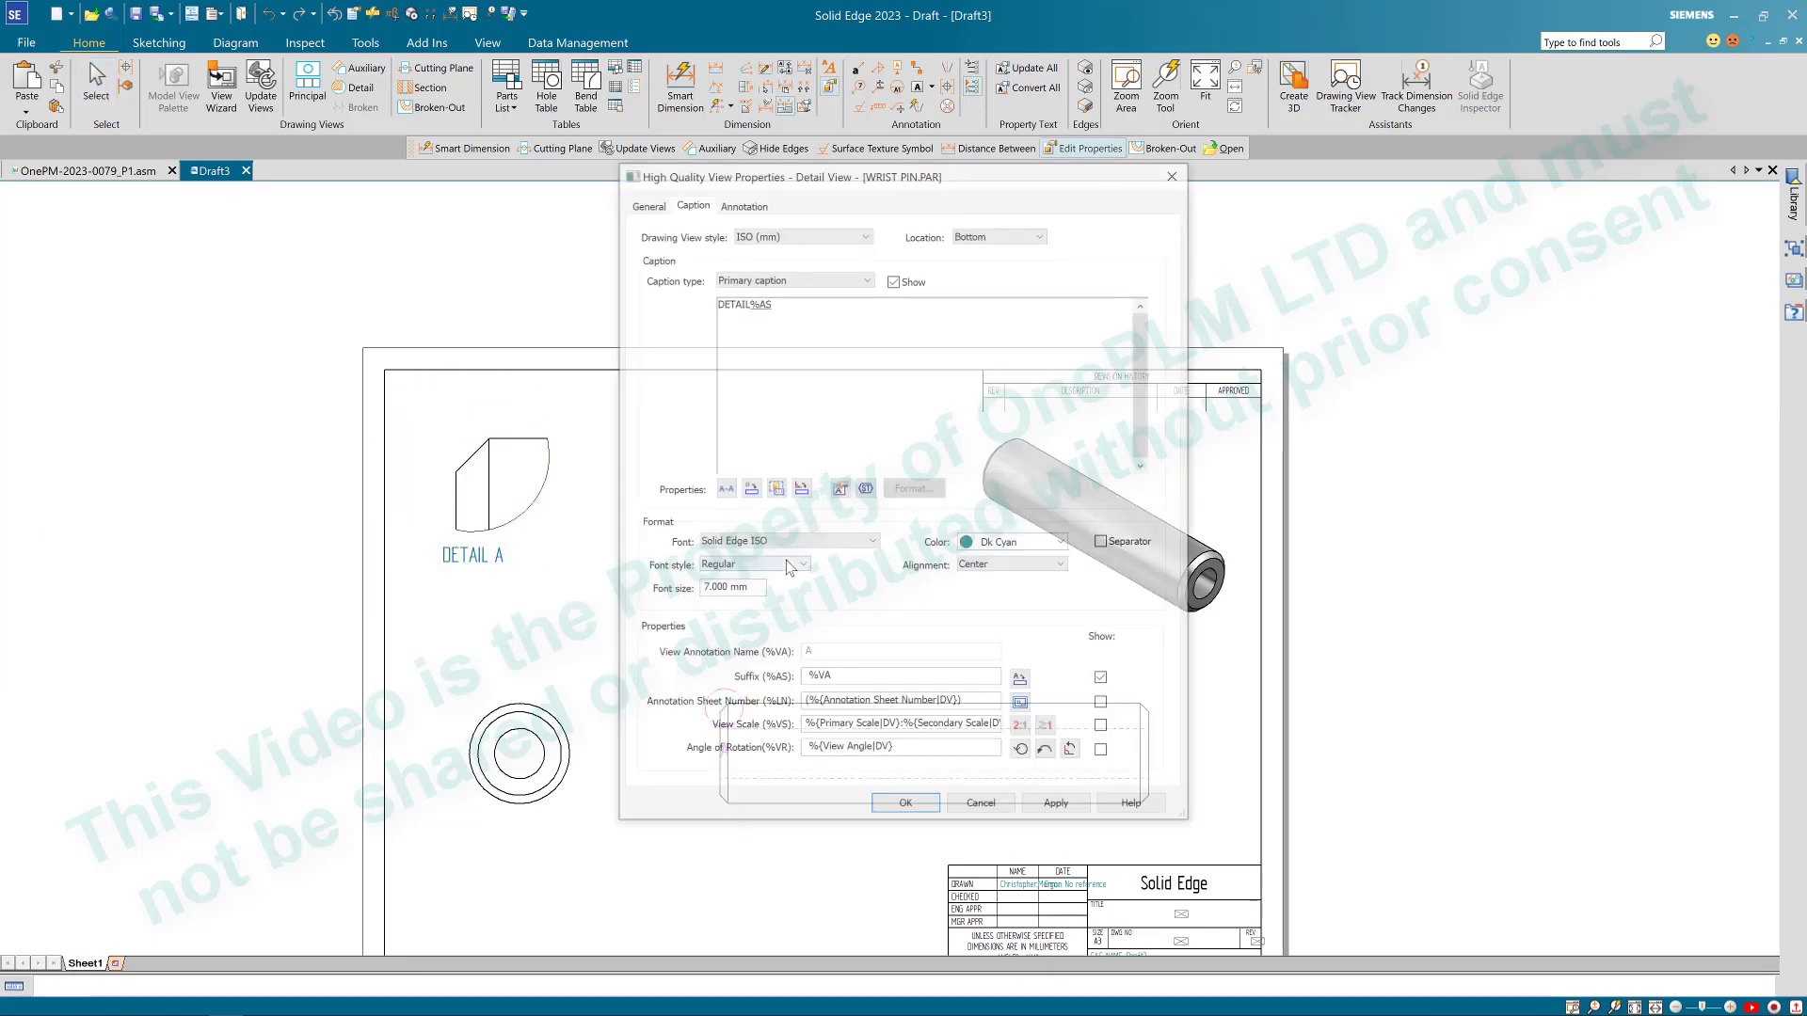
click(646, 201)
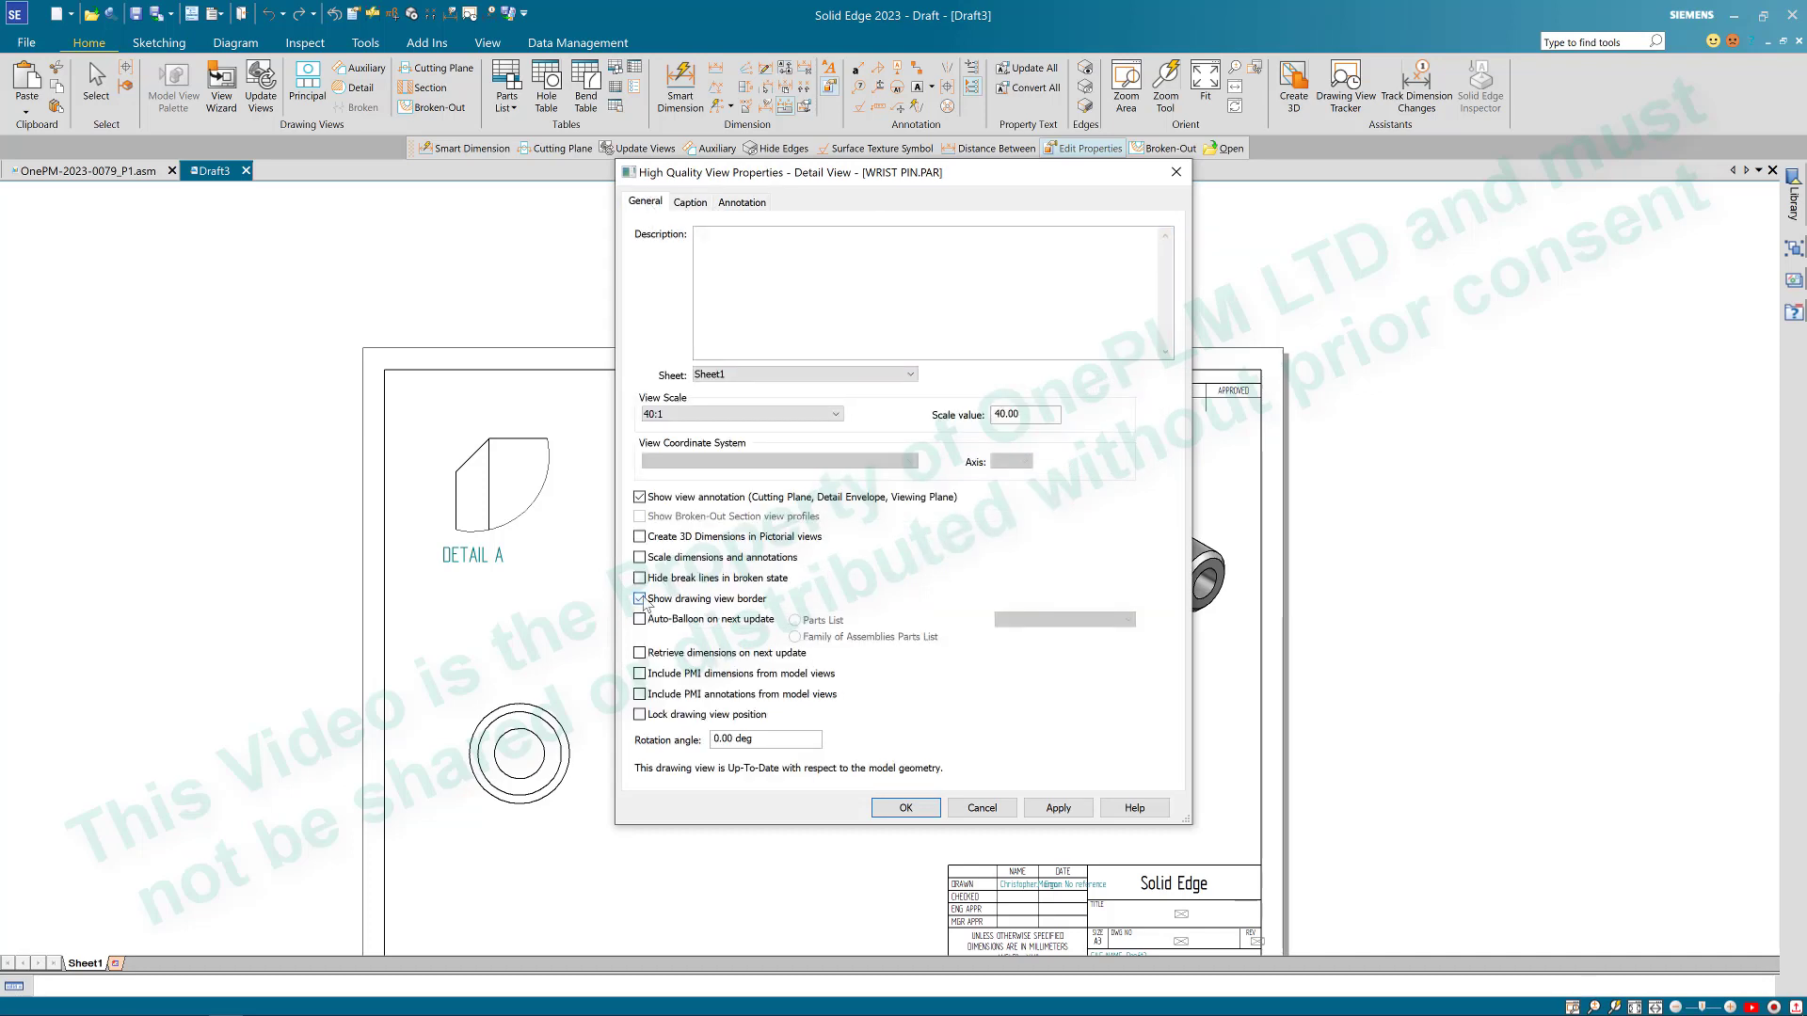
click(1056, 808)
click(905, 808)
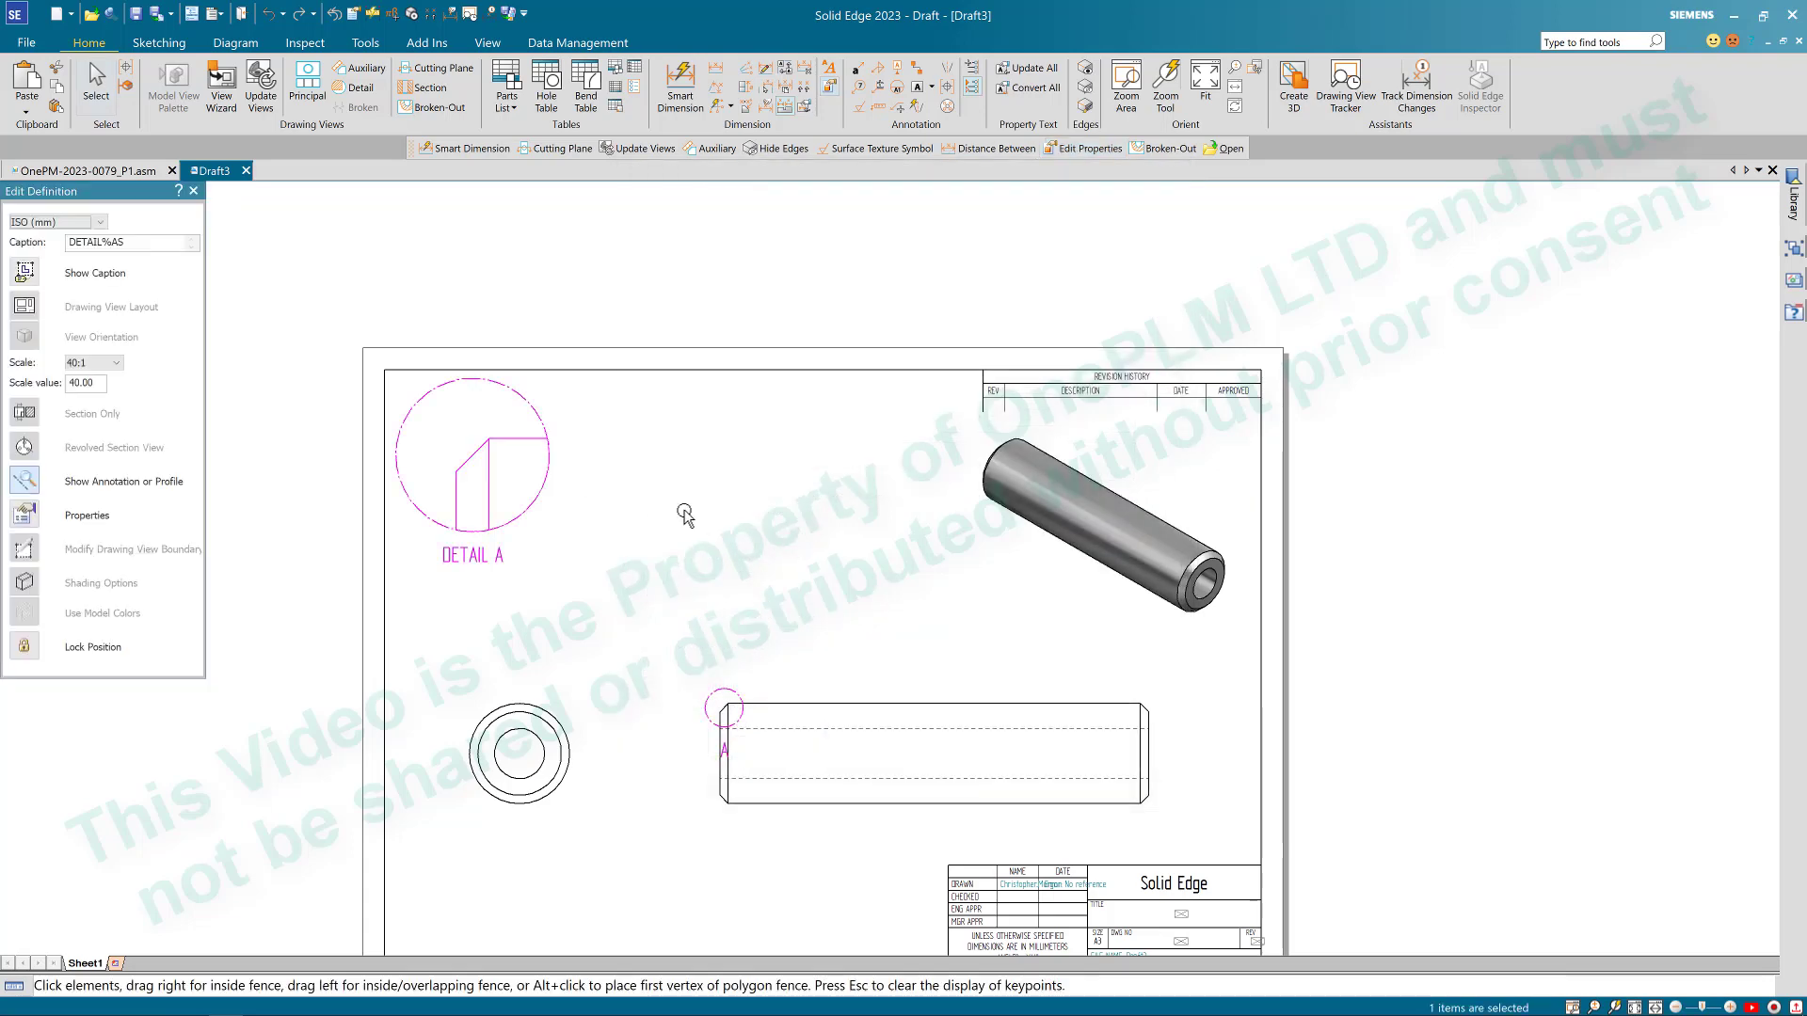
Step: Add a By 2 Lines centerline between the side view's upper and lower outer edges
mouse_move(722, 521)
middle_down()
mouse_move(799, 543)
mouse_move(767, 475)
middle_up()
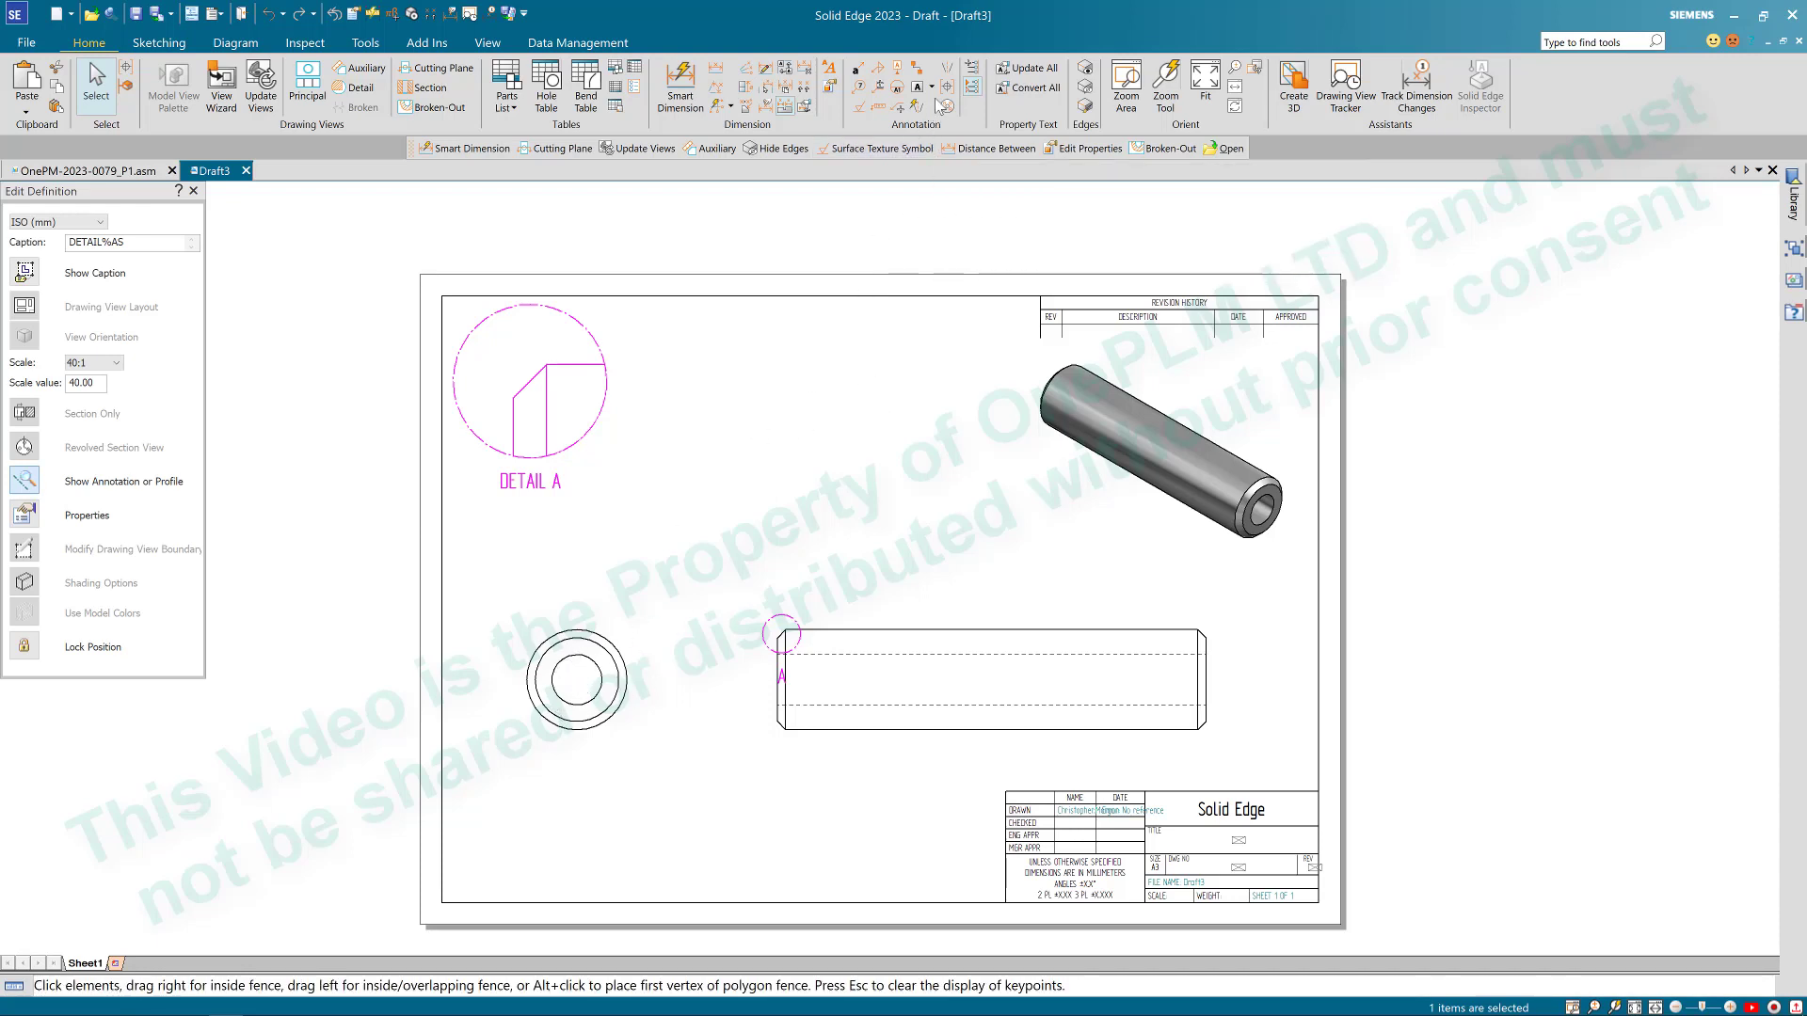
click(948, 72)
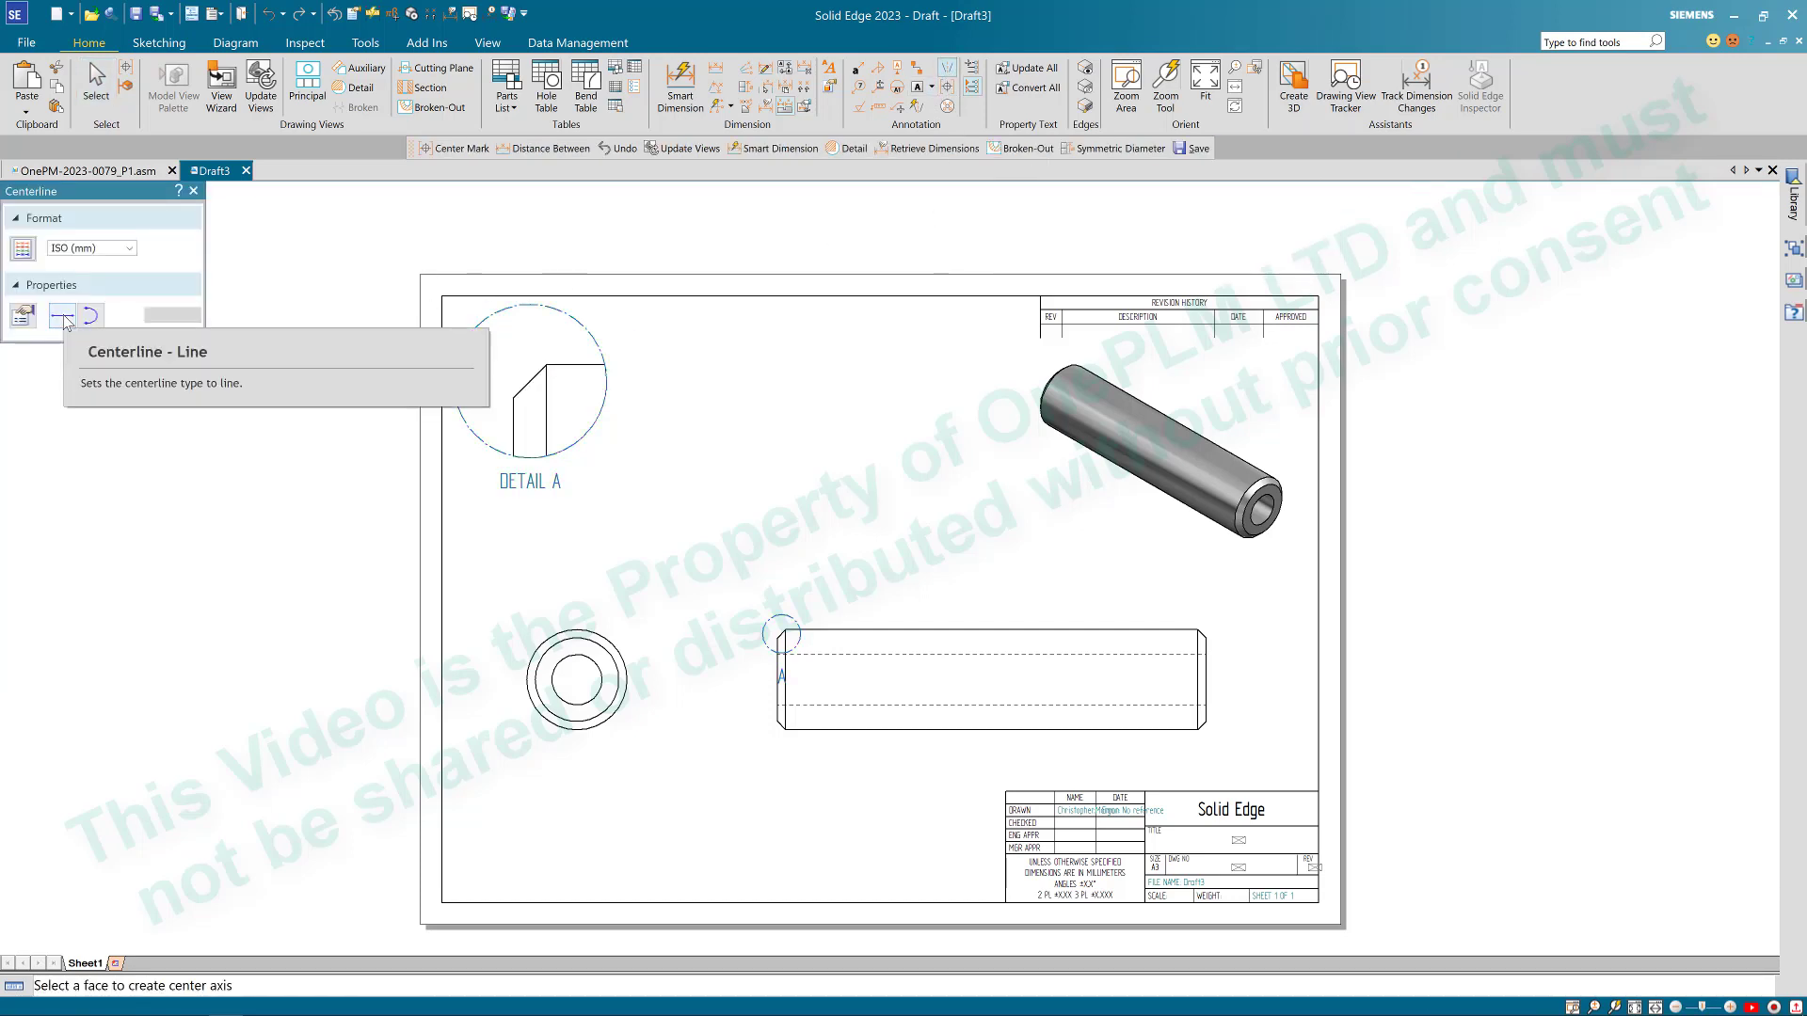
click(64, 317)
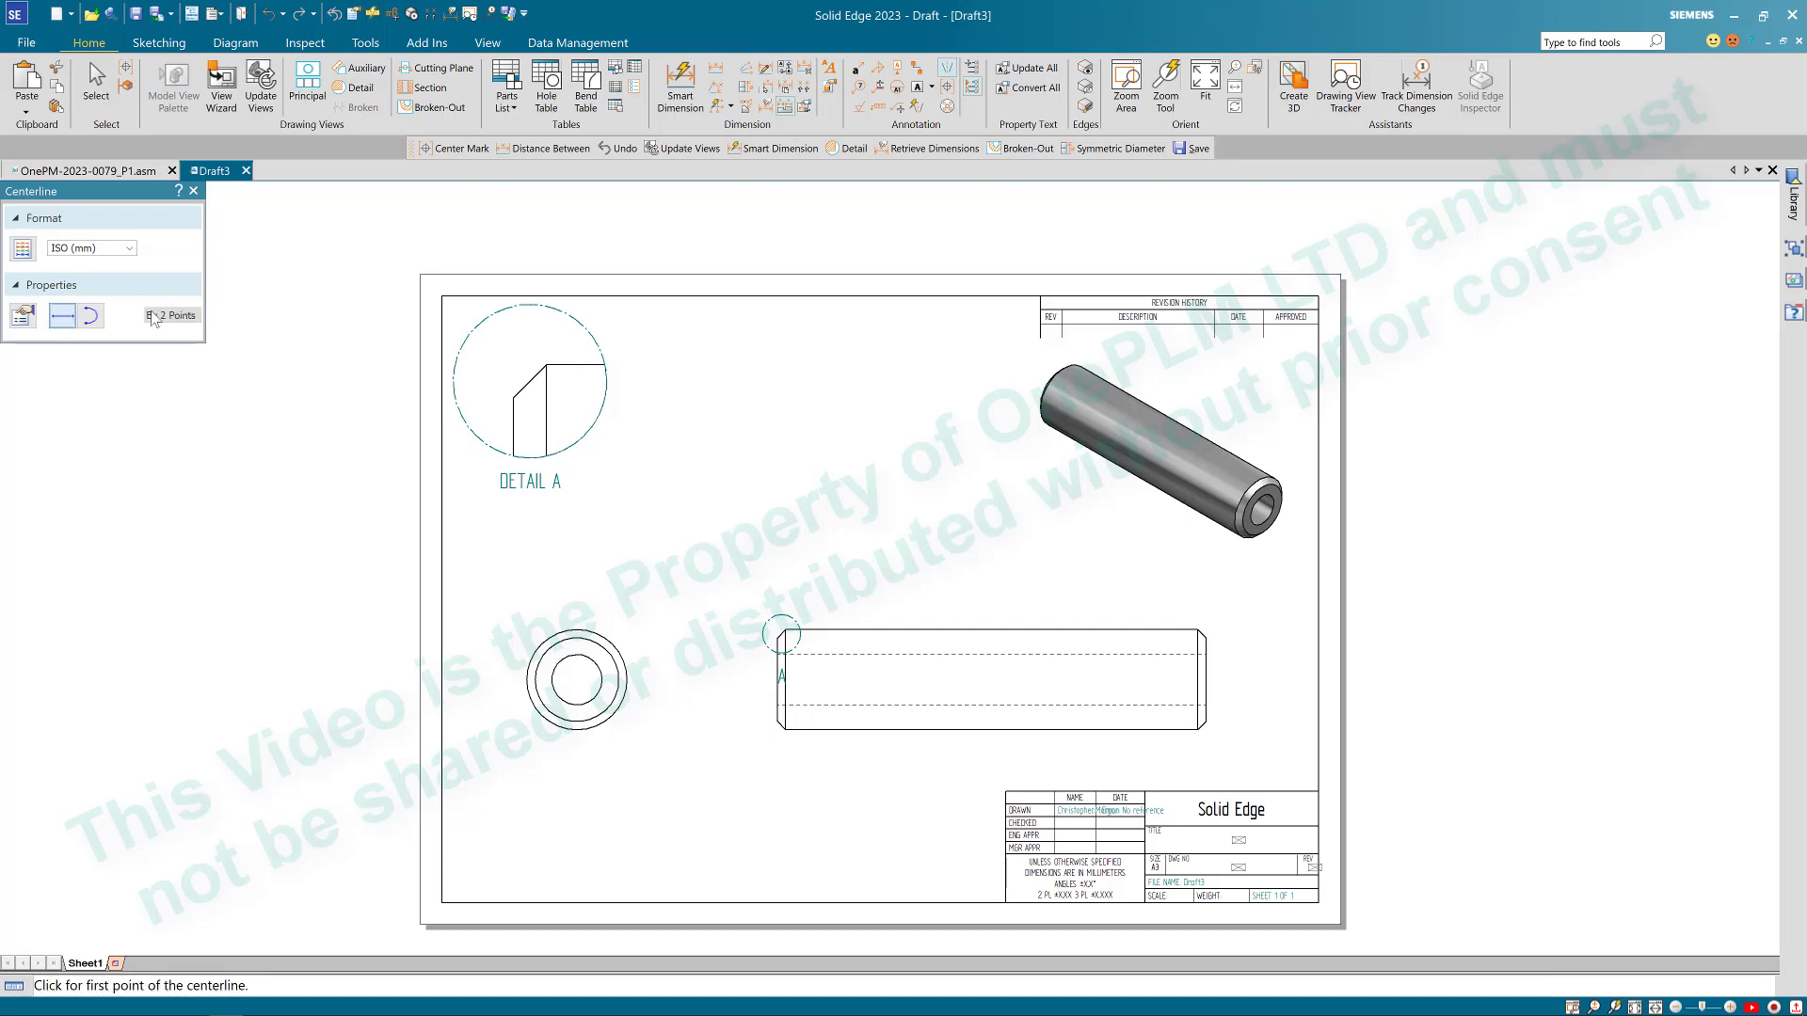
click(178, 316)
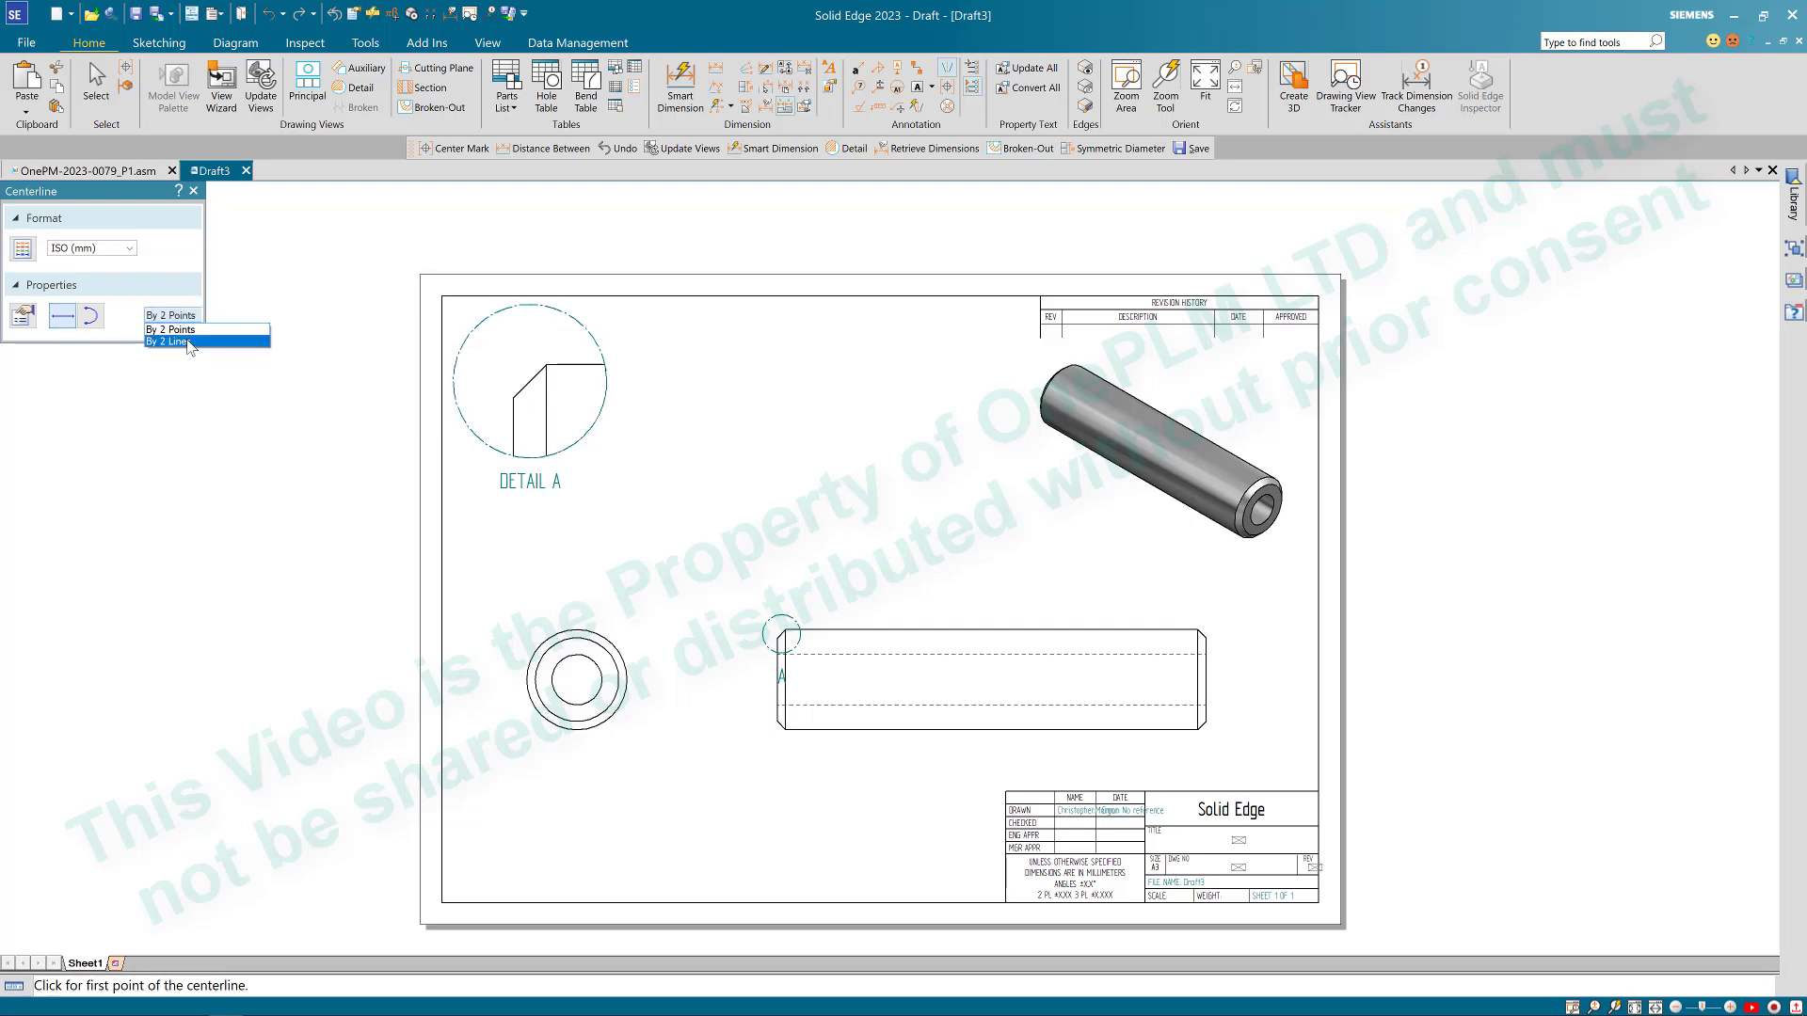
click(174, 341)
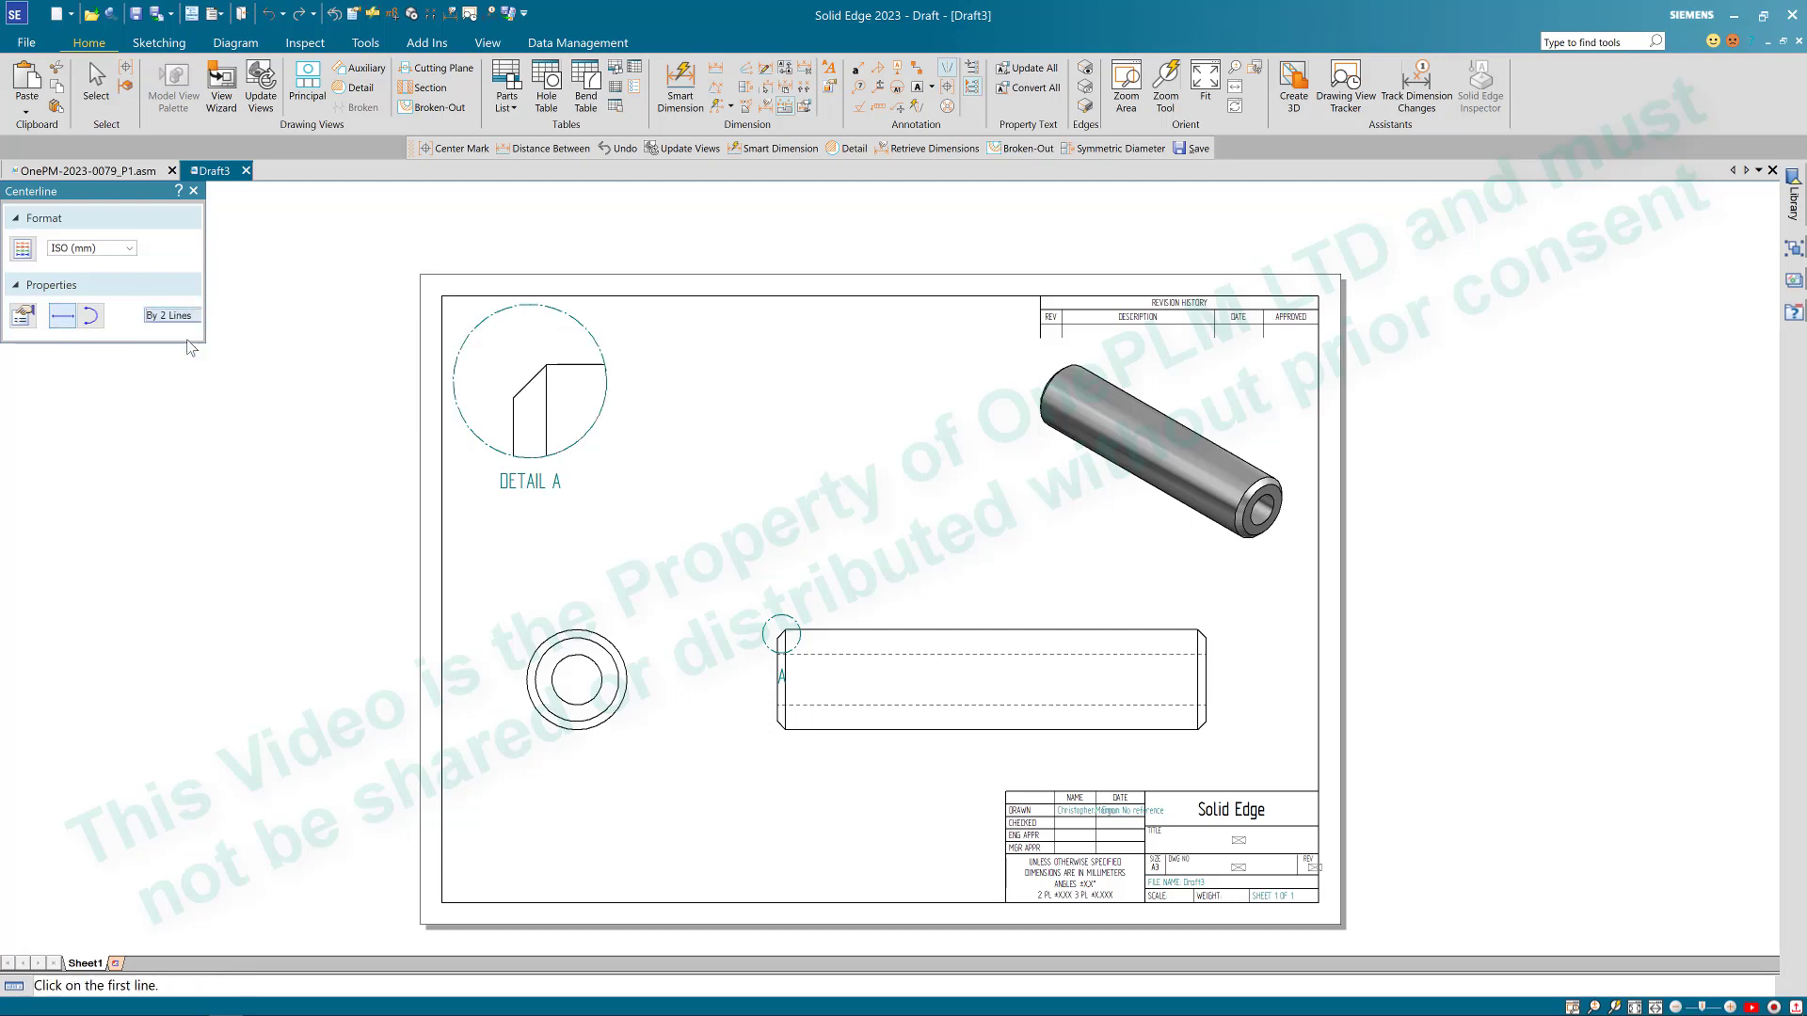
click(997, 630)
click(1007, 726)
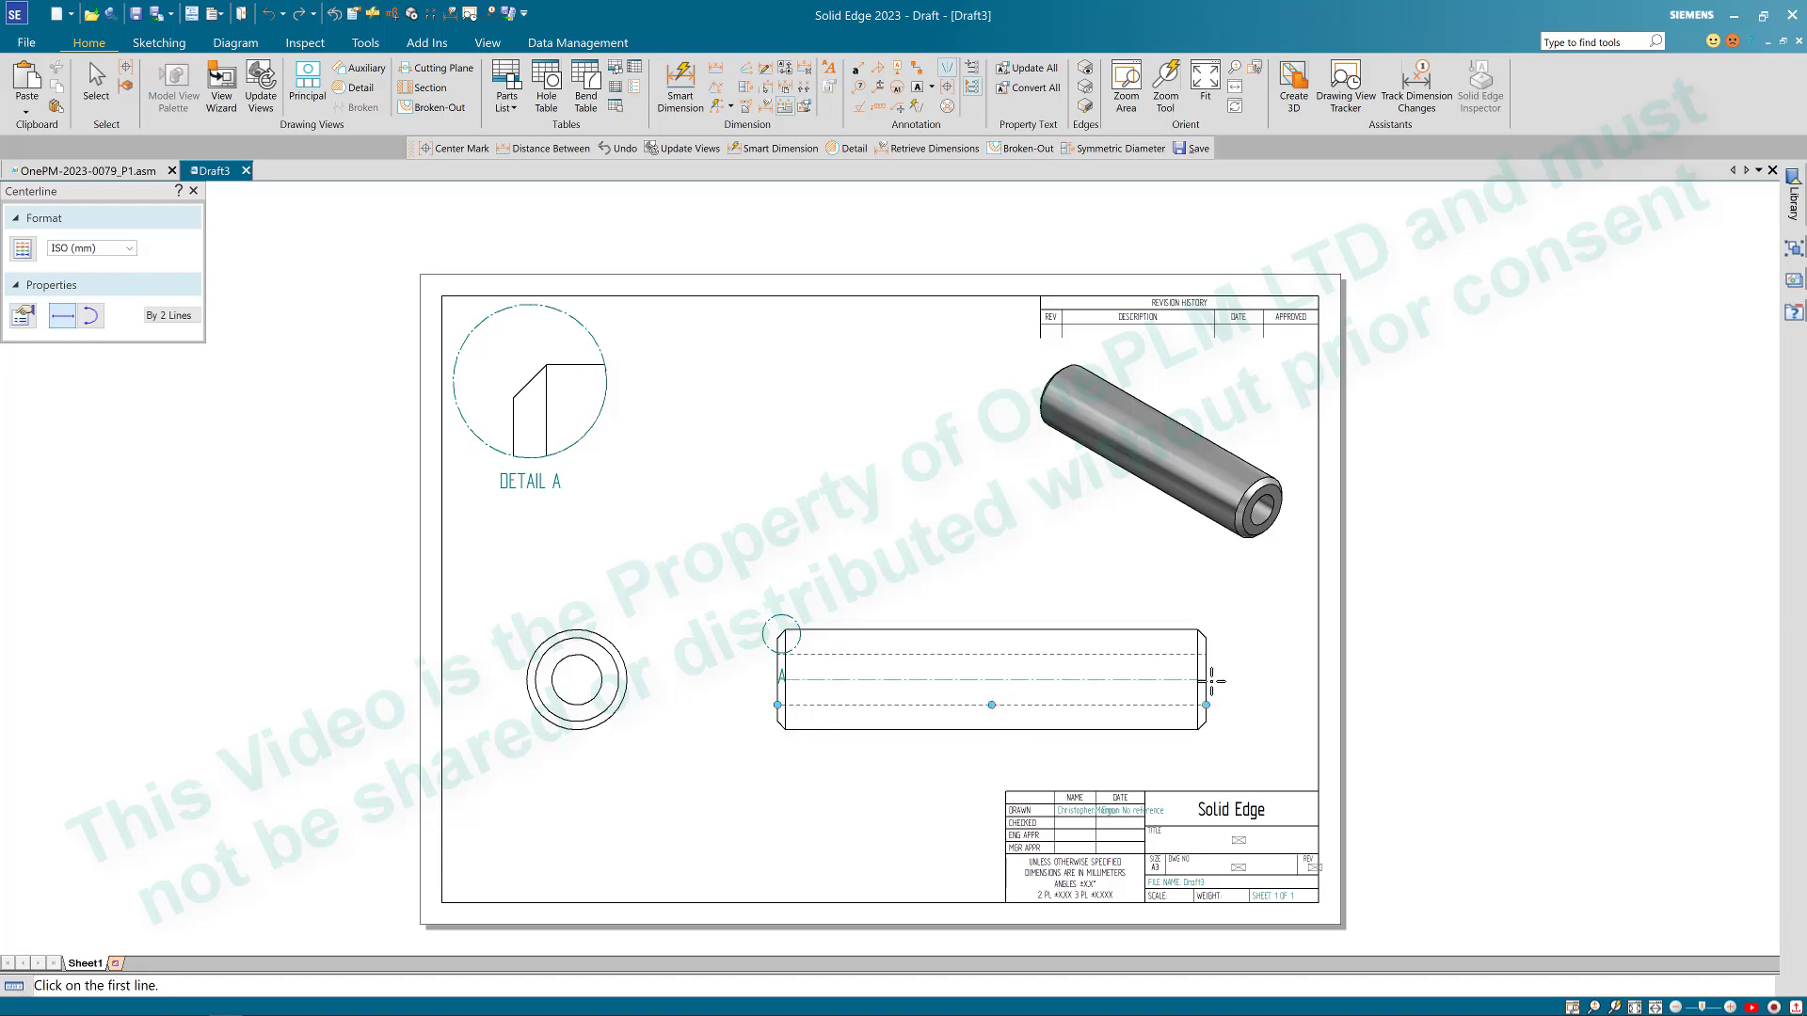
scroll(1214, 677, up, 3)
scroll(1230, 758, down, 2)
scroll(1239, 747, down, 2)
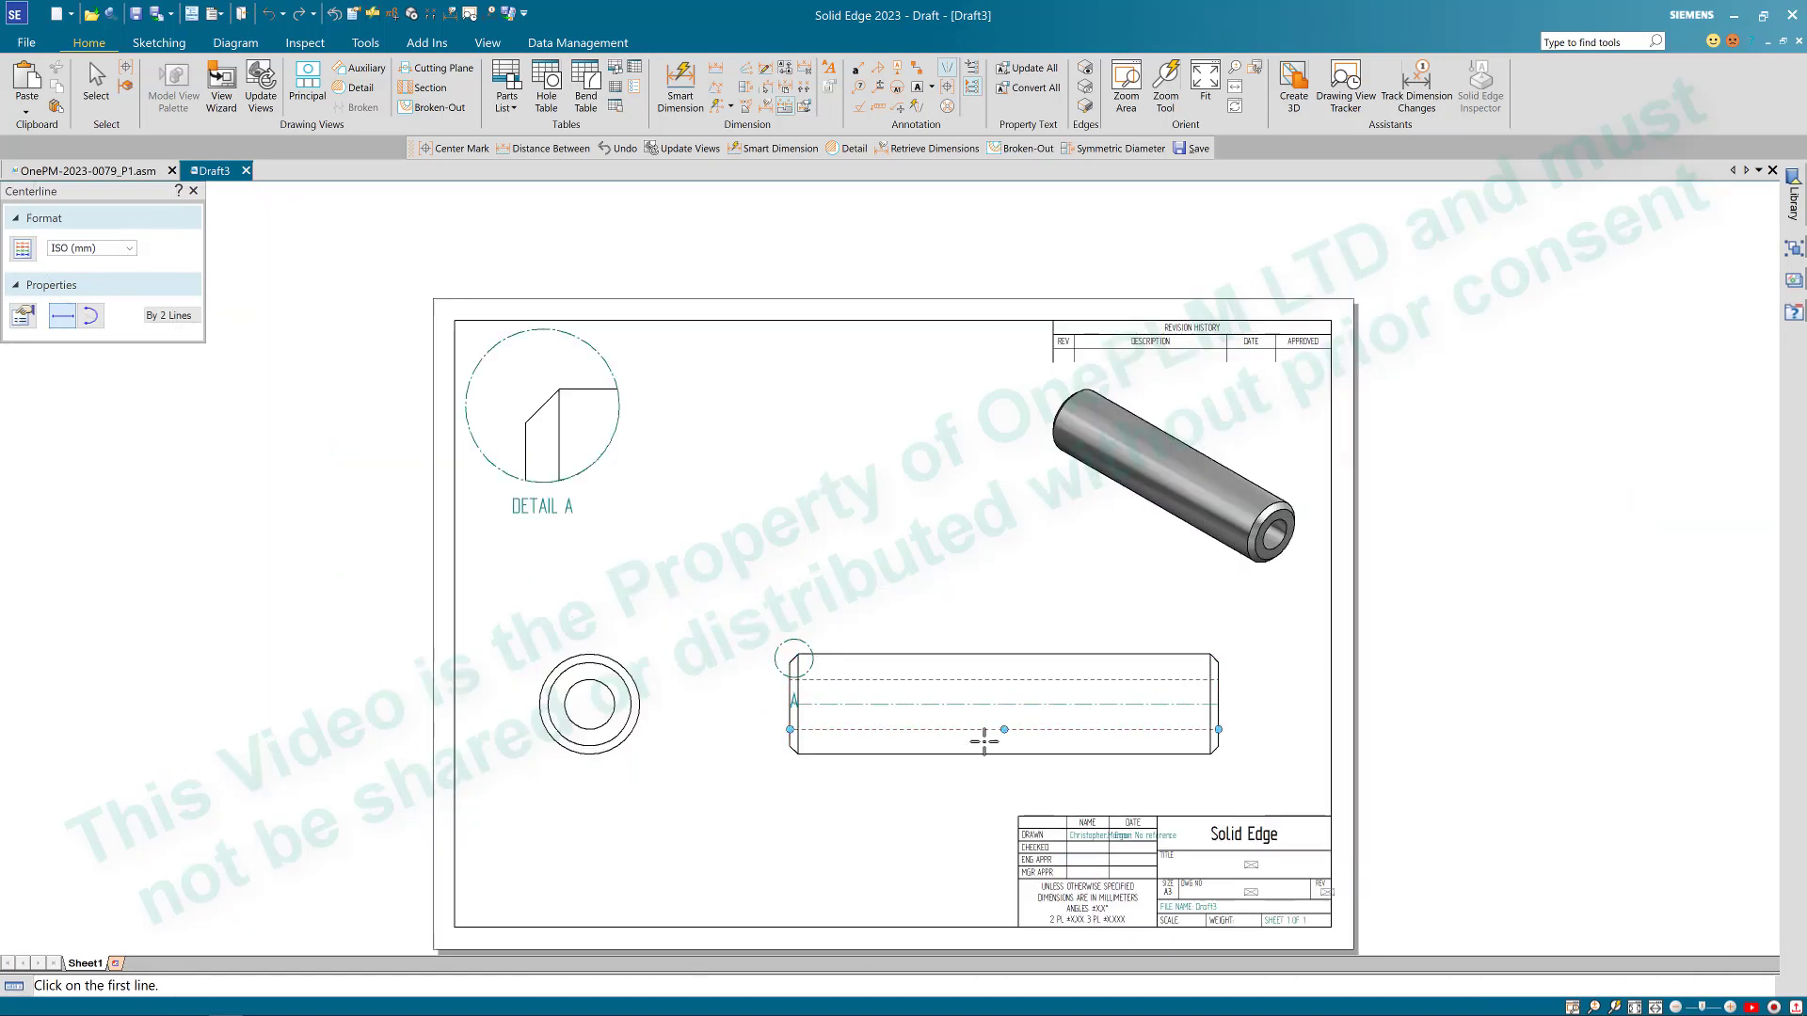
key(Escape)
Step: Extend the side view's centerline slightly beyond both ends of the wrist pin
click(1210, 705)
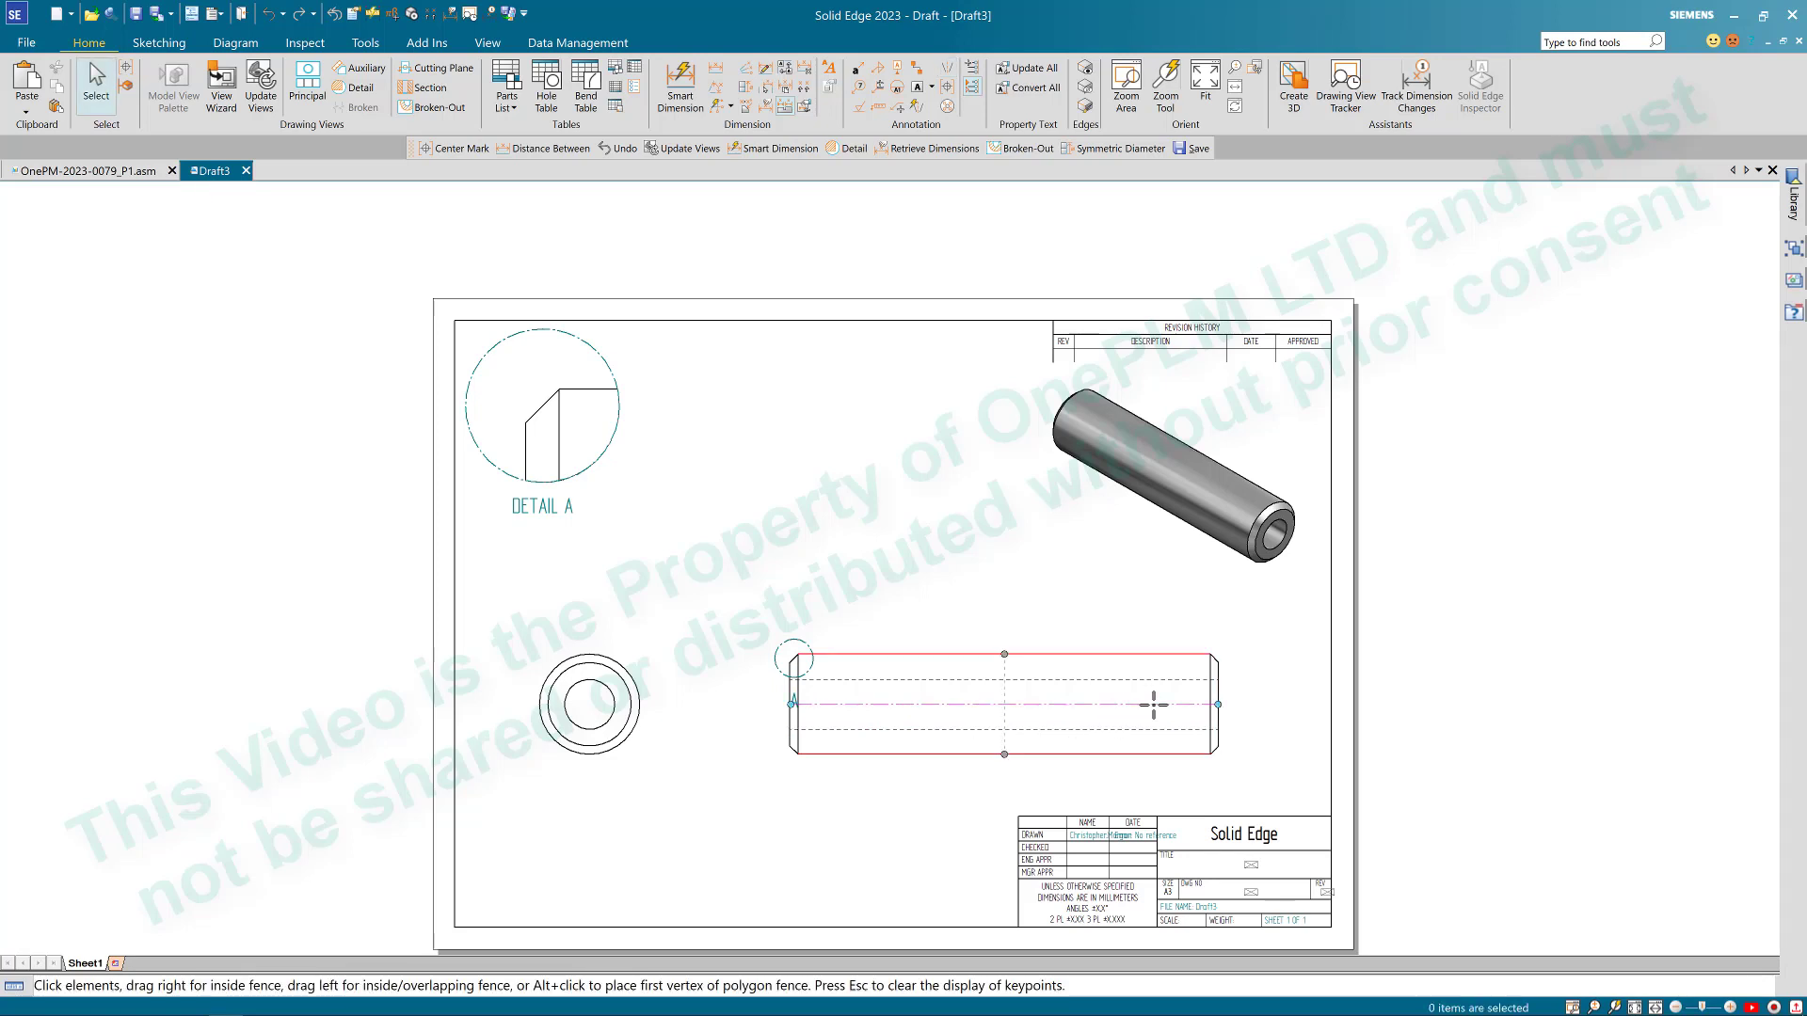
drag(1218, 705, 1226, 703)
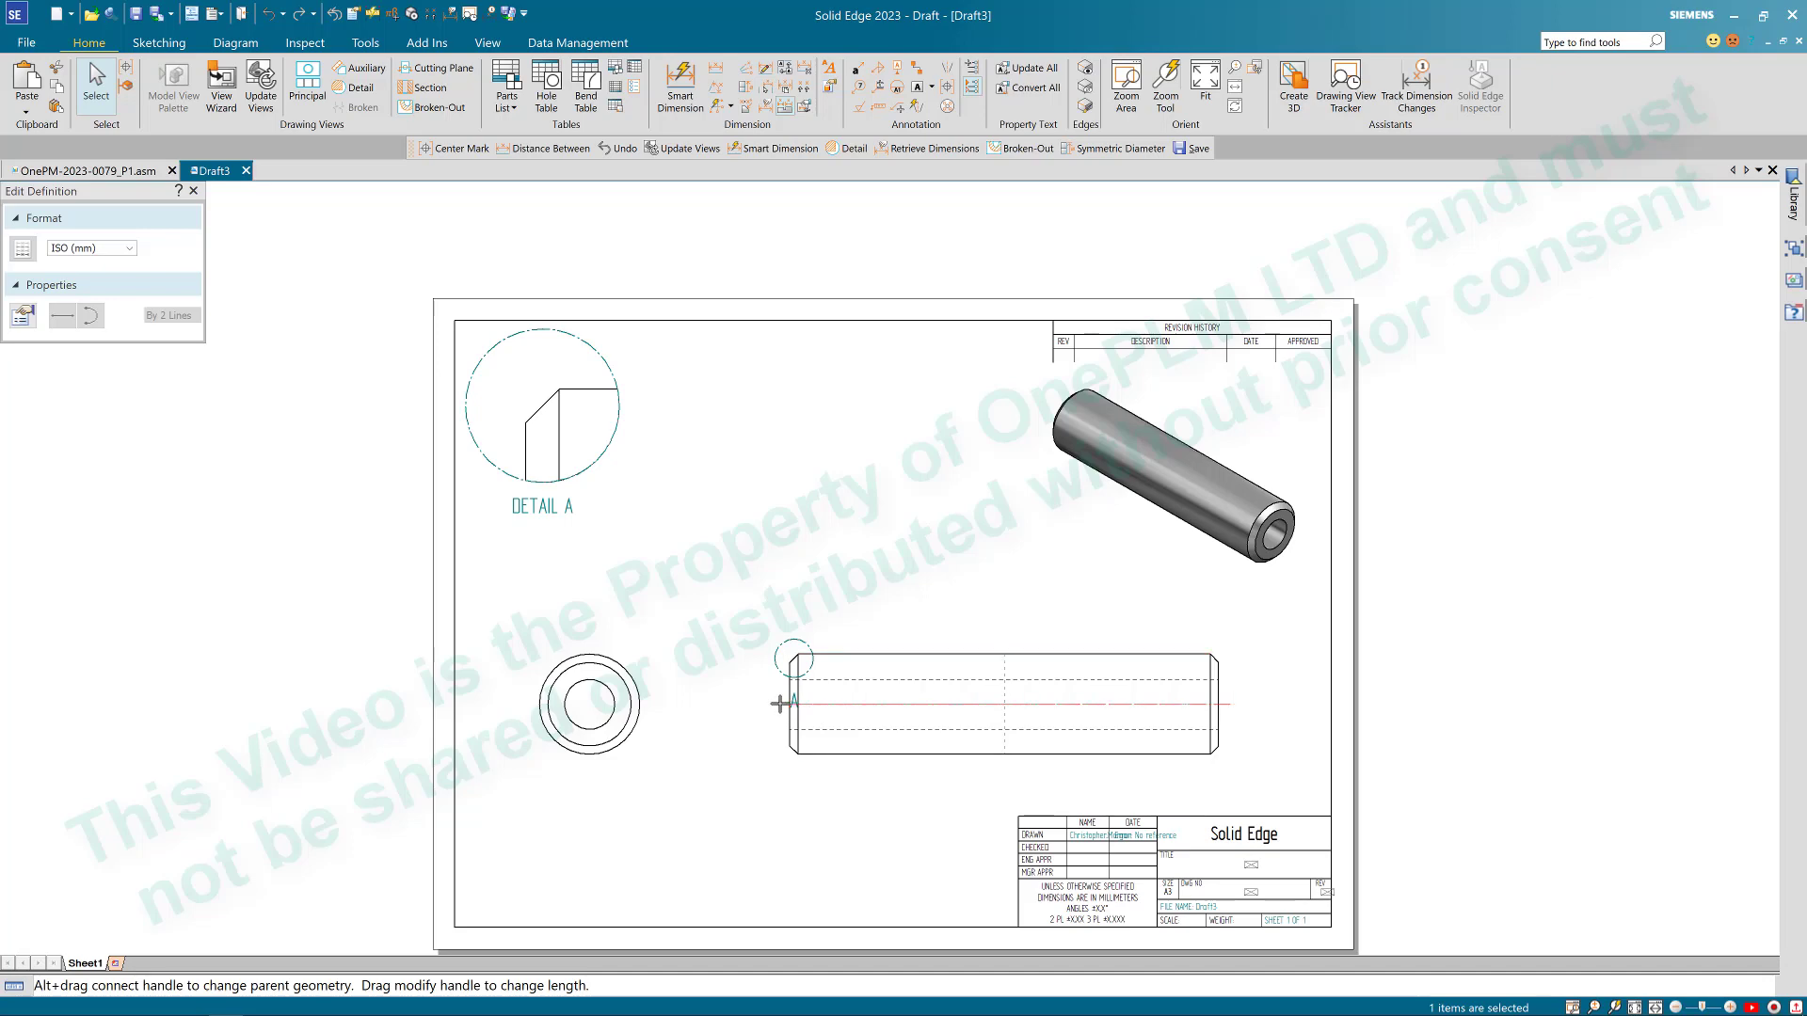
click(751, 712)
Step: Move the detail envelope's letter A off the side view to a spot above and left of the detail circle
scroll(751, 712, up, 8)
click(940, 665)
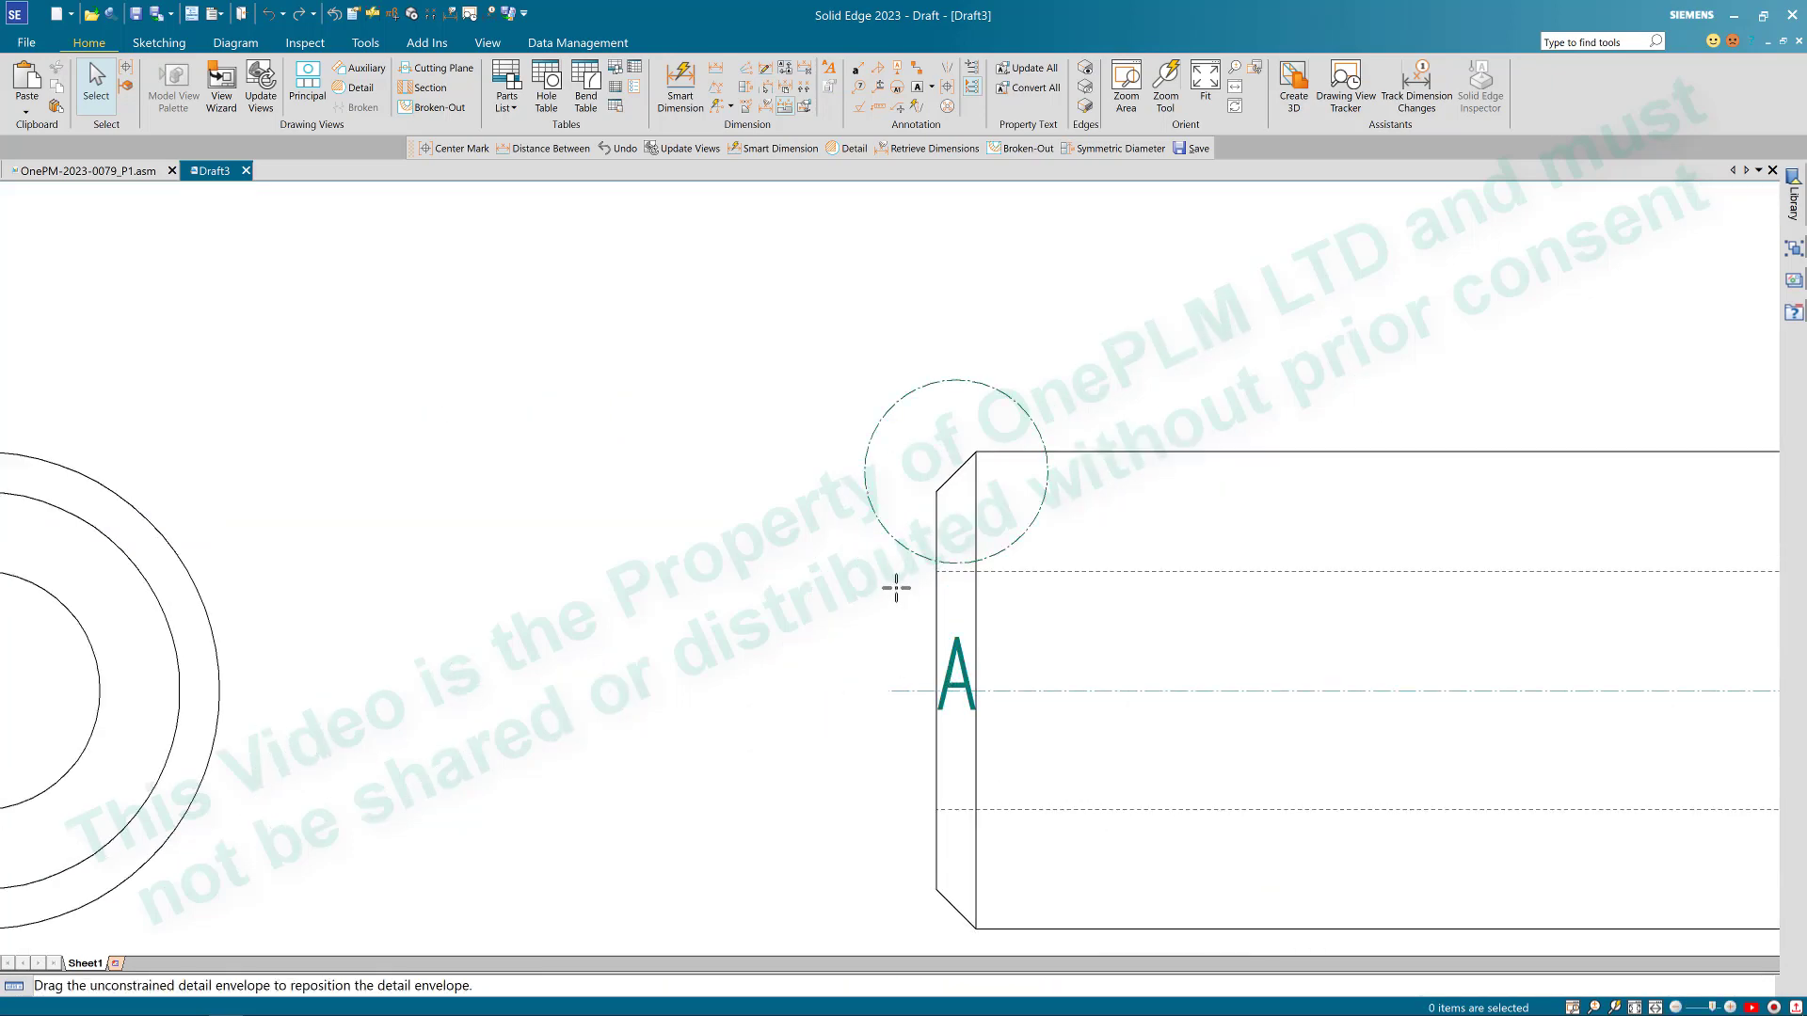
drag(815, 461, 838, 325)
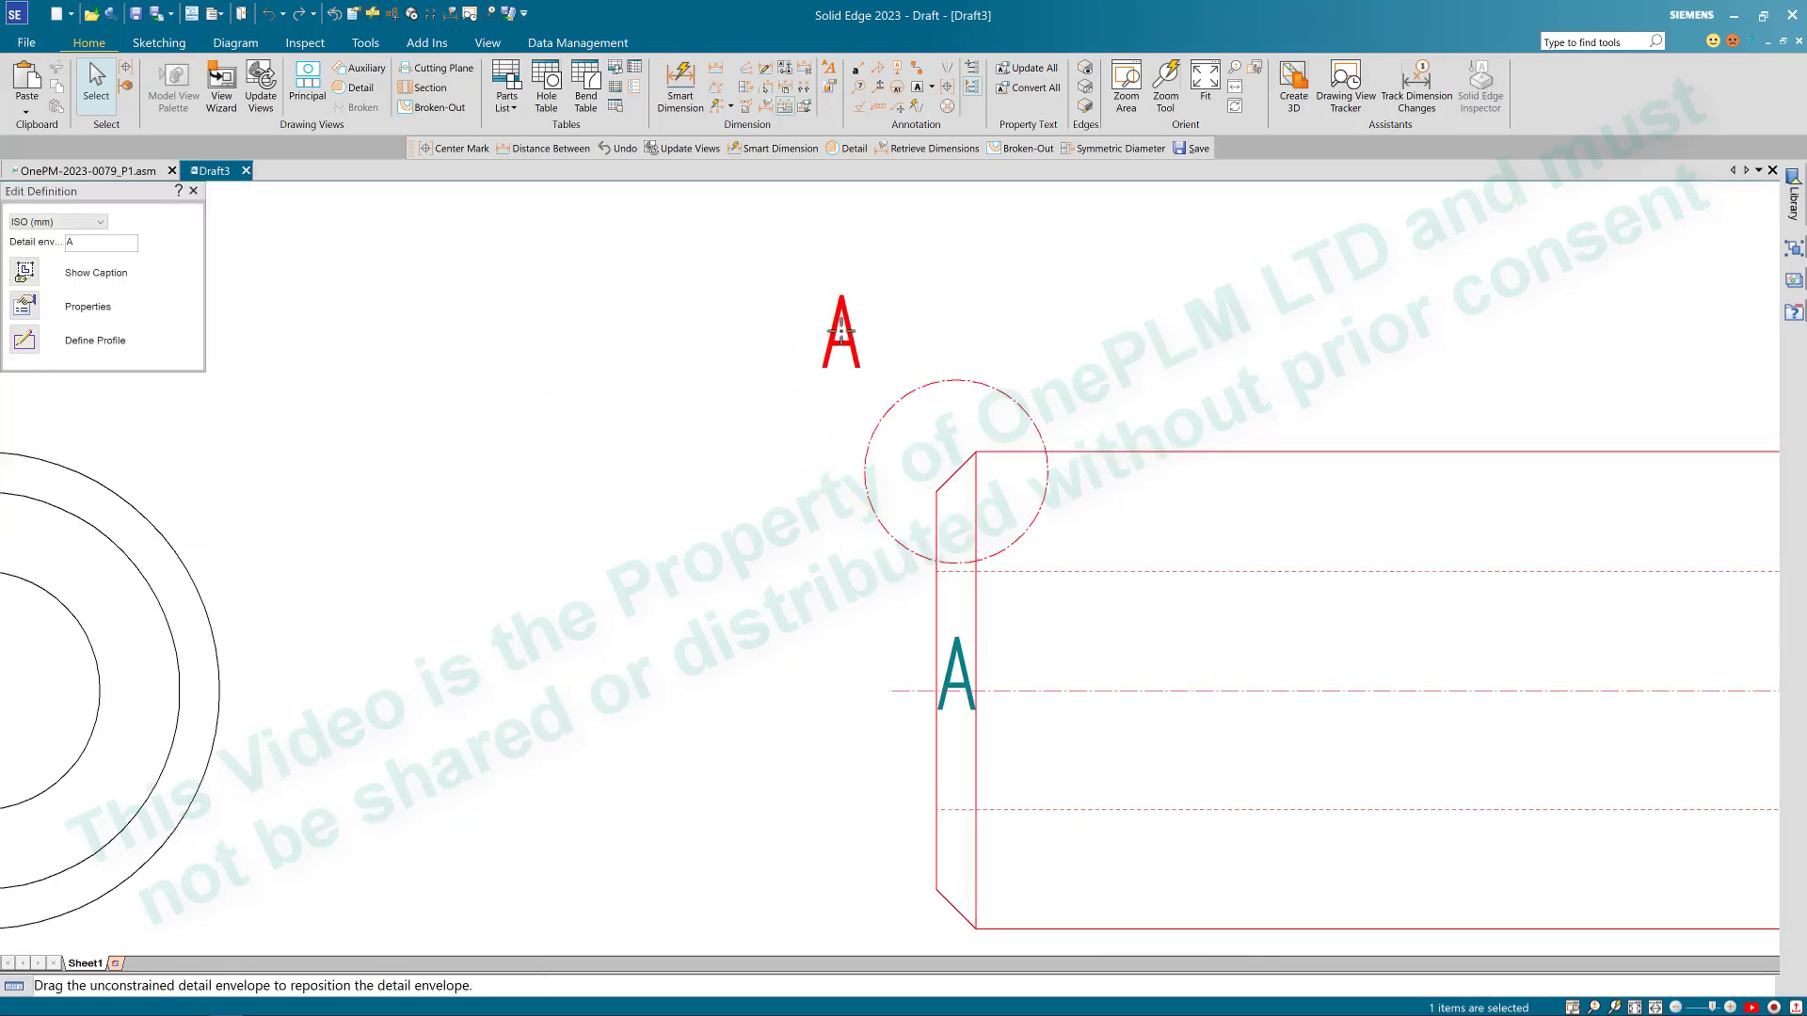
Step: Add a center mark with projection lines to the front view's outer circle, extending across all concentric circles
scroll(800, 527, down, 4)
scroll(801, 526, down, 5)
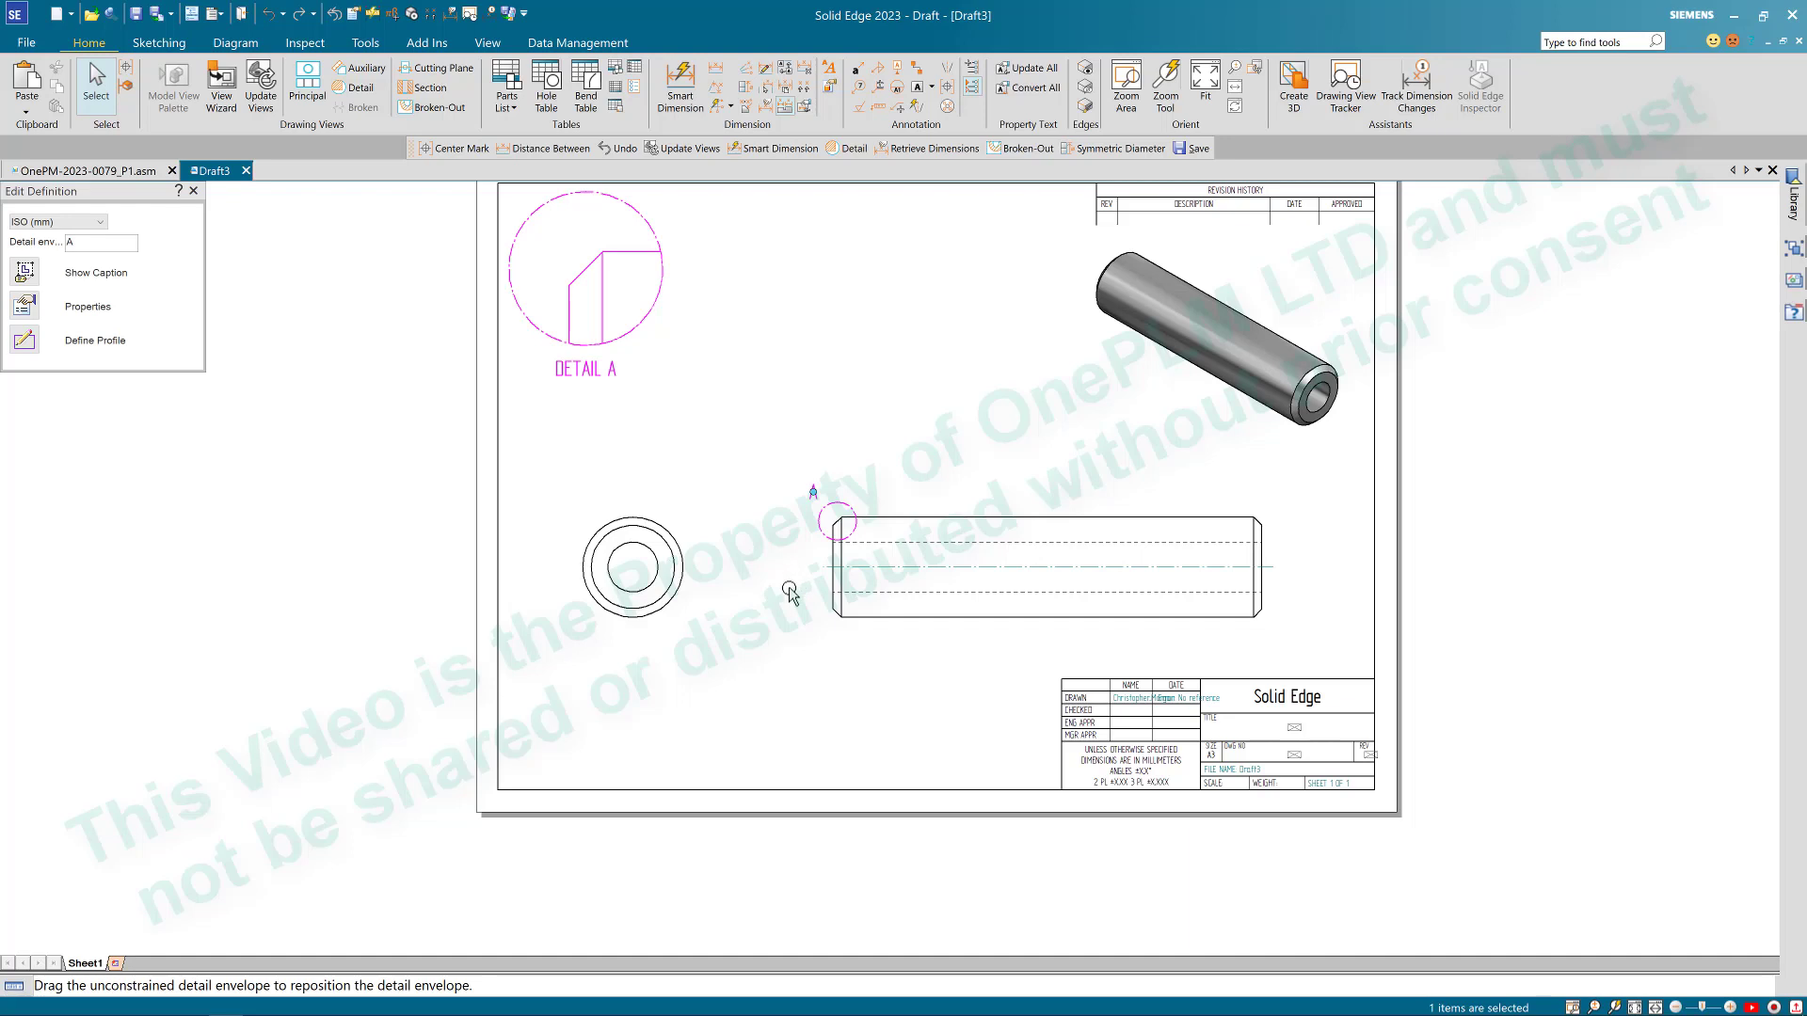
click(948, 88)
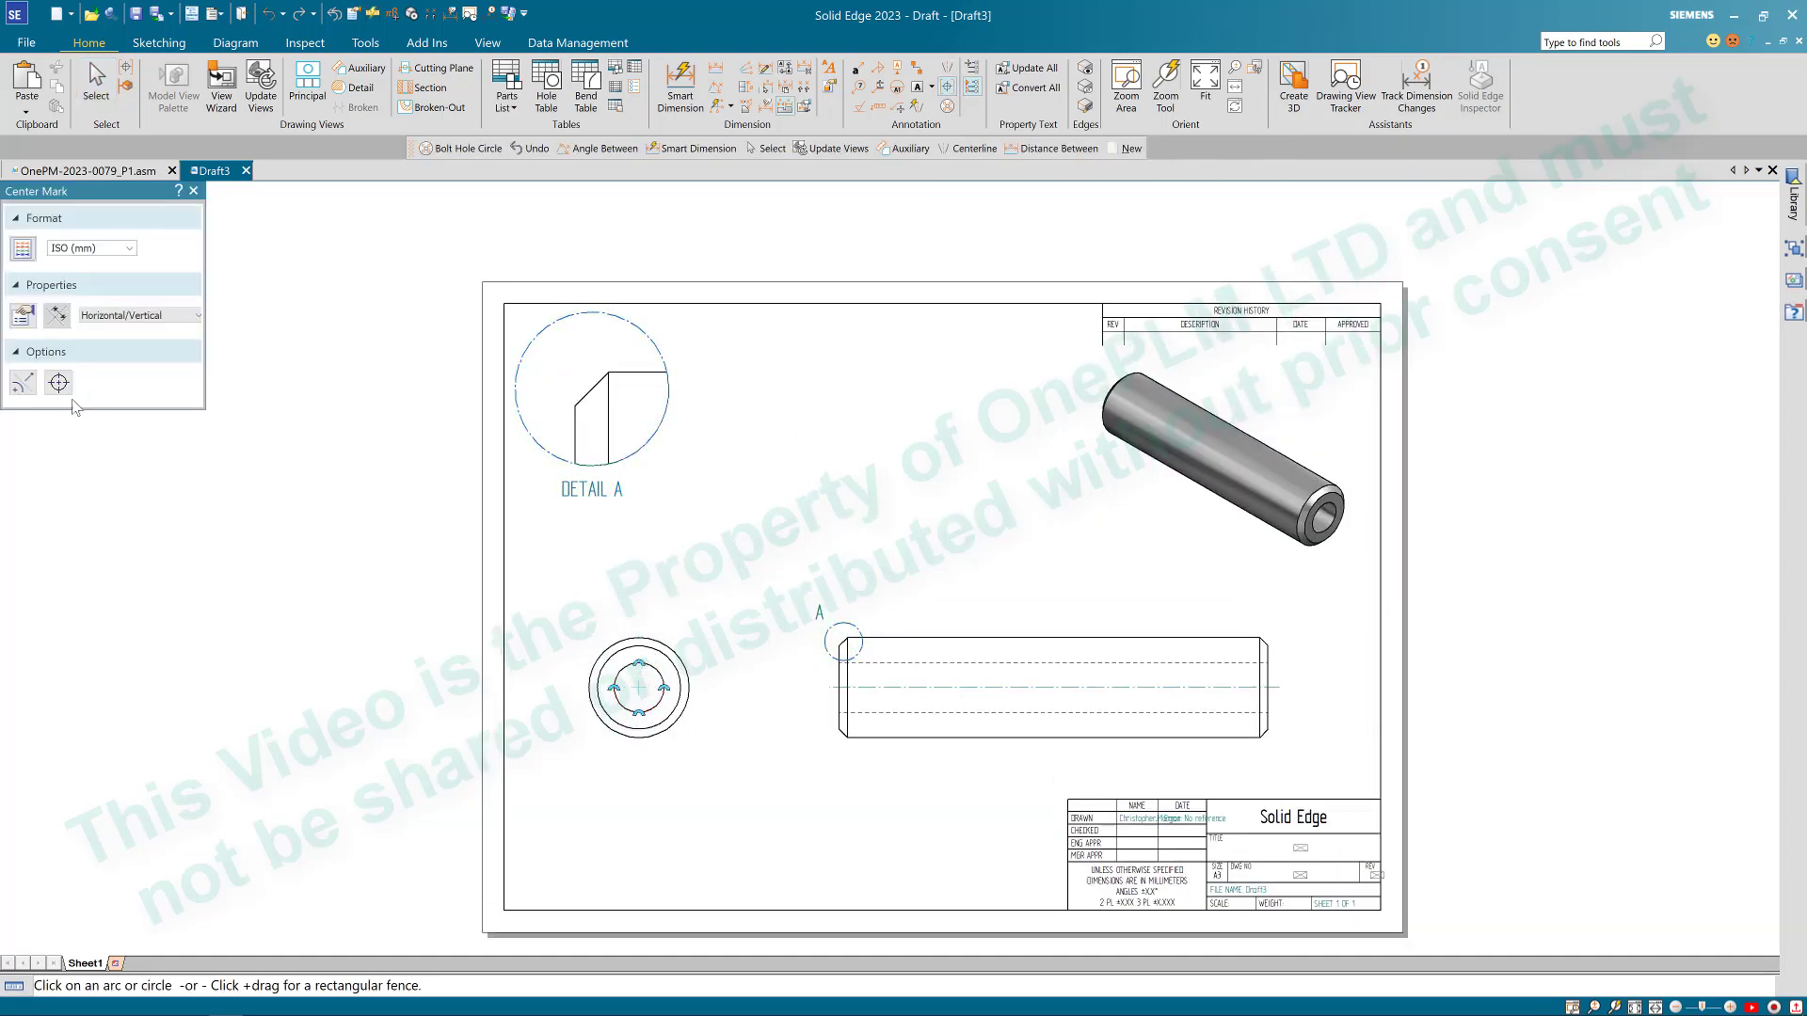
scroll(584, 669, up, 3)
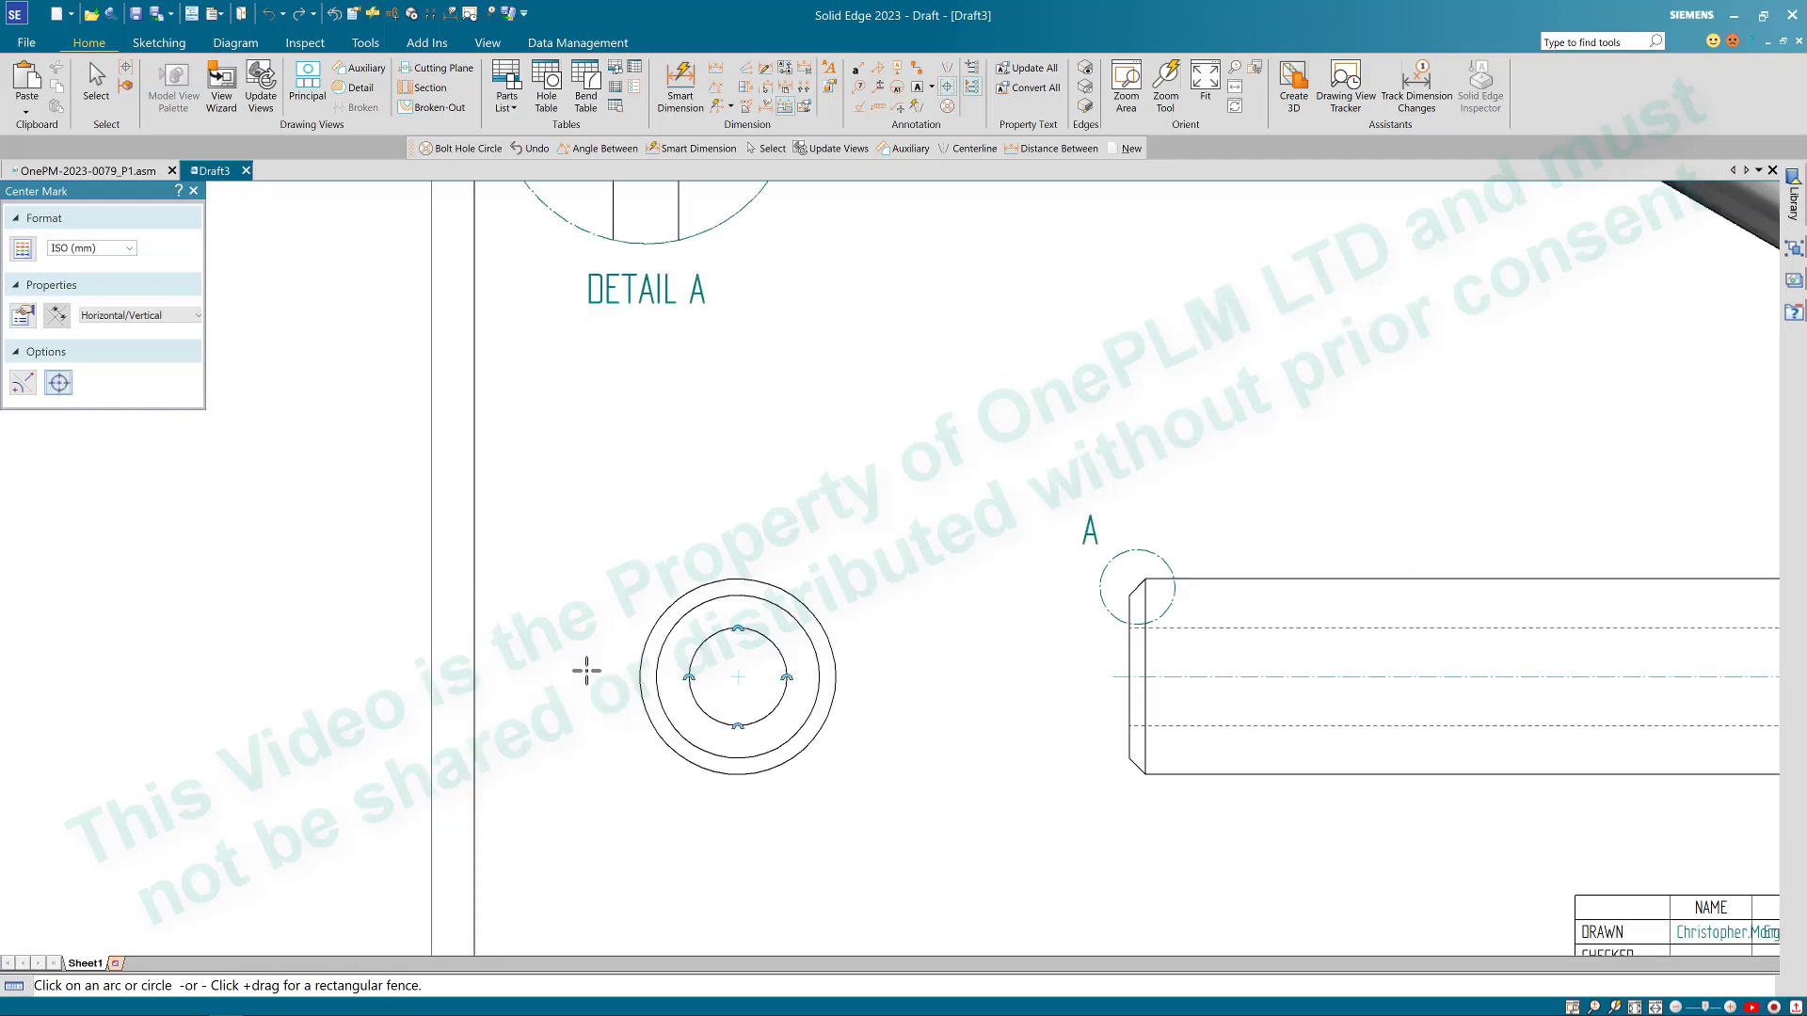
click(790, 597)
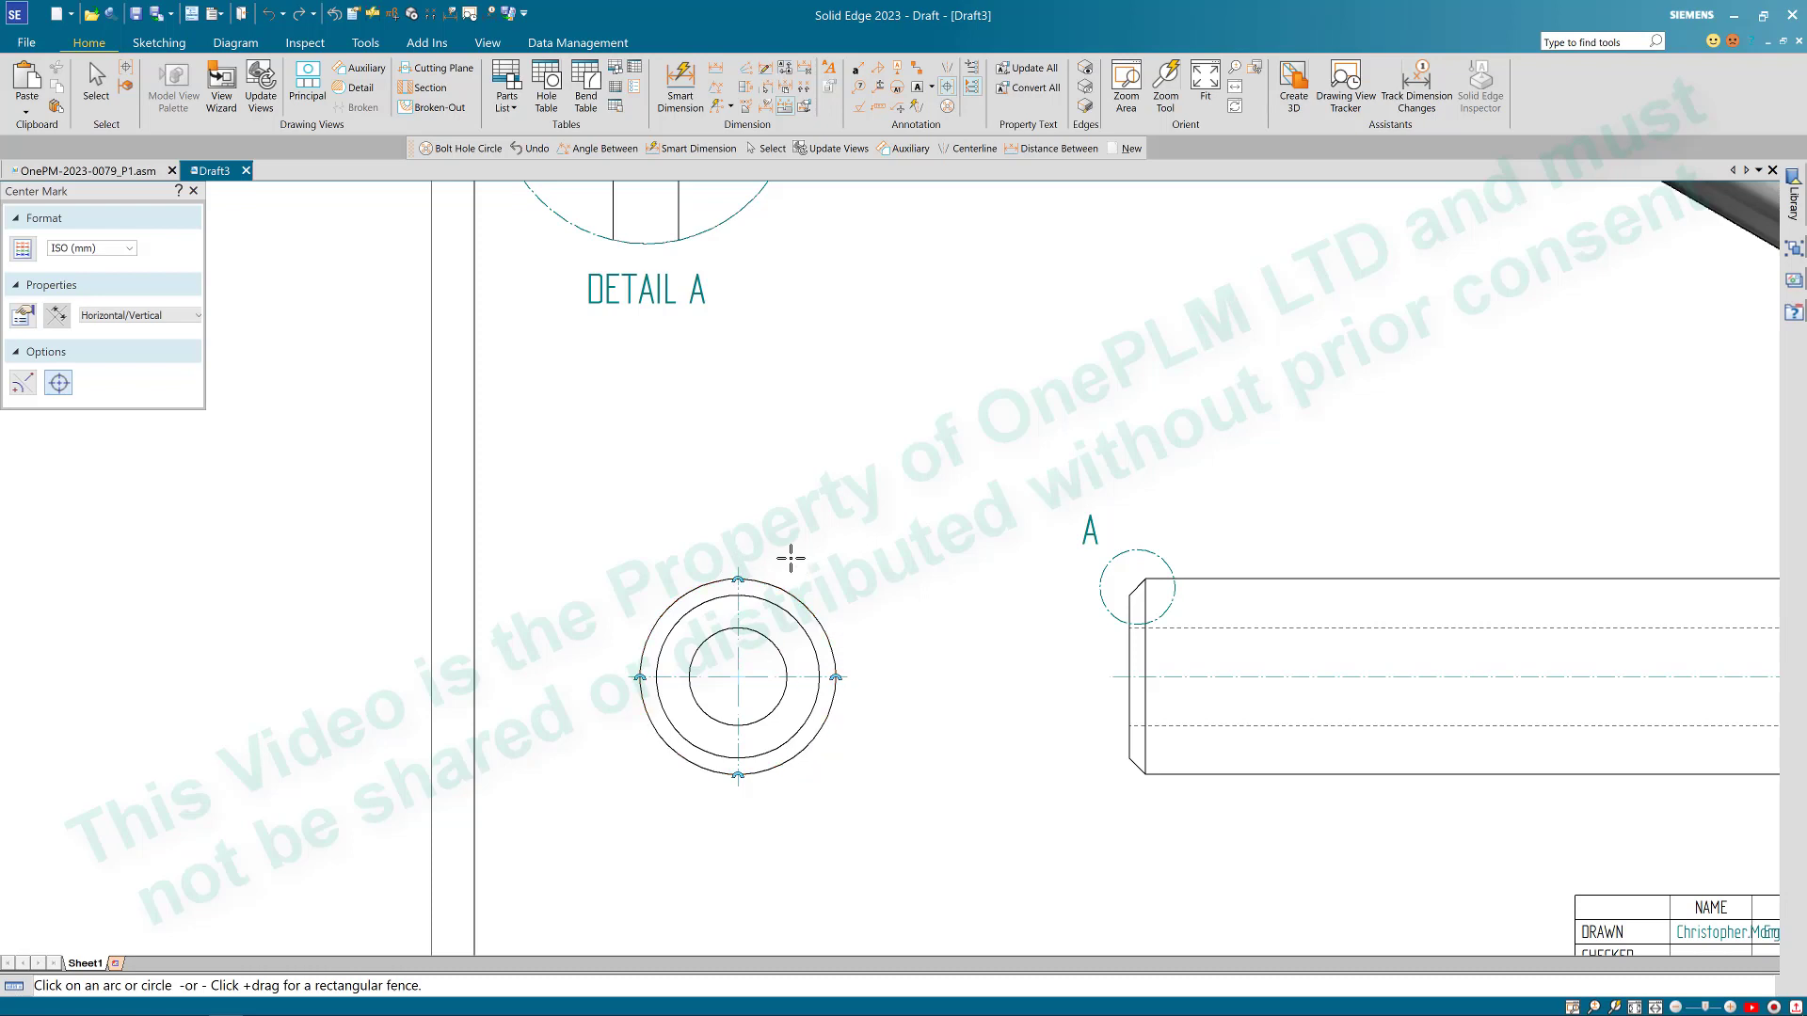
scroll(790, 561, down, 1)
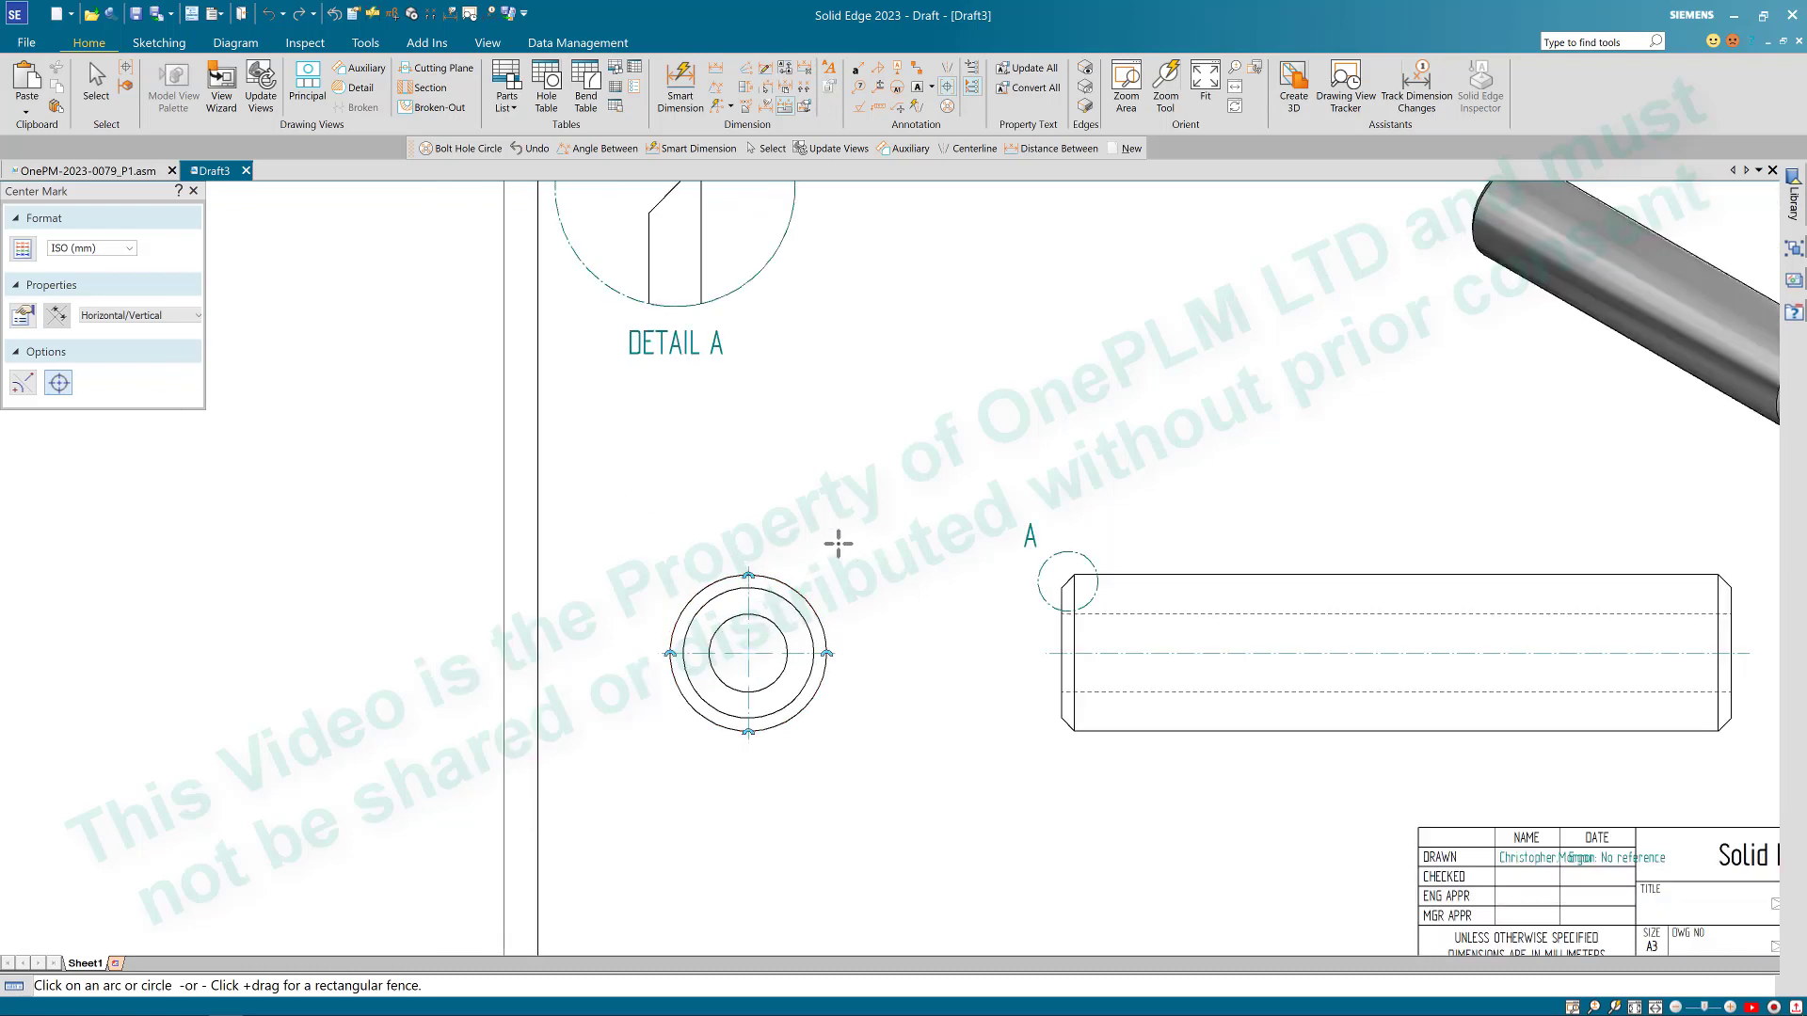
scroll(847, 546, down, 3)
key(Escape)
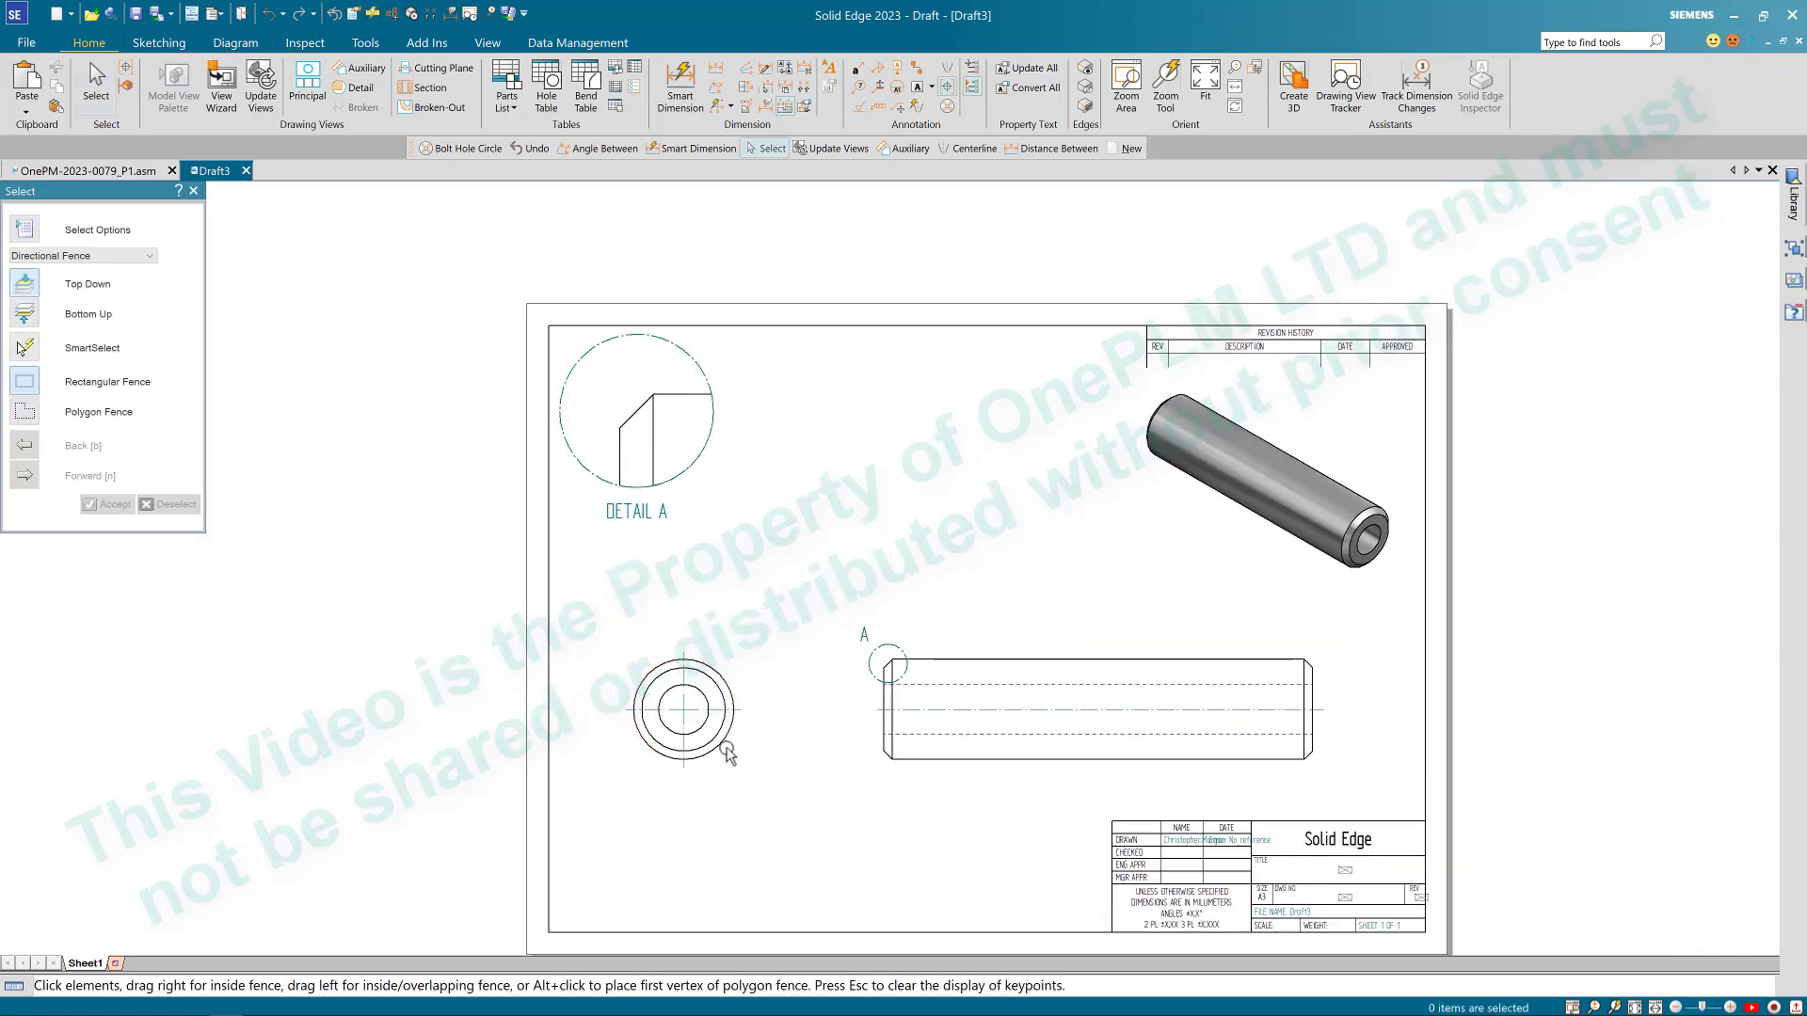
Step: Dimension the wrist pin's overall length between the side view's two end edges, placing the dimension above the view
scroll(659, 752, up, 2)
scroll(669, 752, down, 1)
scroll(715, 769, up, 1)
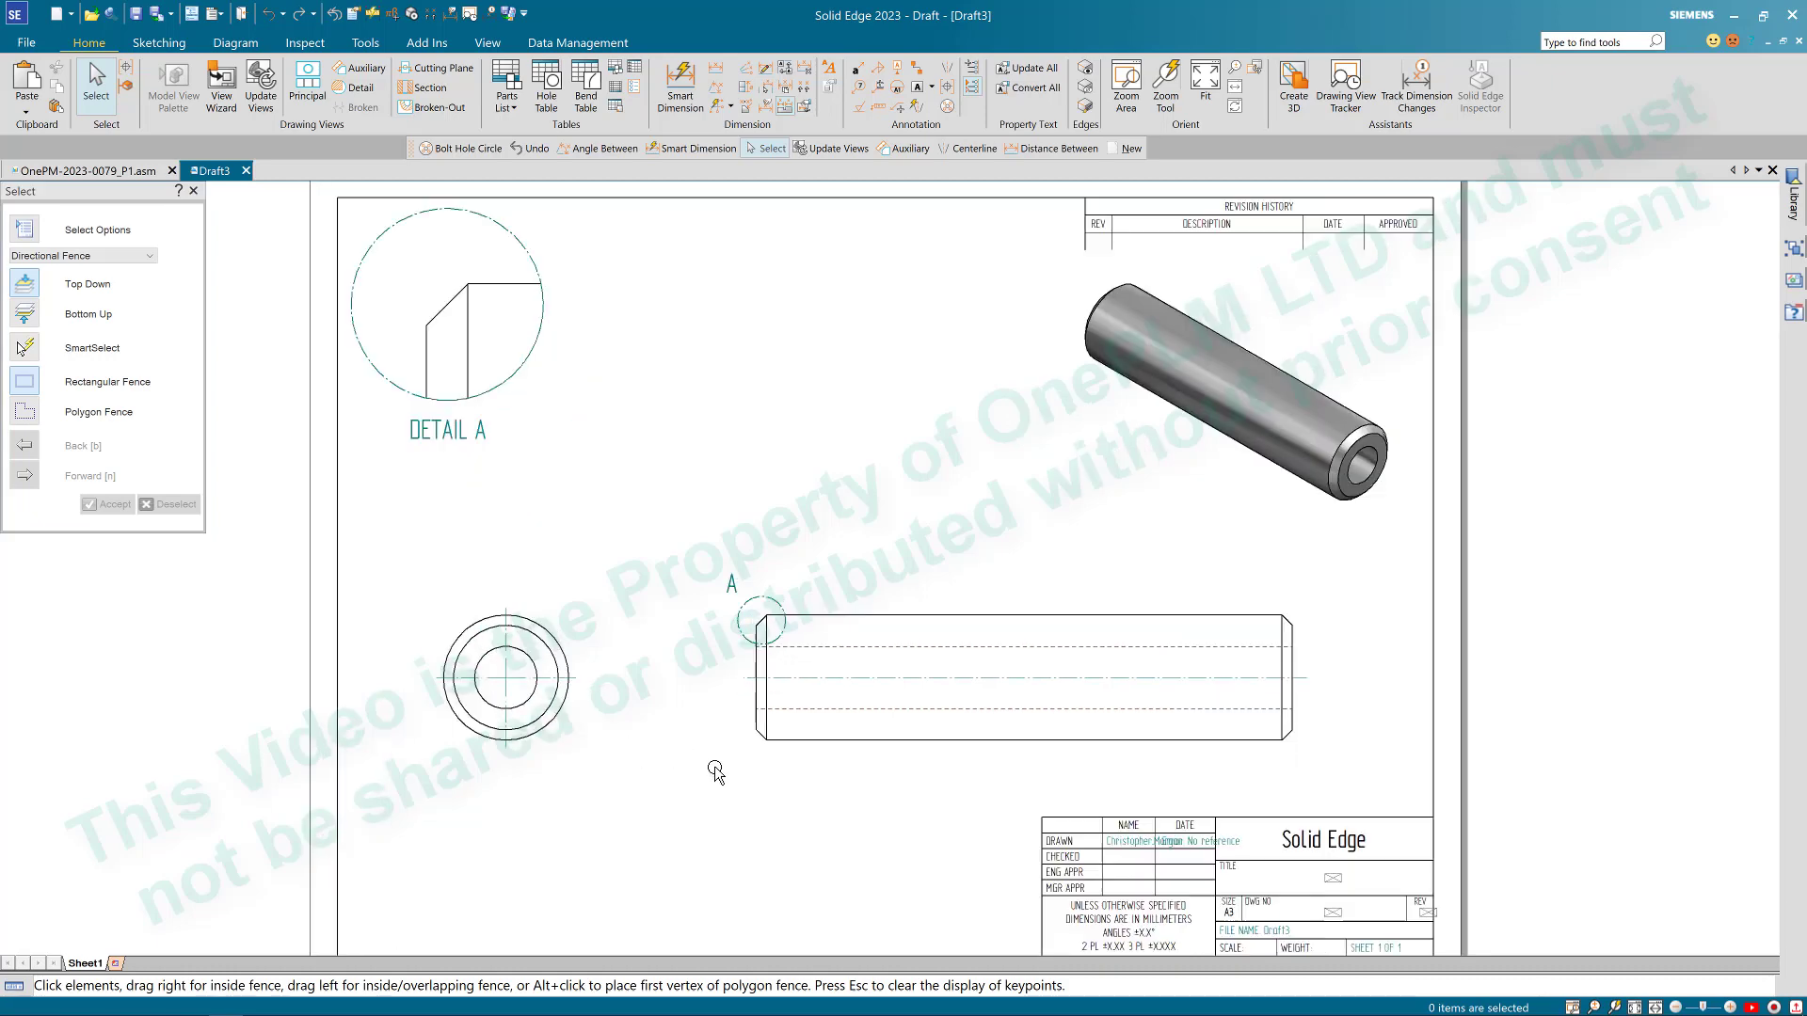
click(684, 99)
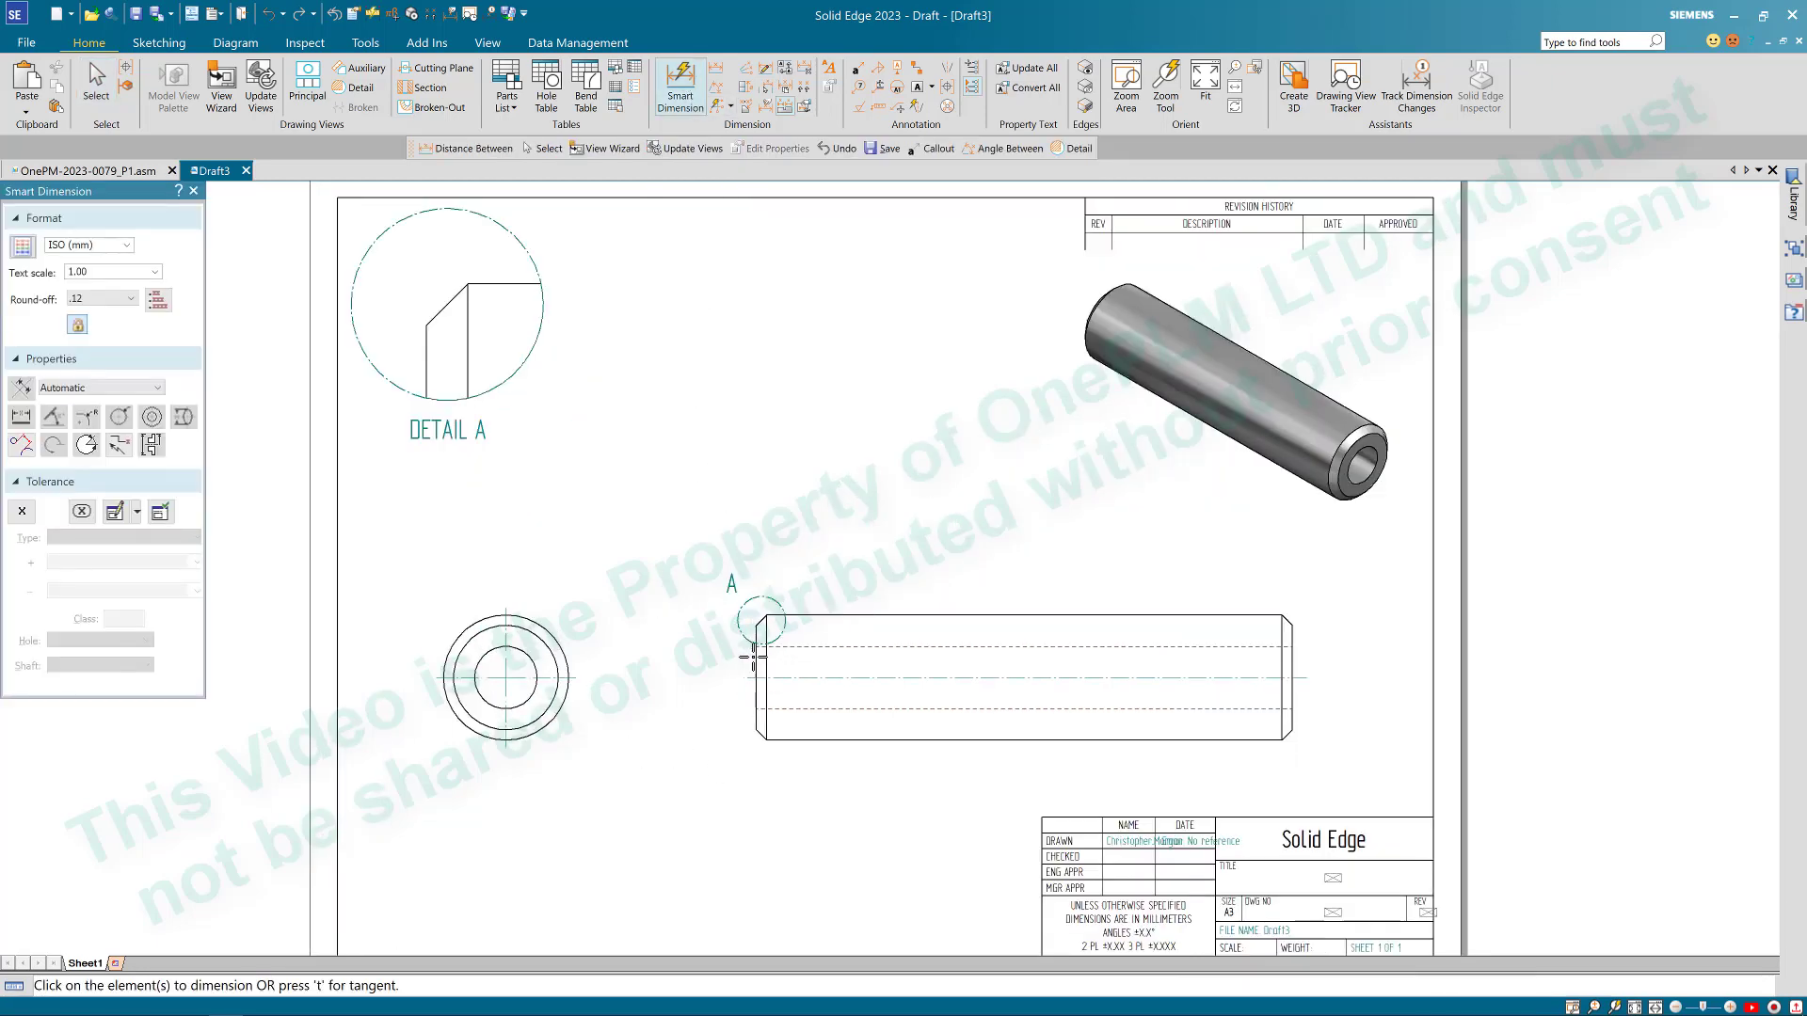
scroll(756, 661, up, 1)
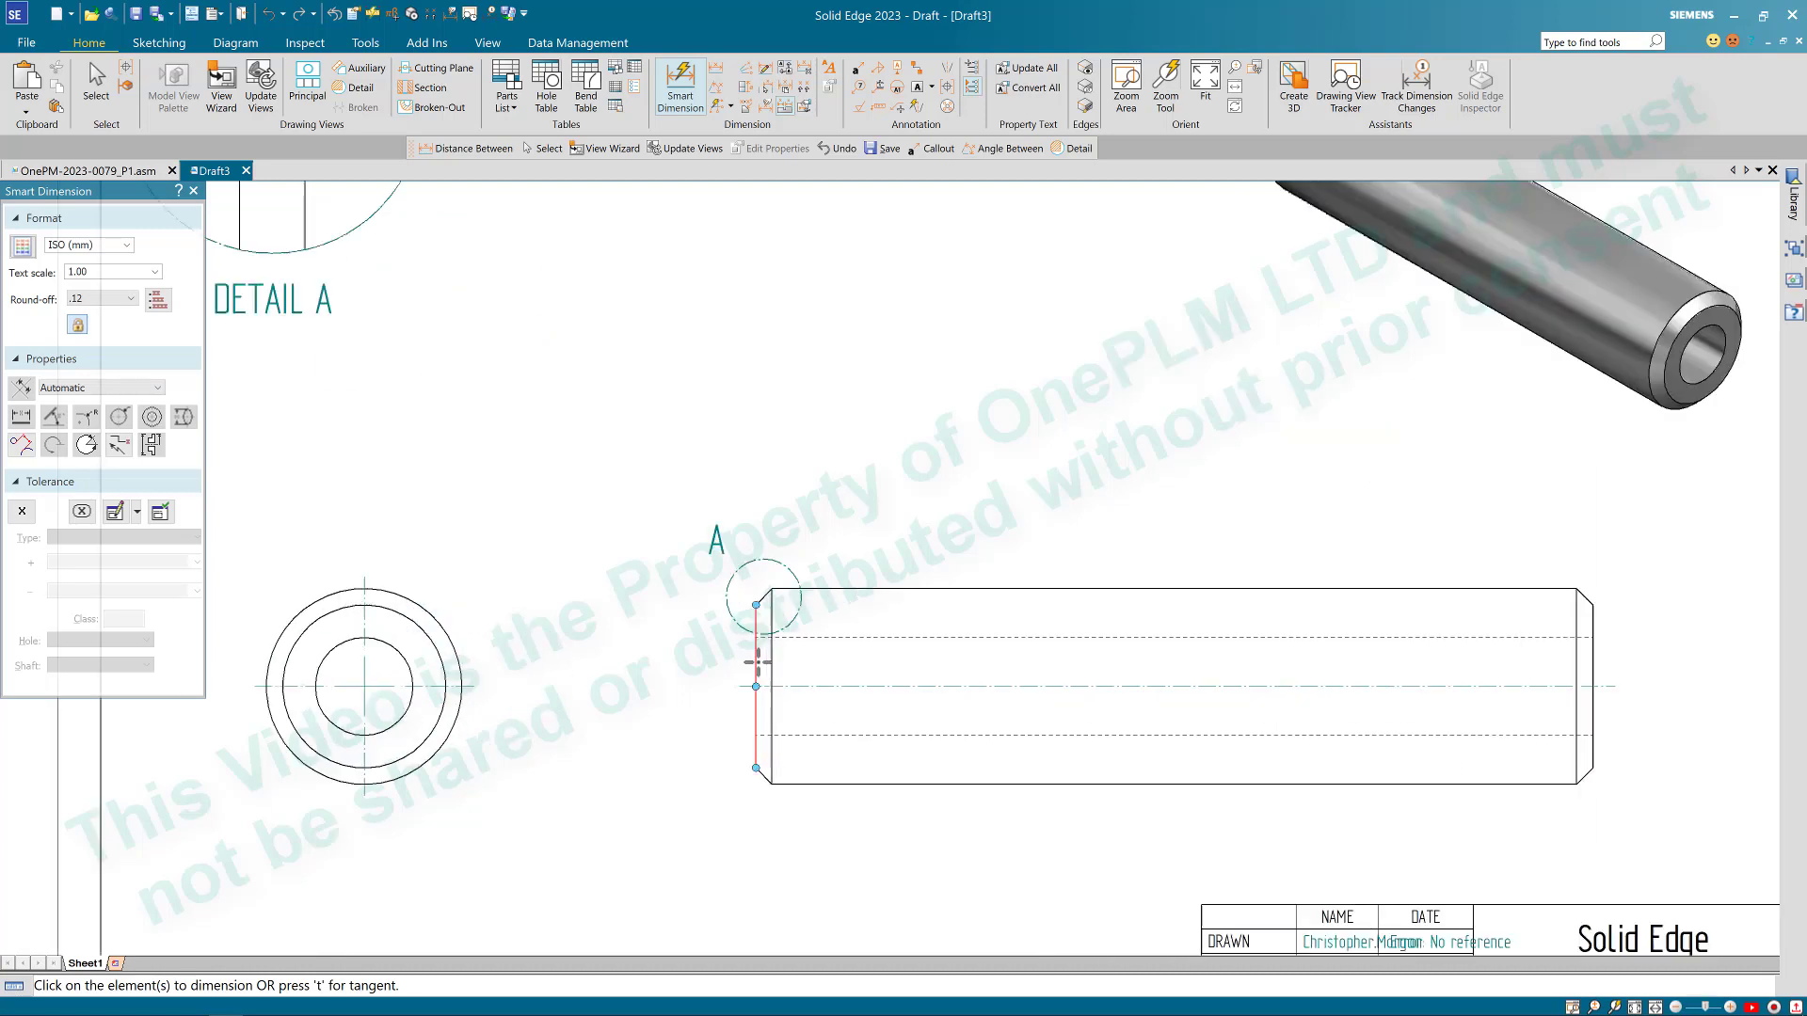
click(756, 657)
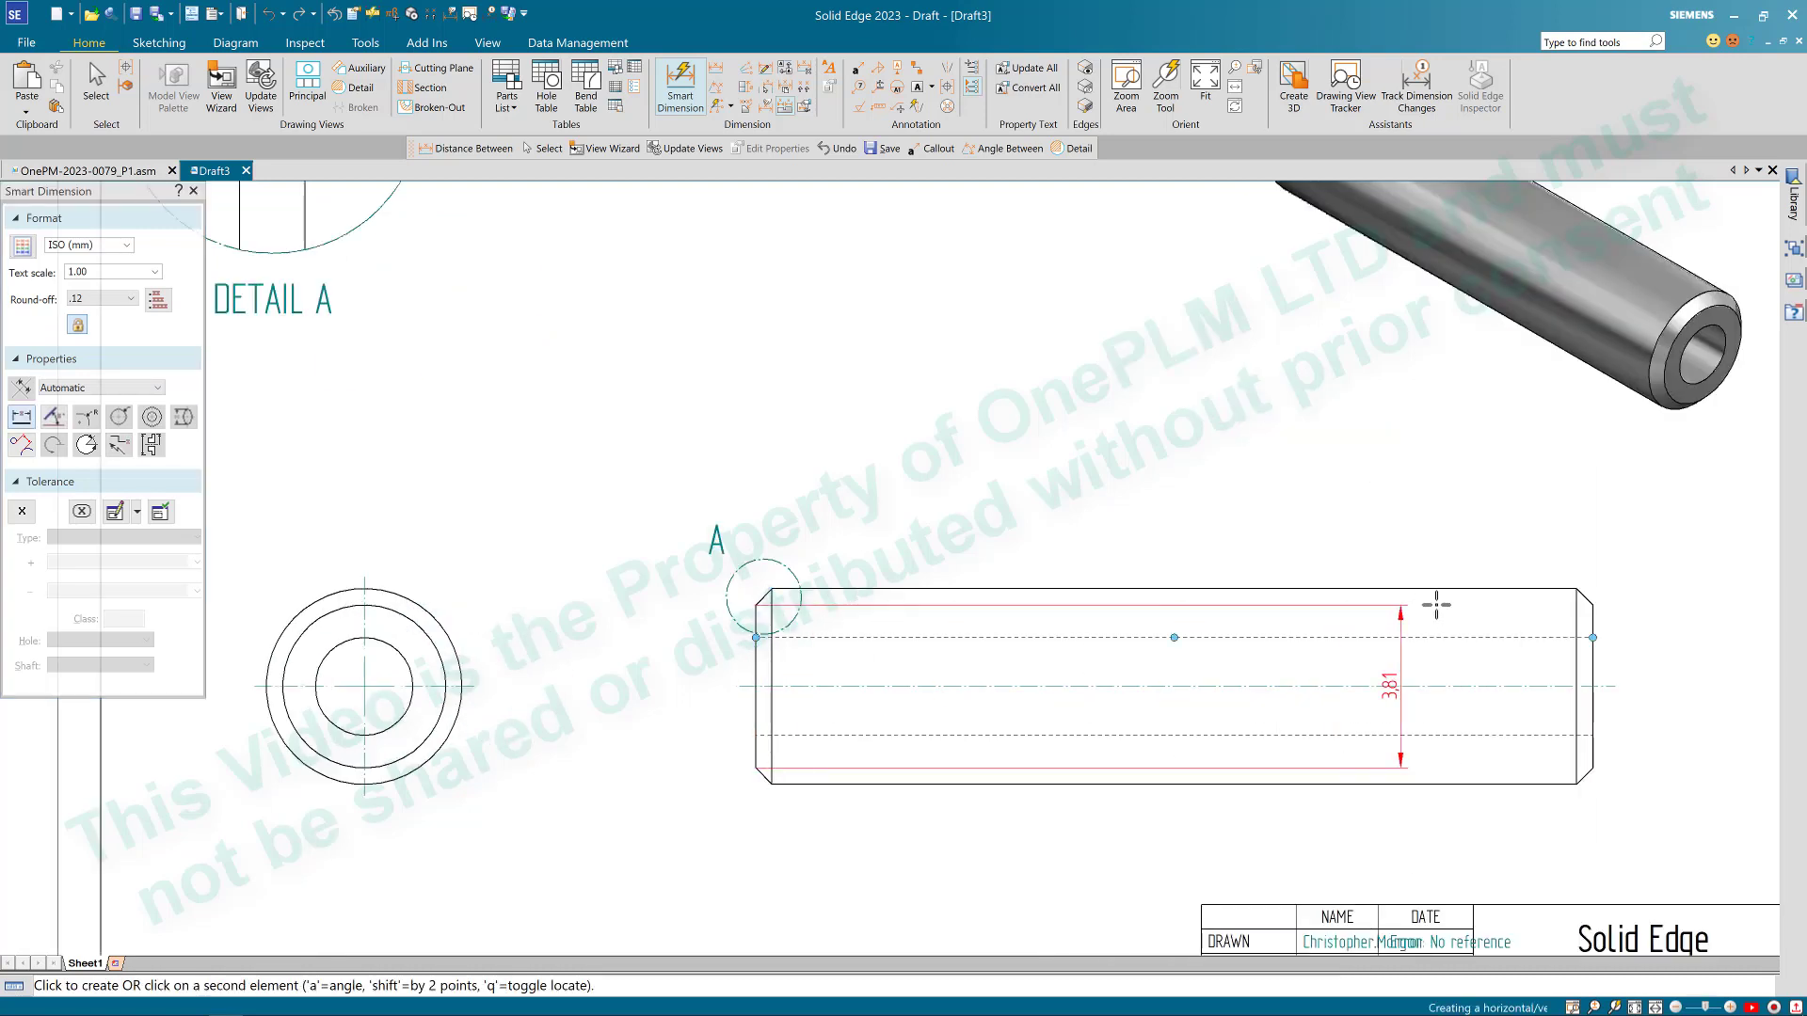
click(1592, 605)
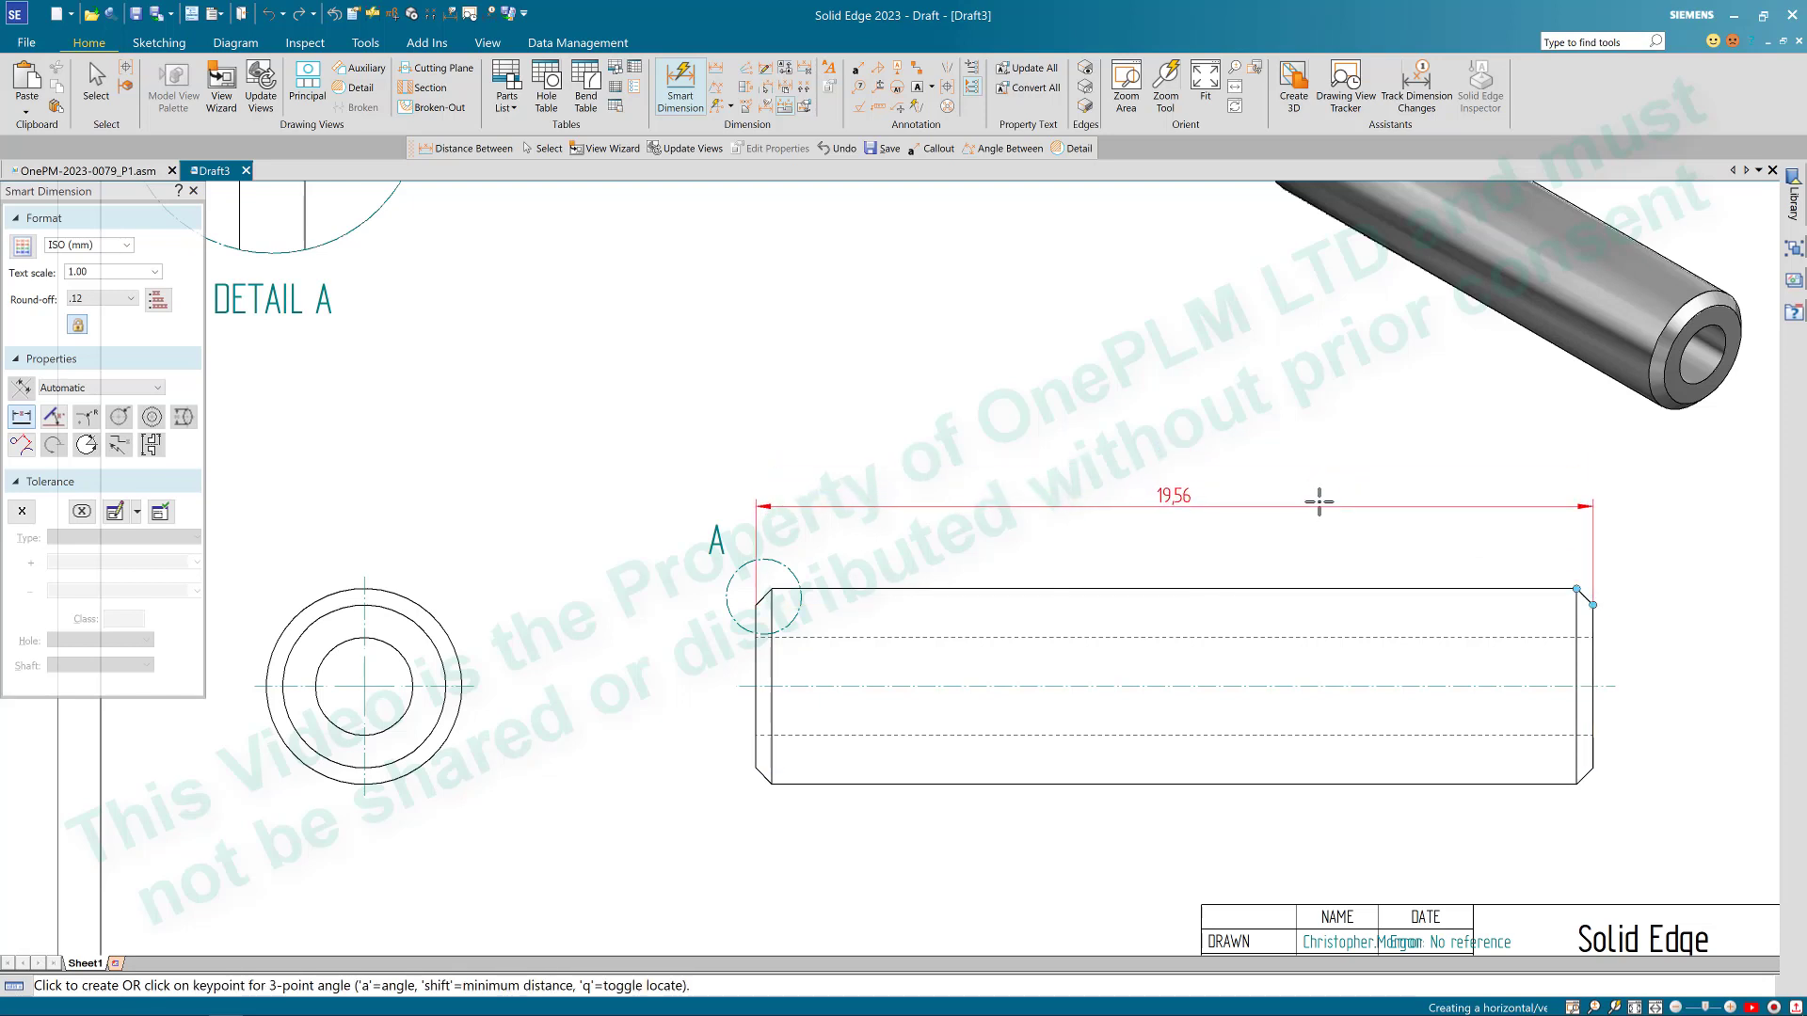
click(1318, 508)
scroll(1315, 506, down, 3)
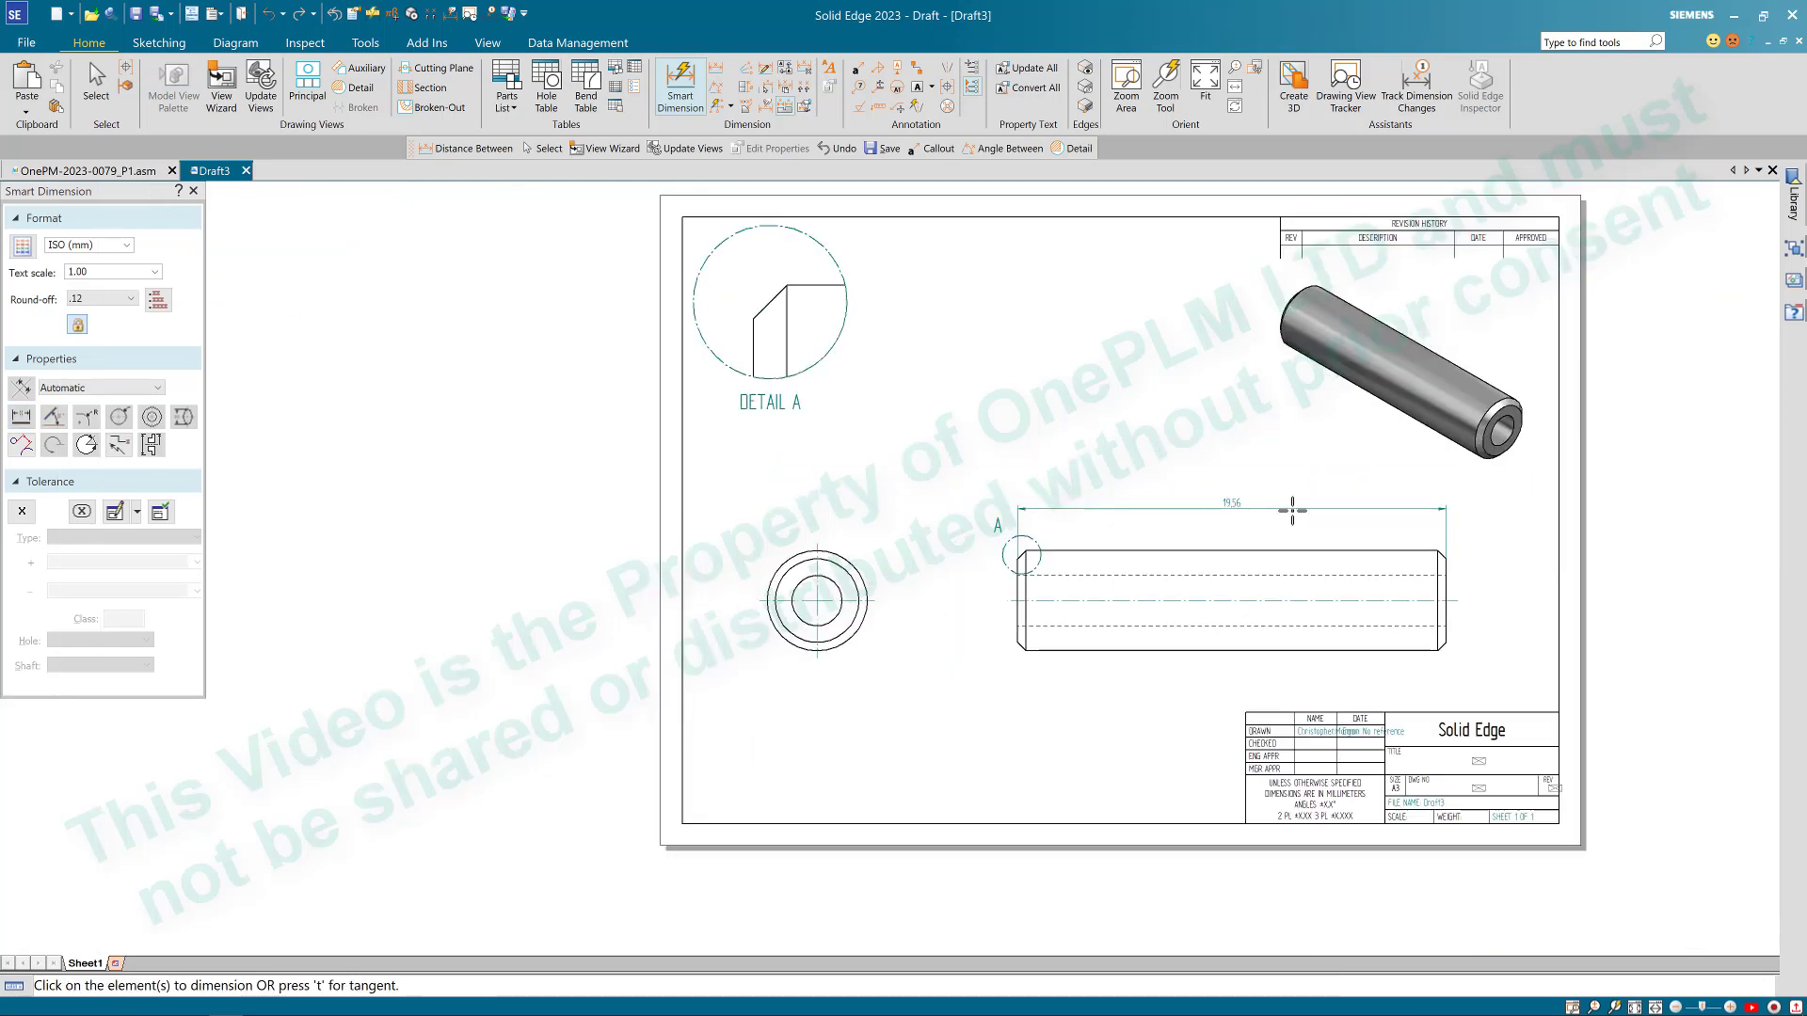
Step: Adjust the spacing of the length dimension line above the side view
scroll(1300, 506, up, 1)
key(Escape)
click(1304, 523)
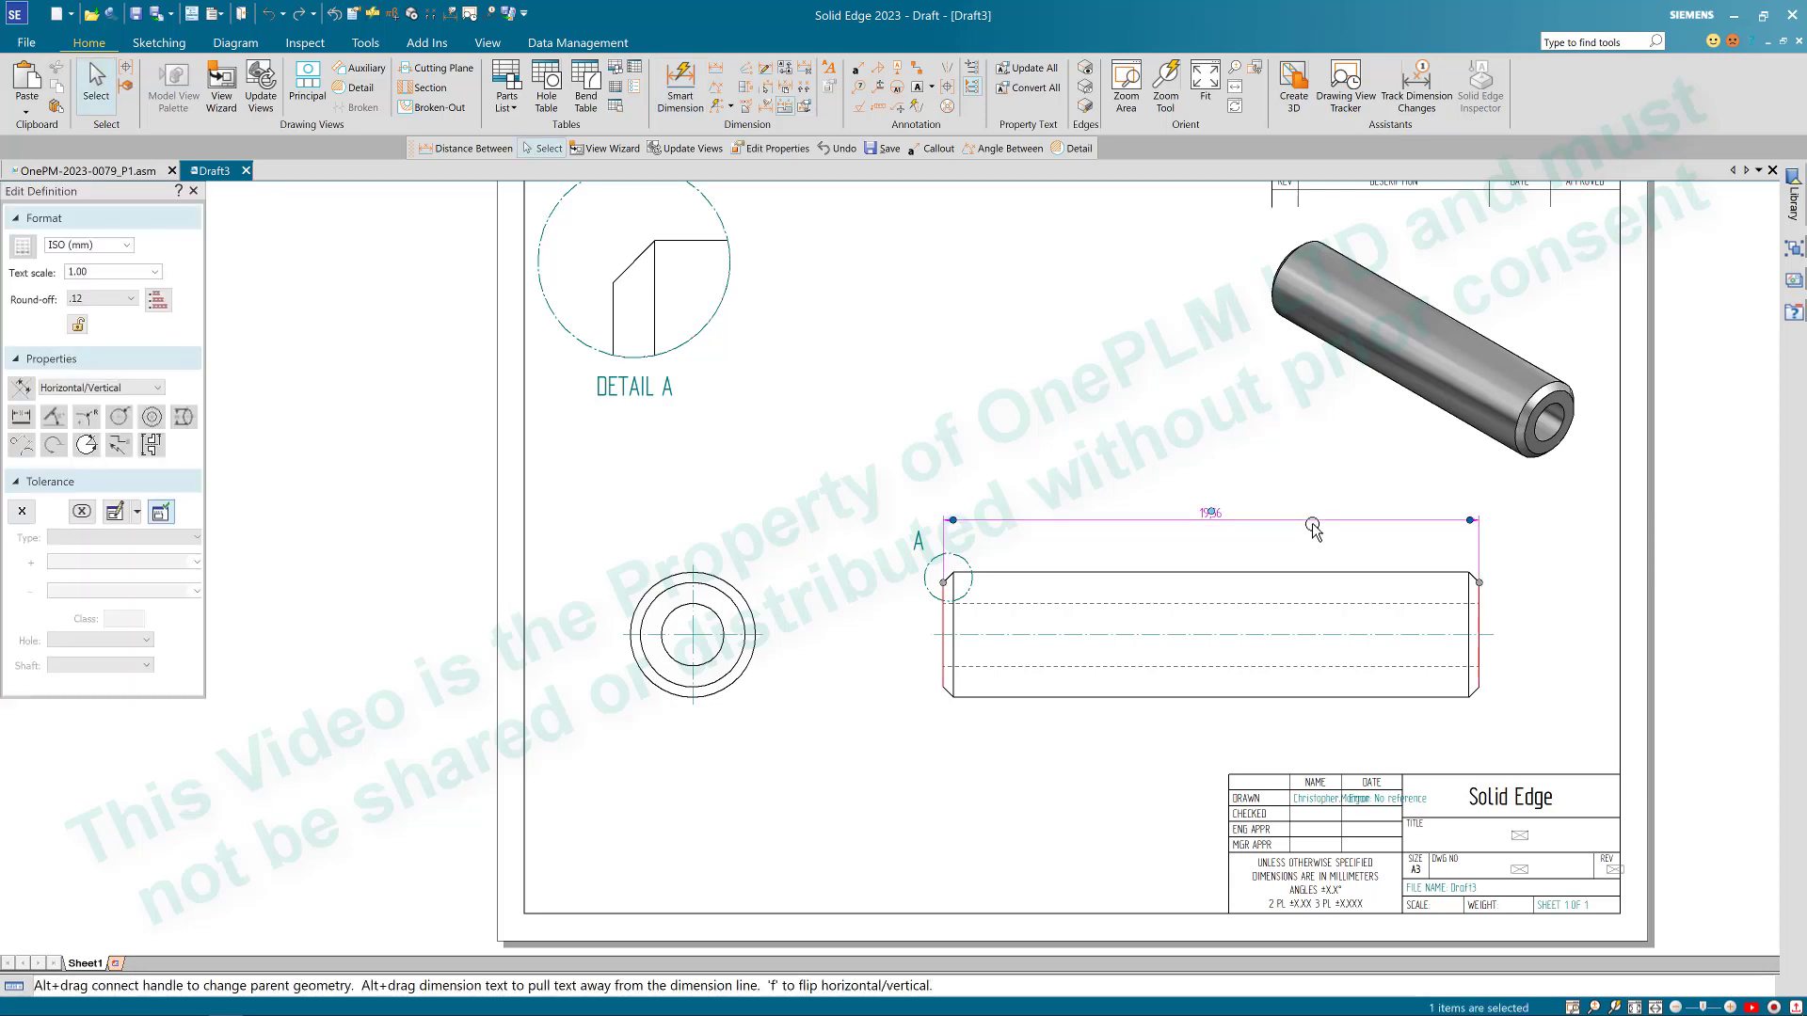
mouse_move(1305, 523)
mouse_down()
mouse_move(1312, 571)
mouse_move(1313, 529)
mouse_up()
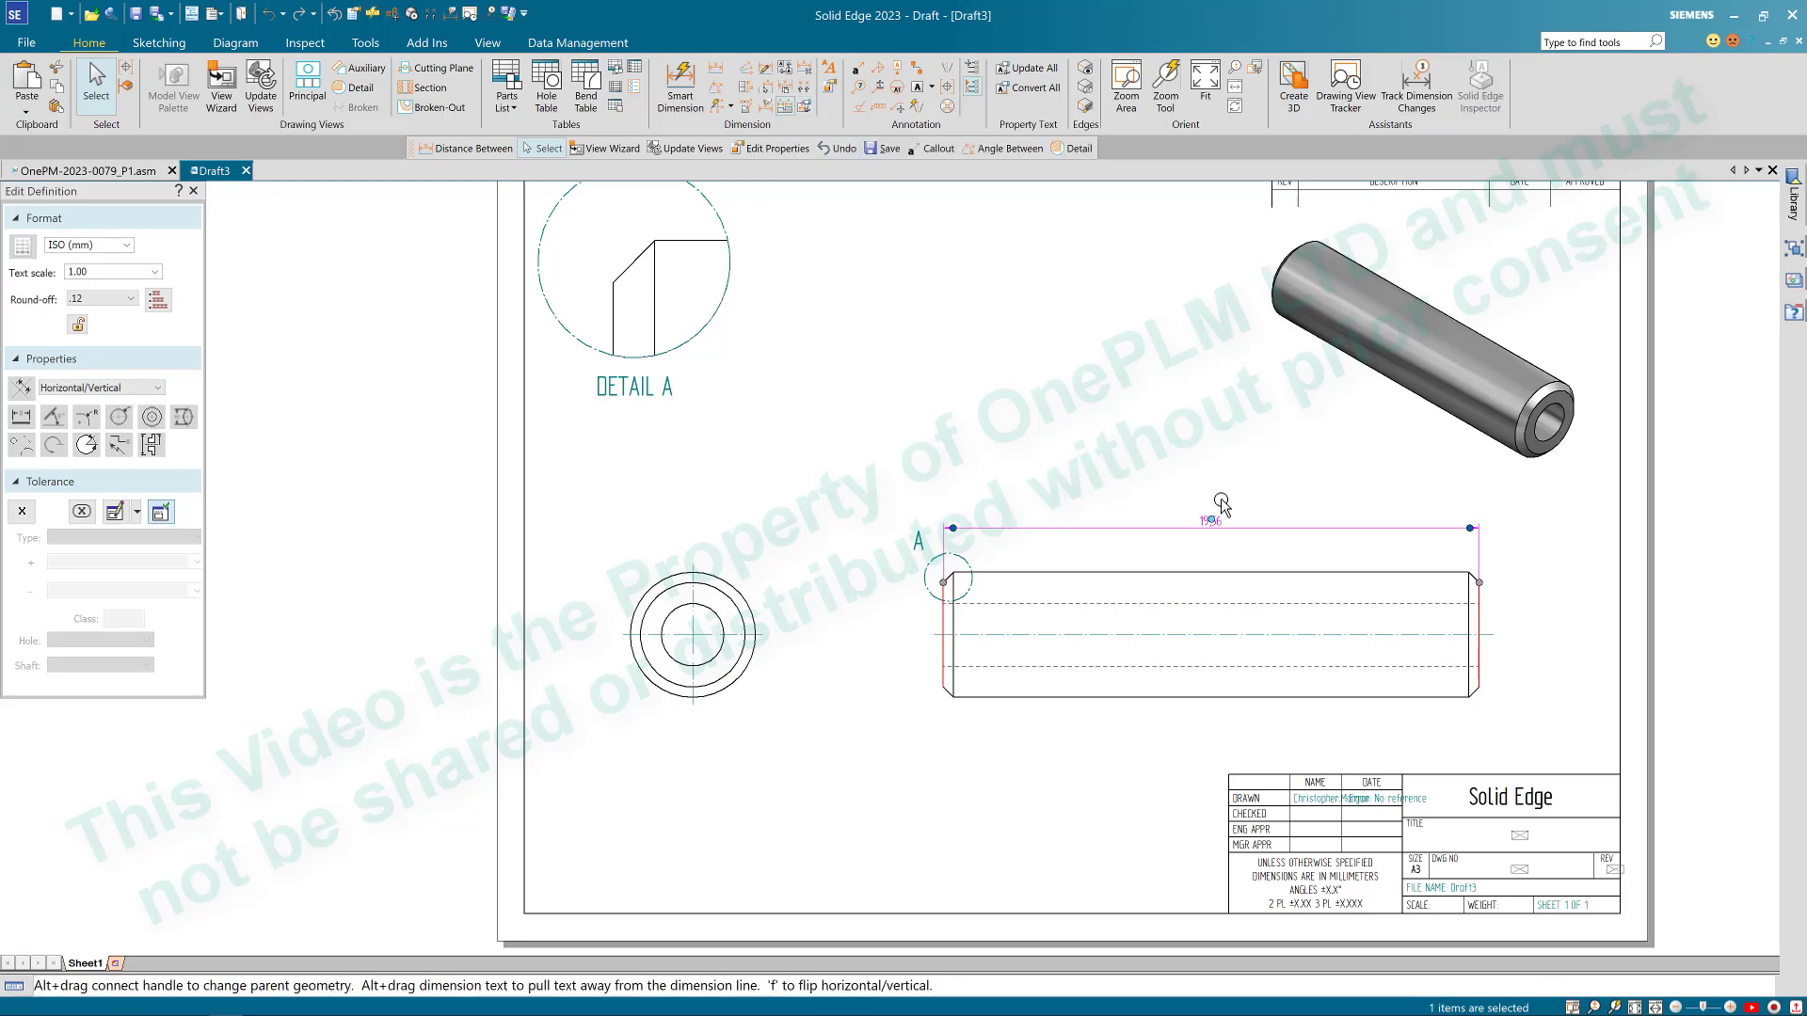
drag(1168, 529, 1167, 522)
scroll(1294, 489, up, 1)
click(1247, 480)
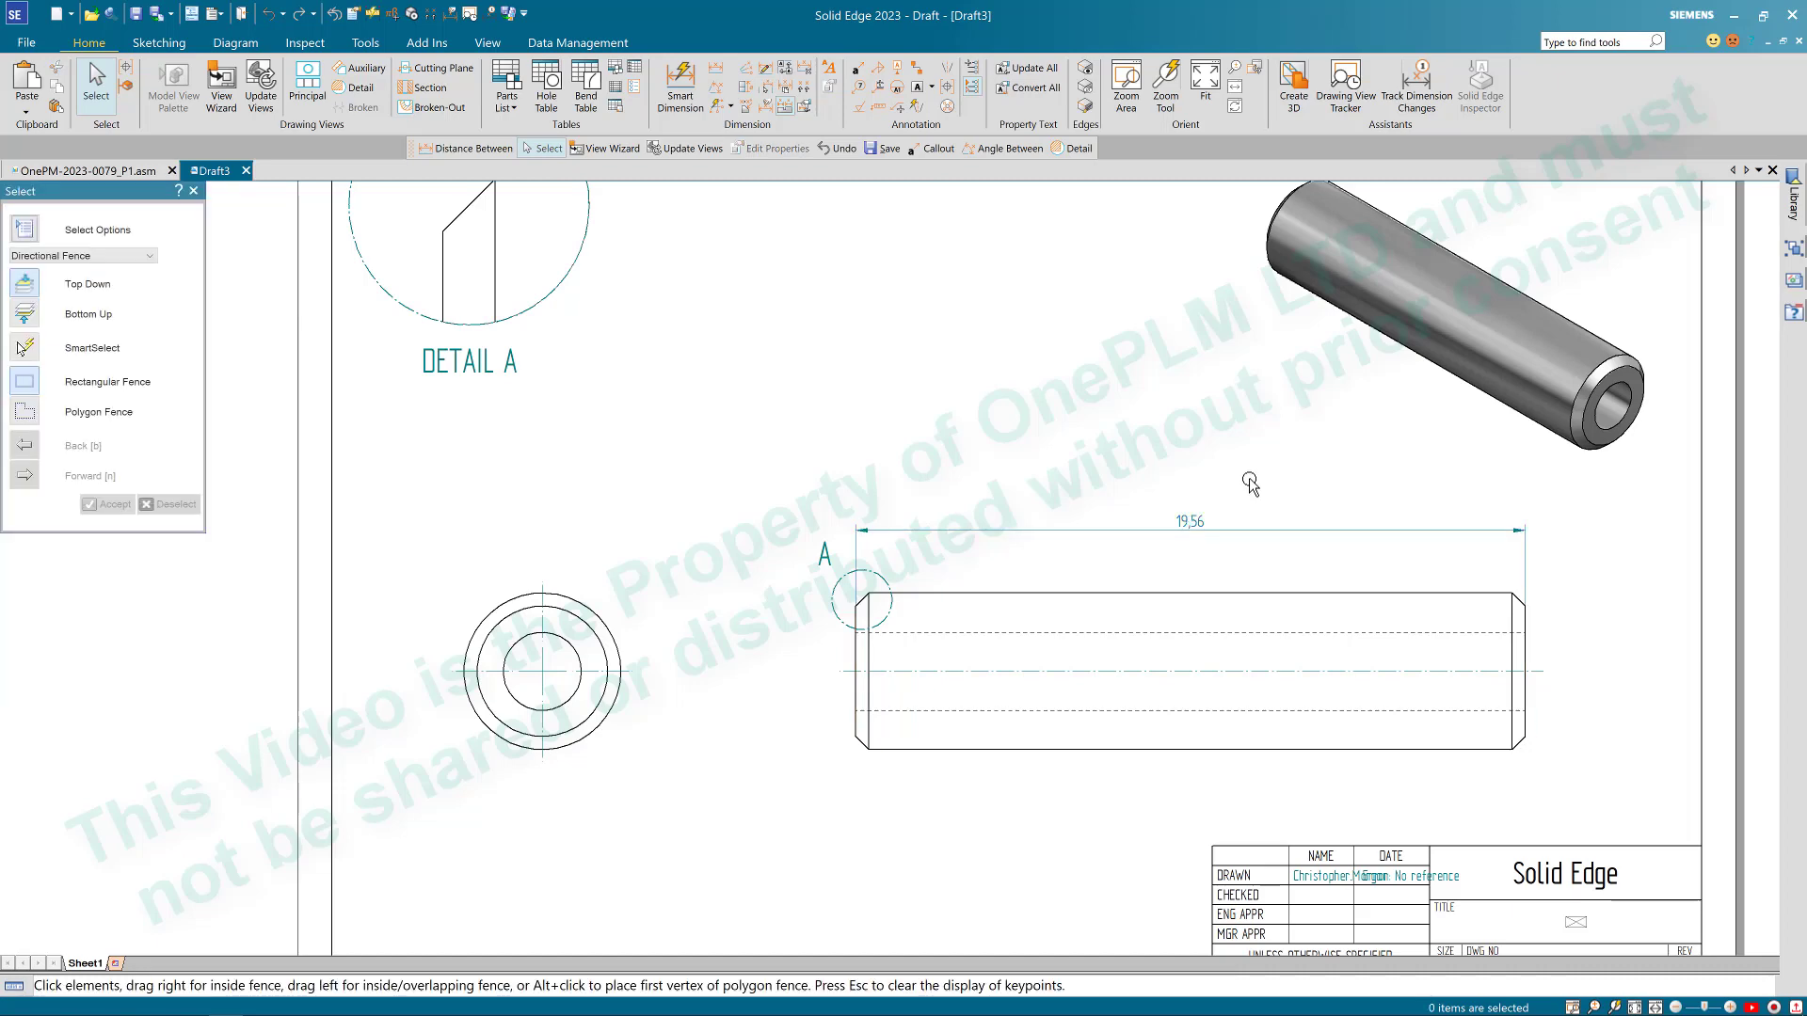
Step: Add concentric diameter dimensions for the front view's inner, middle and outer circles, stacked above the view
middle_drag(1133, 499, 1171, 486)
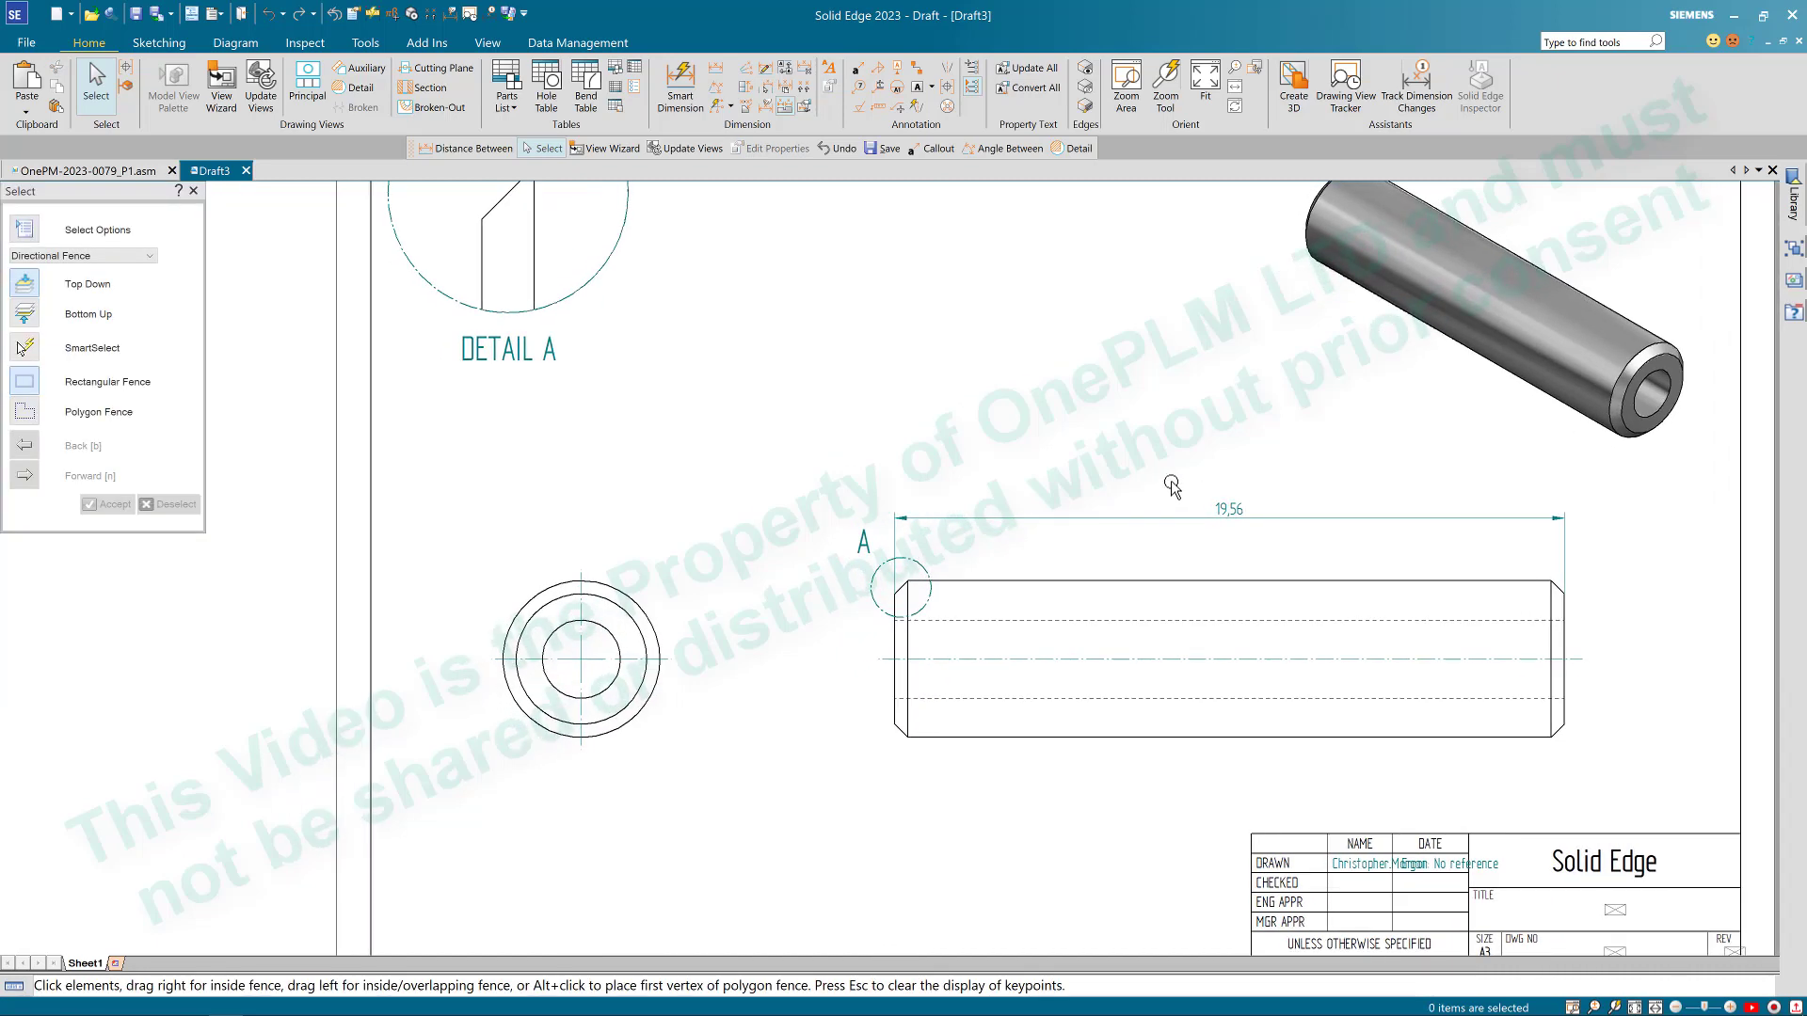
middle_drag(1044, 478, 1064, 473)
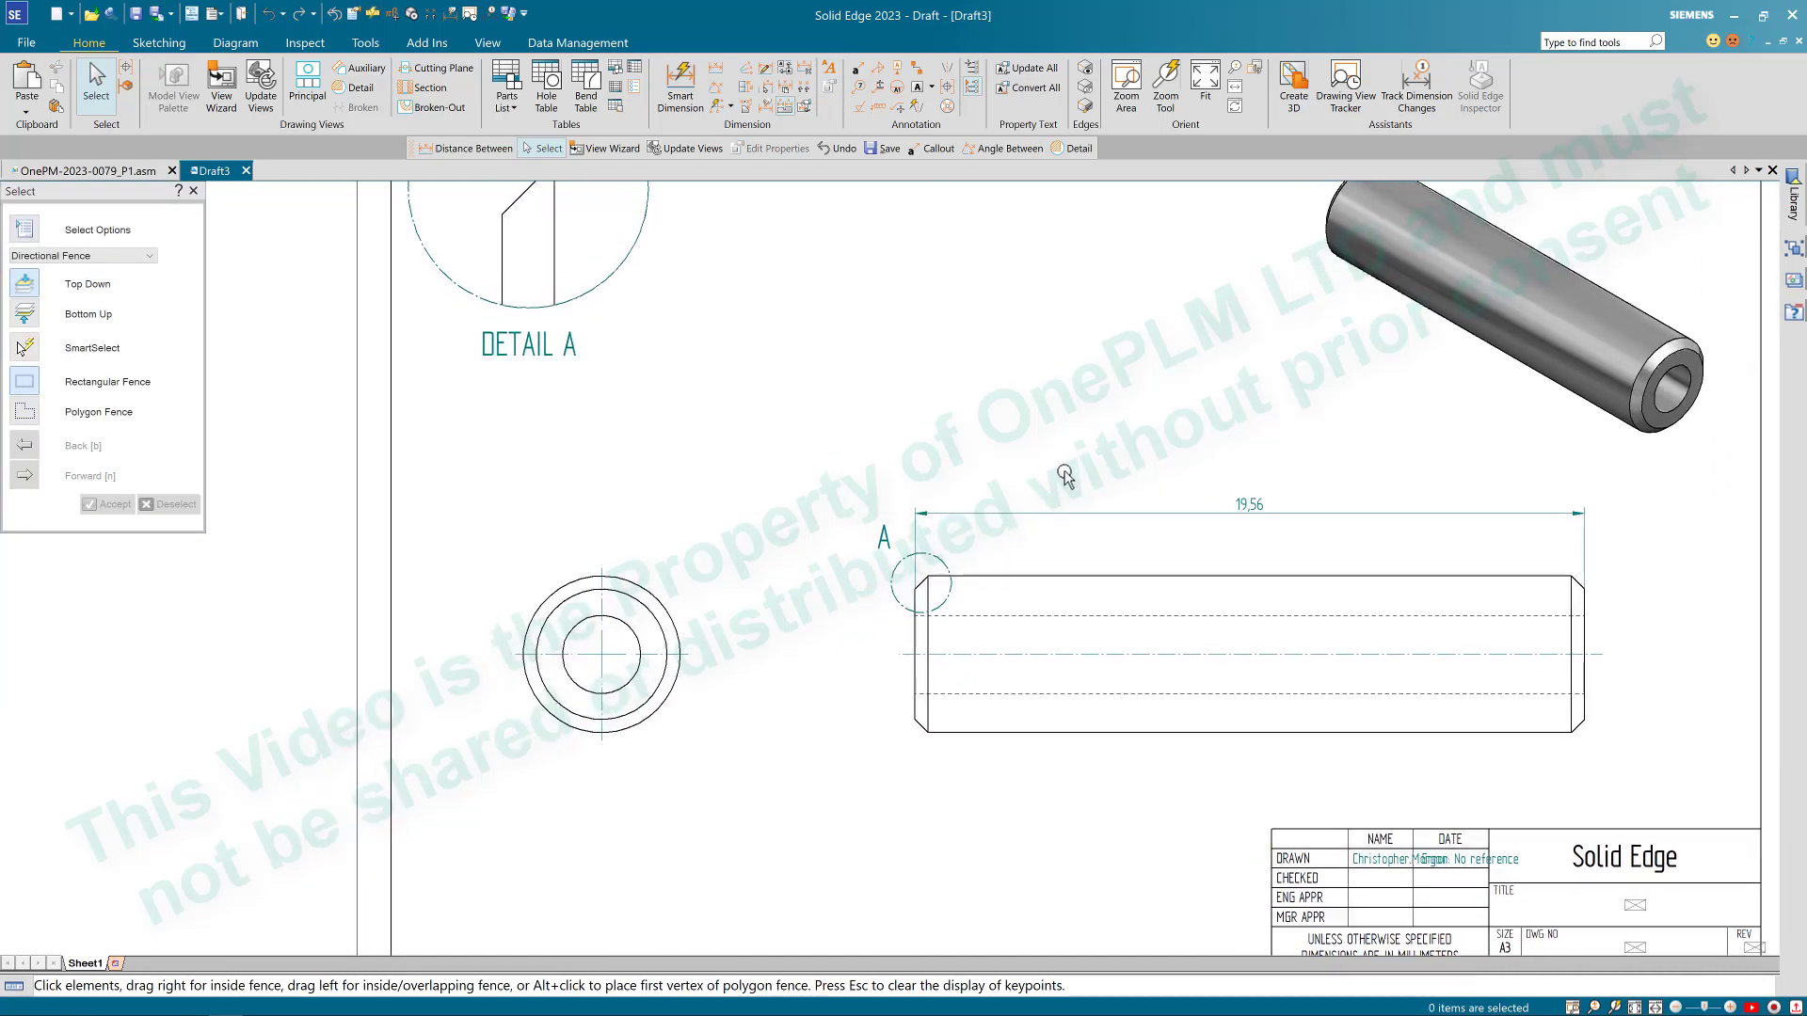
click(690, 102)
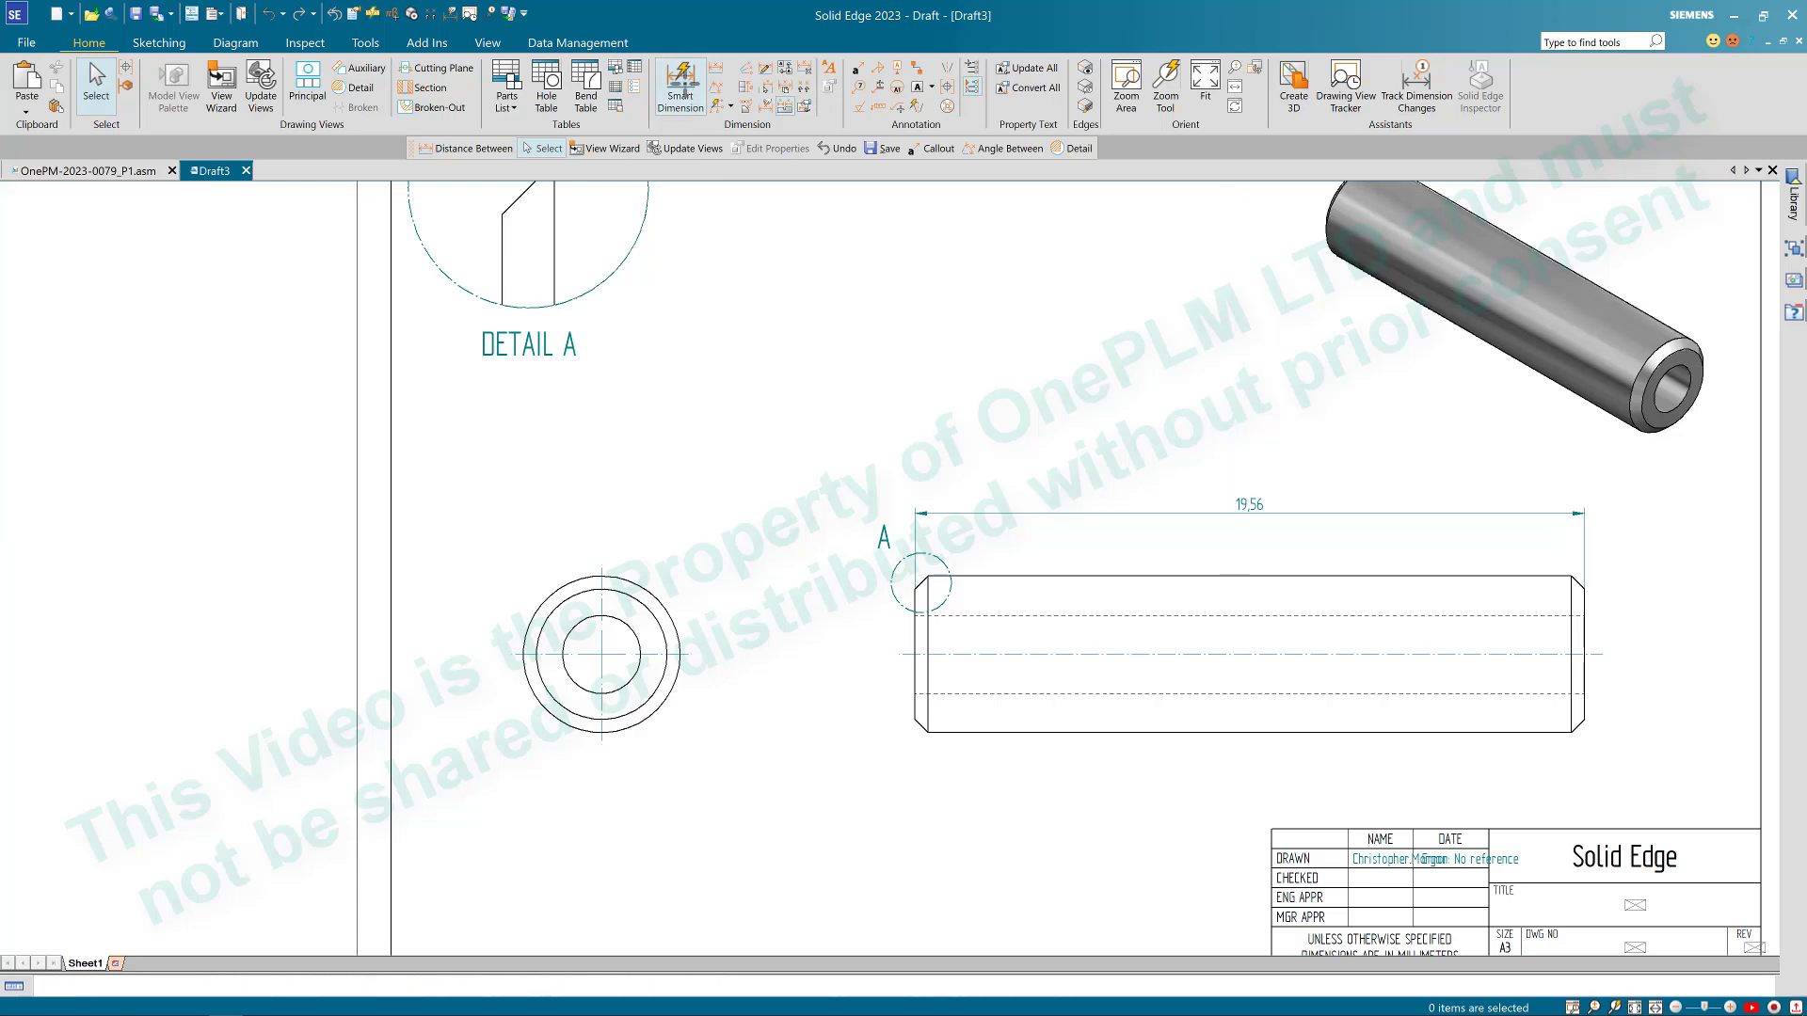
click(619, 623)
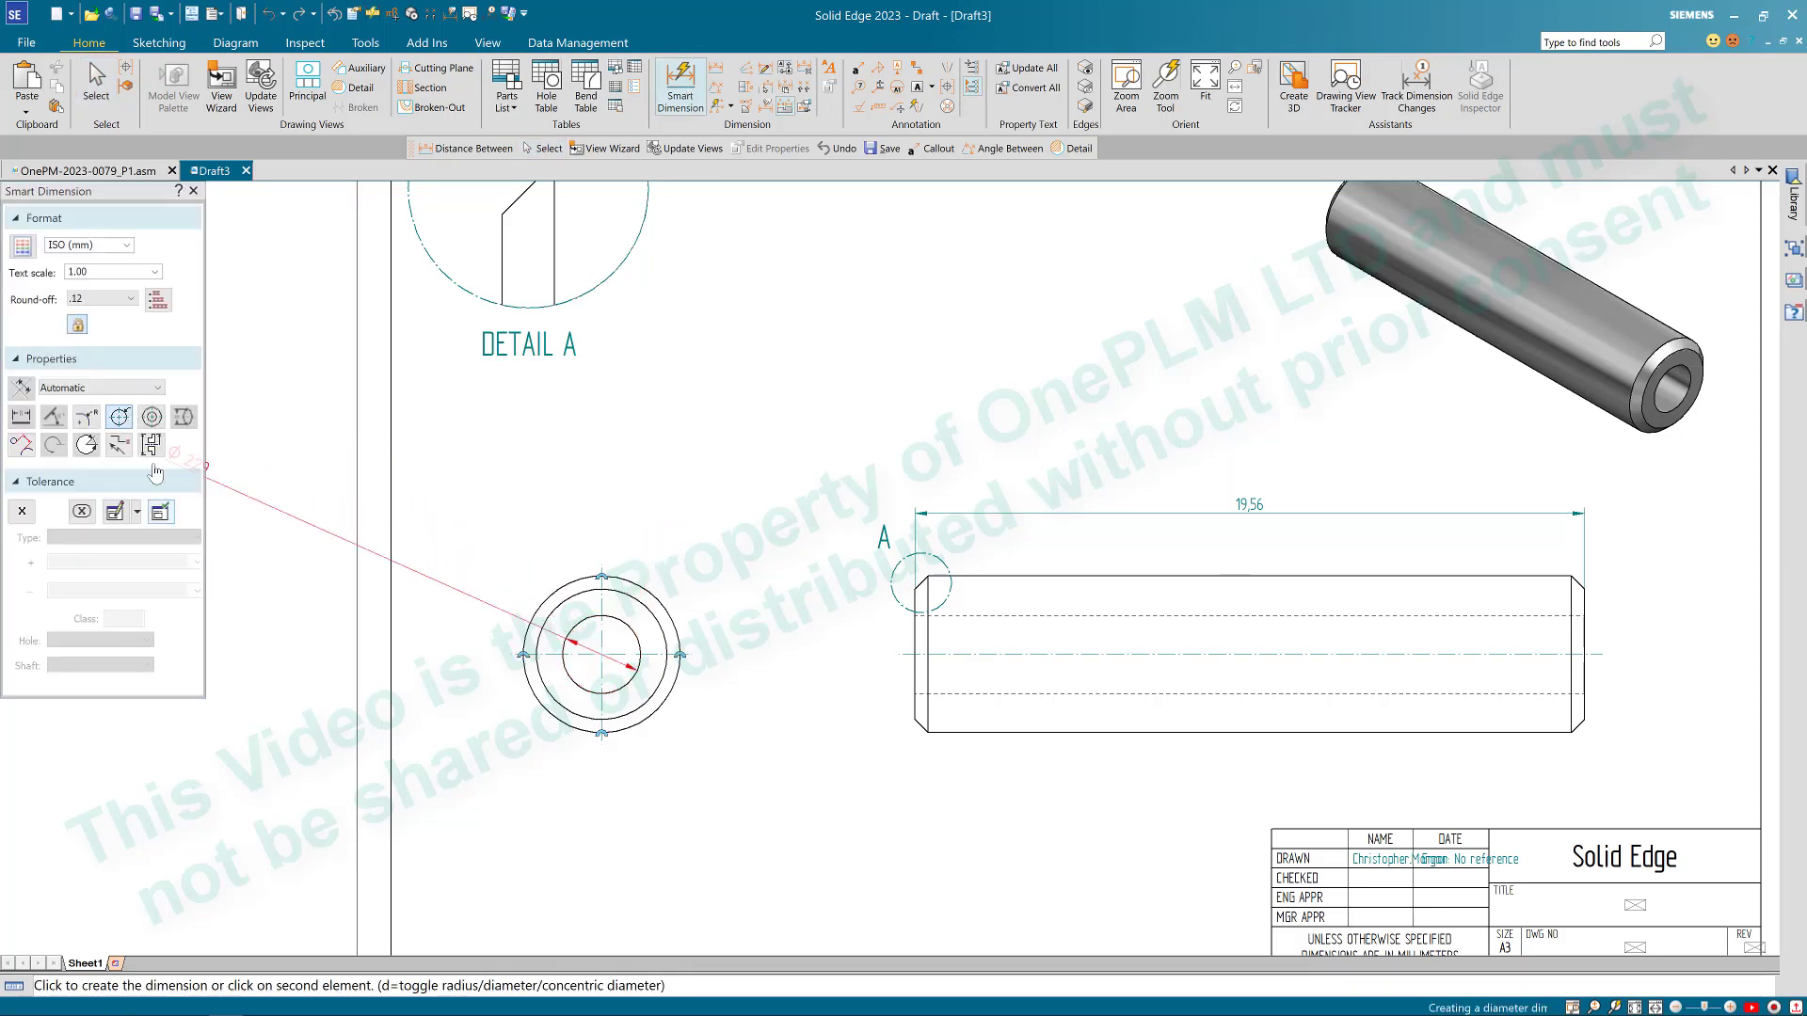
click(153, 419)
click(595, 545)
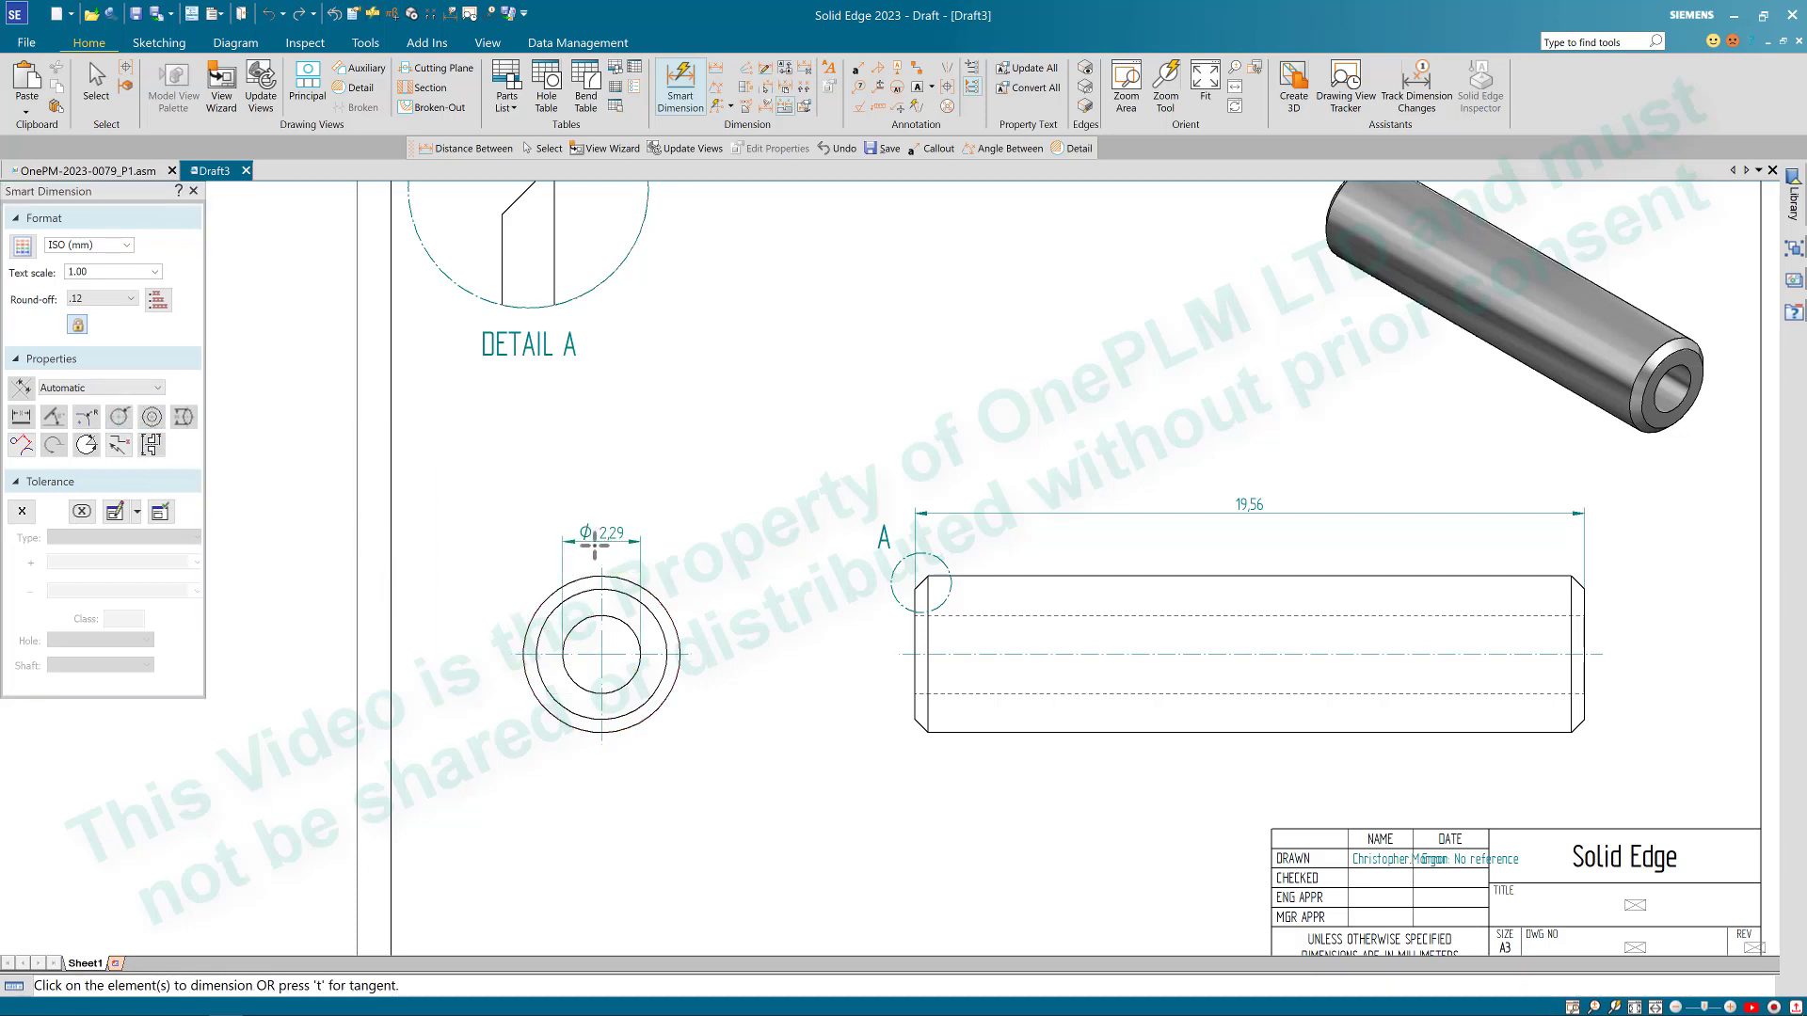
click(623, 592)
click(628, 580)
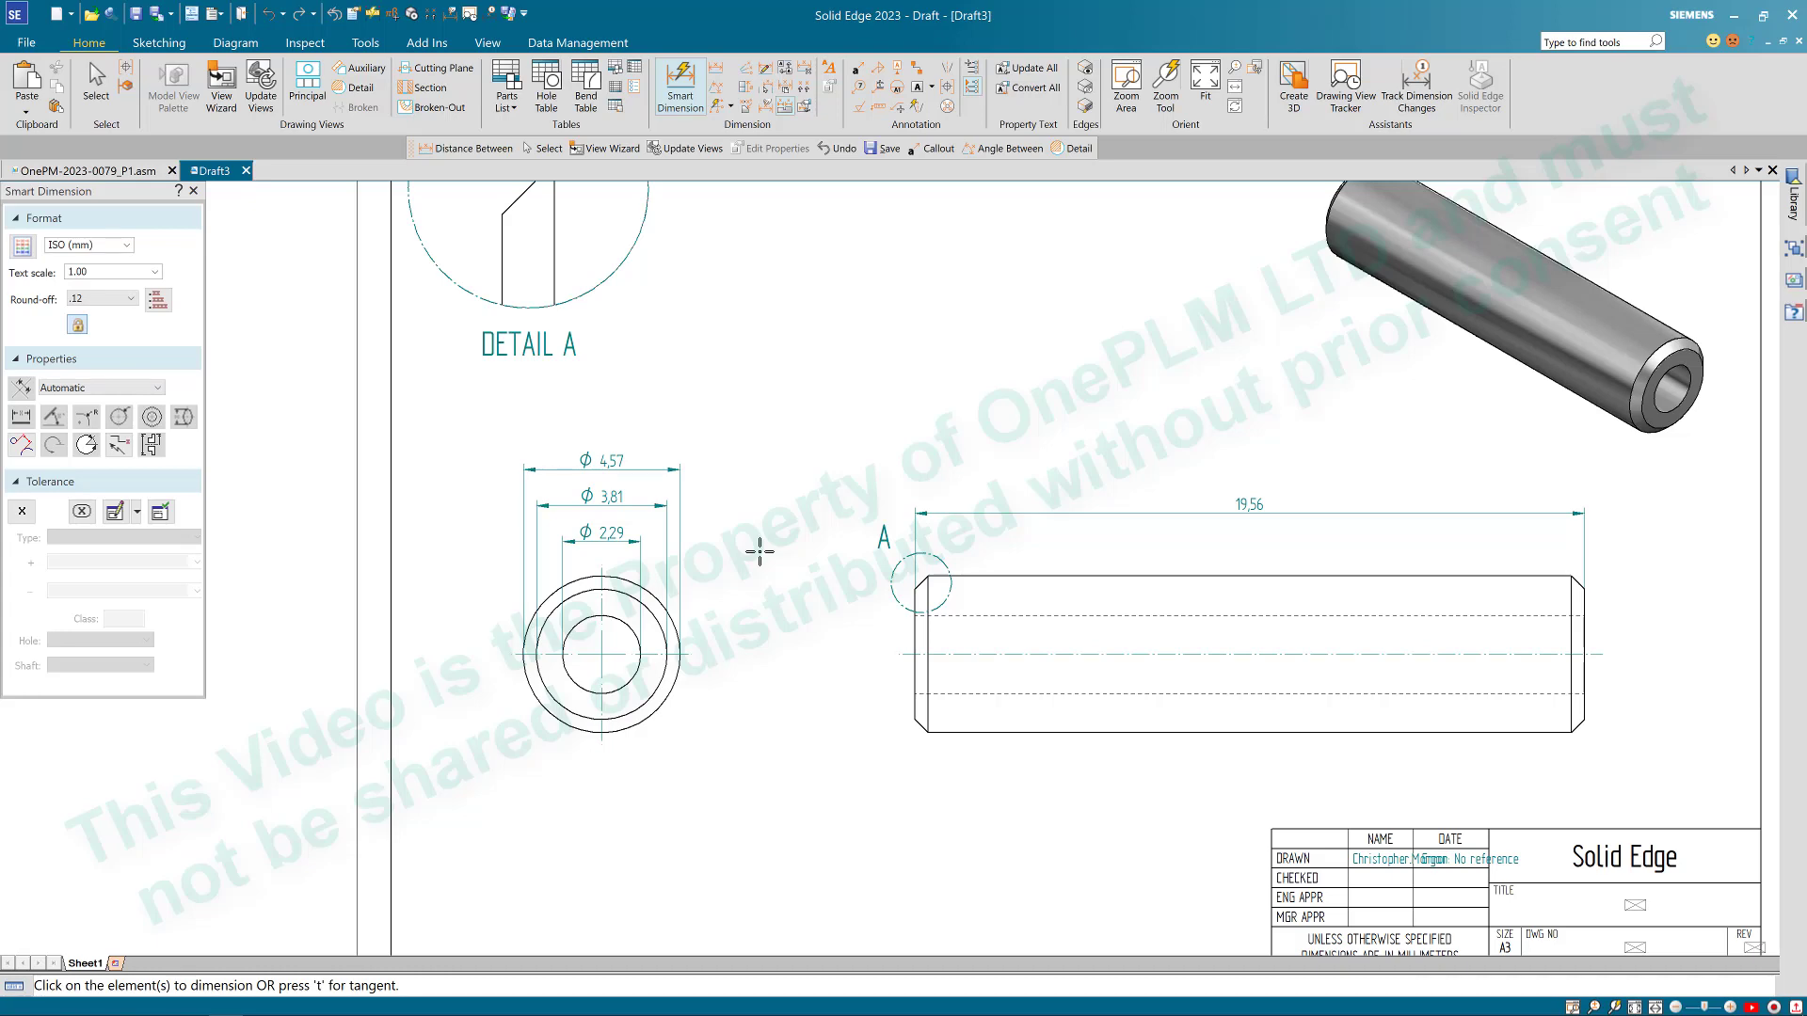
key(Escape)
scroll(749, 569, down, 3)
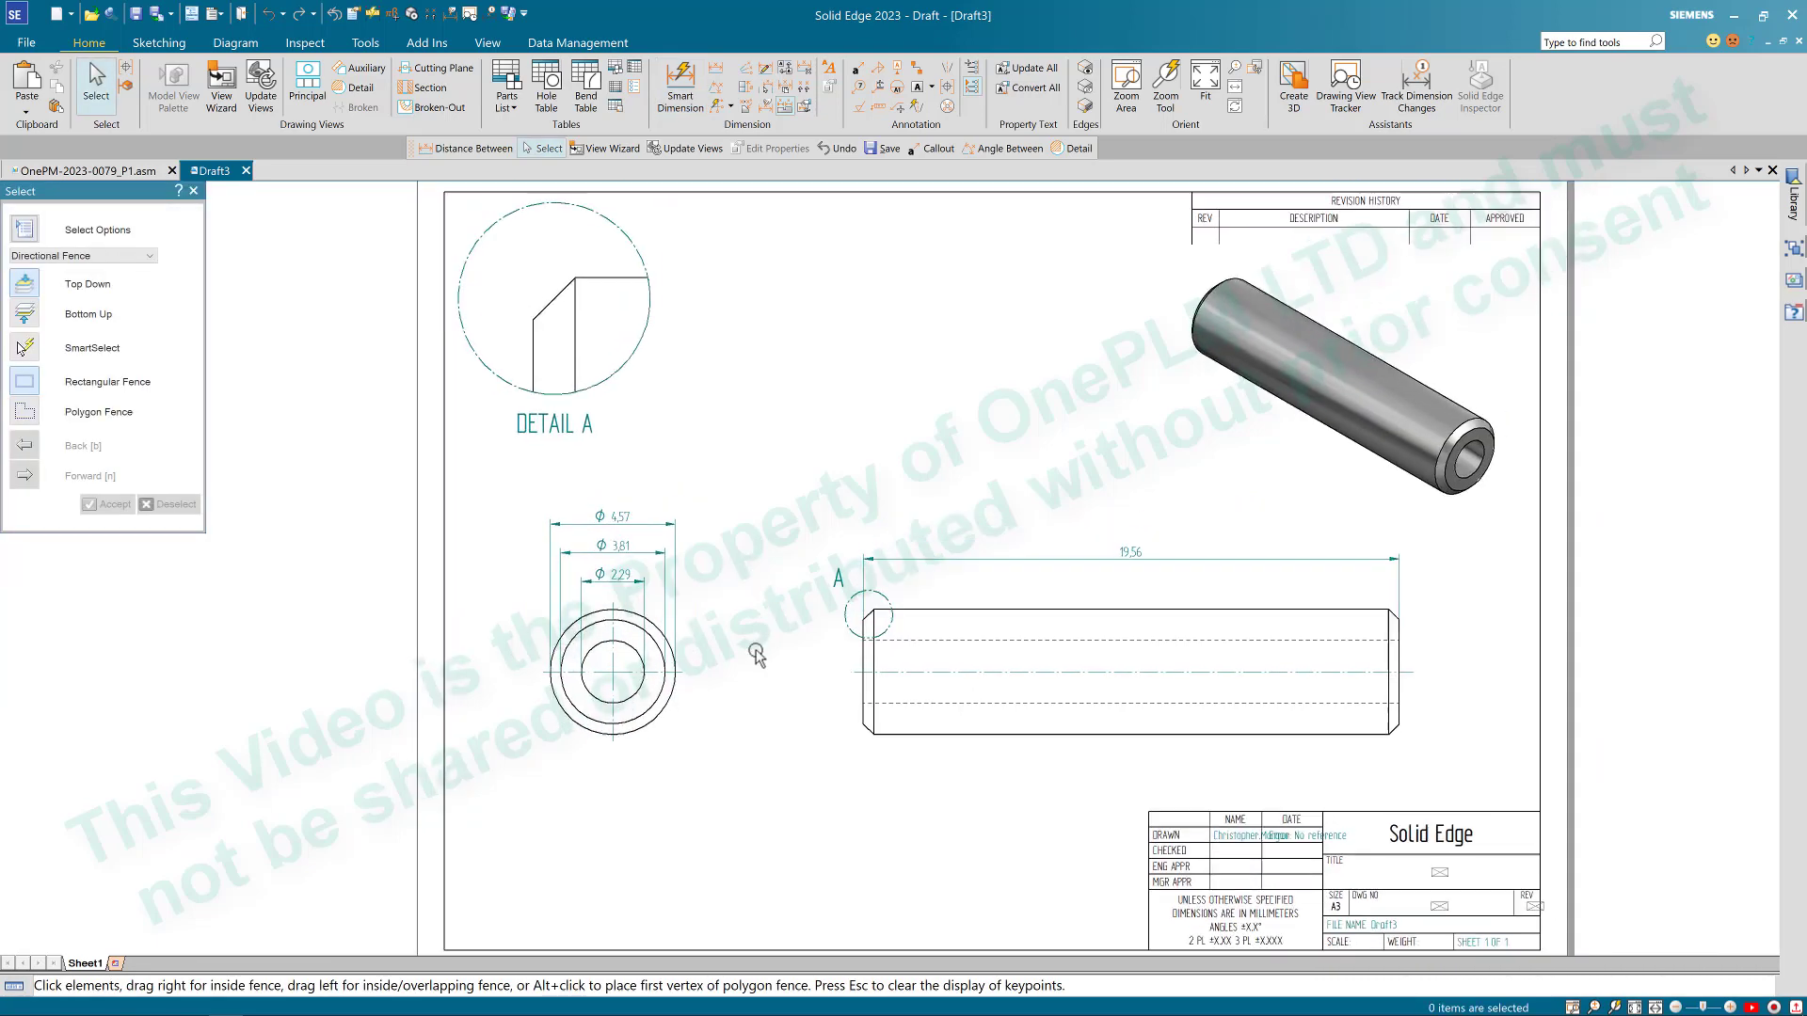
Step: Add a Callout Perpendicular chamfer dimension to Detail A's sloped edge, using the adjoining horizontal edge as base line and placing the text inside the detail circle
scroll(753, 632, up, 1)
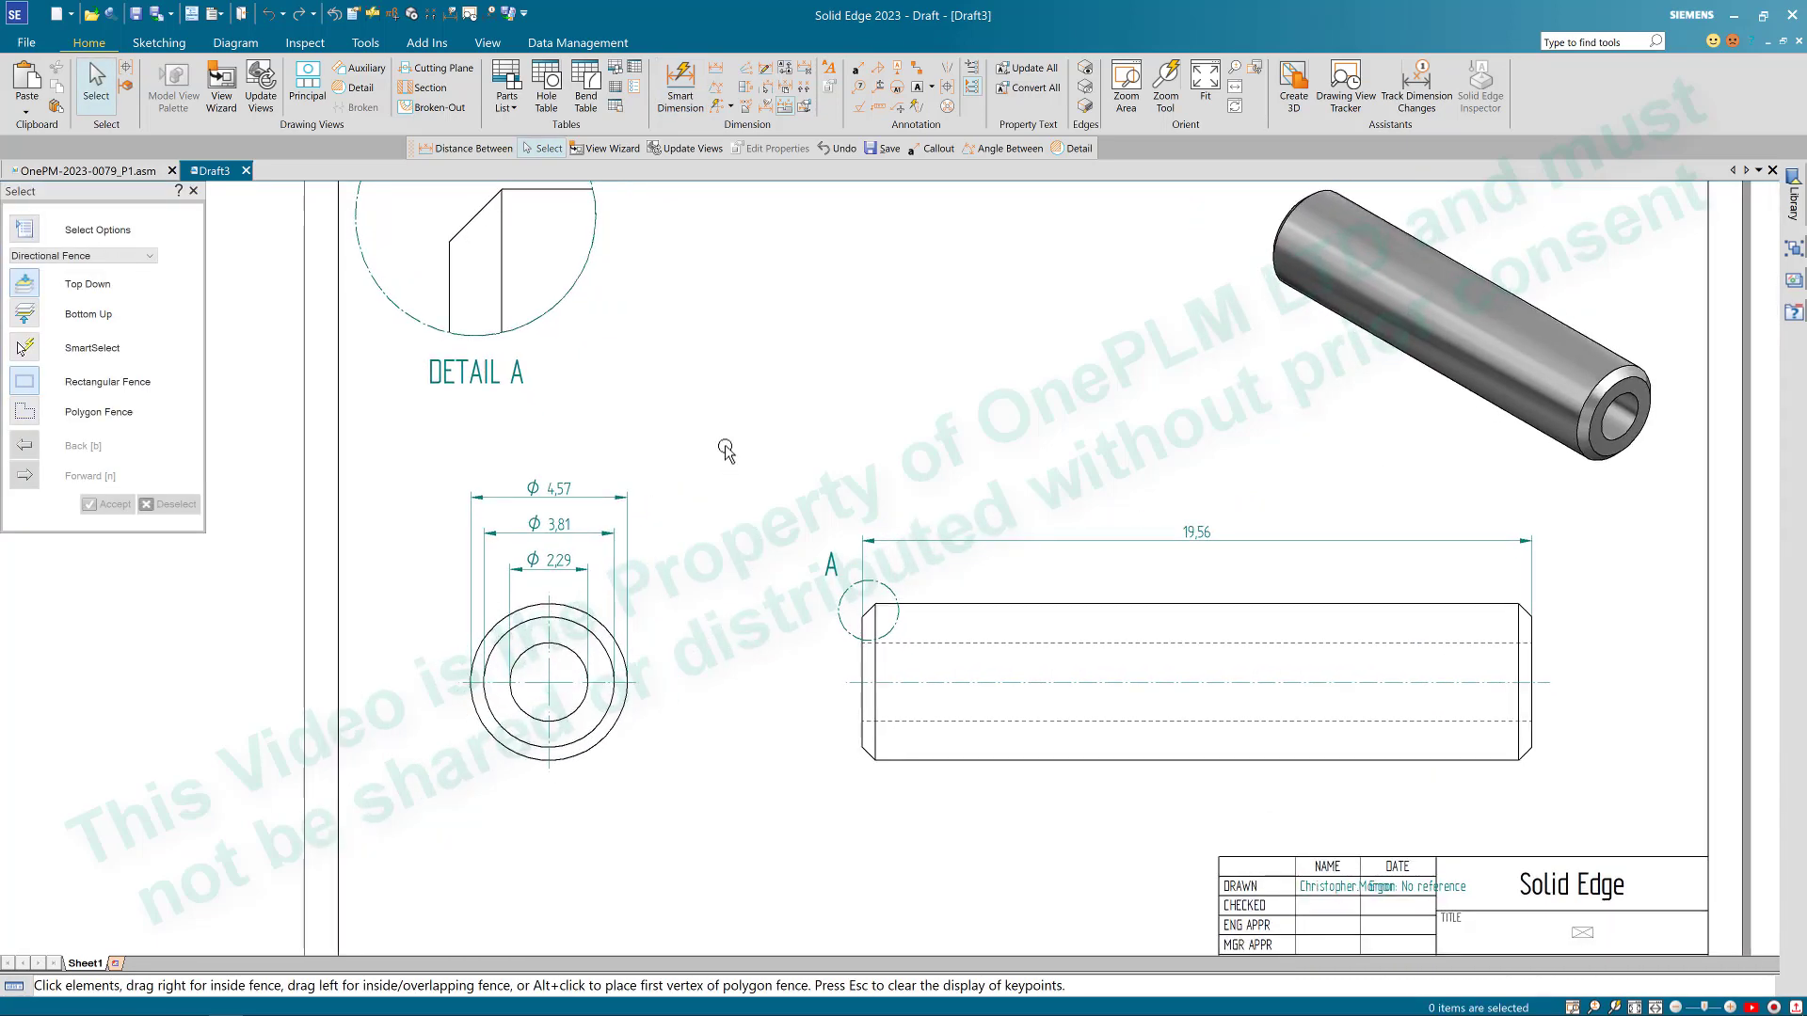
scroll(918, 675, up, 2)
click(746, 106)
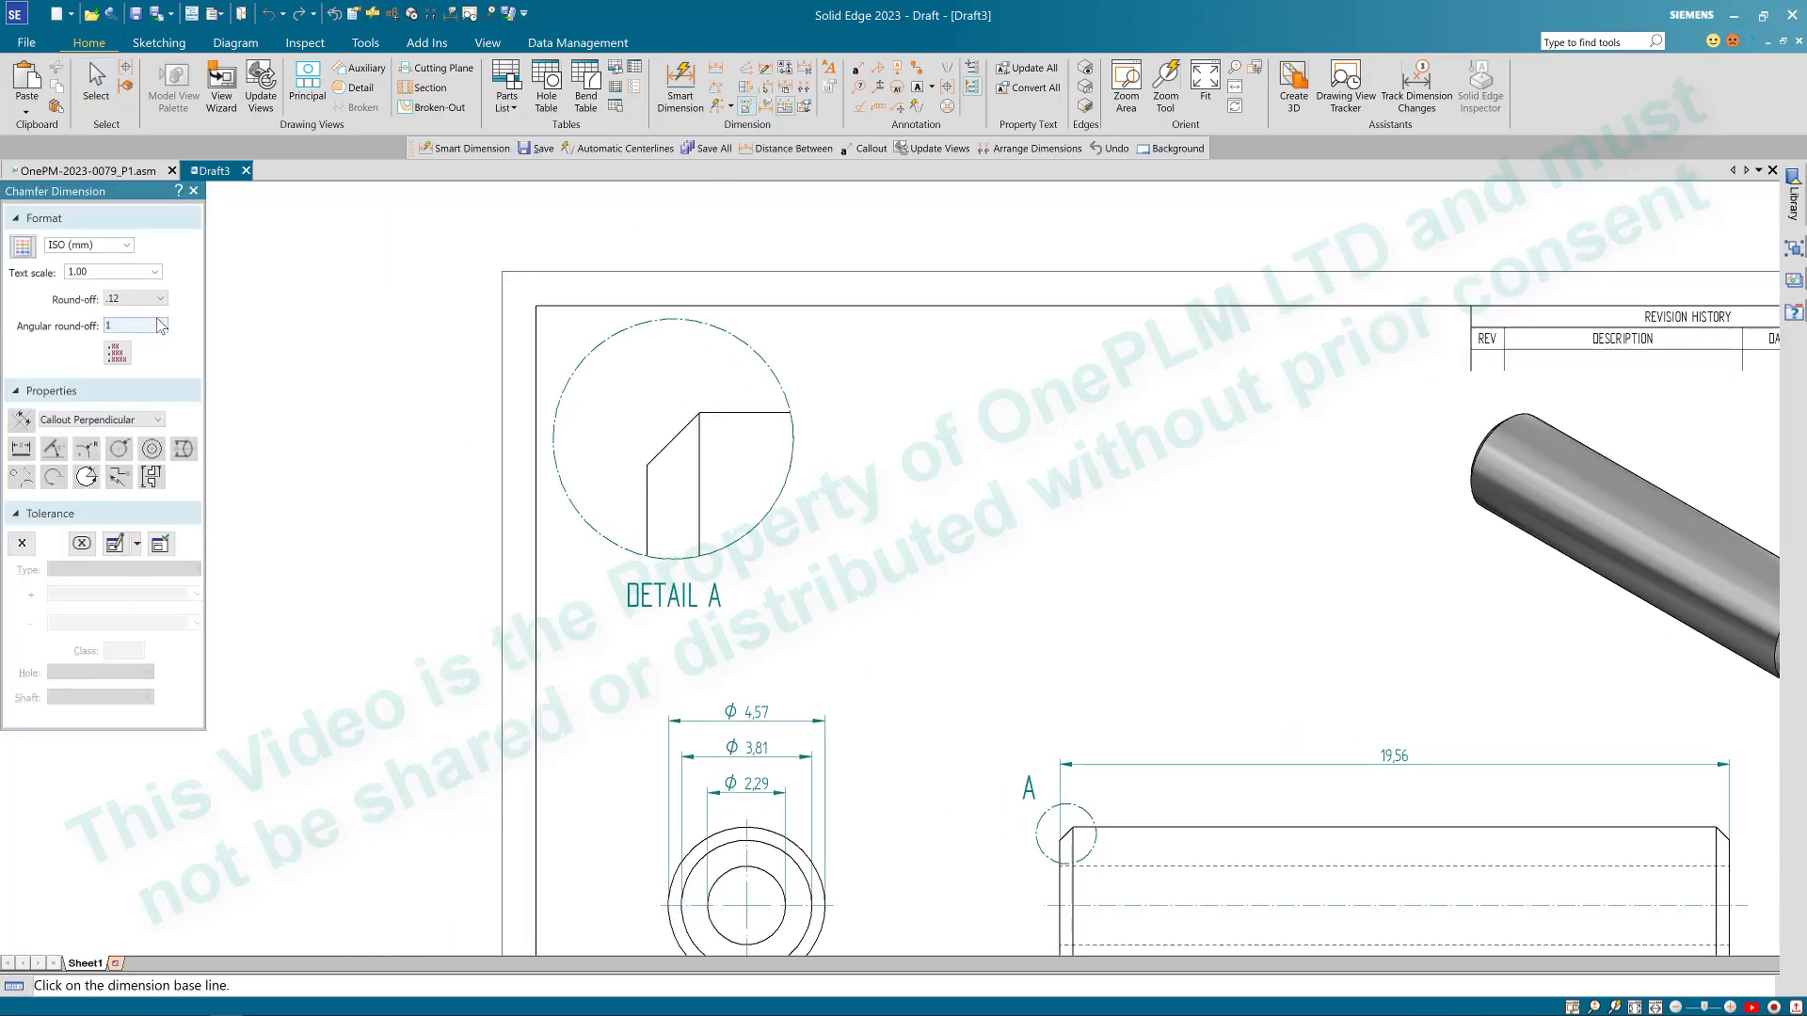
click(158, 420)
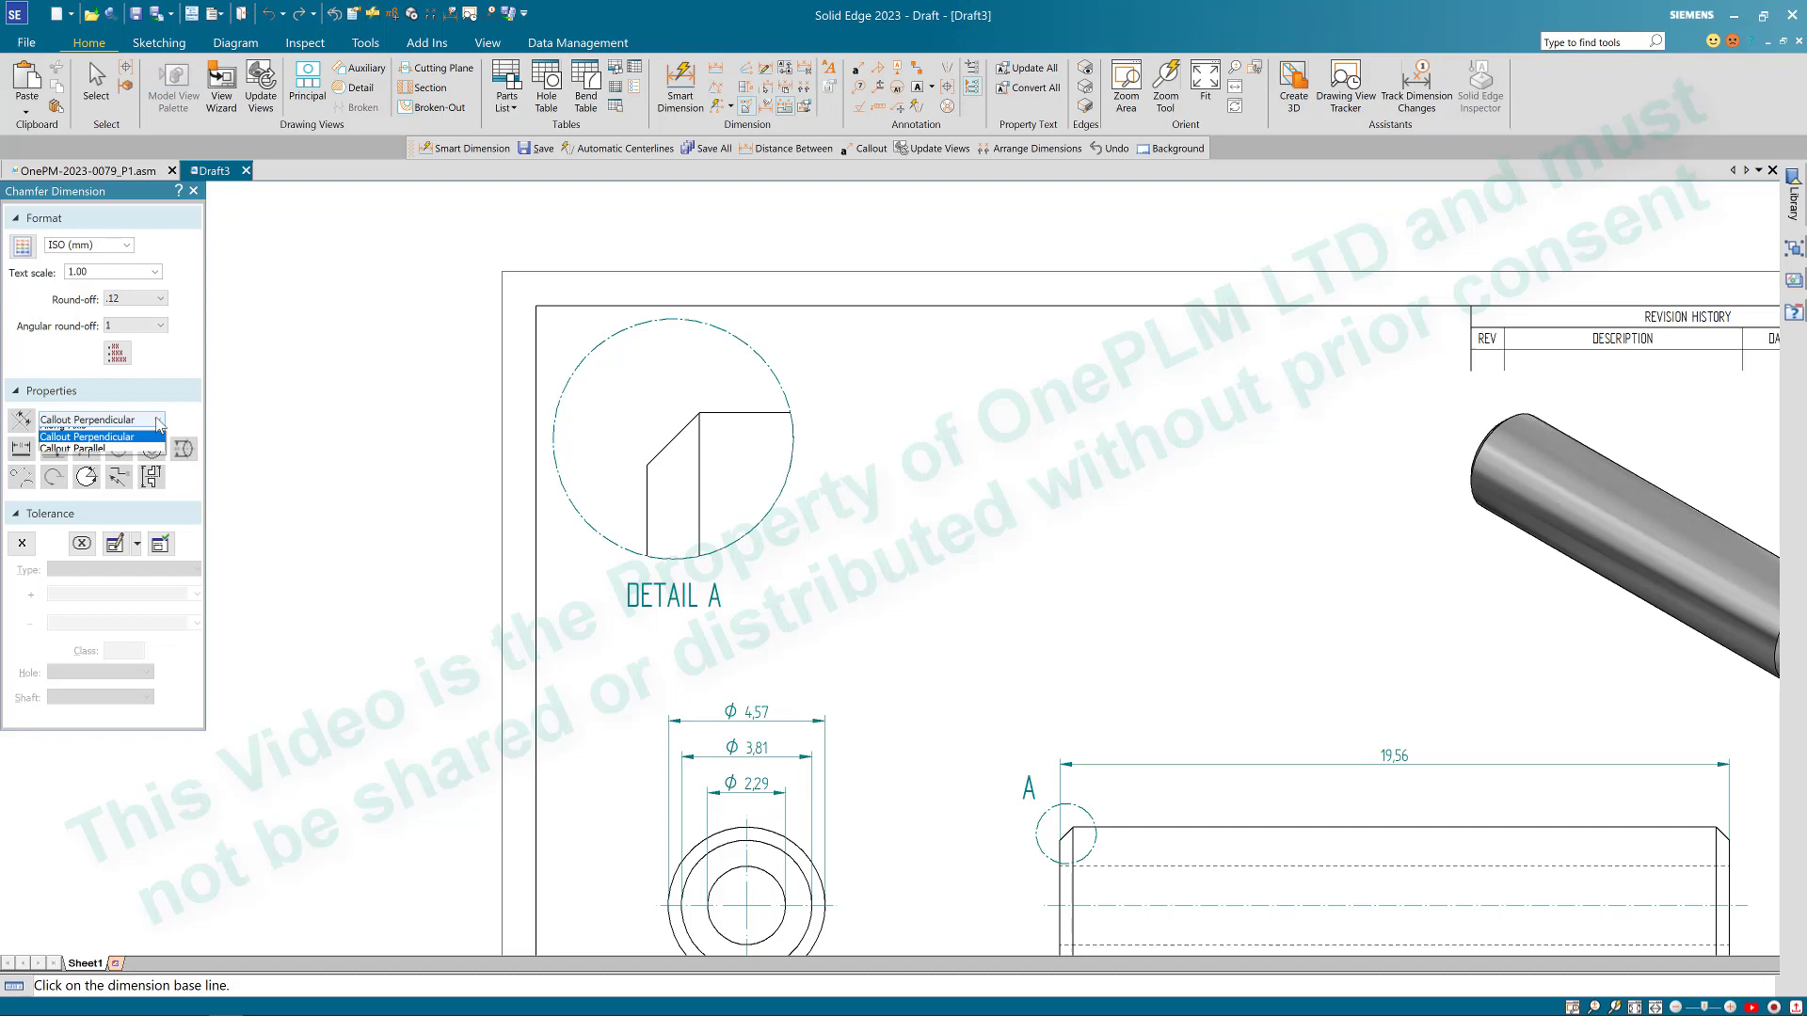
click(103, 458)
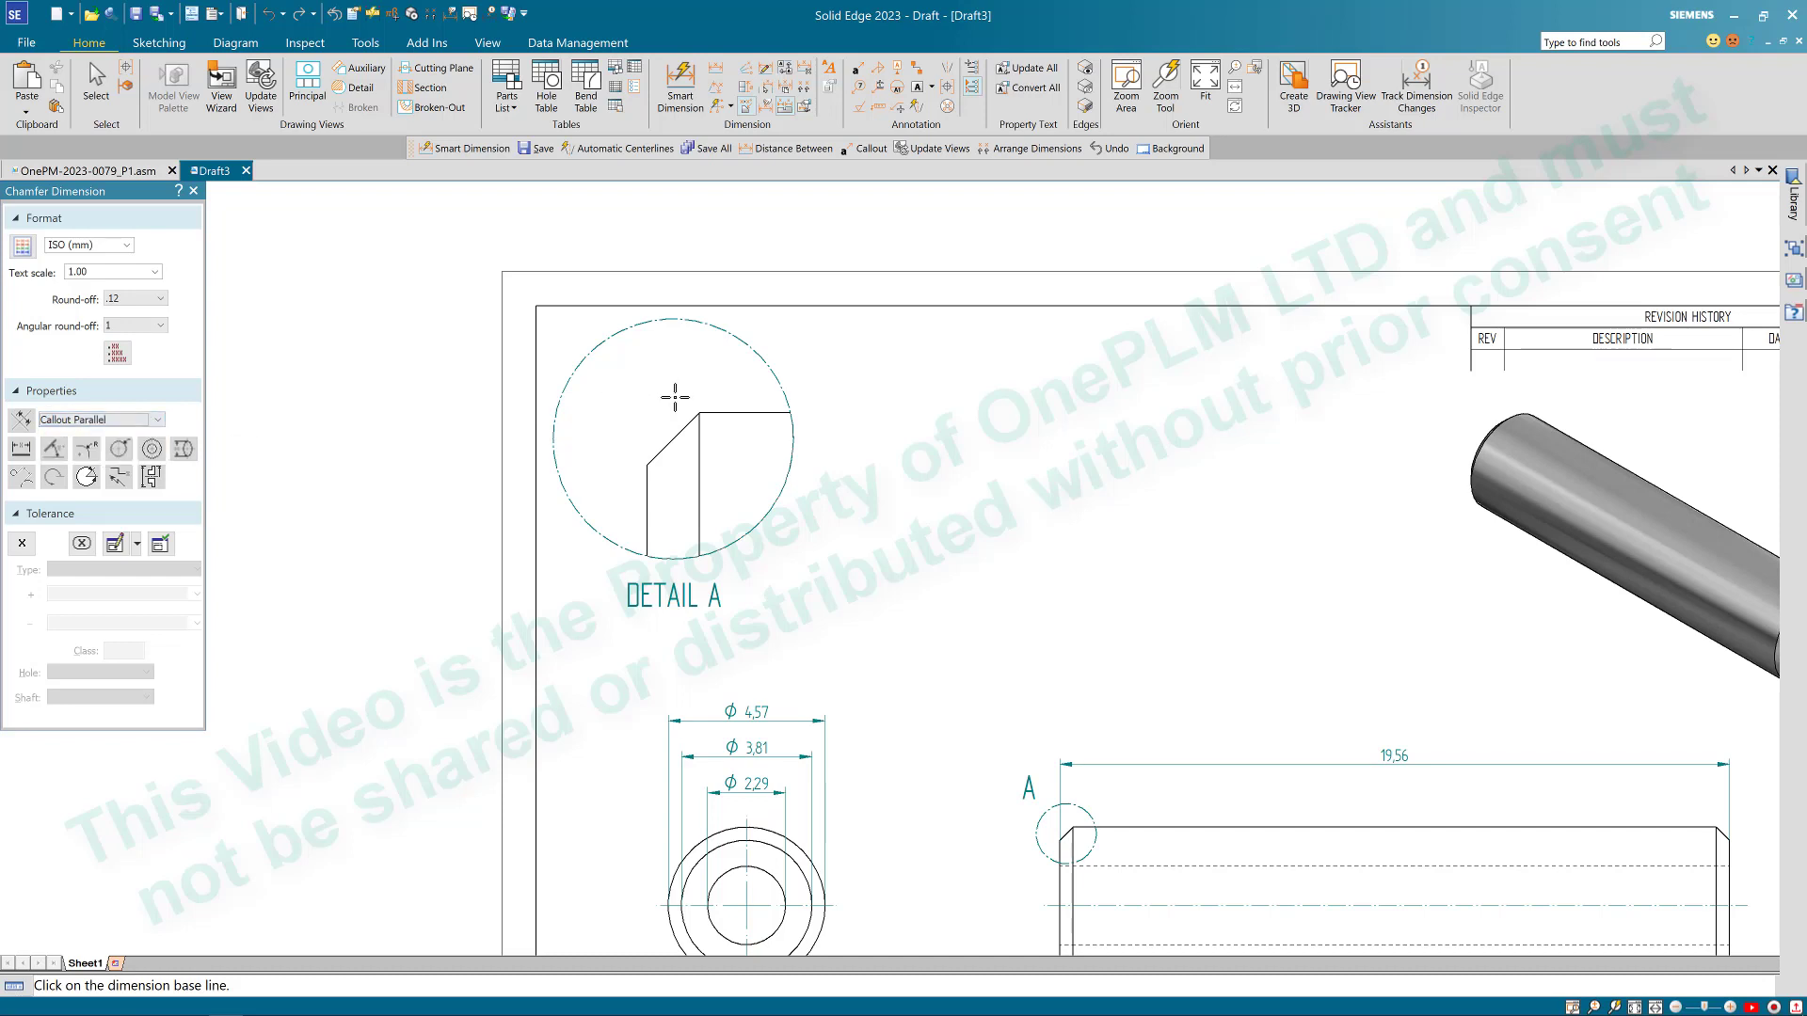
click(721, 412)
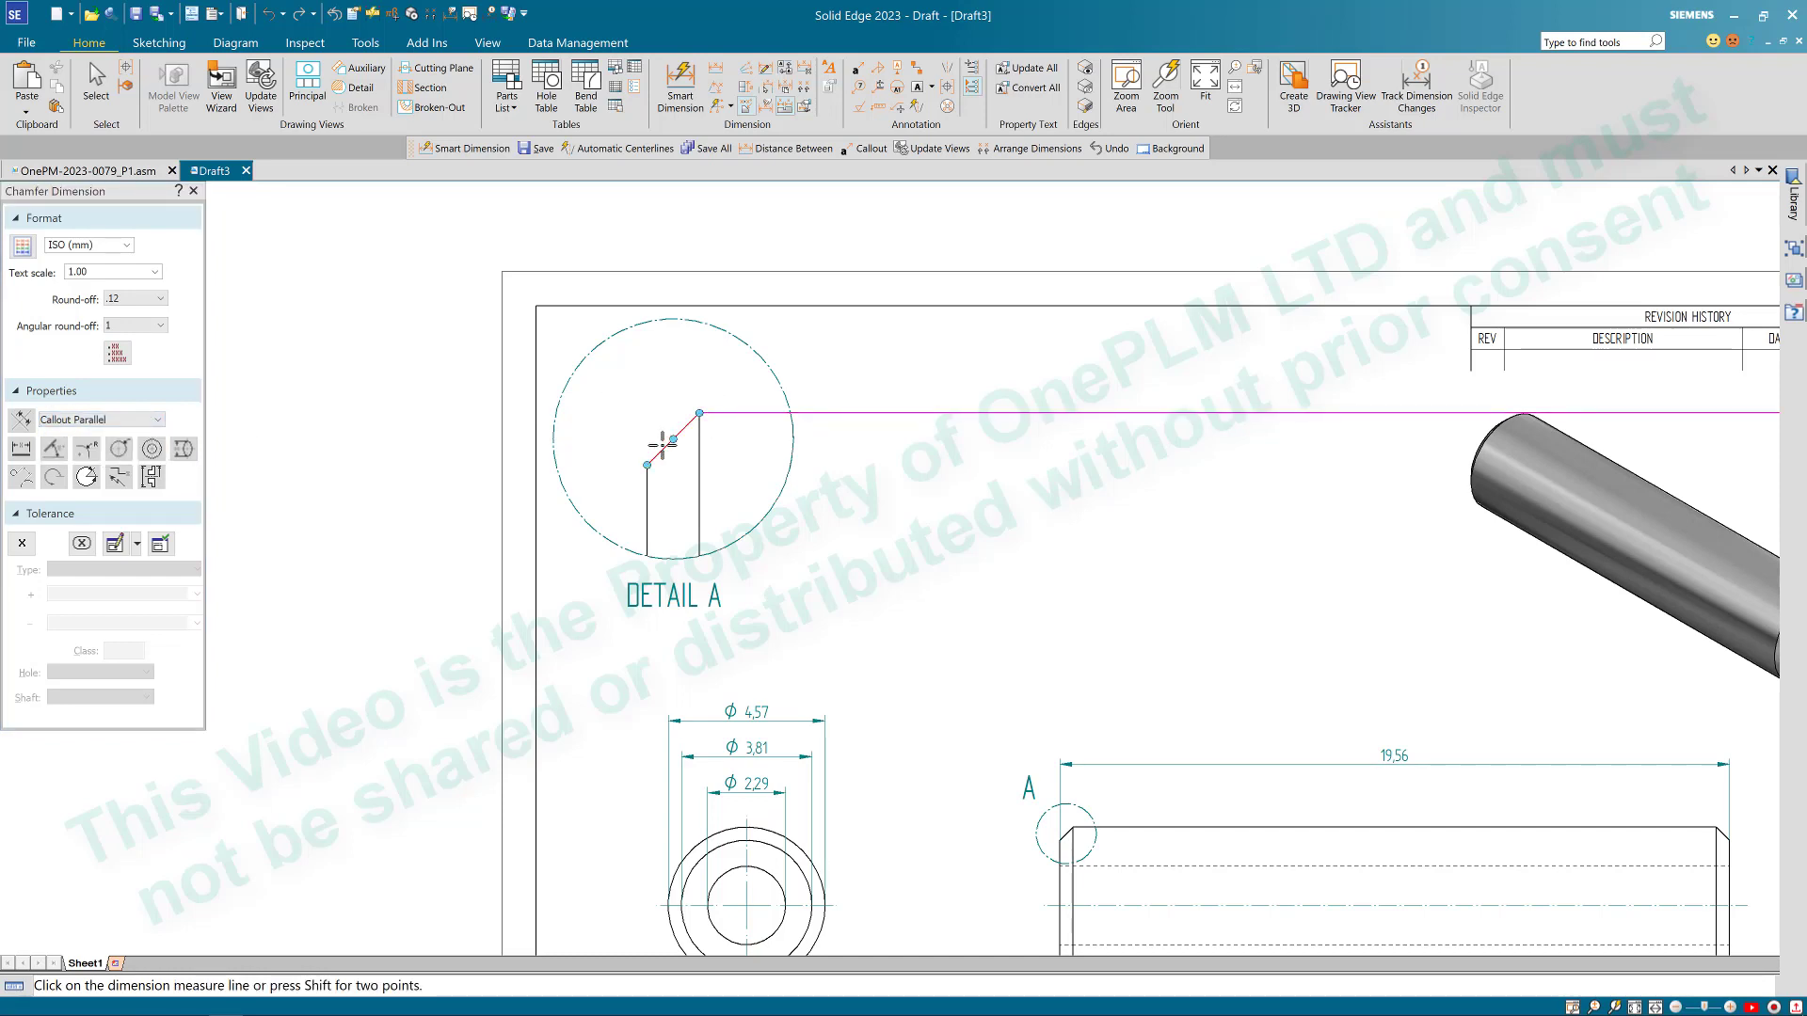
click(662, 444)
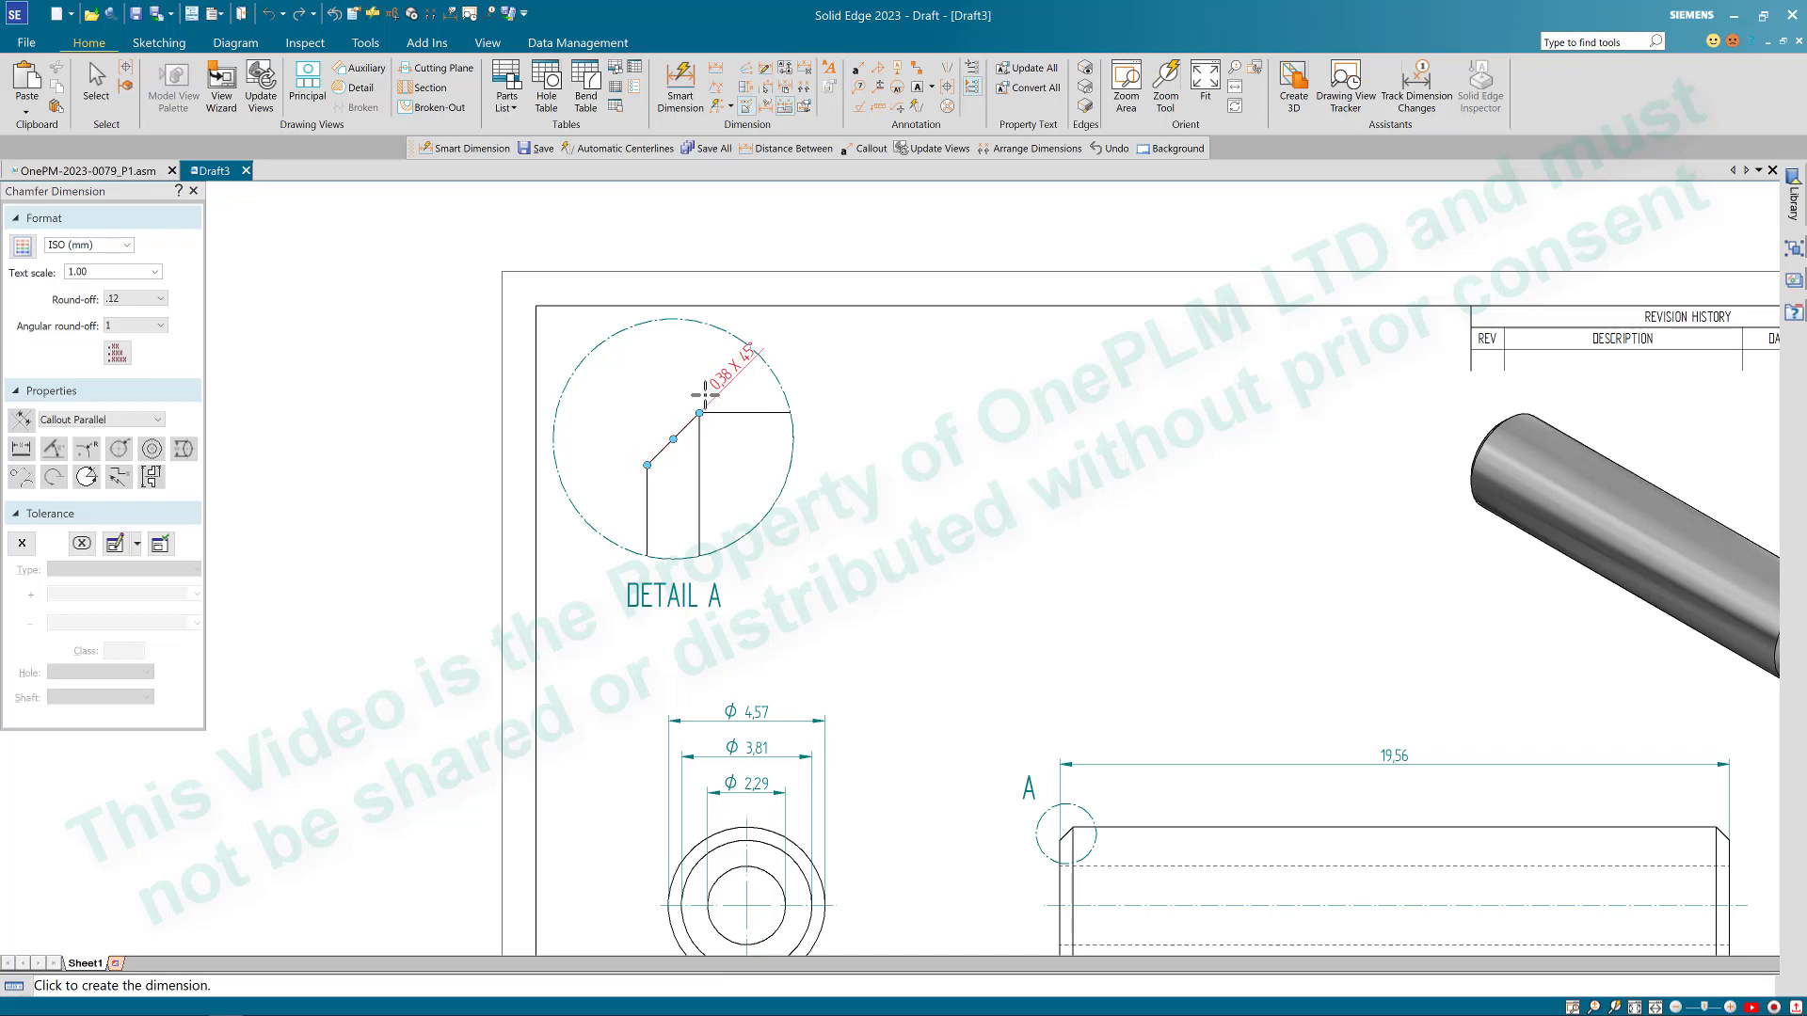
click(157, 420)
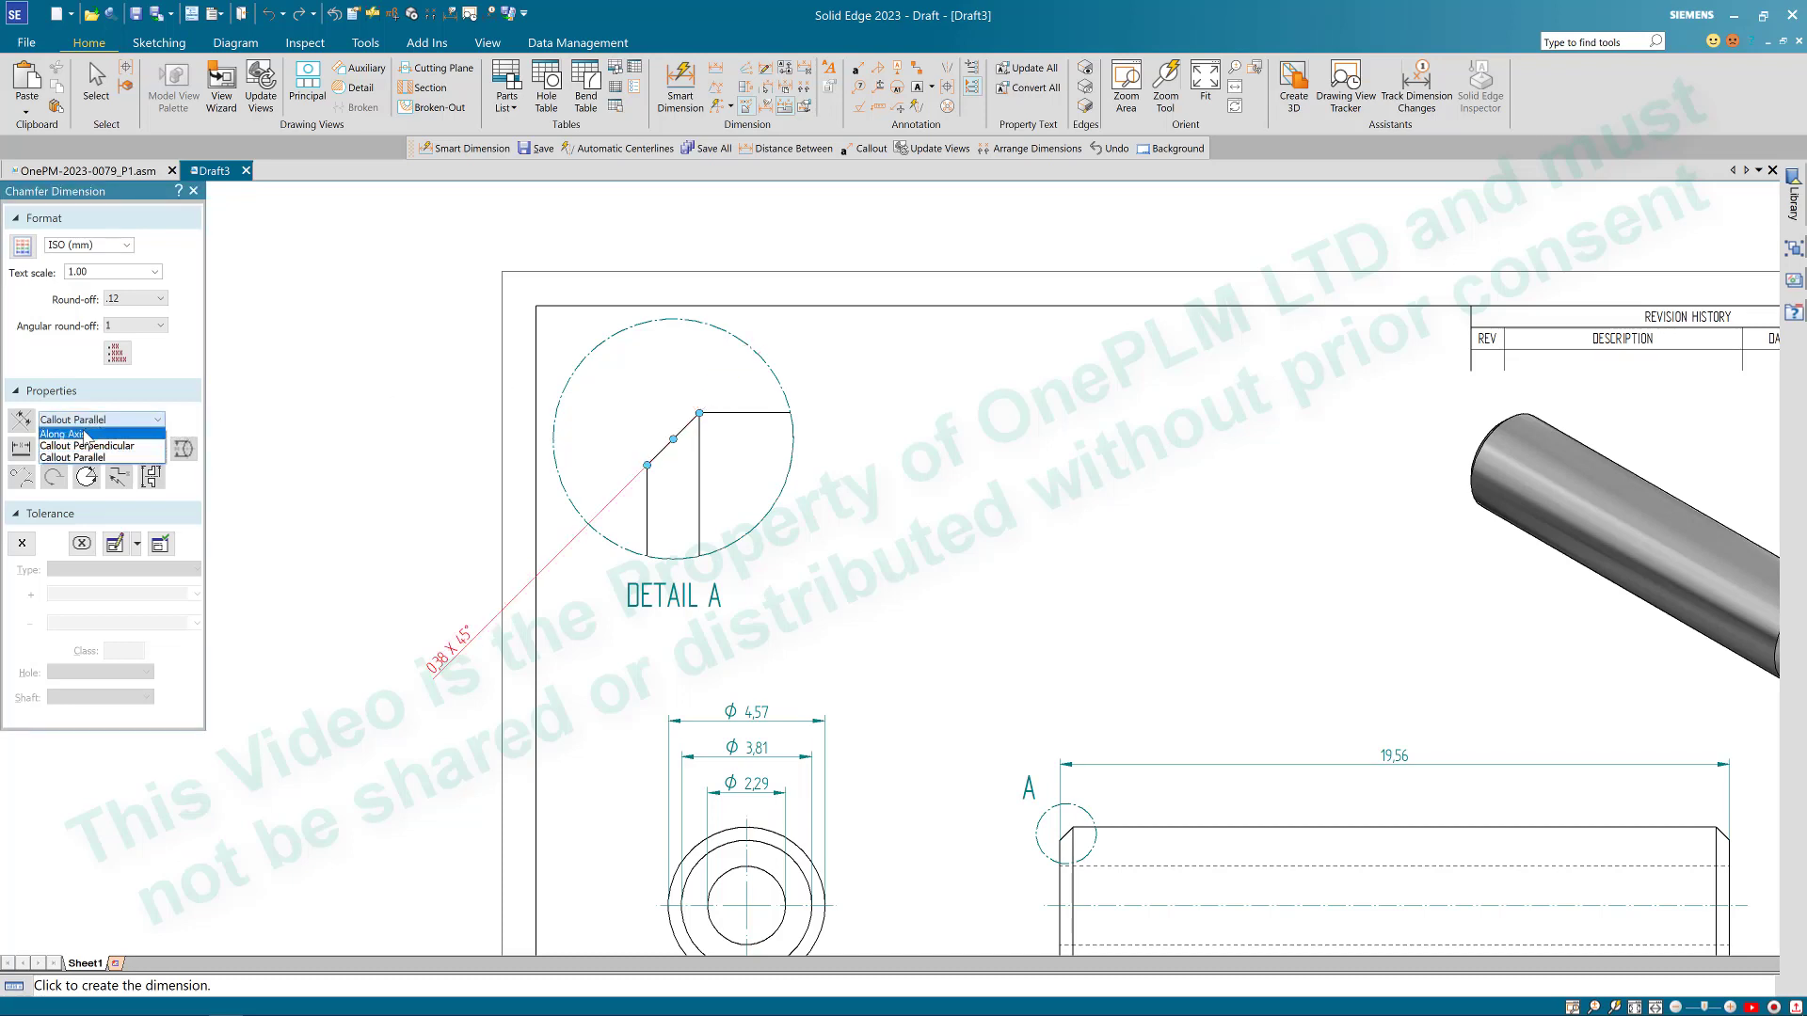
click(86, 445)
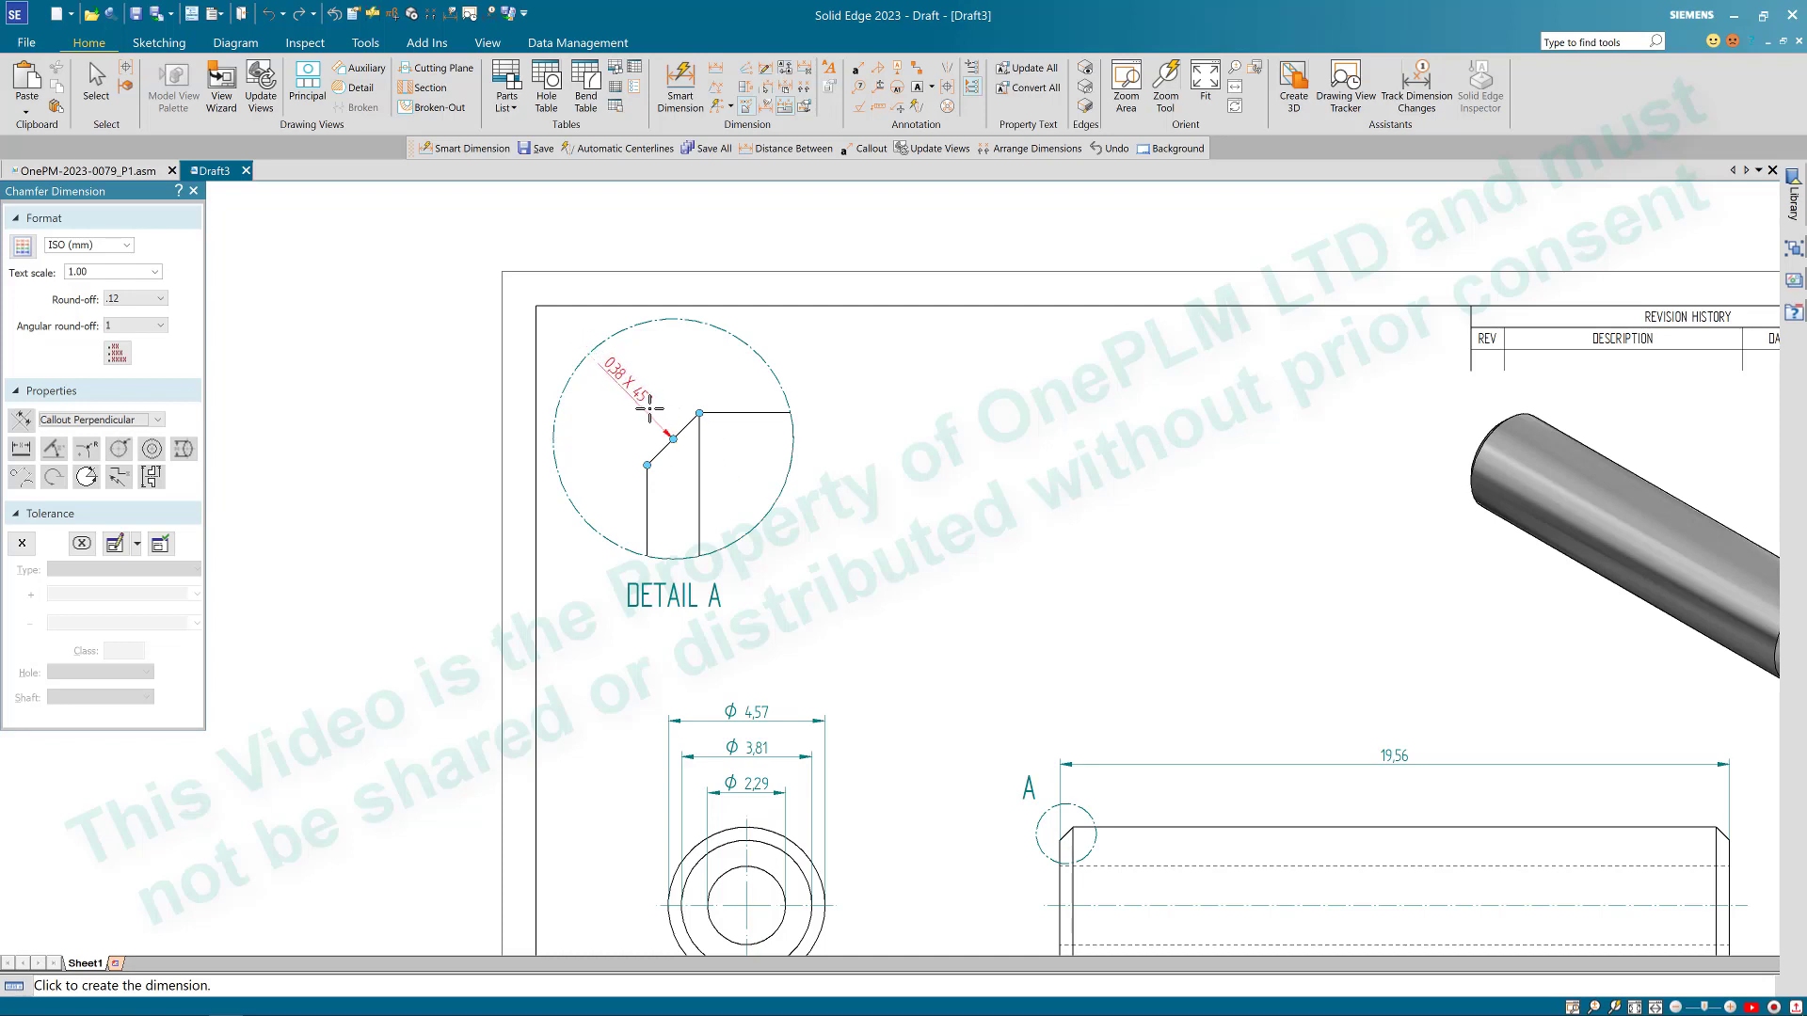
click(649, 410)
scroll(847, 442, down, 3)
key(Escape)
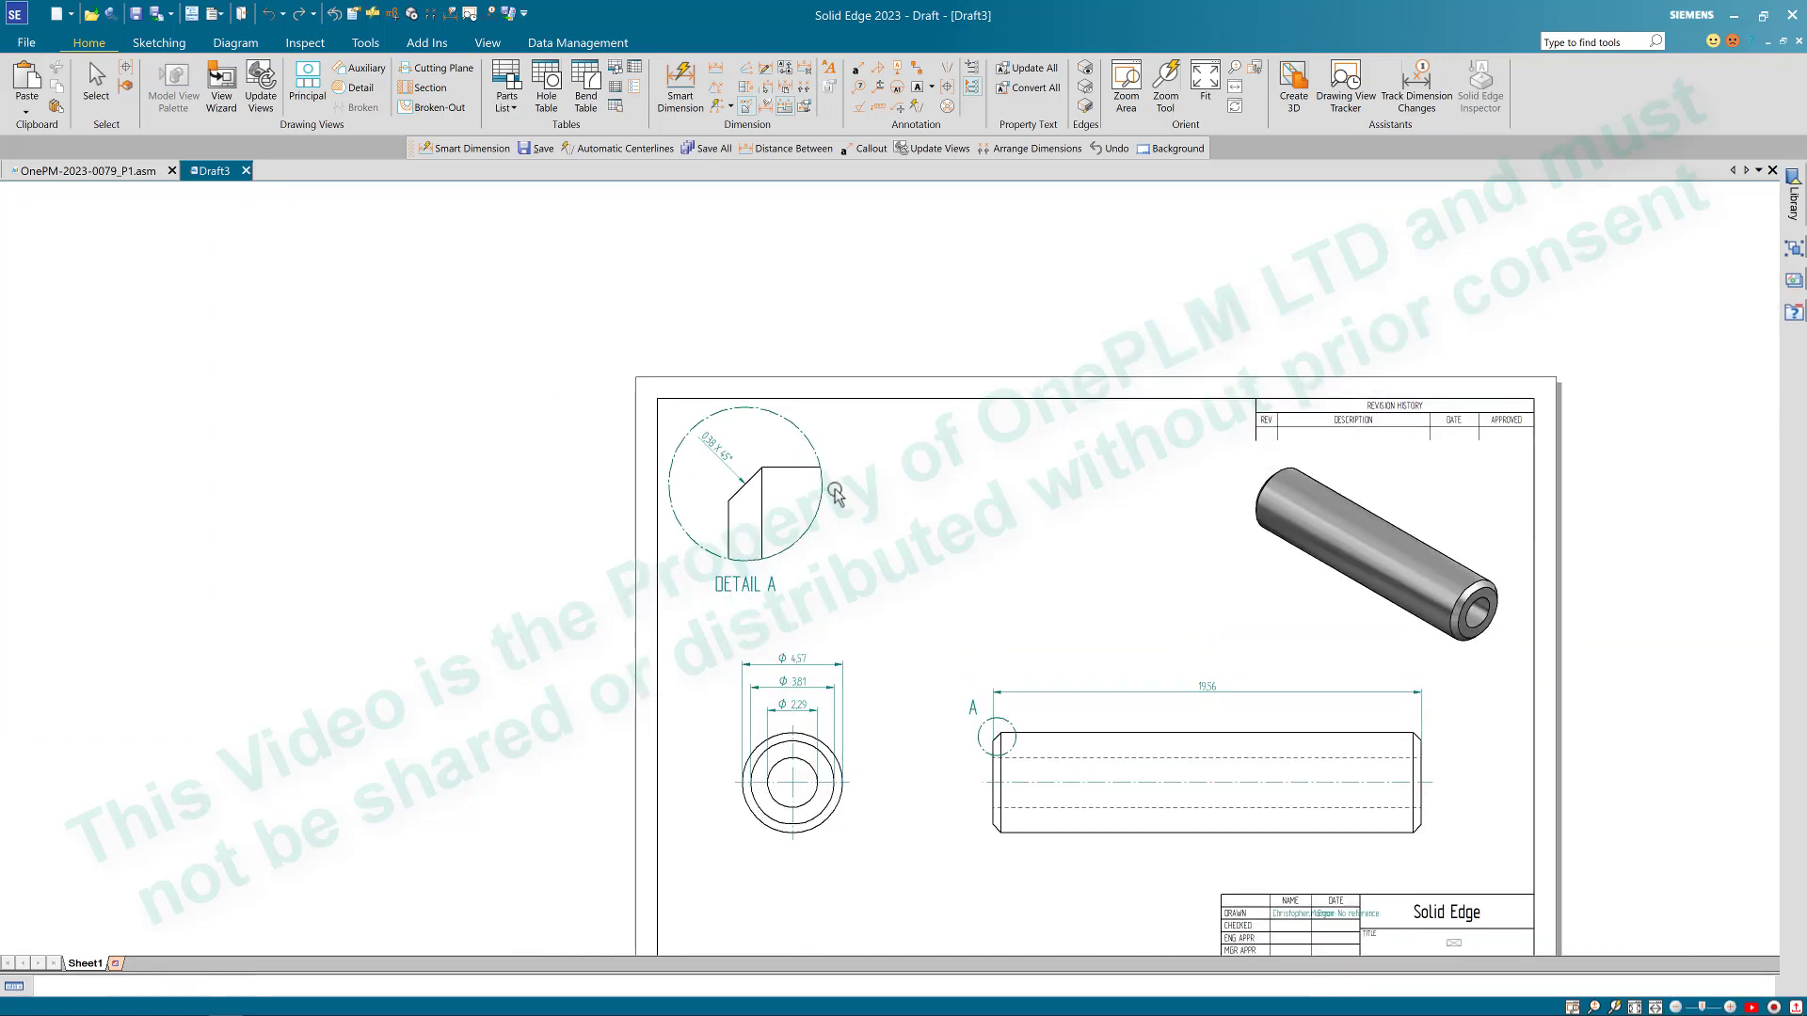
scroll(766, 469, up, 5)
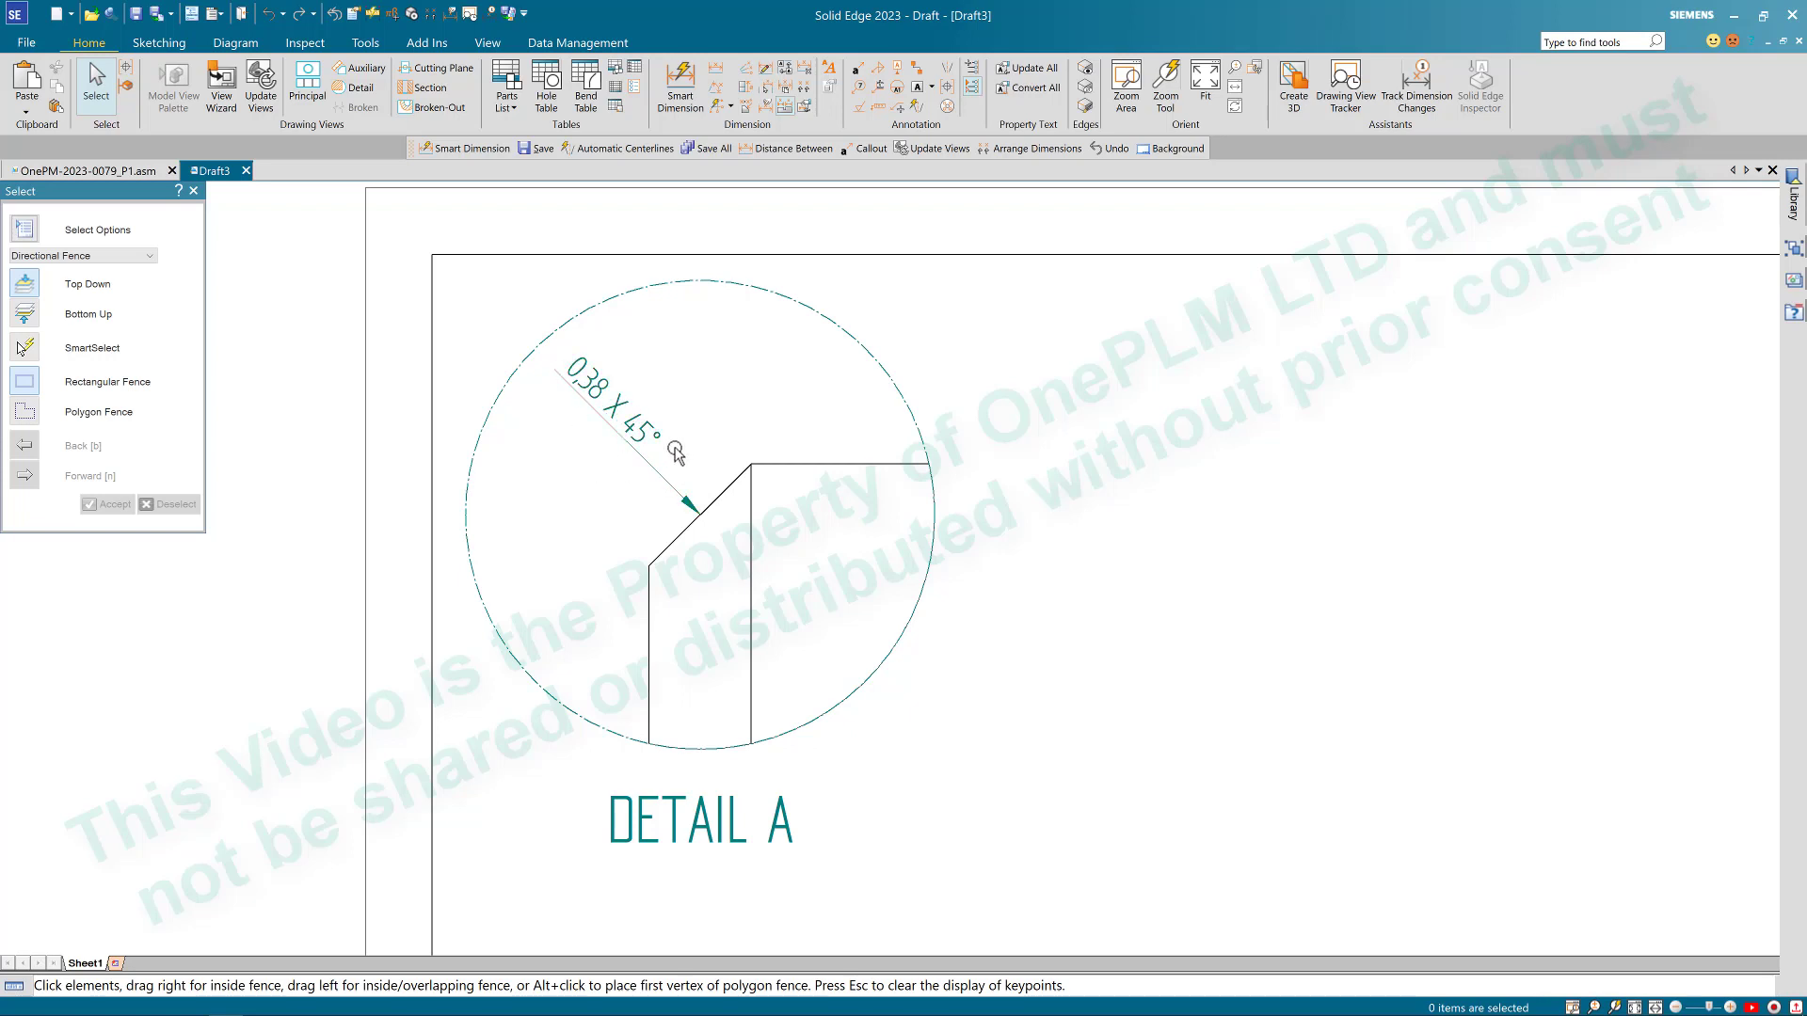
scroll(676, 453, down, 4)
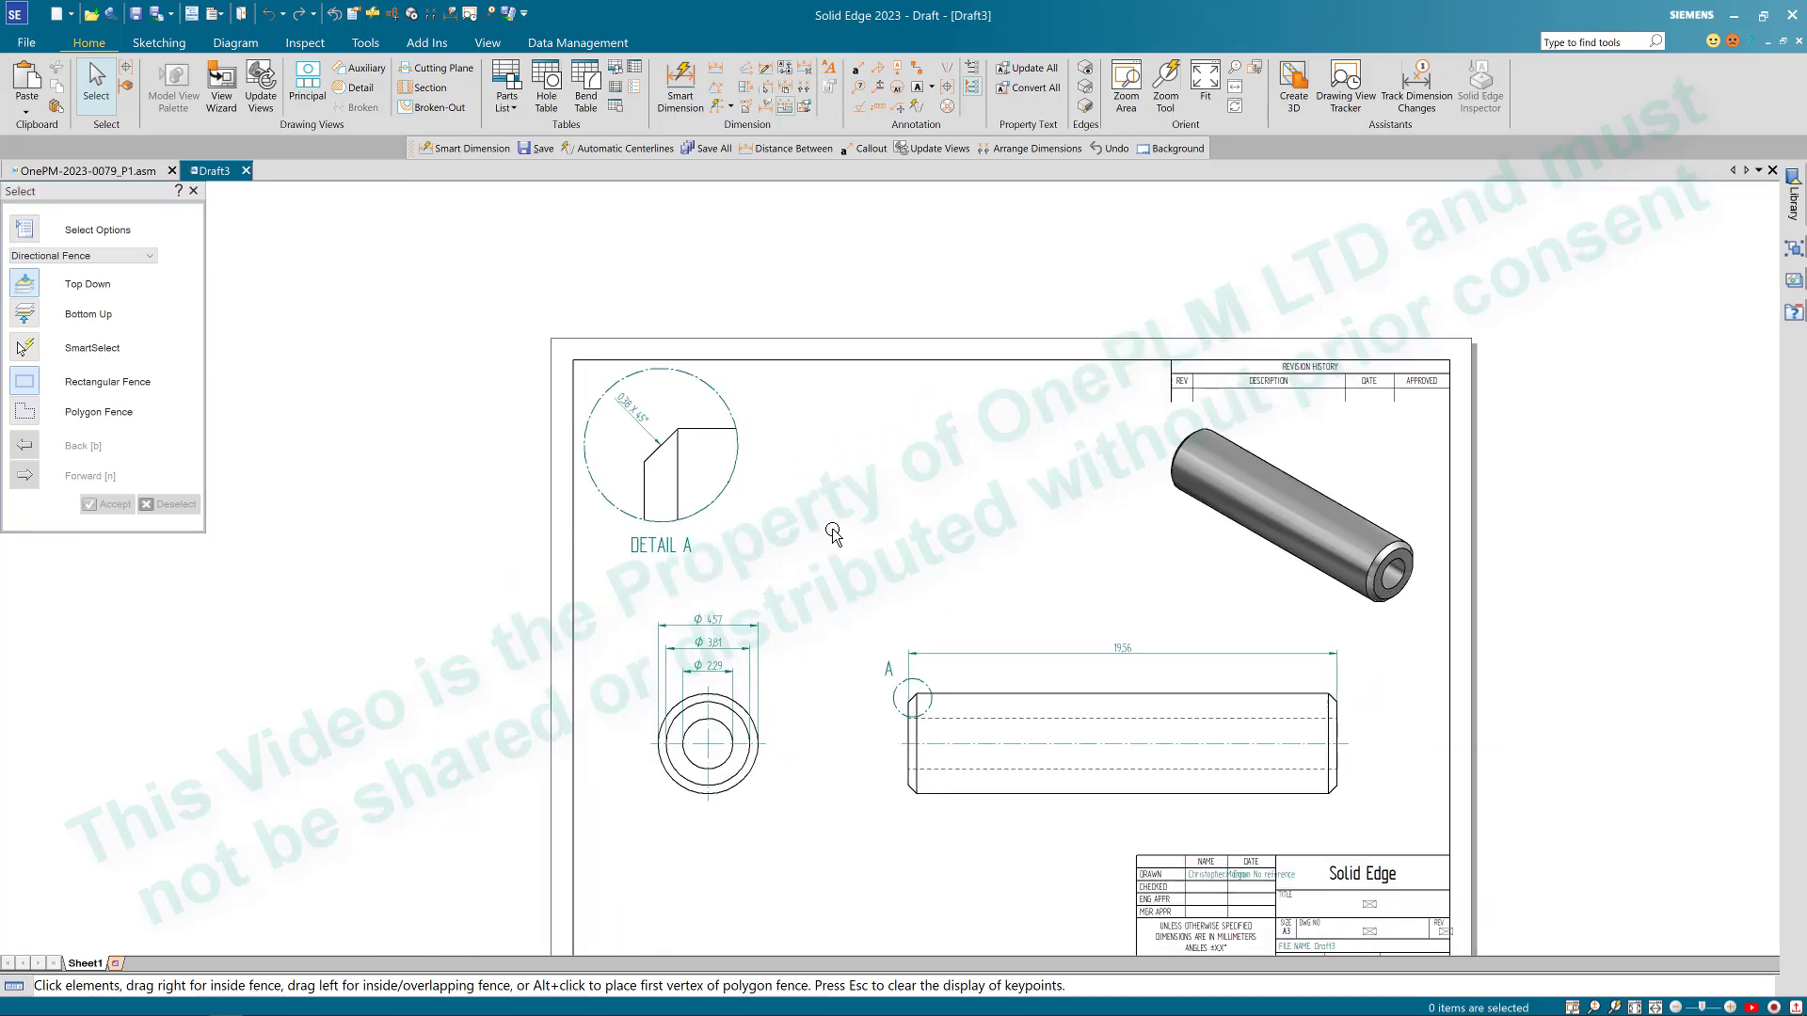
scroll(833, 524, down, 1)
scroll(834, 521, up, 2)
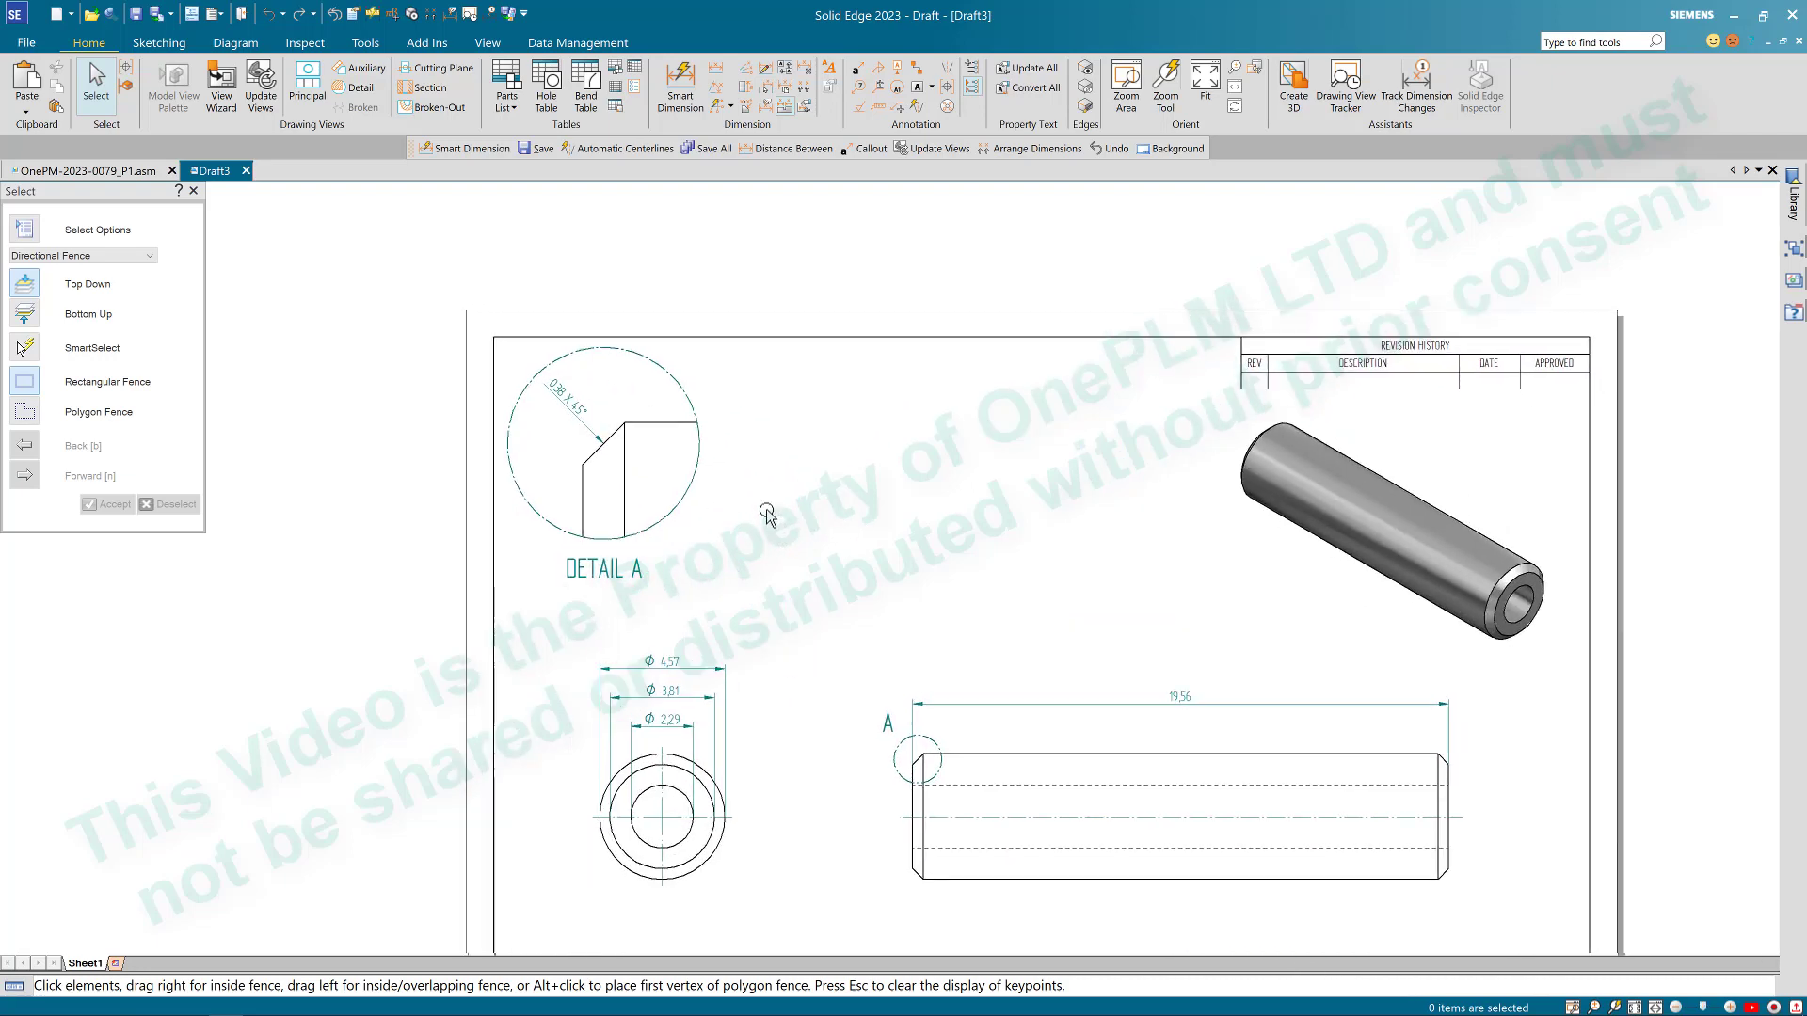
middle_drag(849, 555, 786, 511)
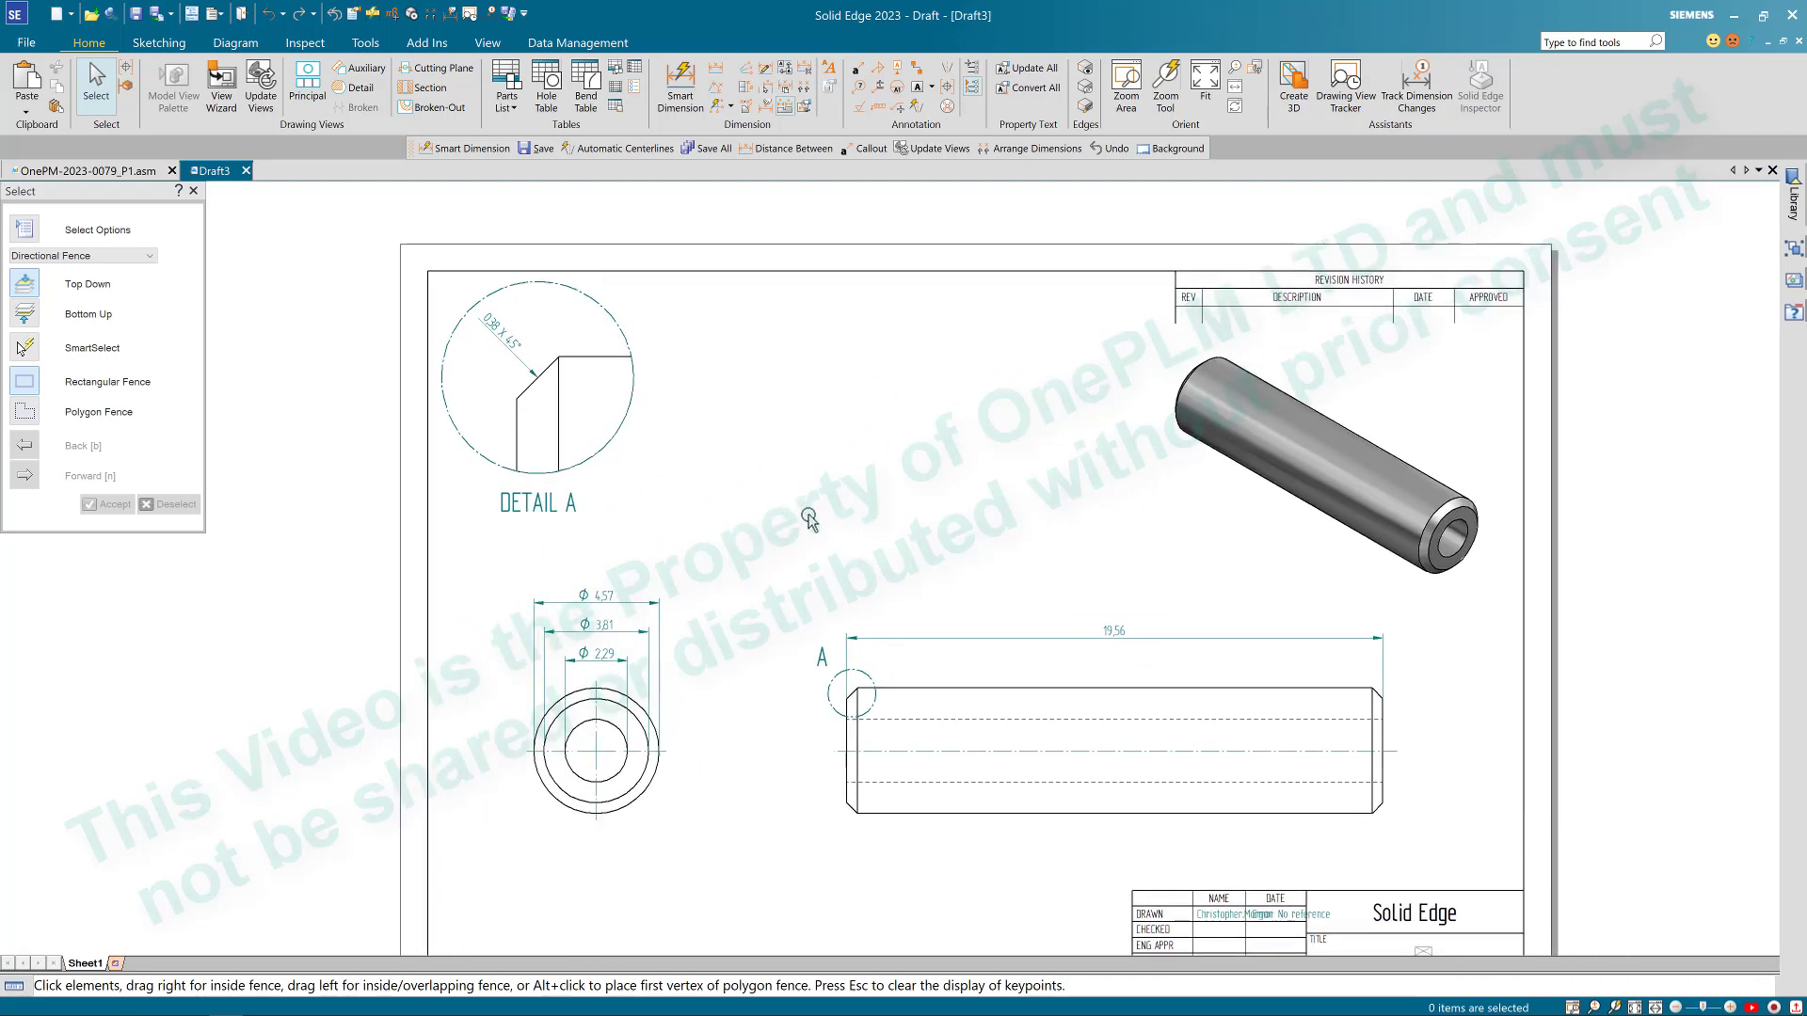
Step: Try to save the draft, assigning all document properties for the listed files and validating them in the new document form
scroll(809, 517, down, 2)
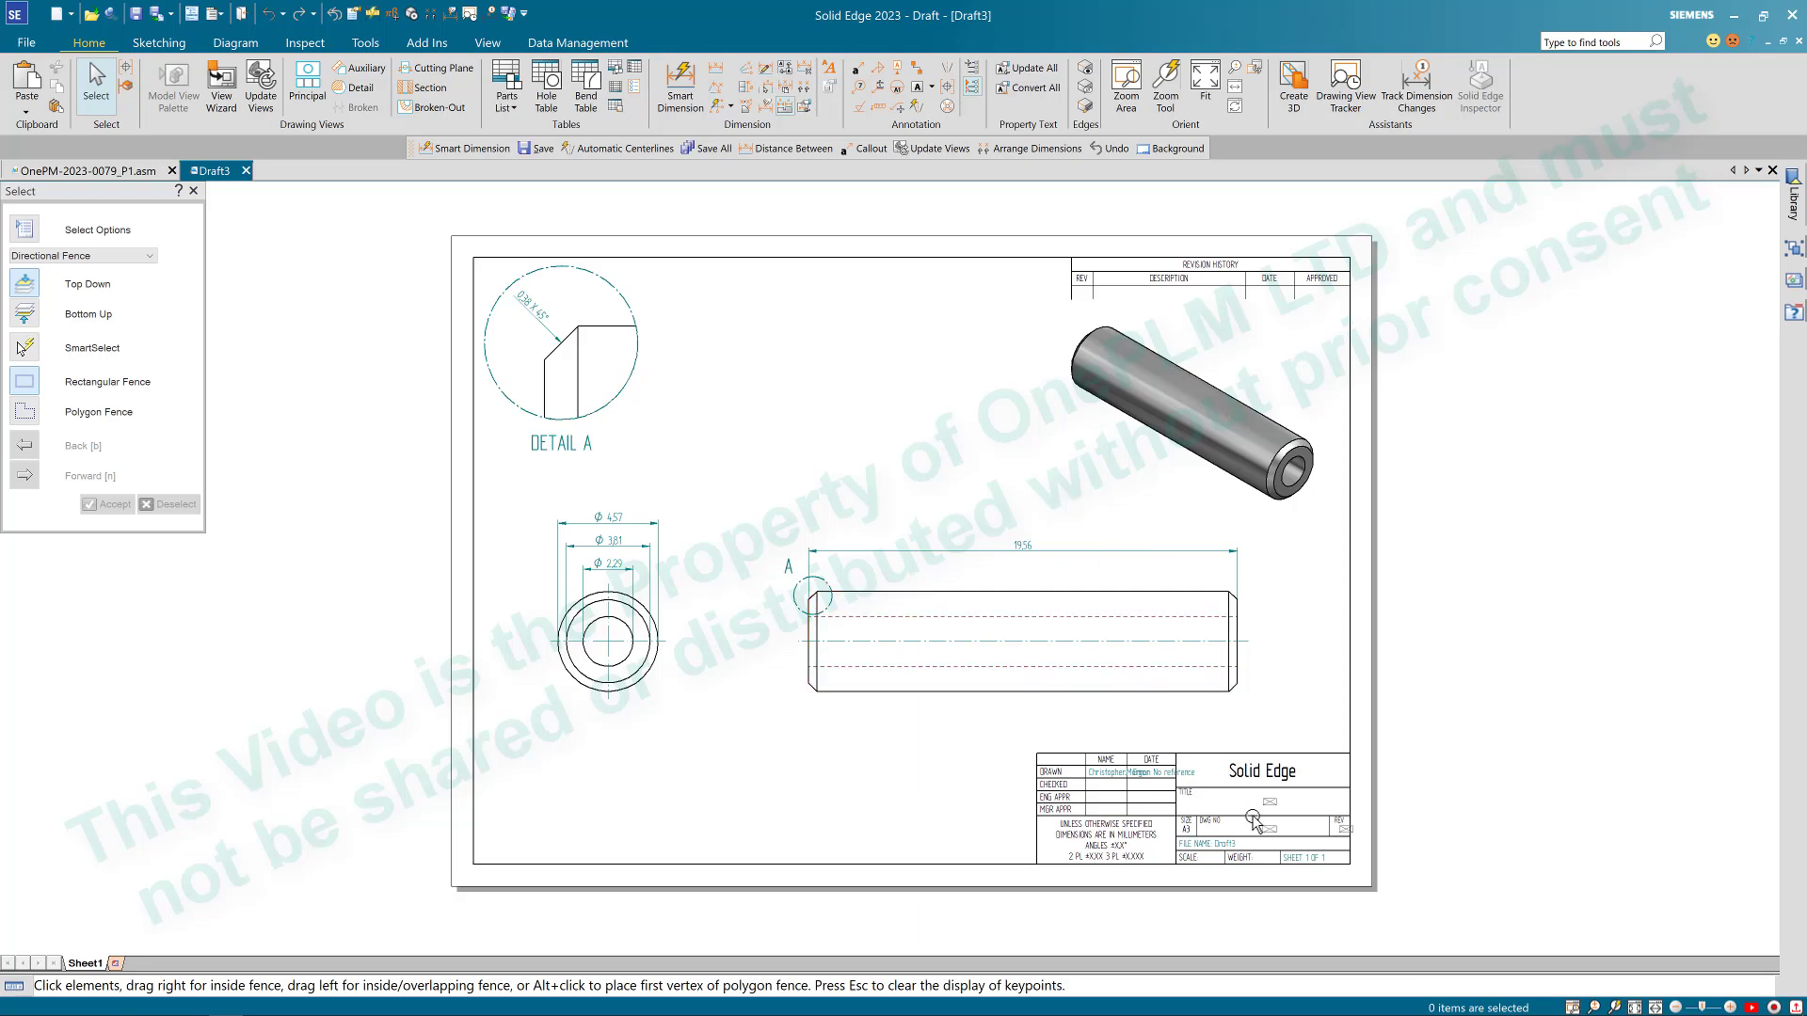
key(ctrl+s)
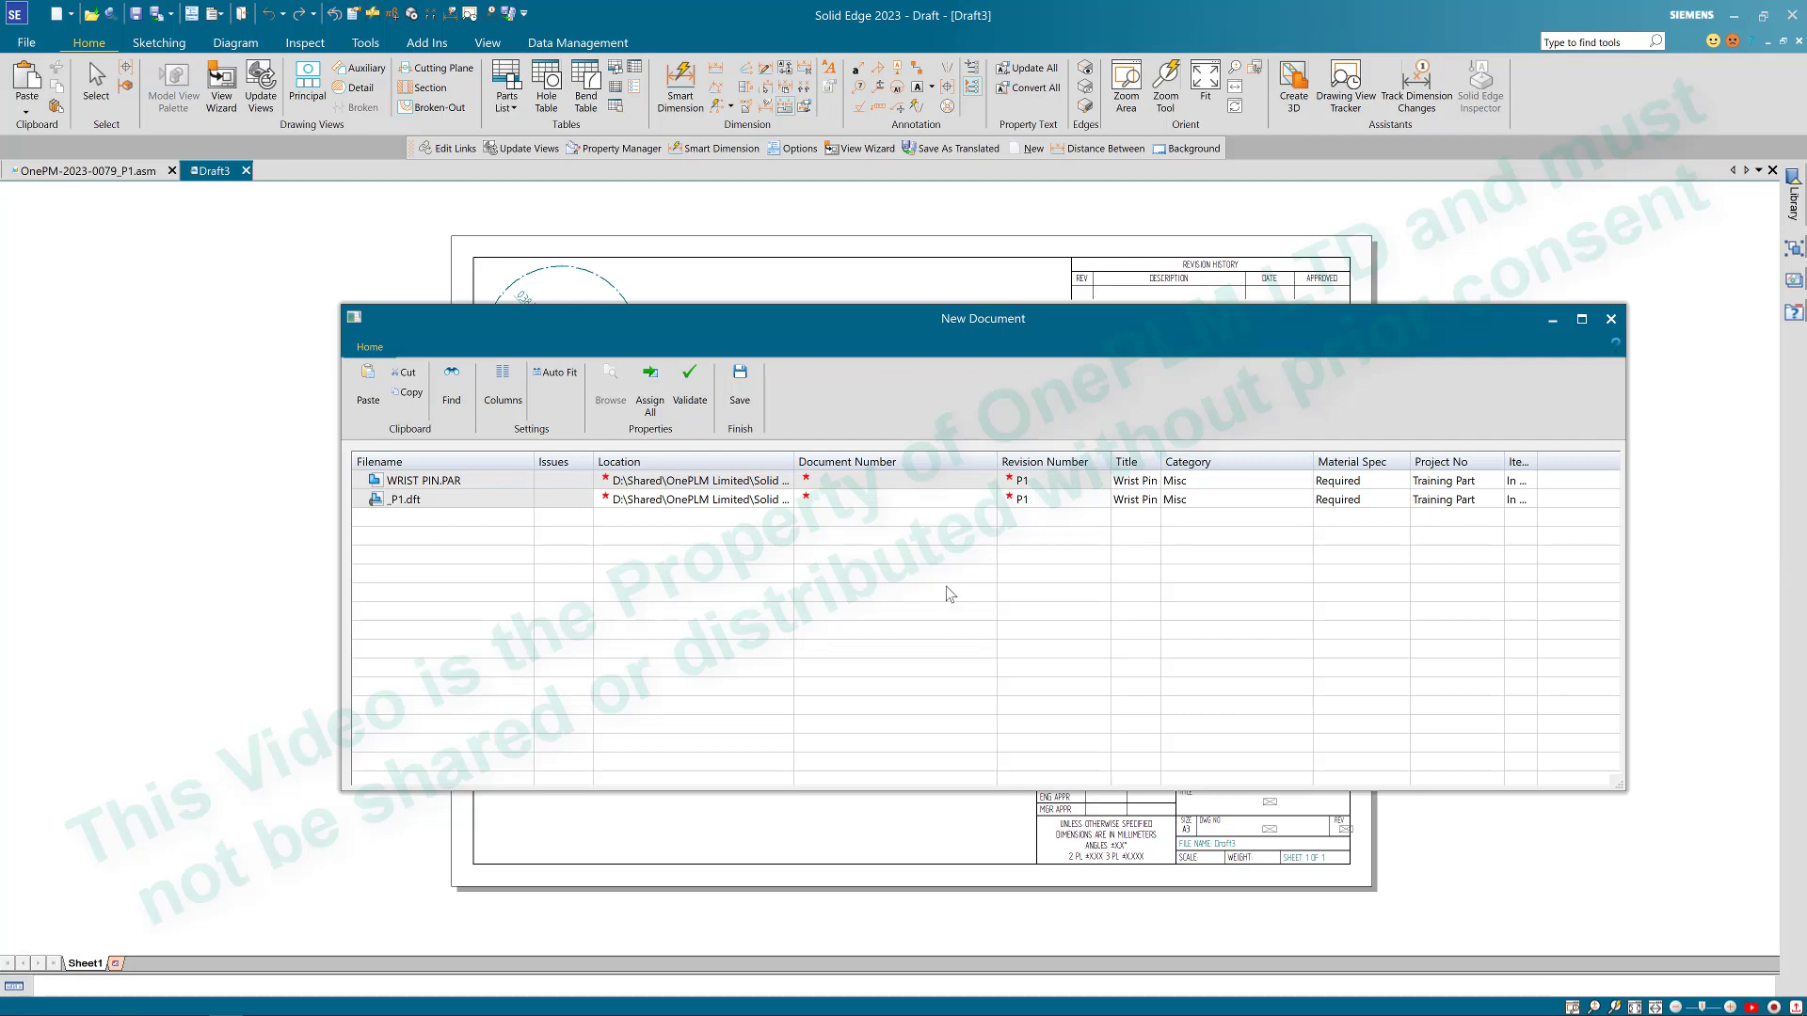
click(649, 384)
click(690, 384)
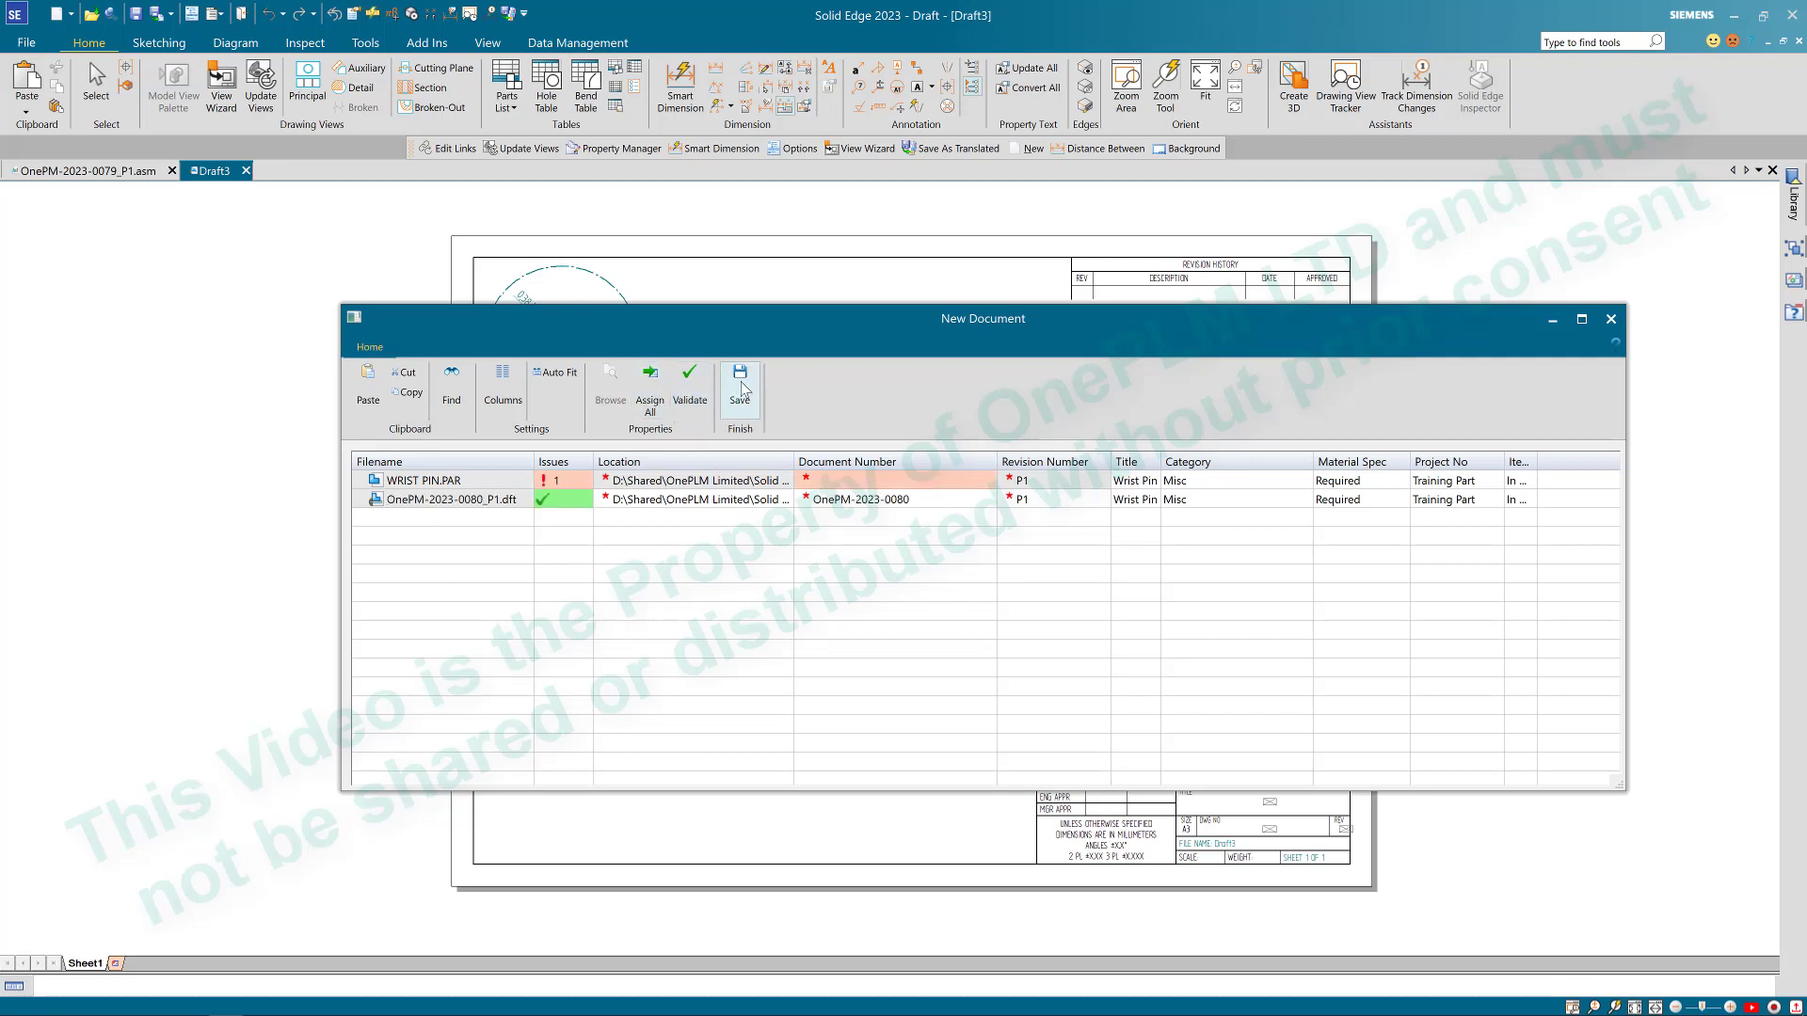
click(740, 389)
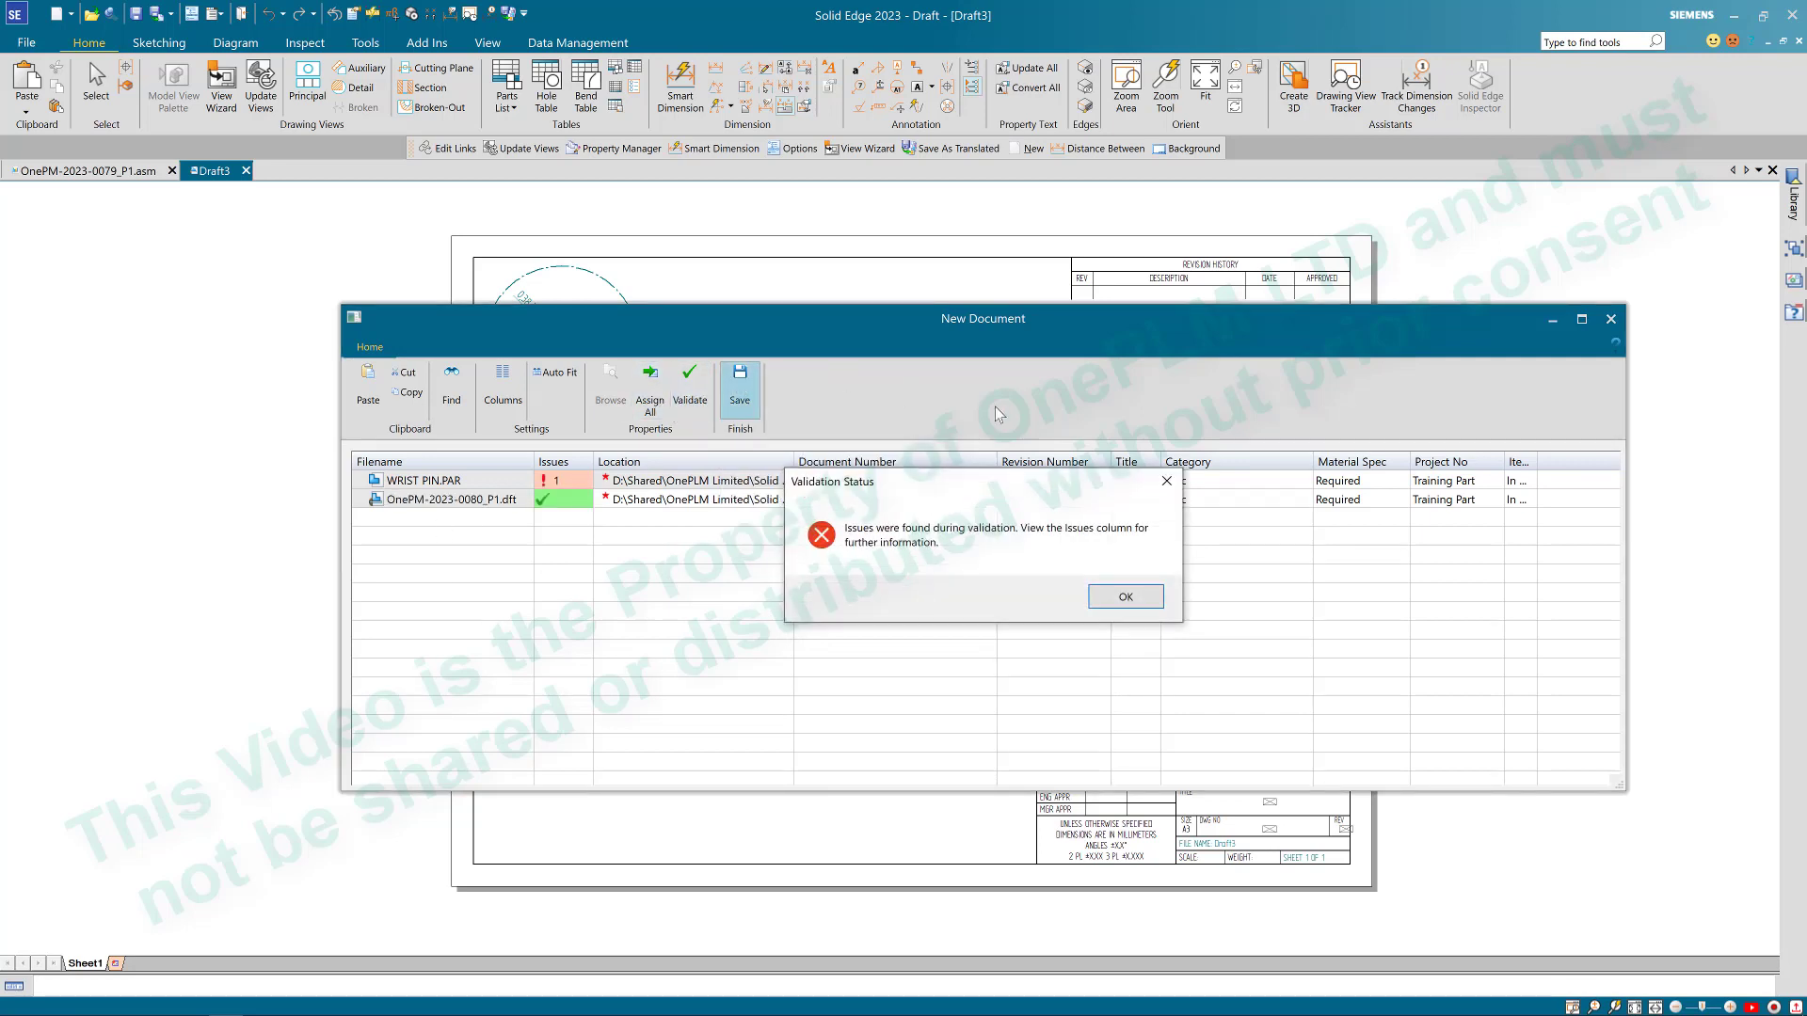
click(1137, 599)
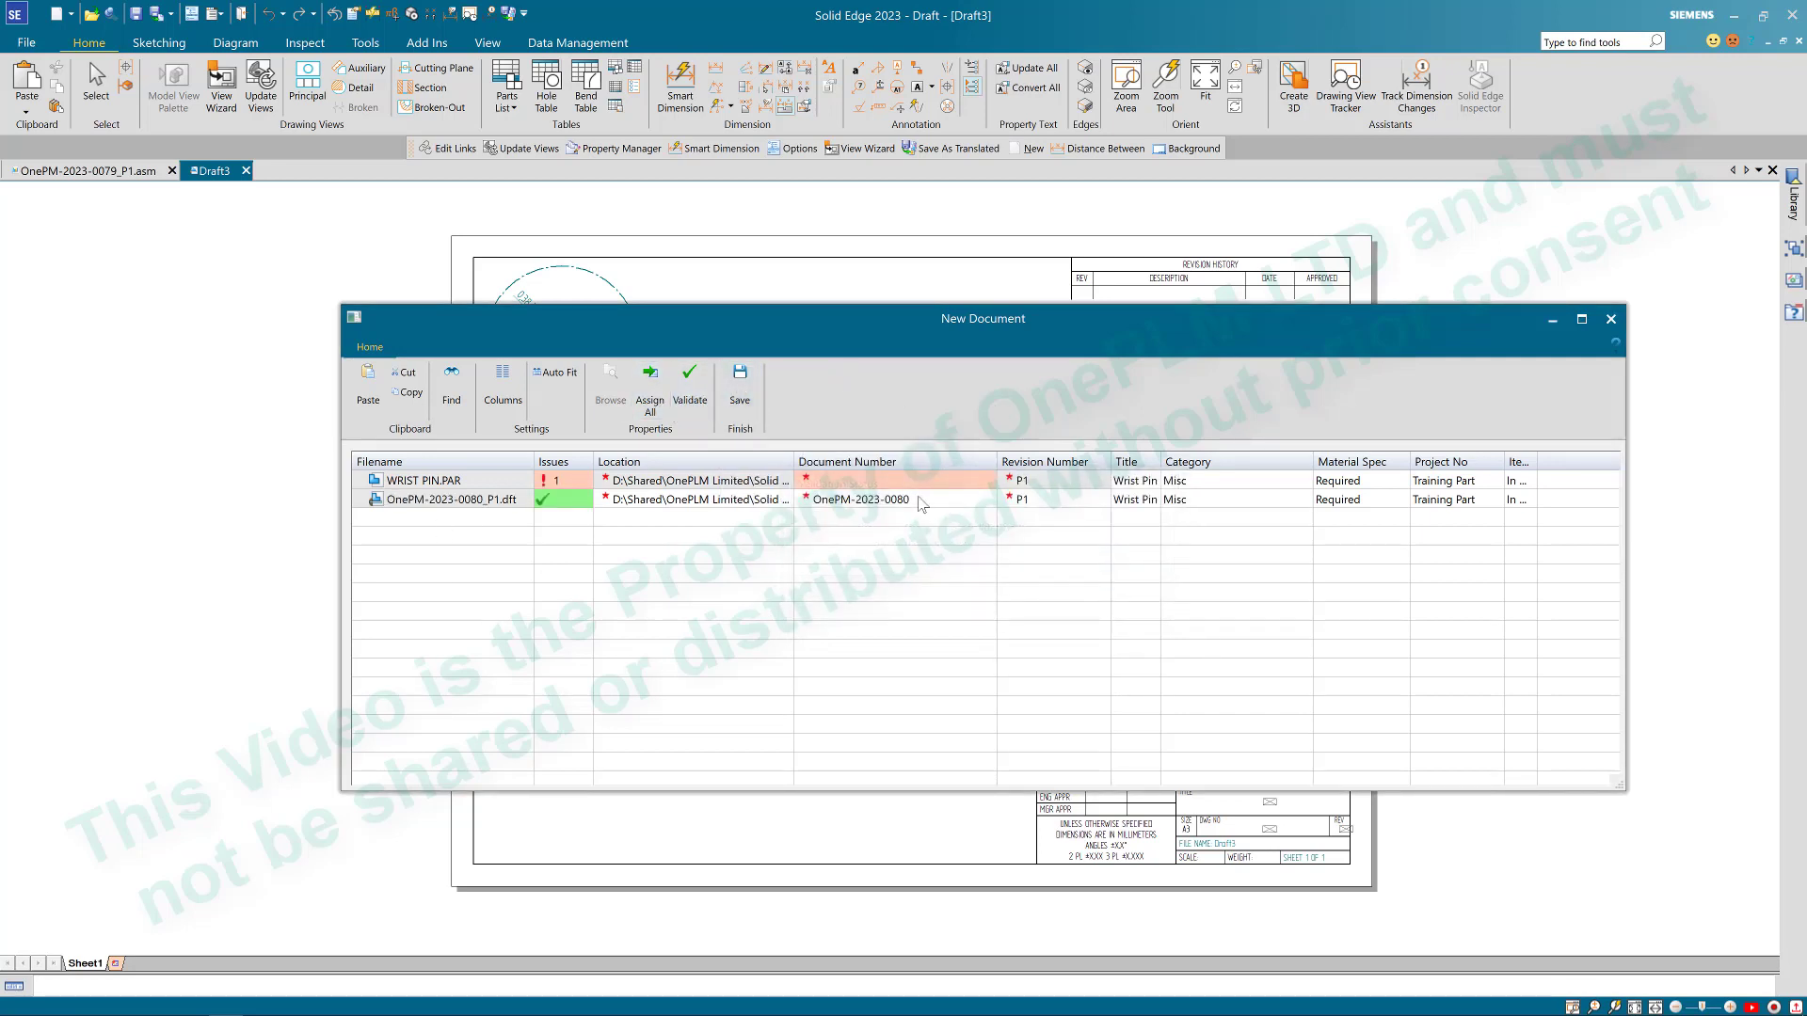
click(1628, 335)
click(1610, 322)
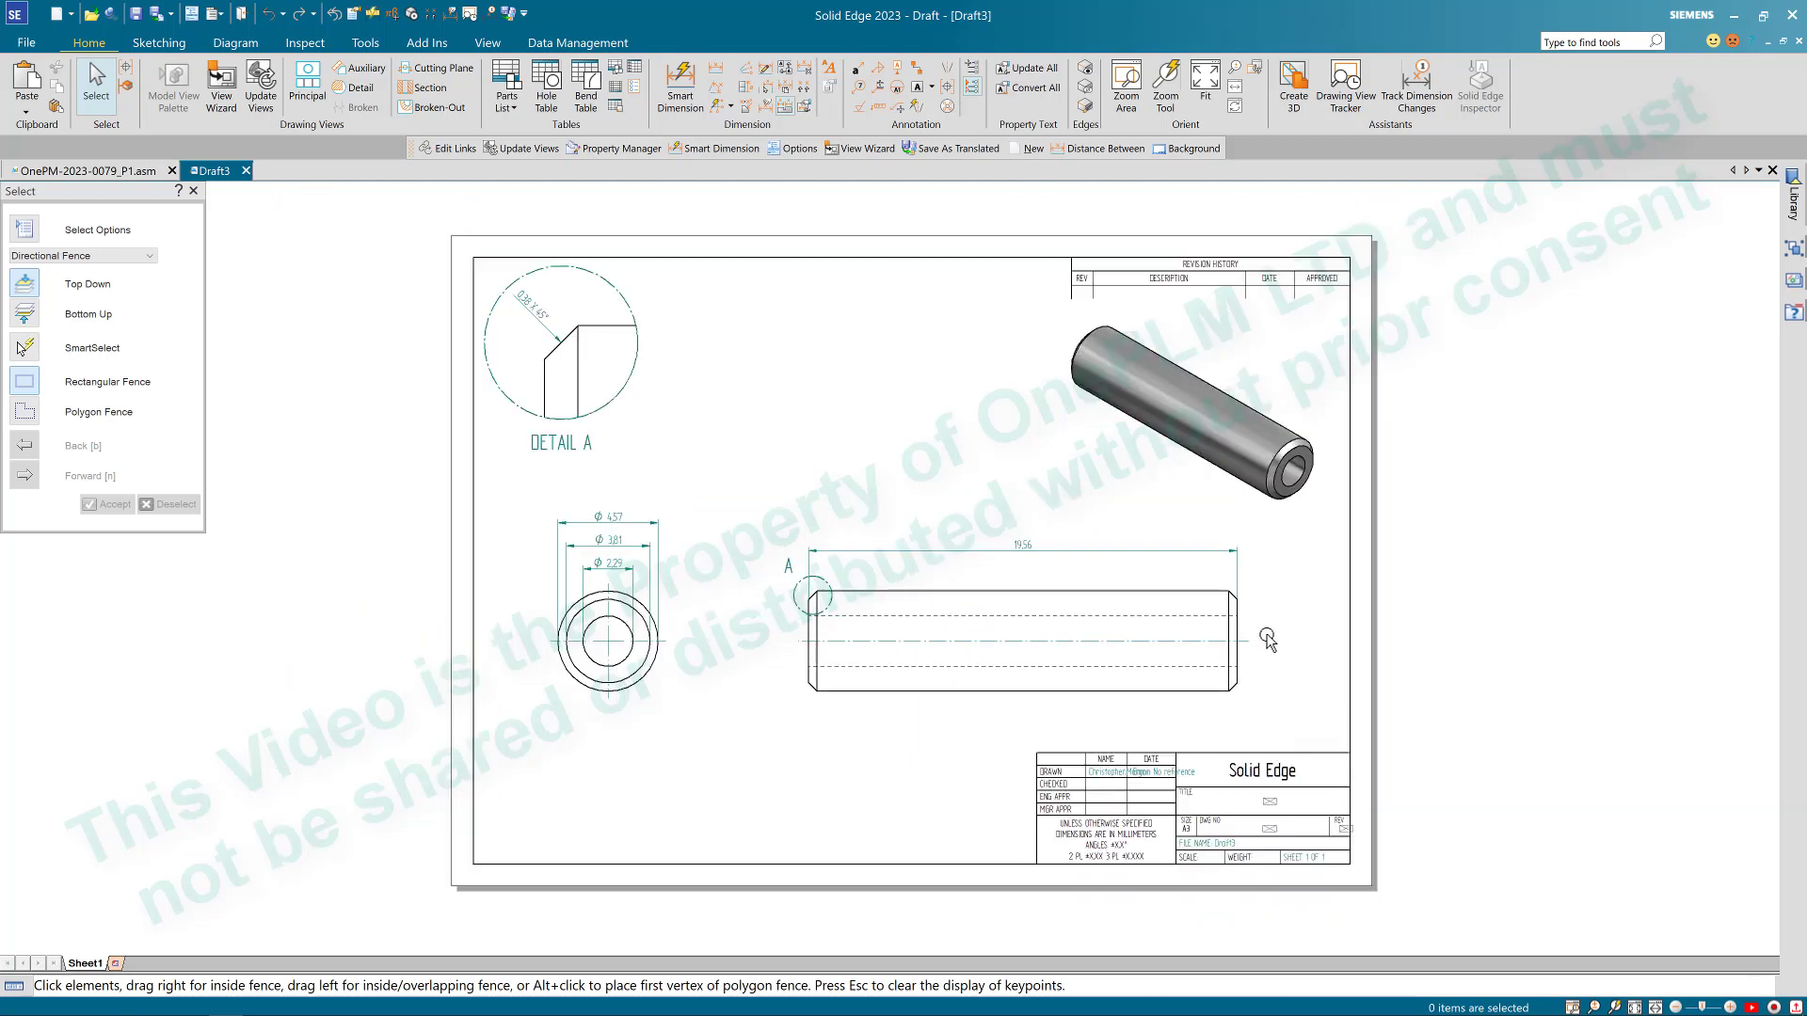
scroll(1279, 822, up, 4)
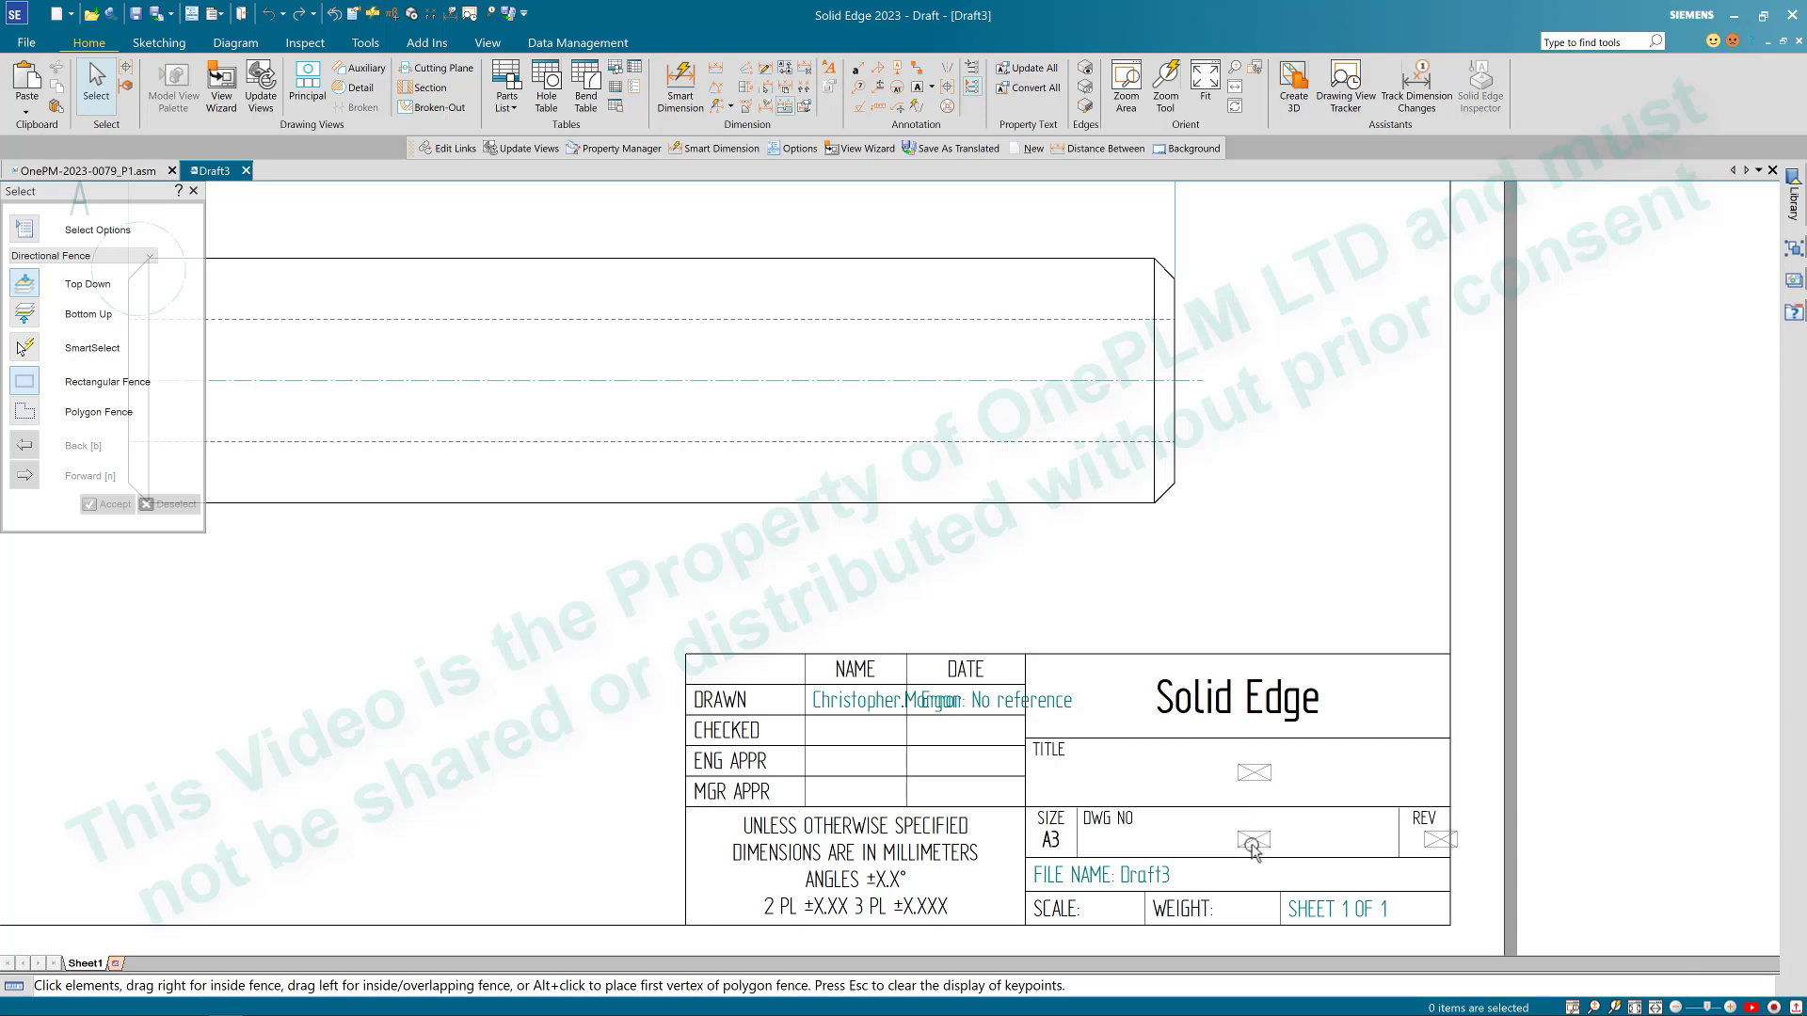
scroll(1159, 837, down, 3)
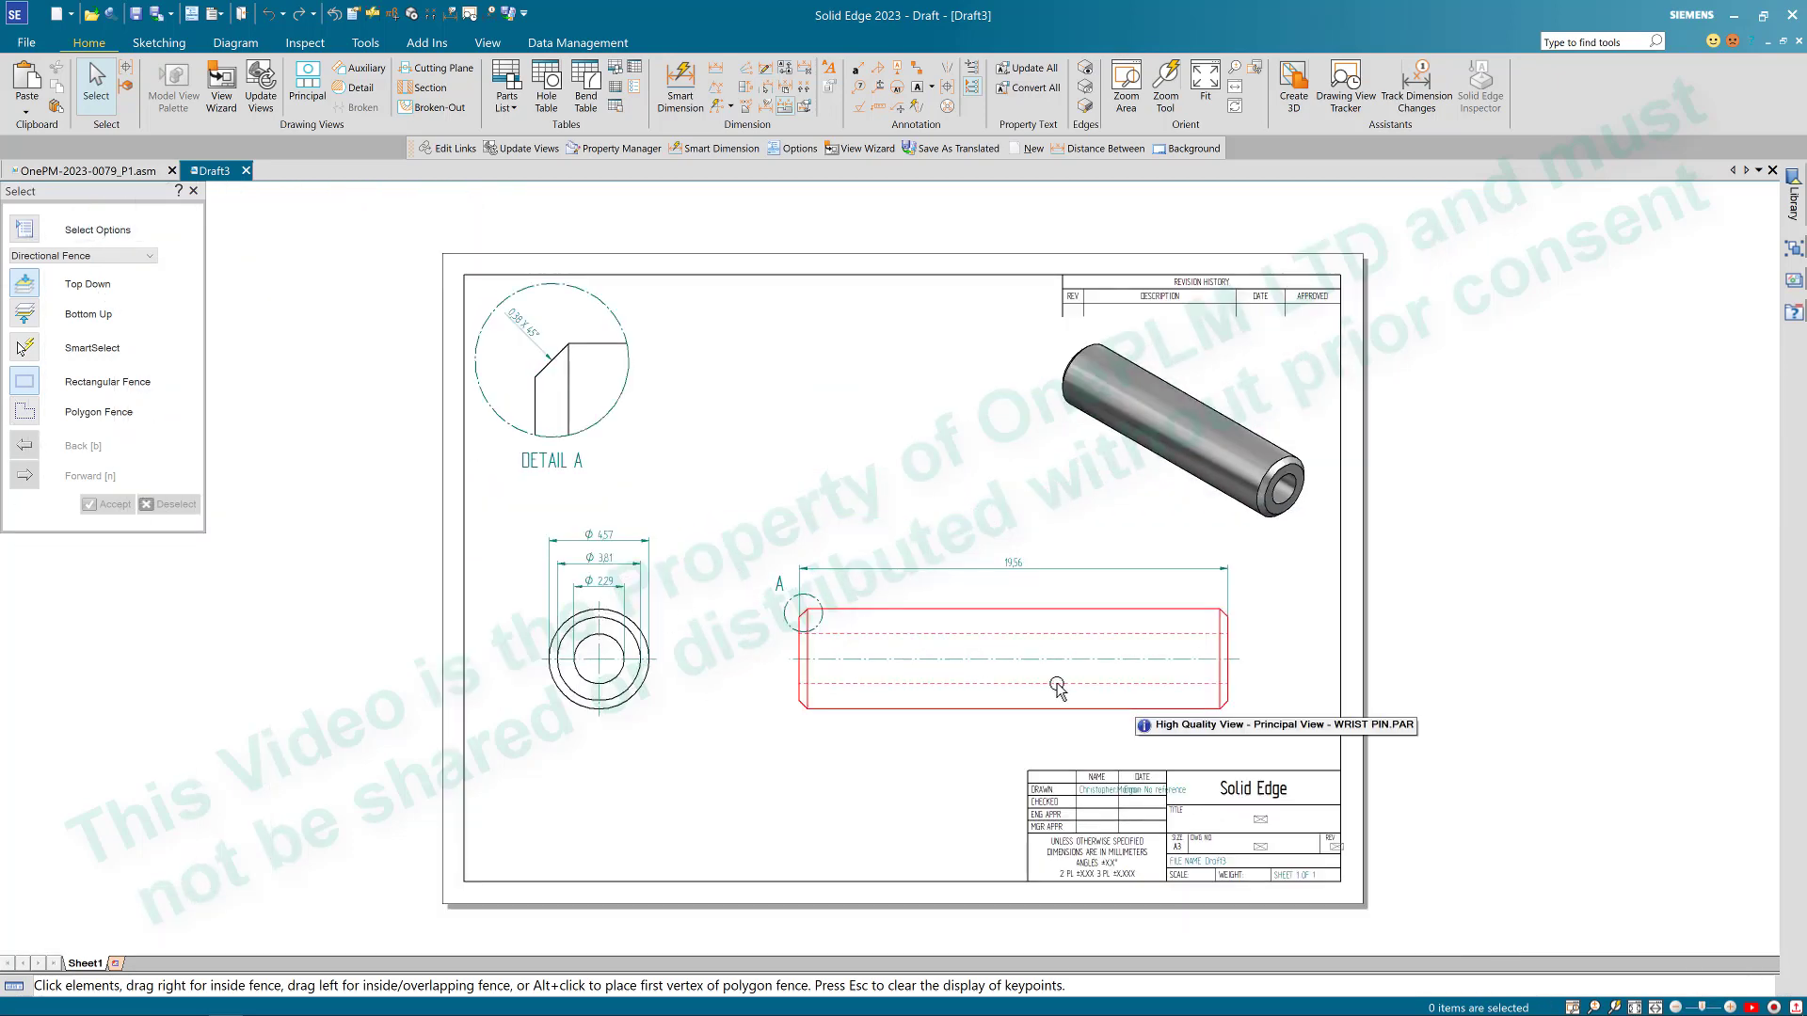
scroll(1035, 579, down, 2)
middle_drag(1003, 513, 967, 483)
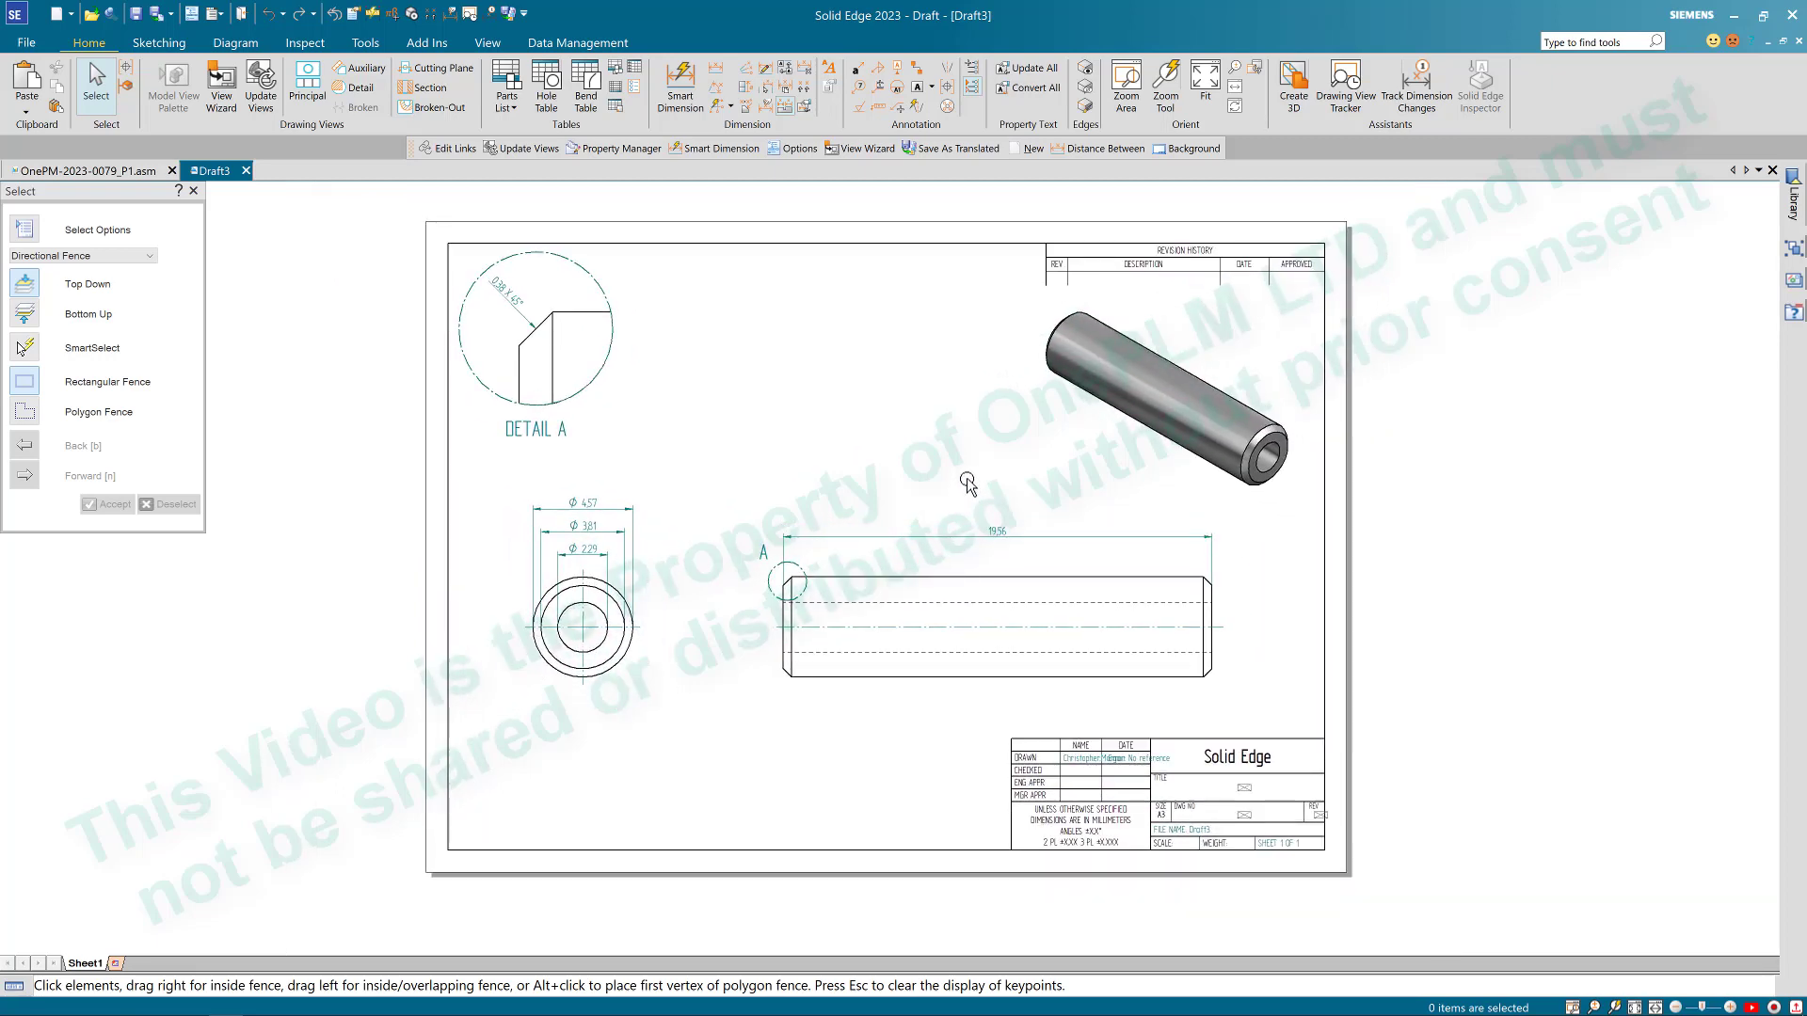
Step: Switch to the OnePM-2023-0079_P1 engine assembly
click(80, 171)
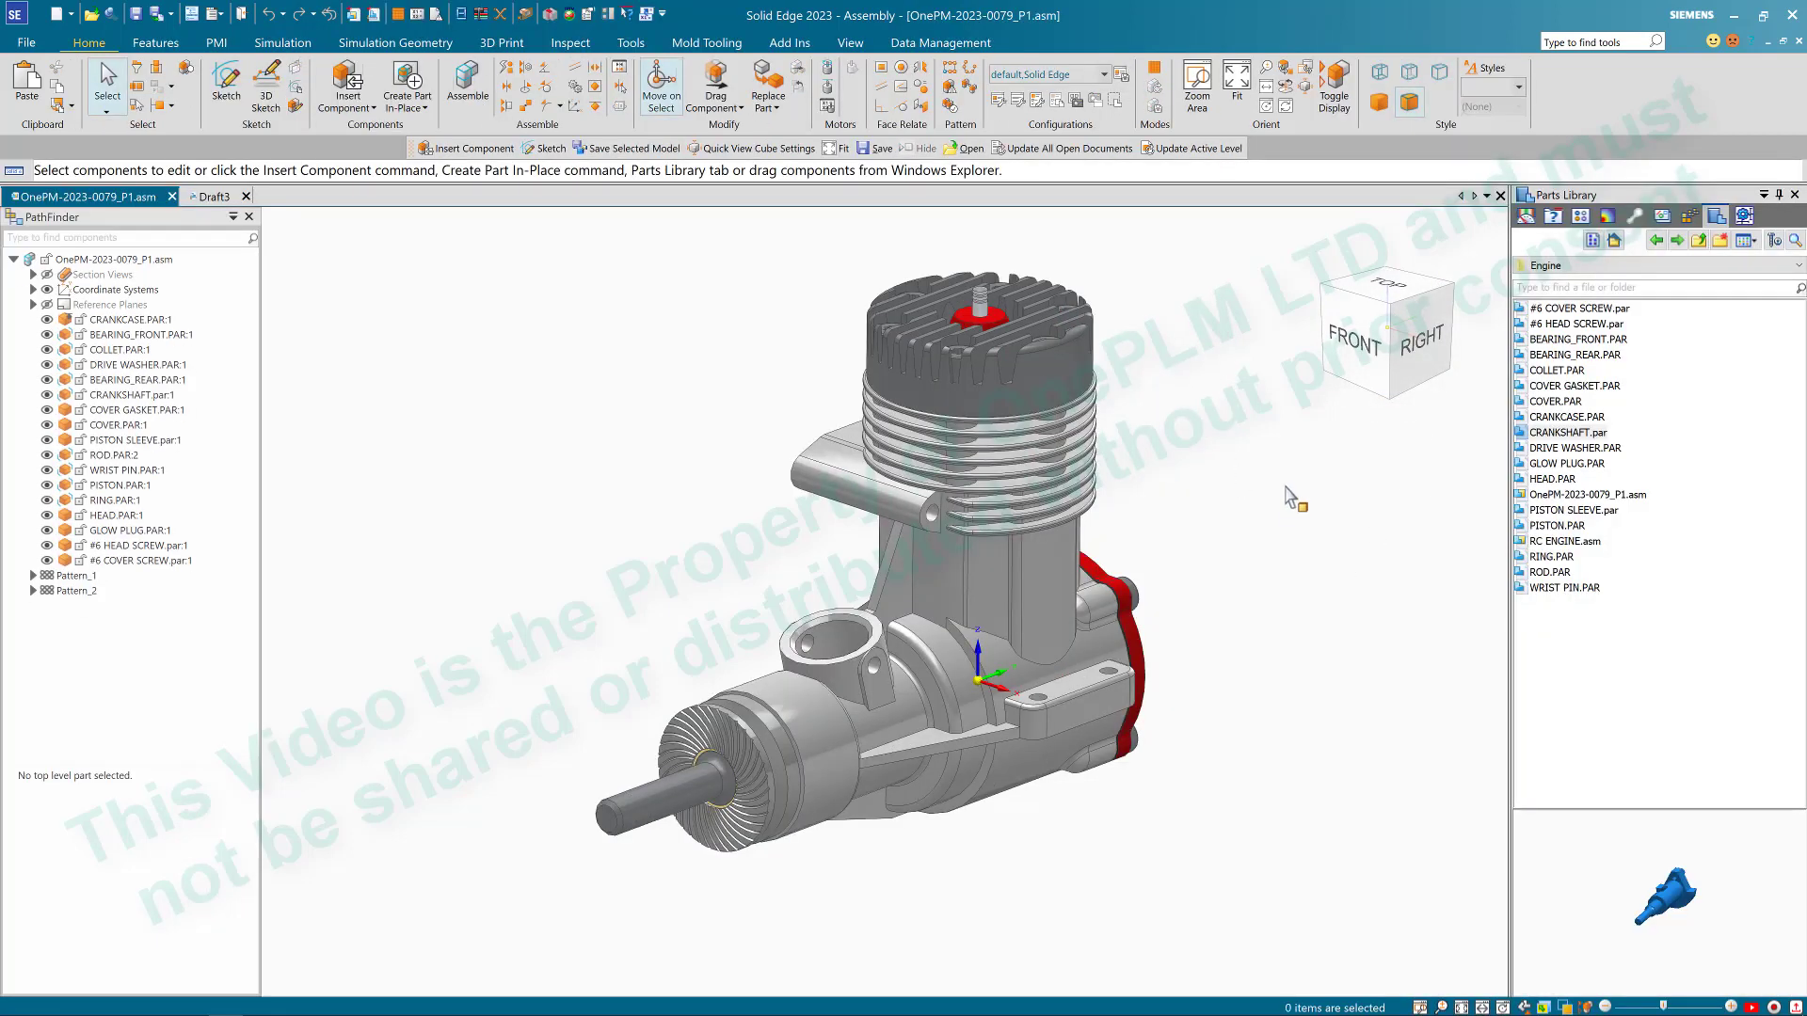
click(673, 811)
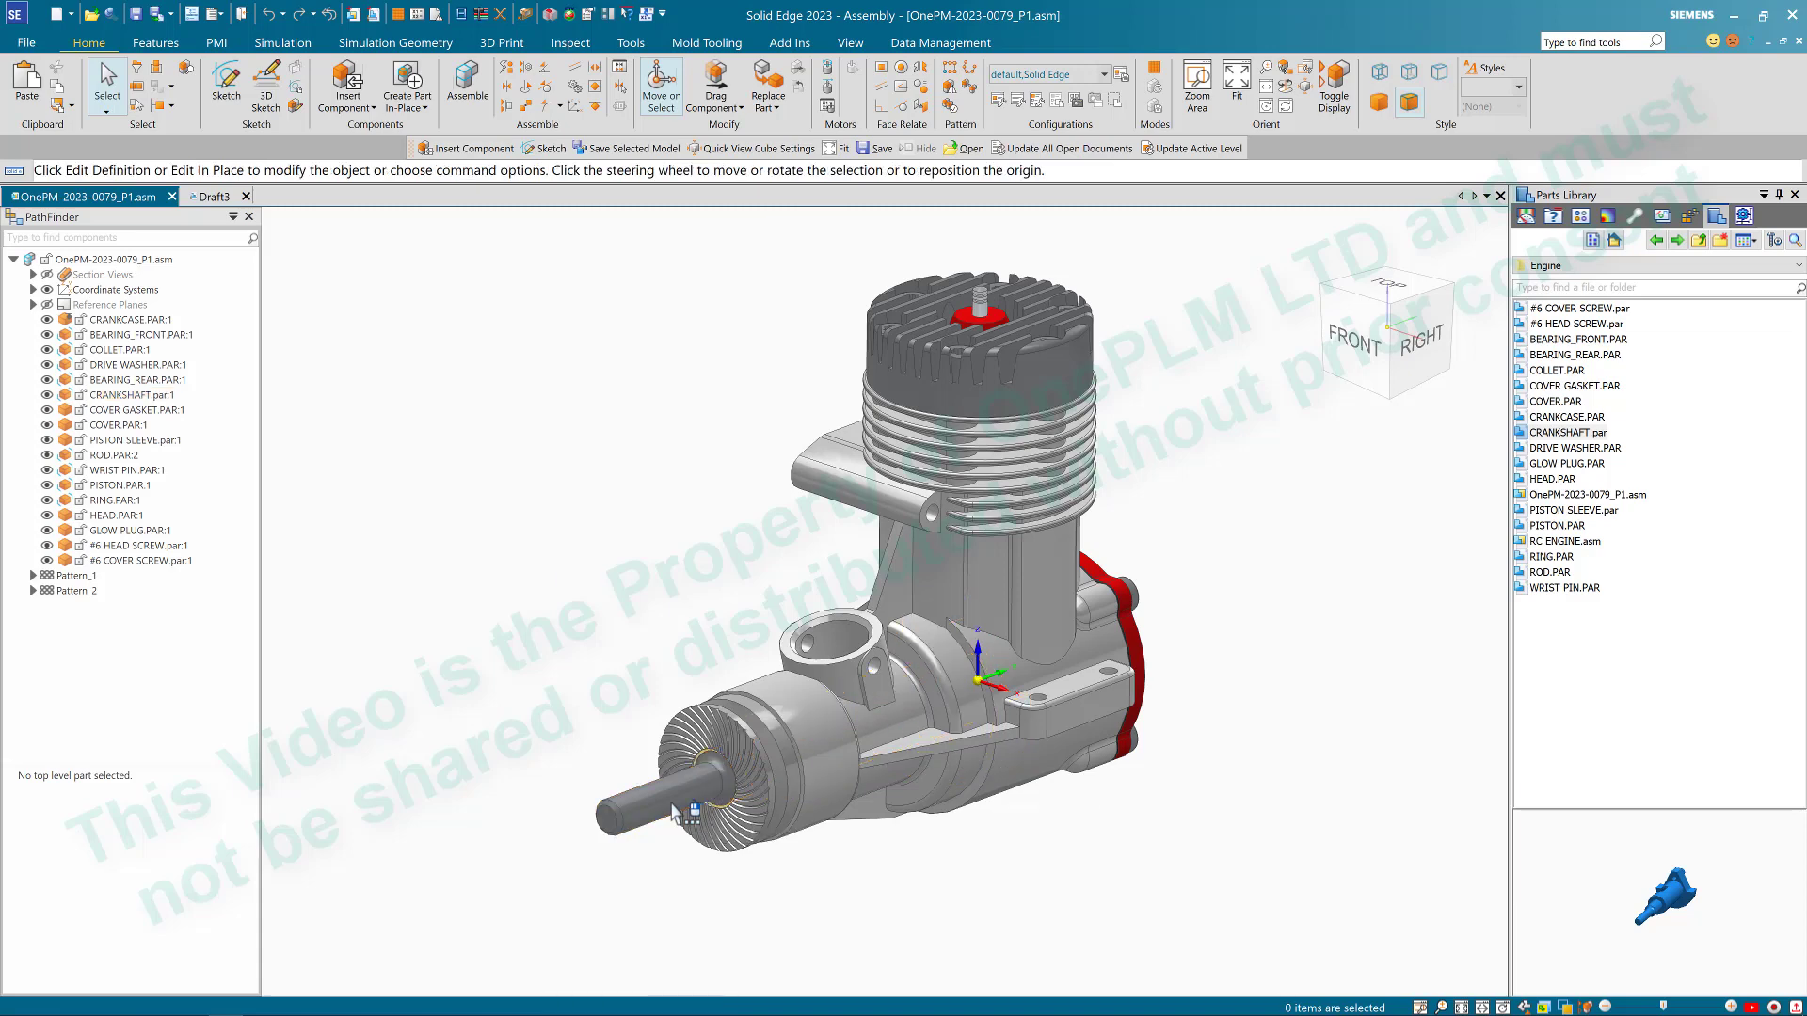
right_click(663, 527)
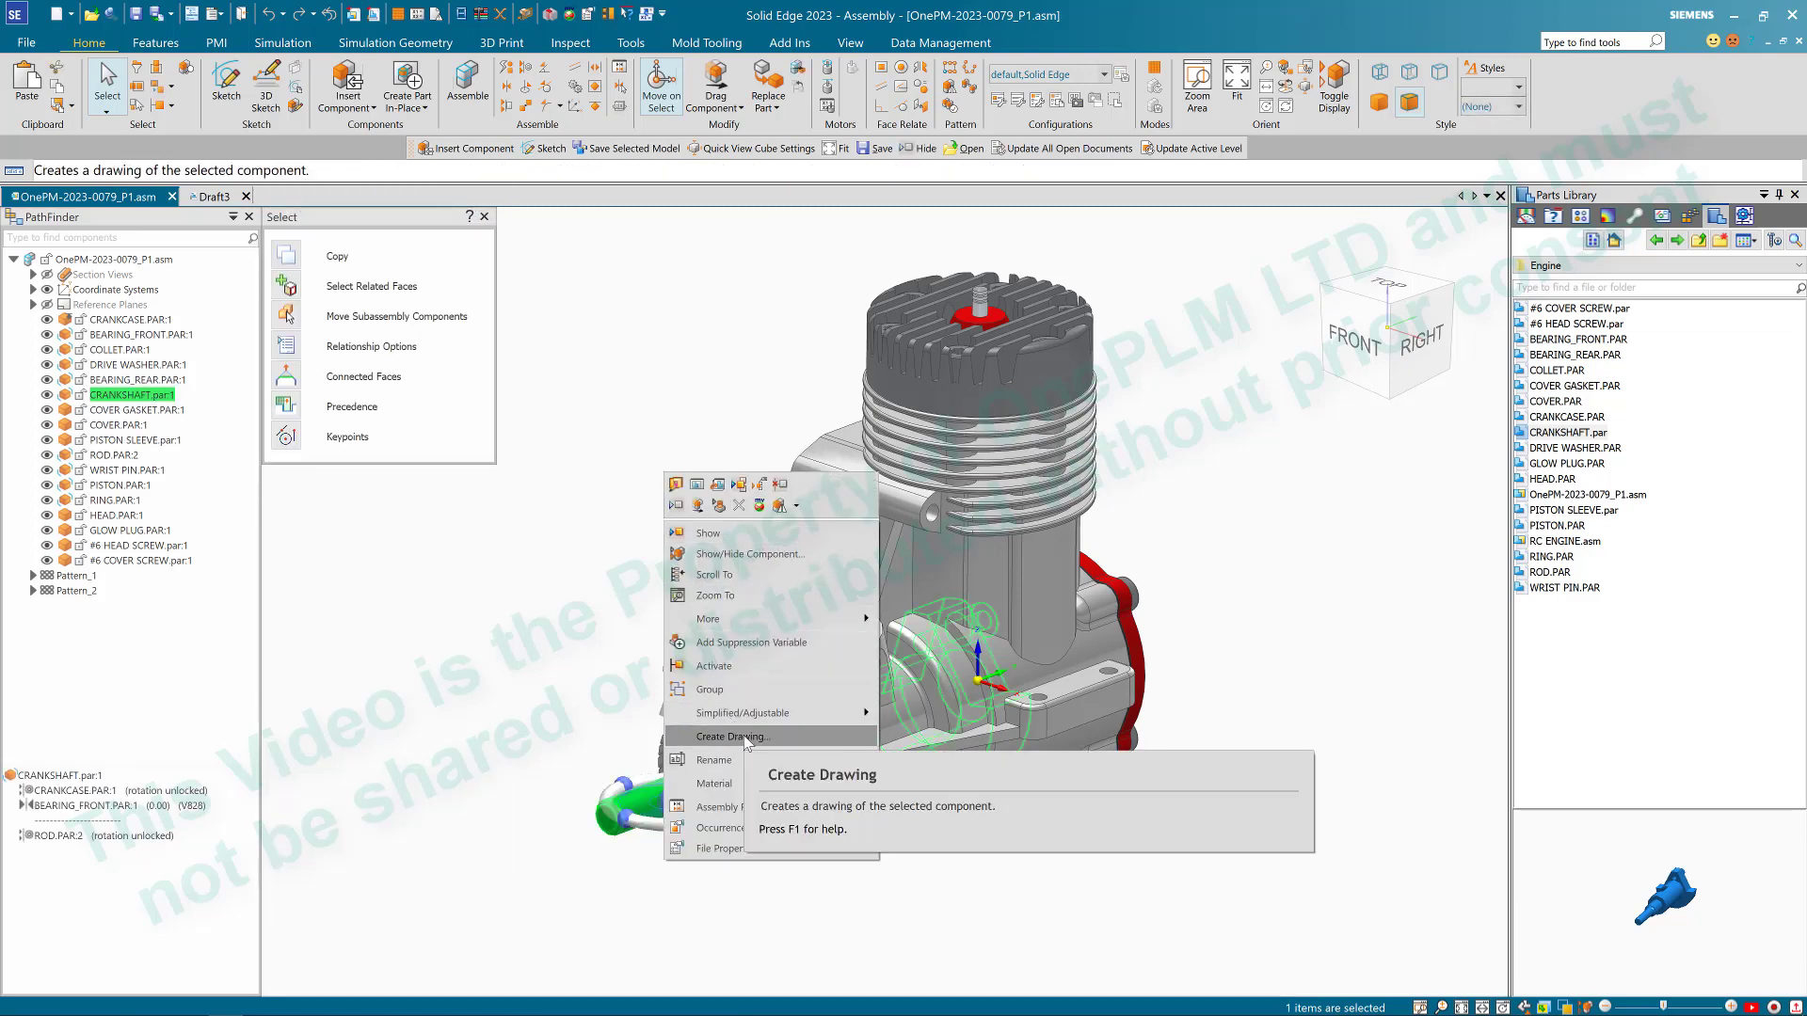
key(Escape)
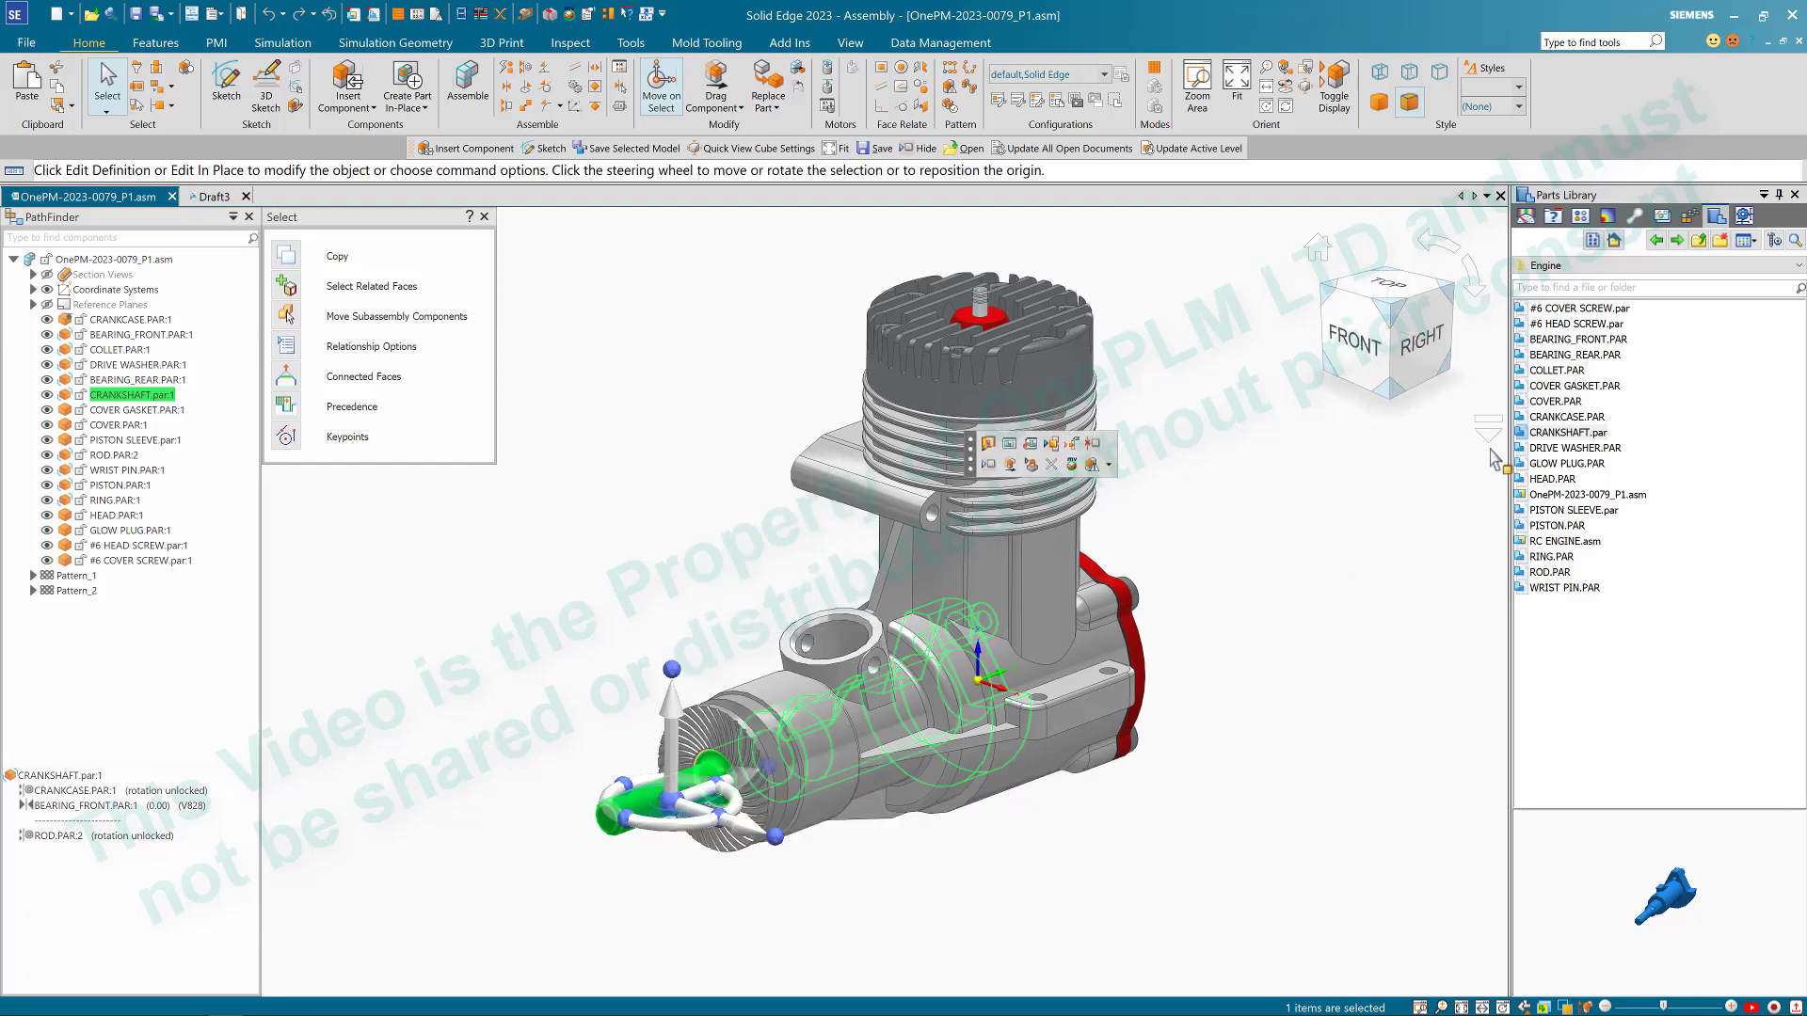
Step: Create a drawing of CRANKSHAFT.par from the parts library with the OnePLM Drawing Border.dft template and standard views
right_click(1562, 433)
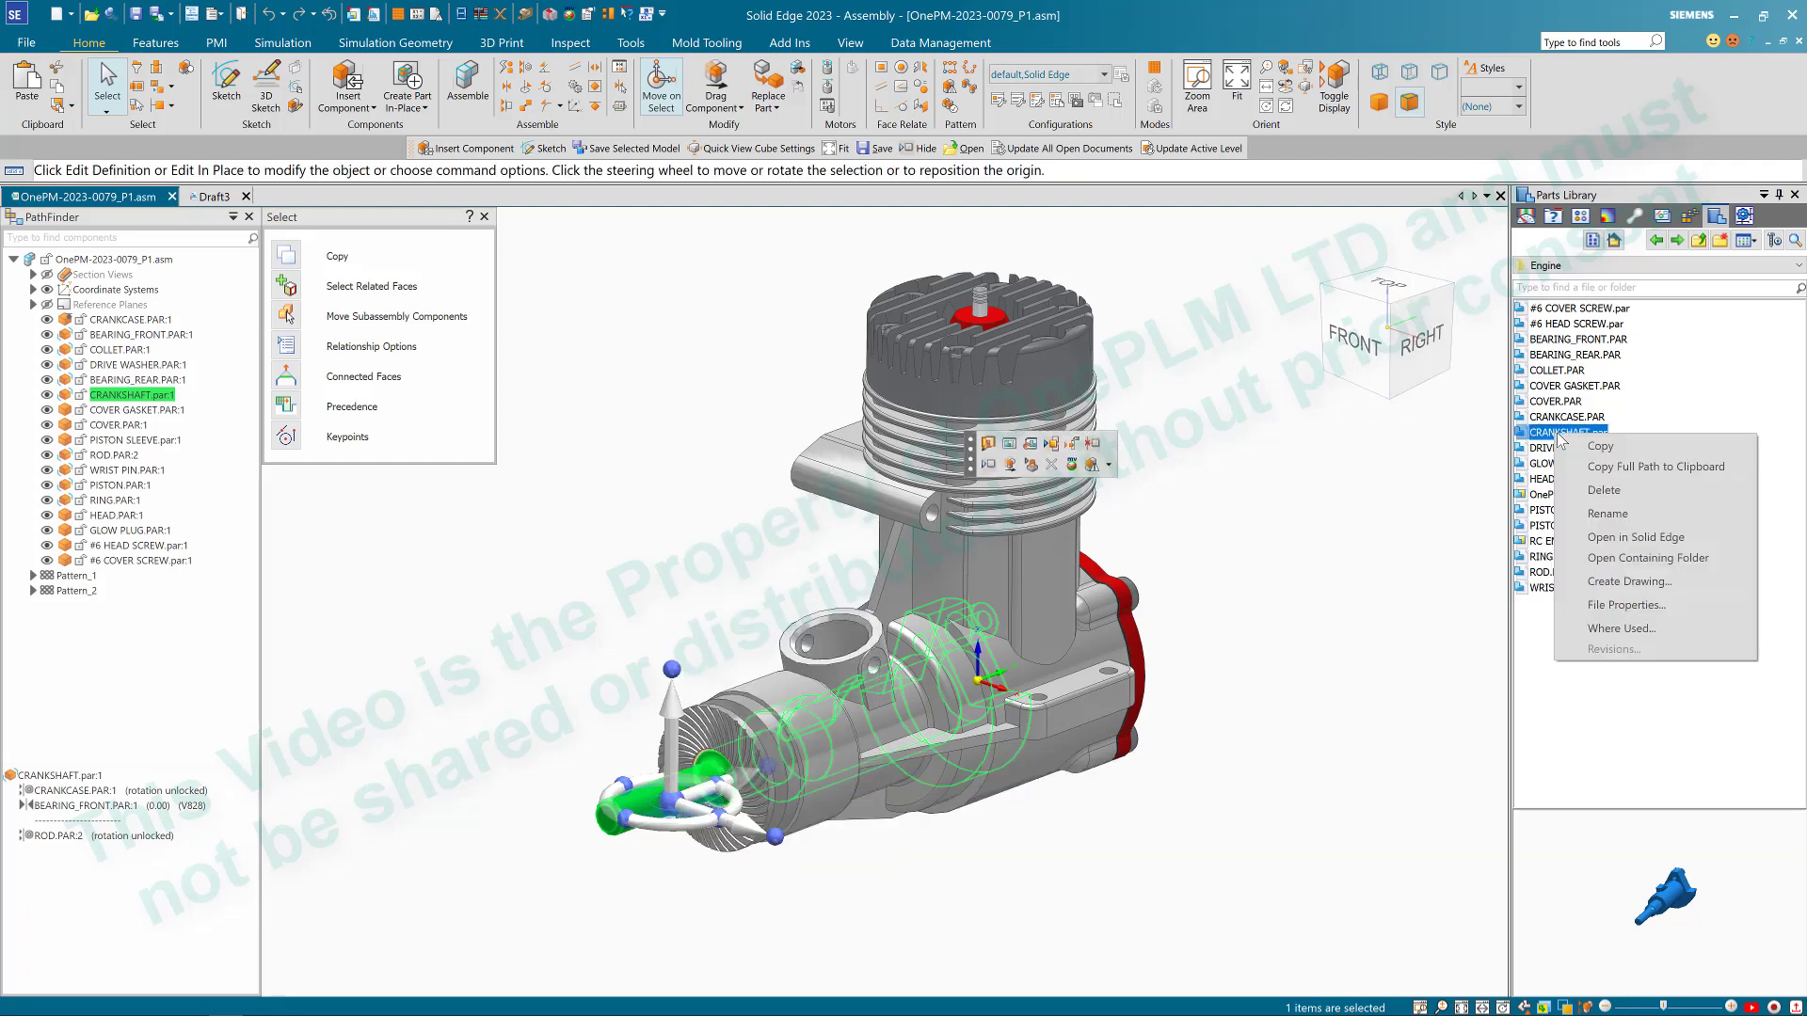
click(1622, 582)
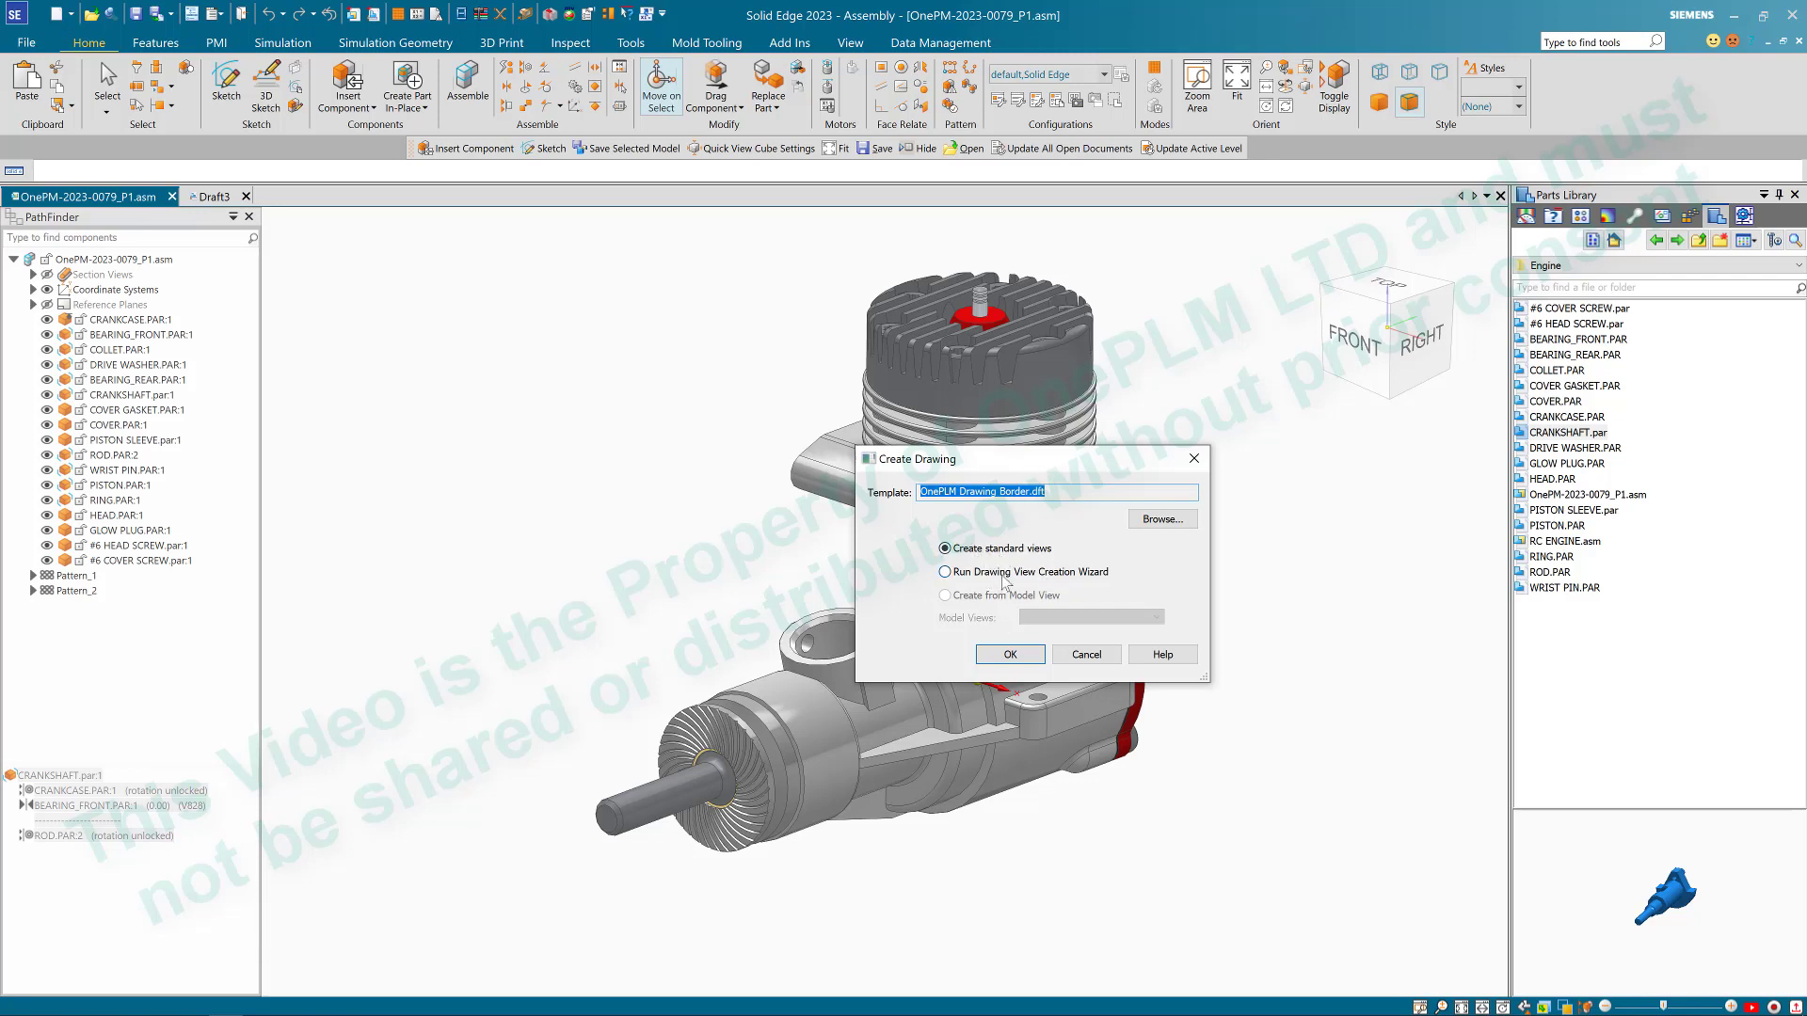
click(1011, 654)
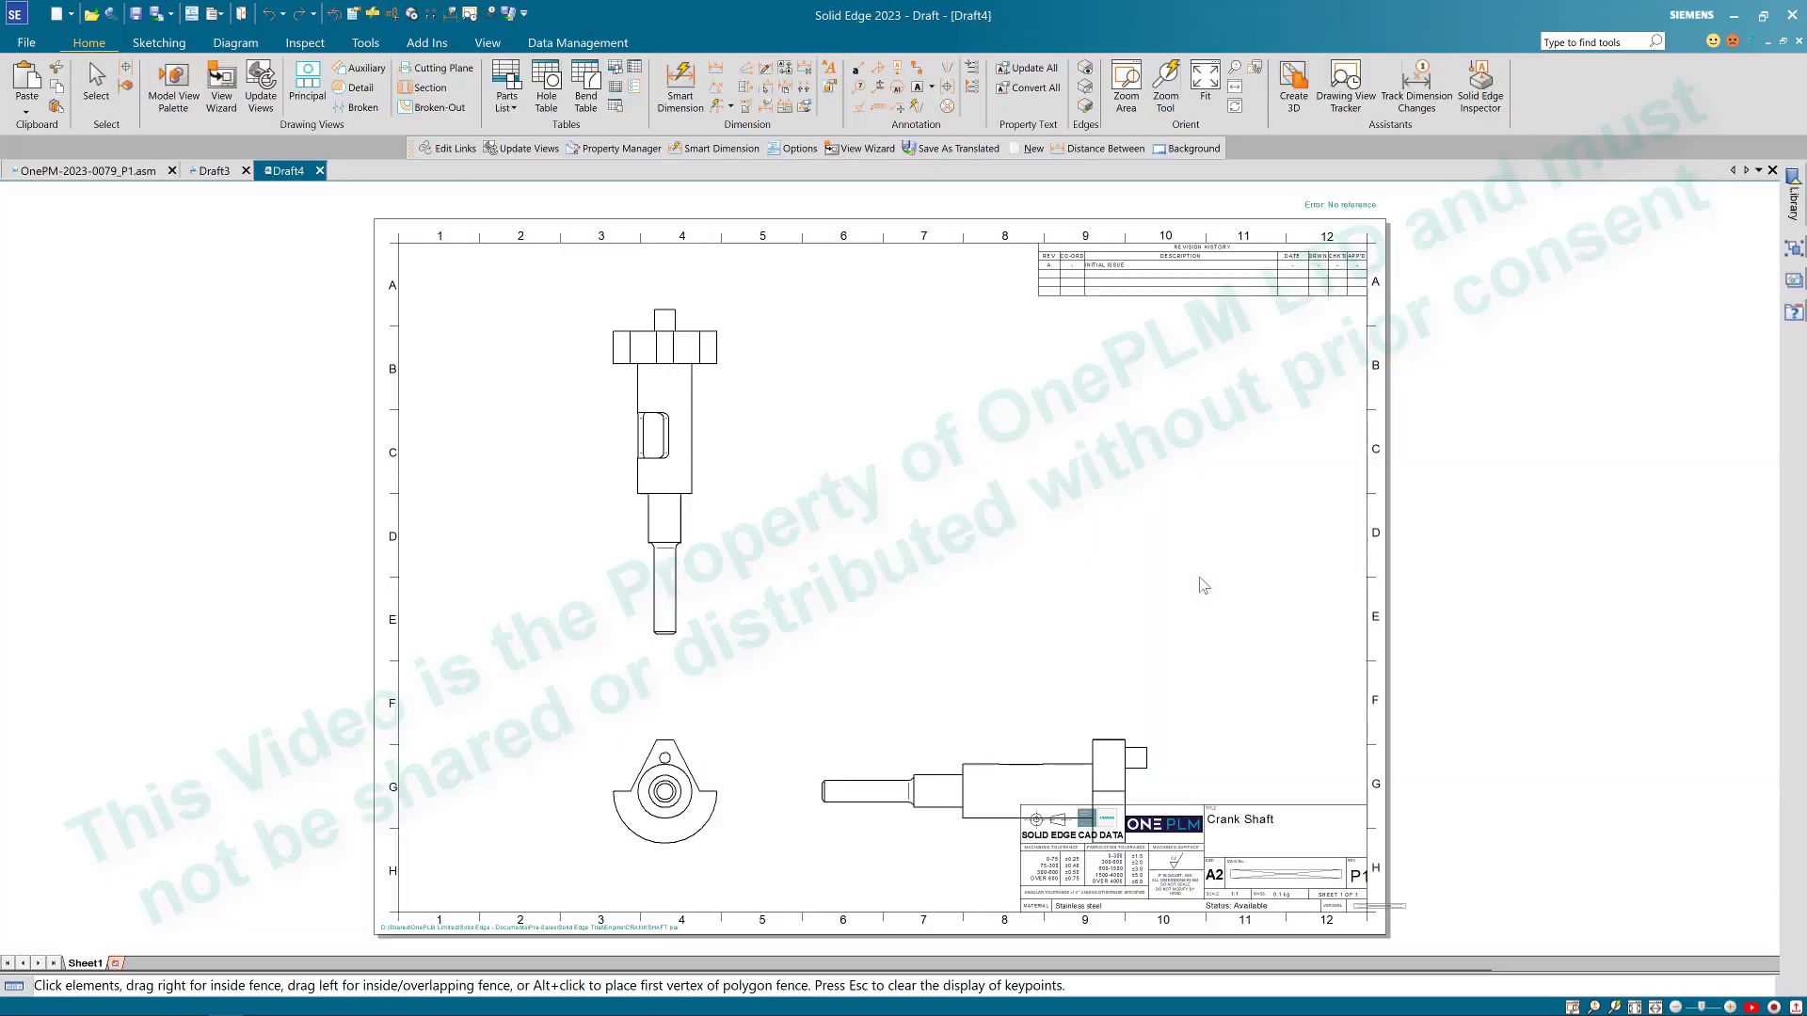
Step: Move the horizontal side view up clear of the title block and delete the vertical crankshaft view above the end view
click(982, 776)
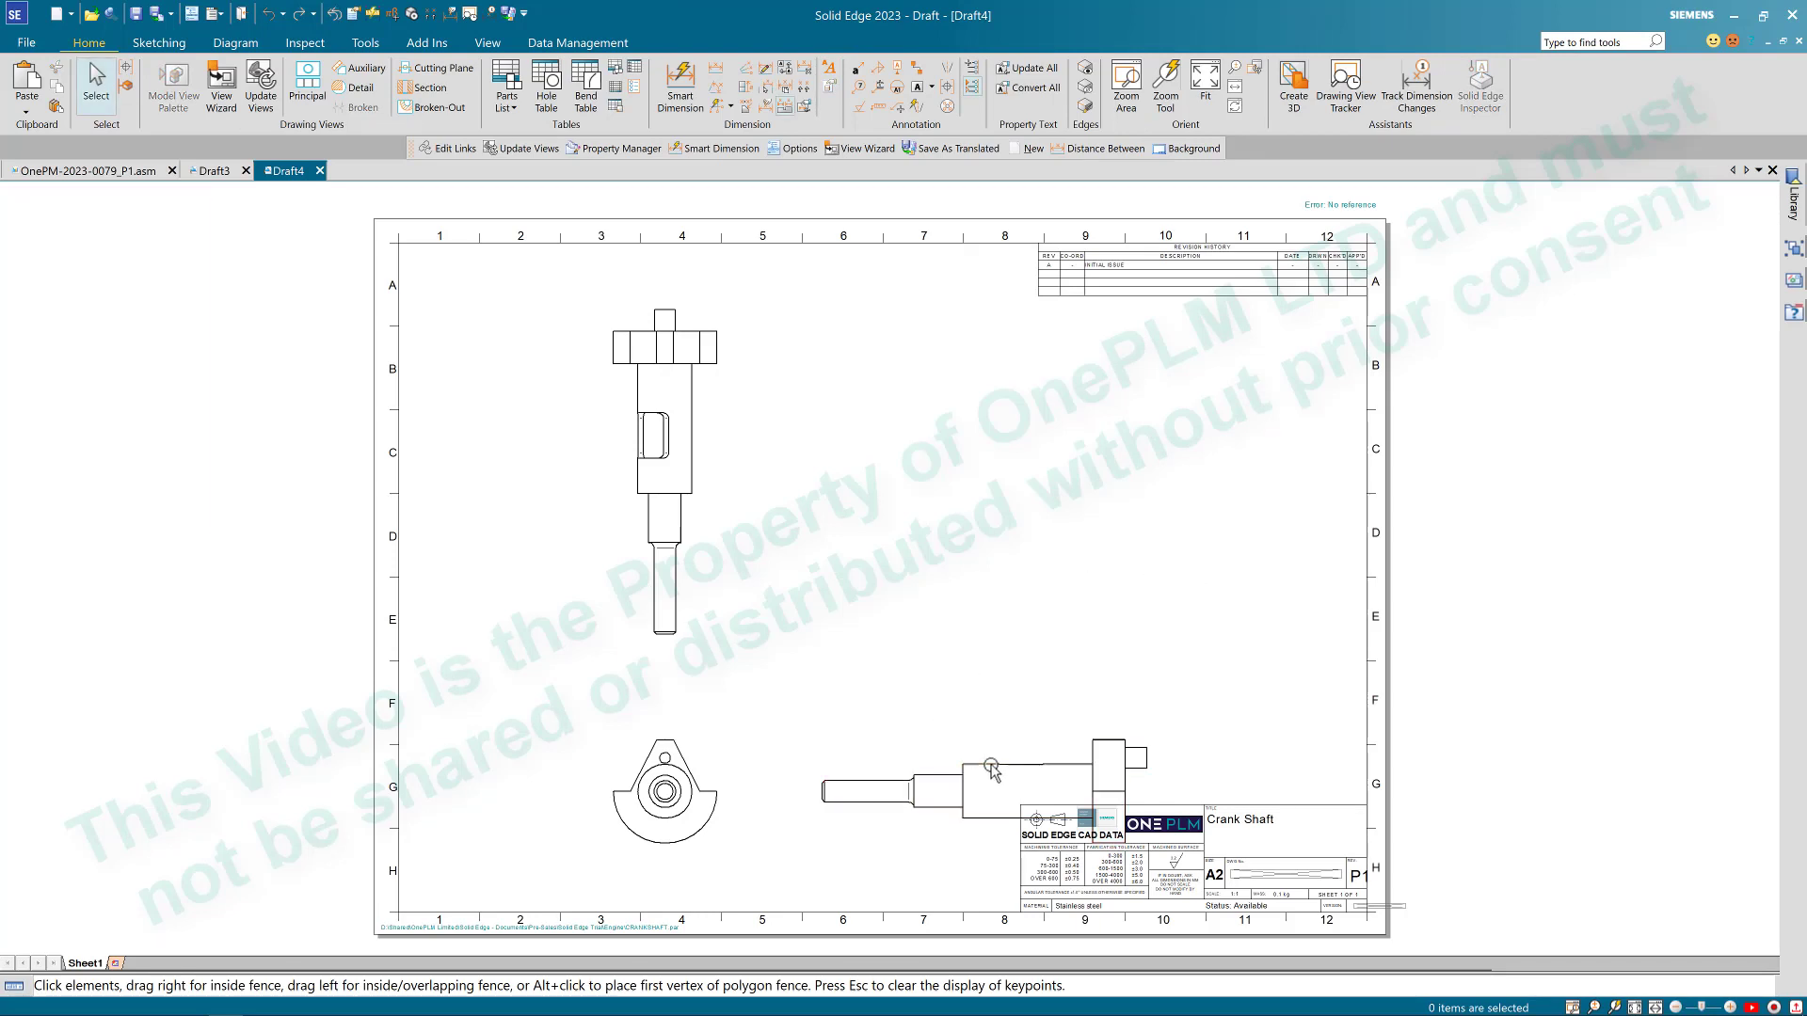
drag(982, 775, 964, 700)
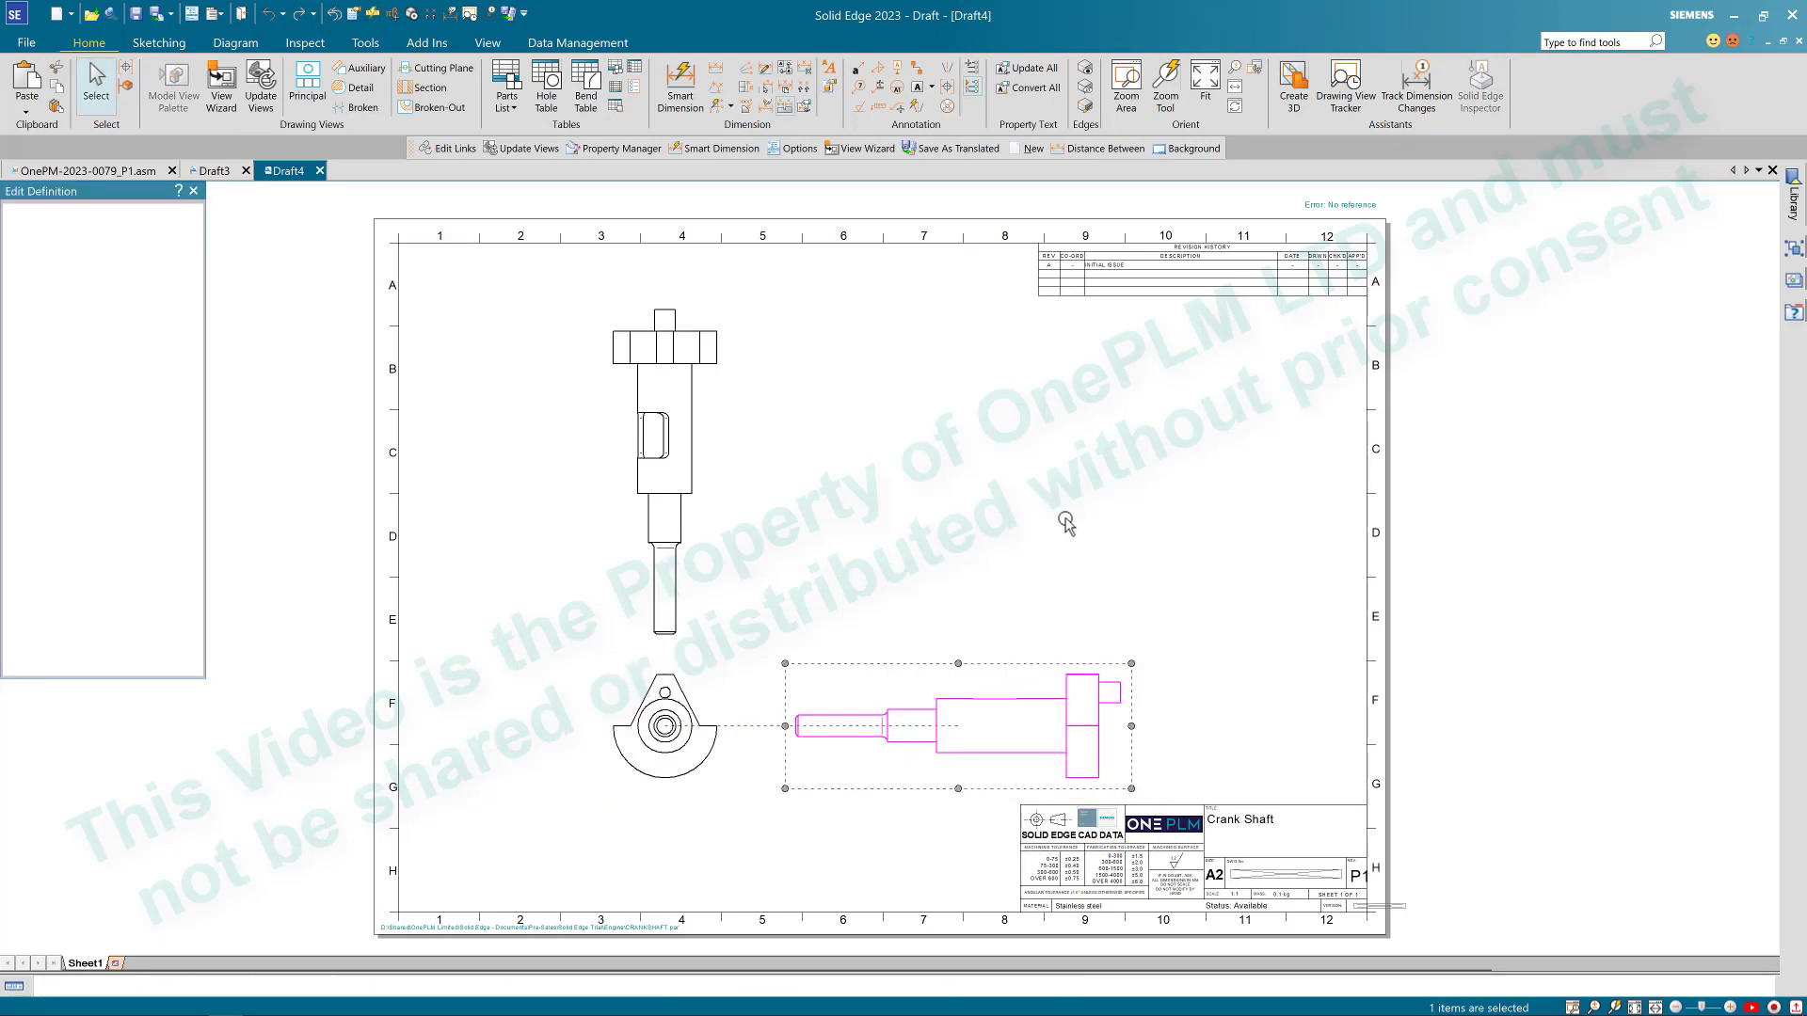
click(682, 491)
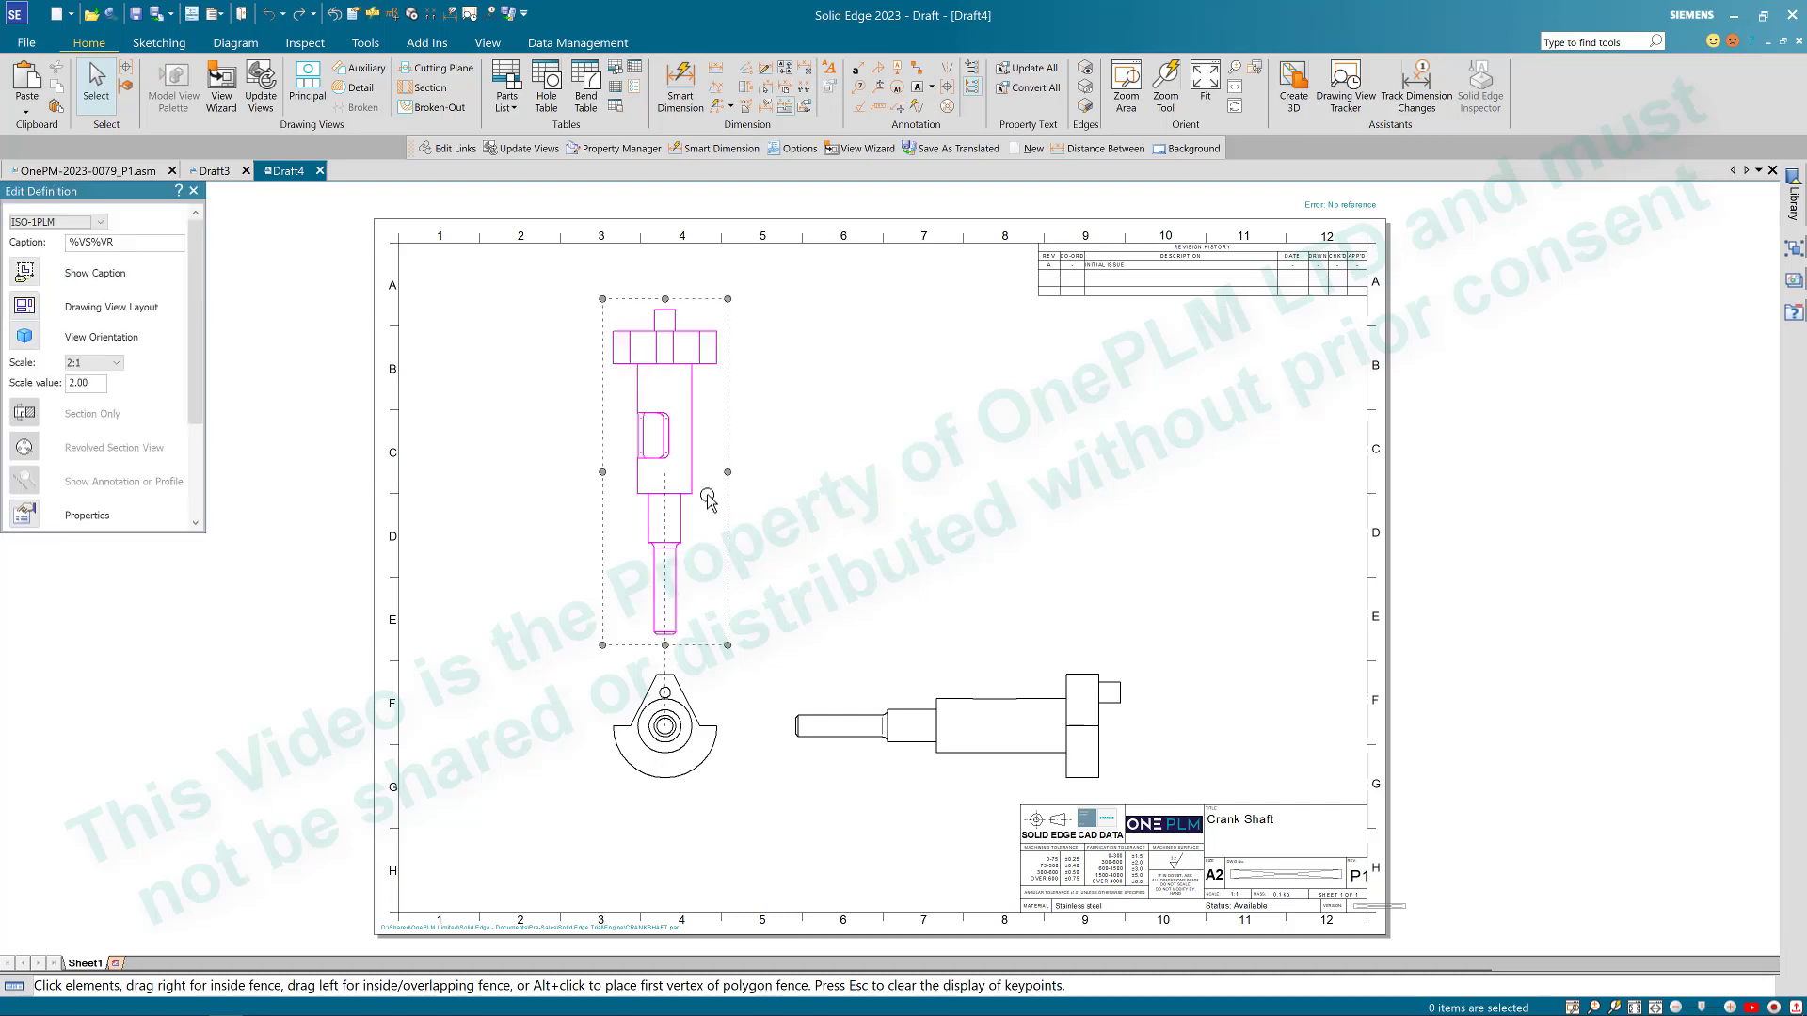
key(Delete)
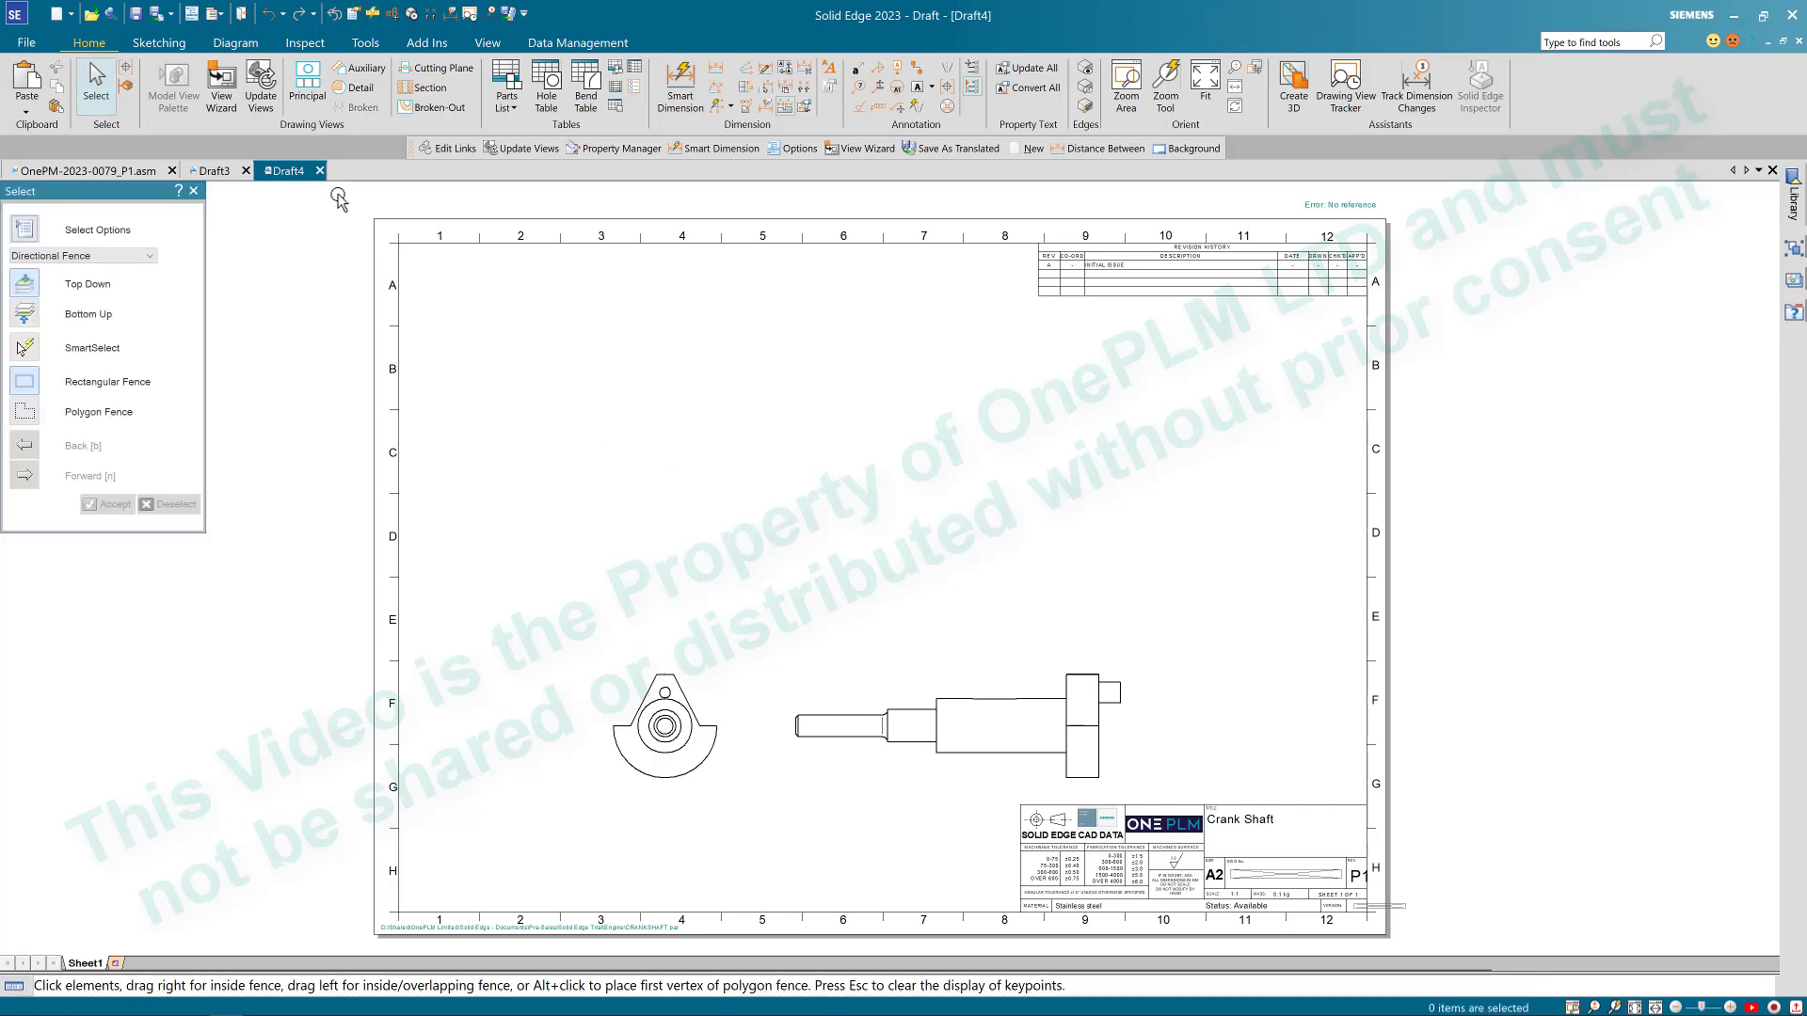
Step: Place principal views from the side view: one above it, an end view beyond the crank pin, and an isometric view diagonally above
click(308, 83)
click(909, 712)
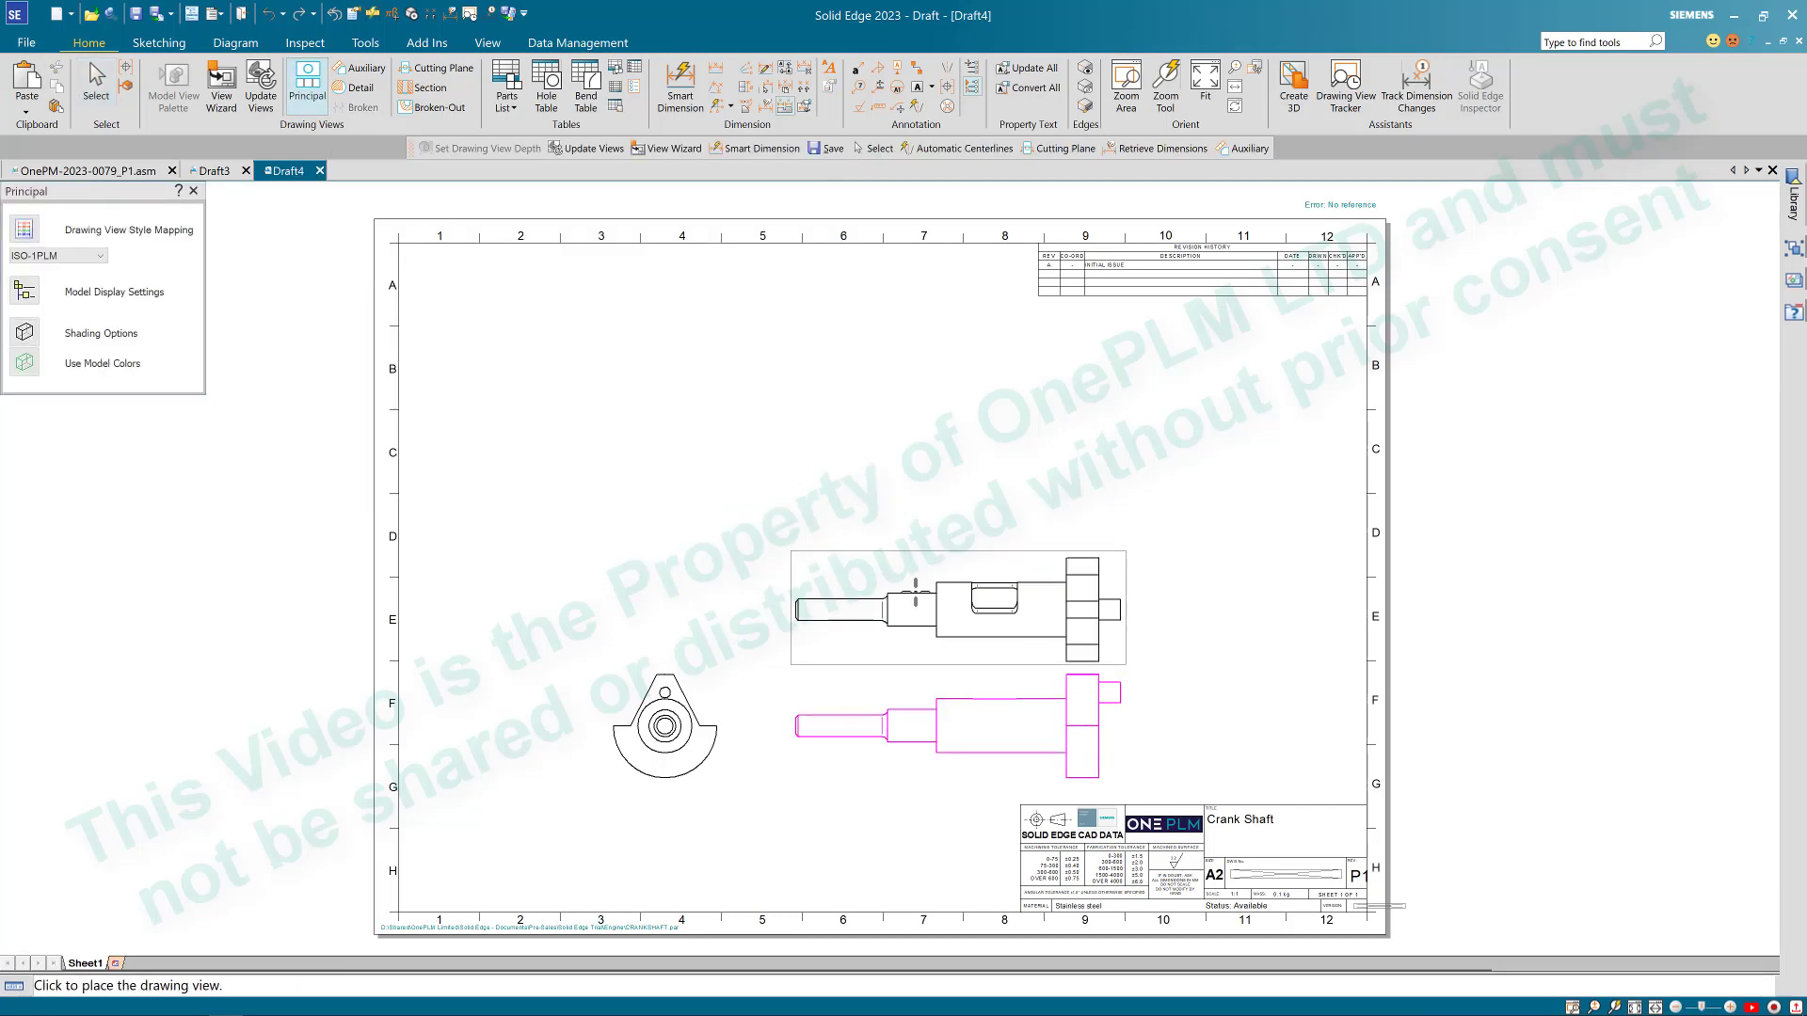
click(944, 613)
click(1053, 693)
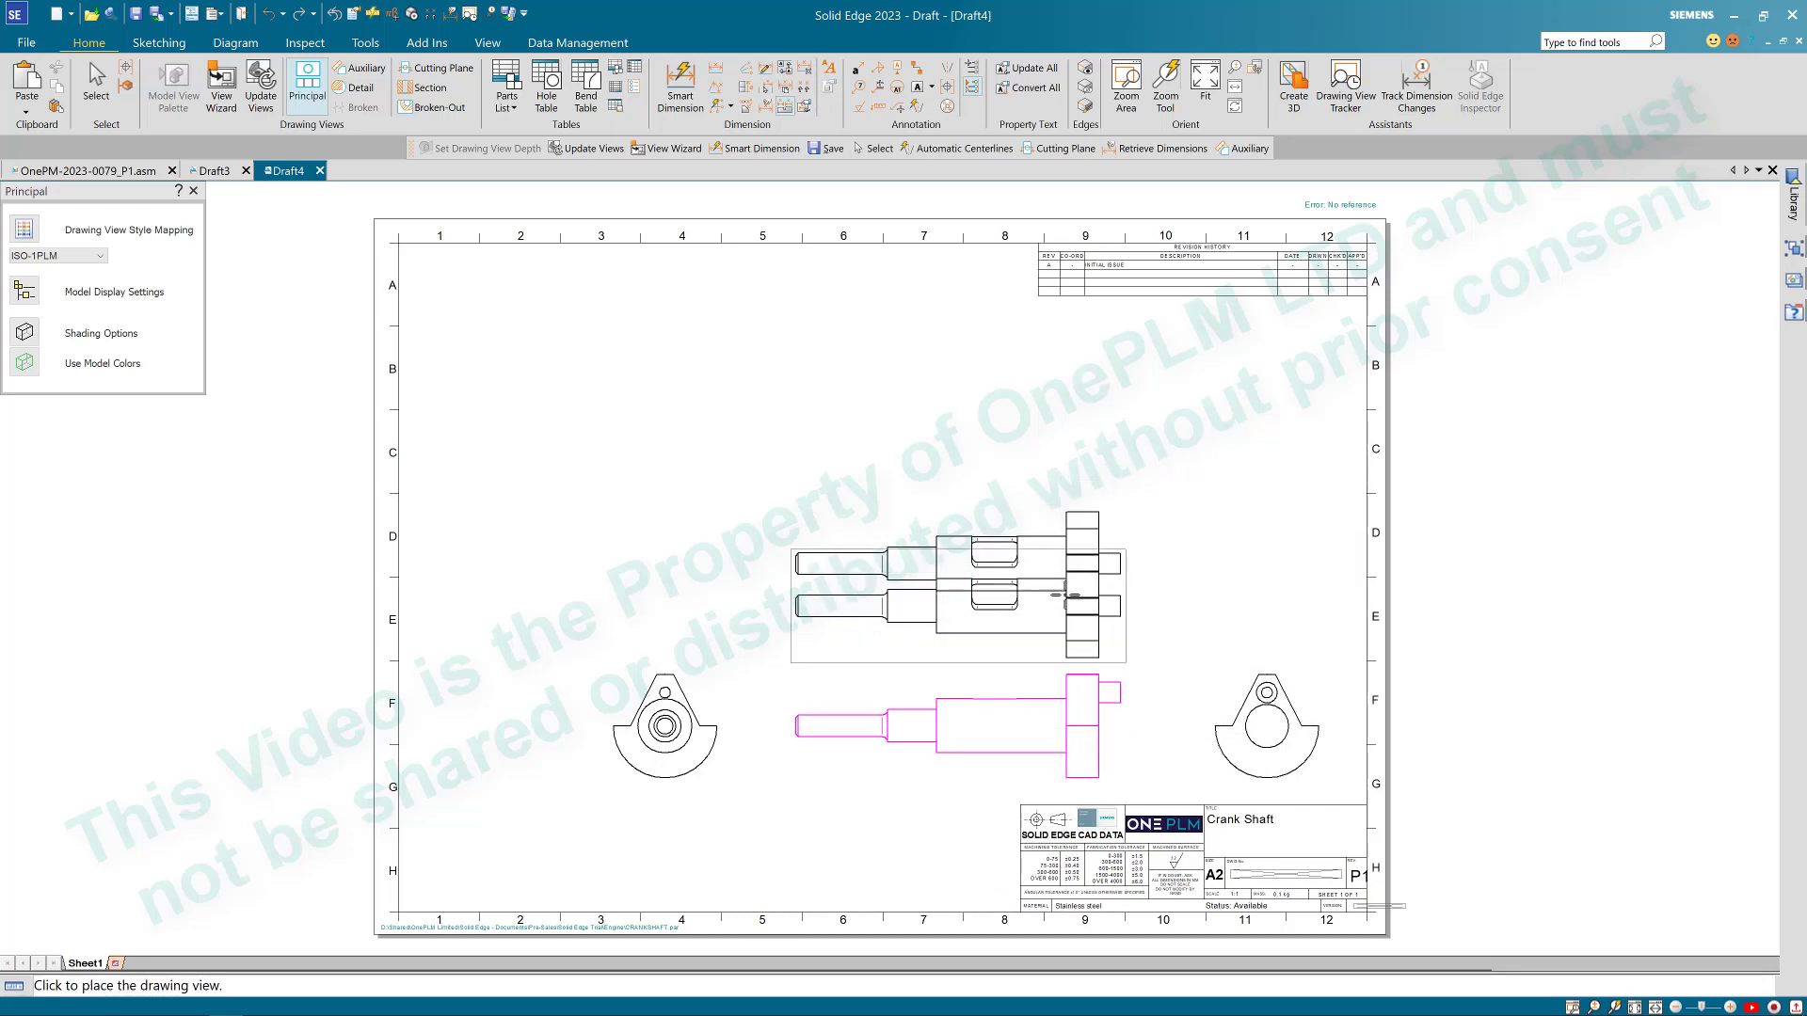
click(1251, 527)
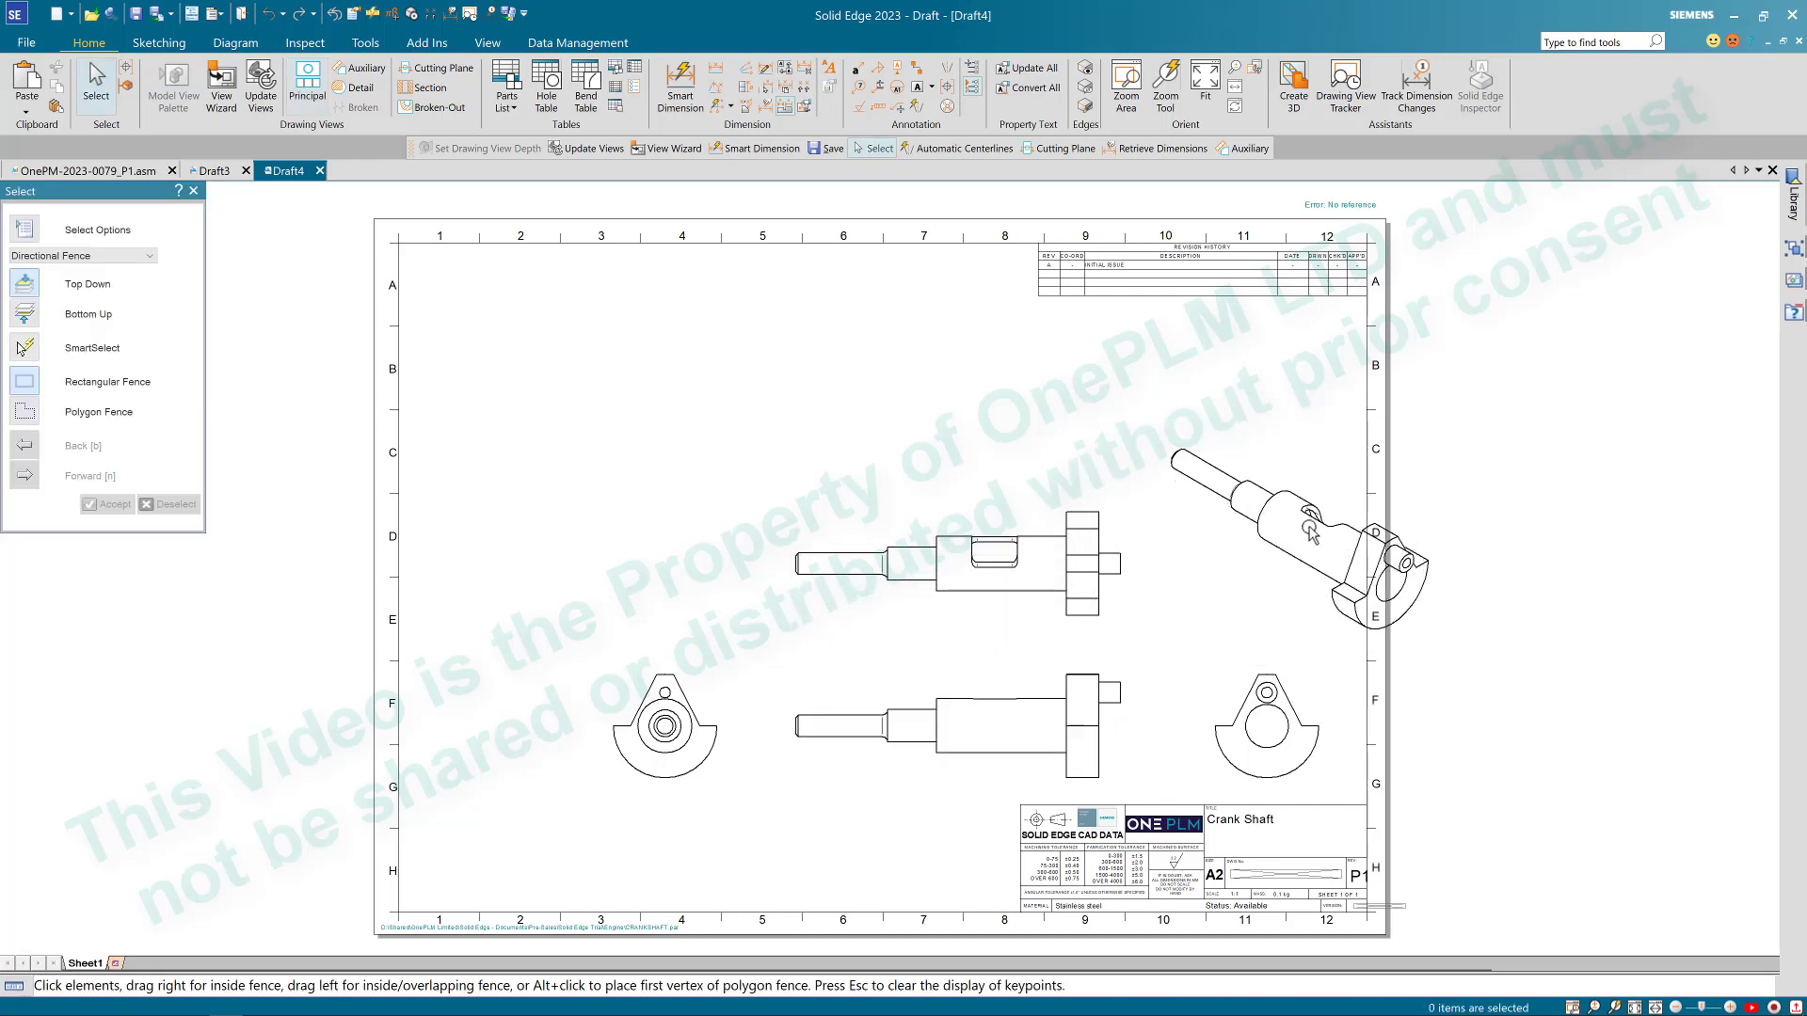
Step: Move the isometric view beneath the revision table, set it to Shaded with Edges and update the drawing views
drag(1317, 490, 1251, 407)
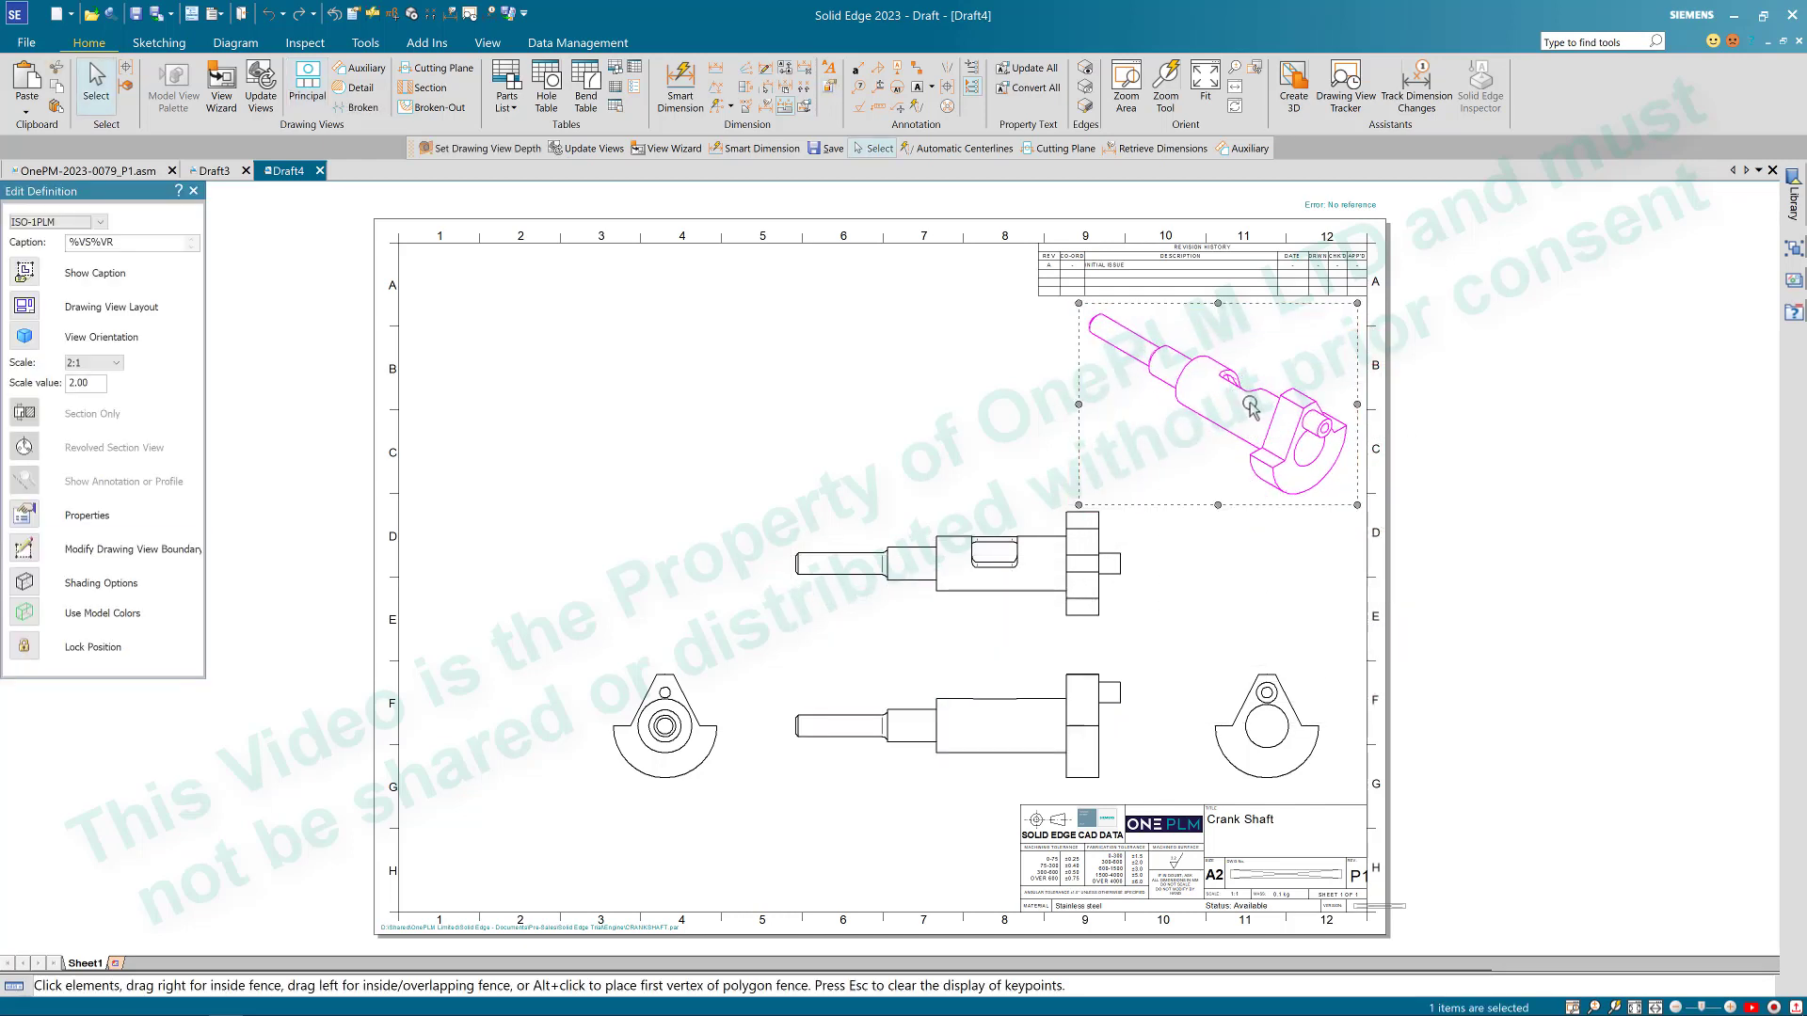
click(26, 585)
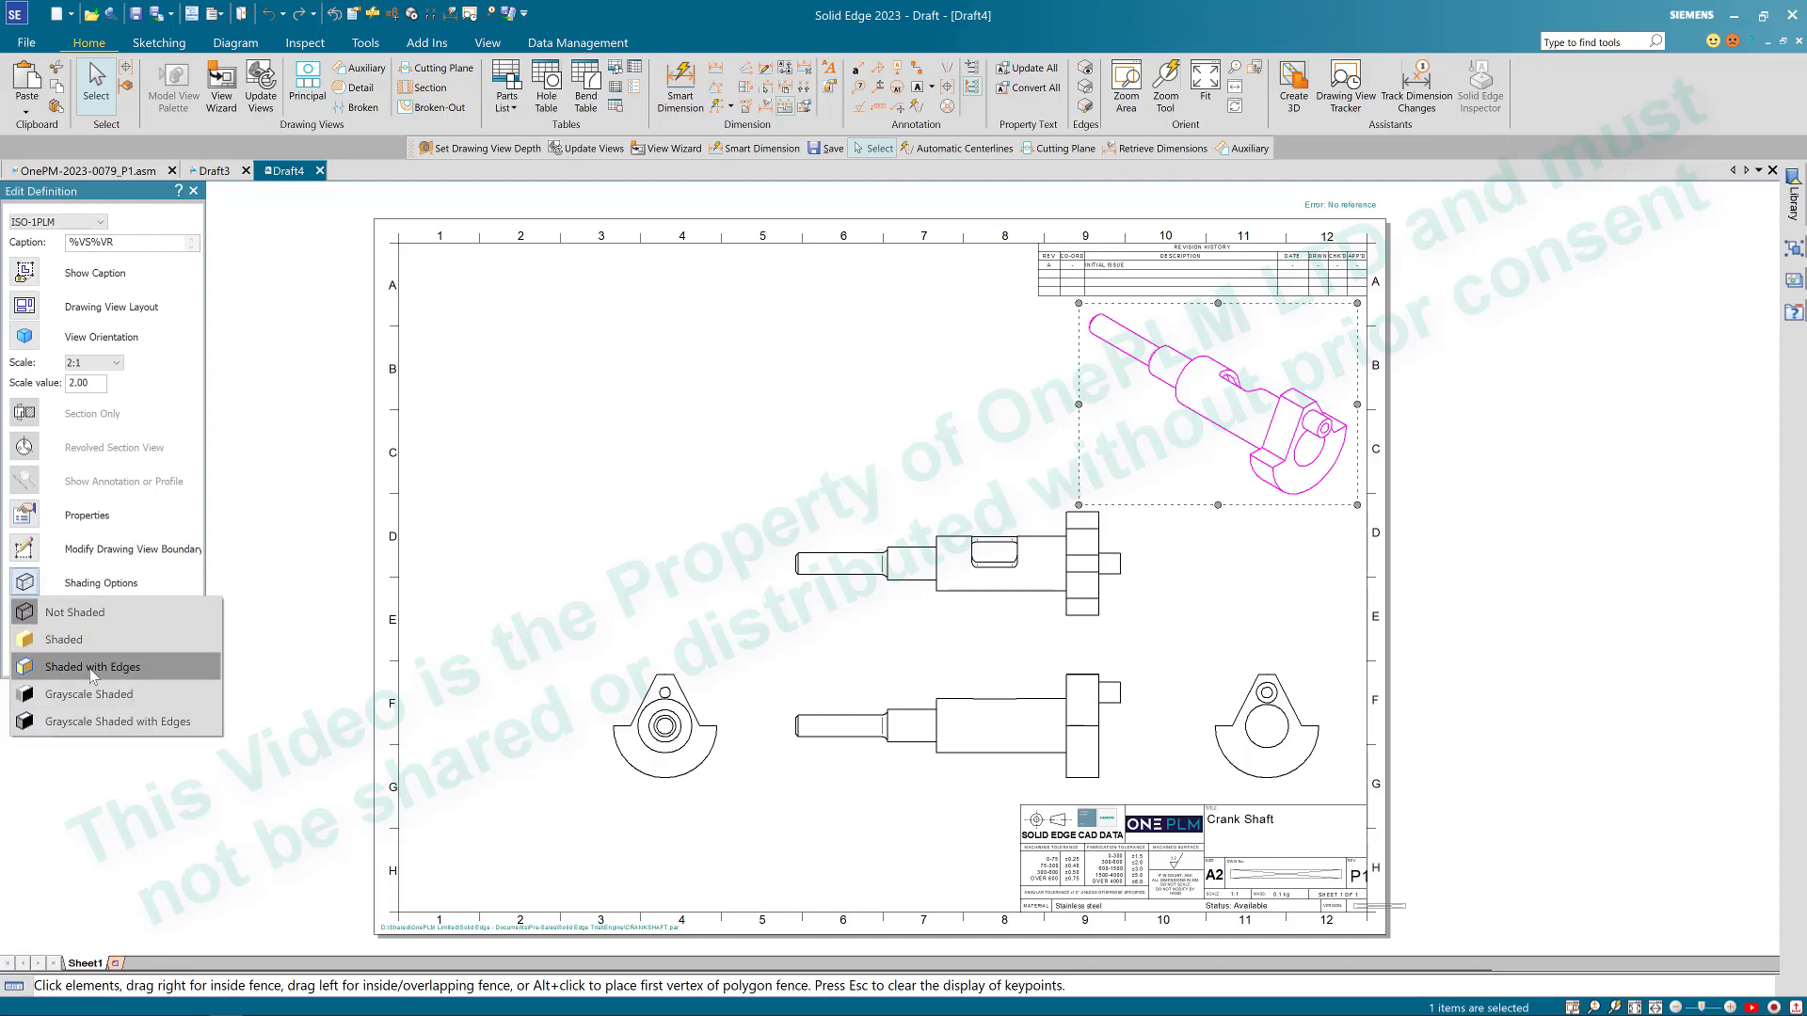
click(79, 668)
click(910, 369)
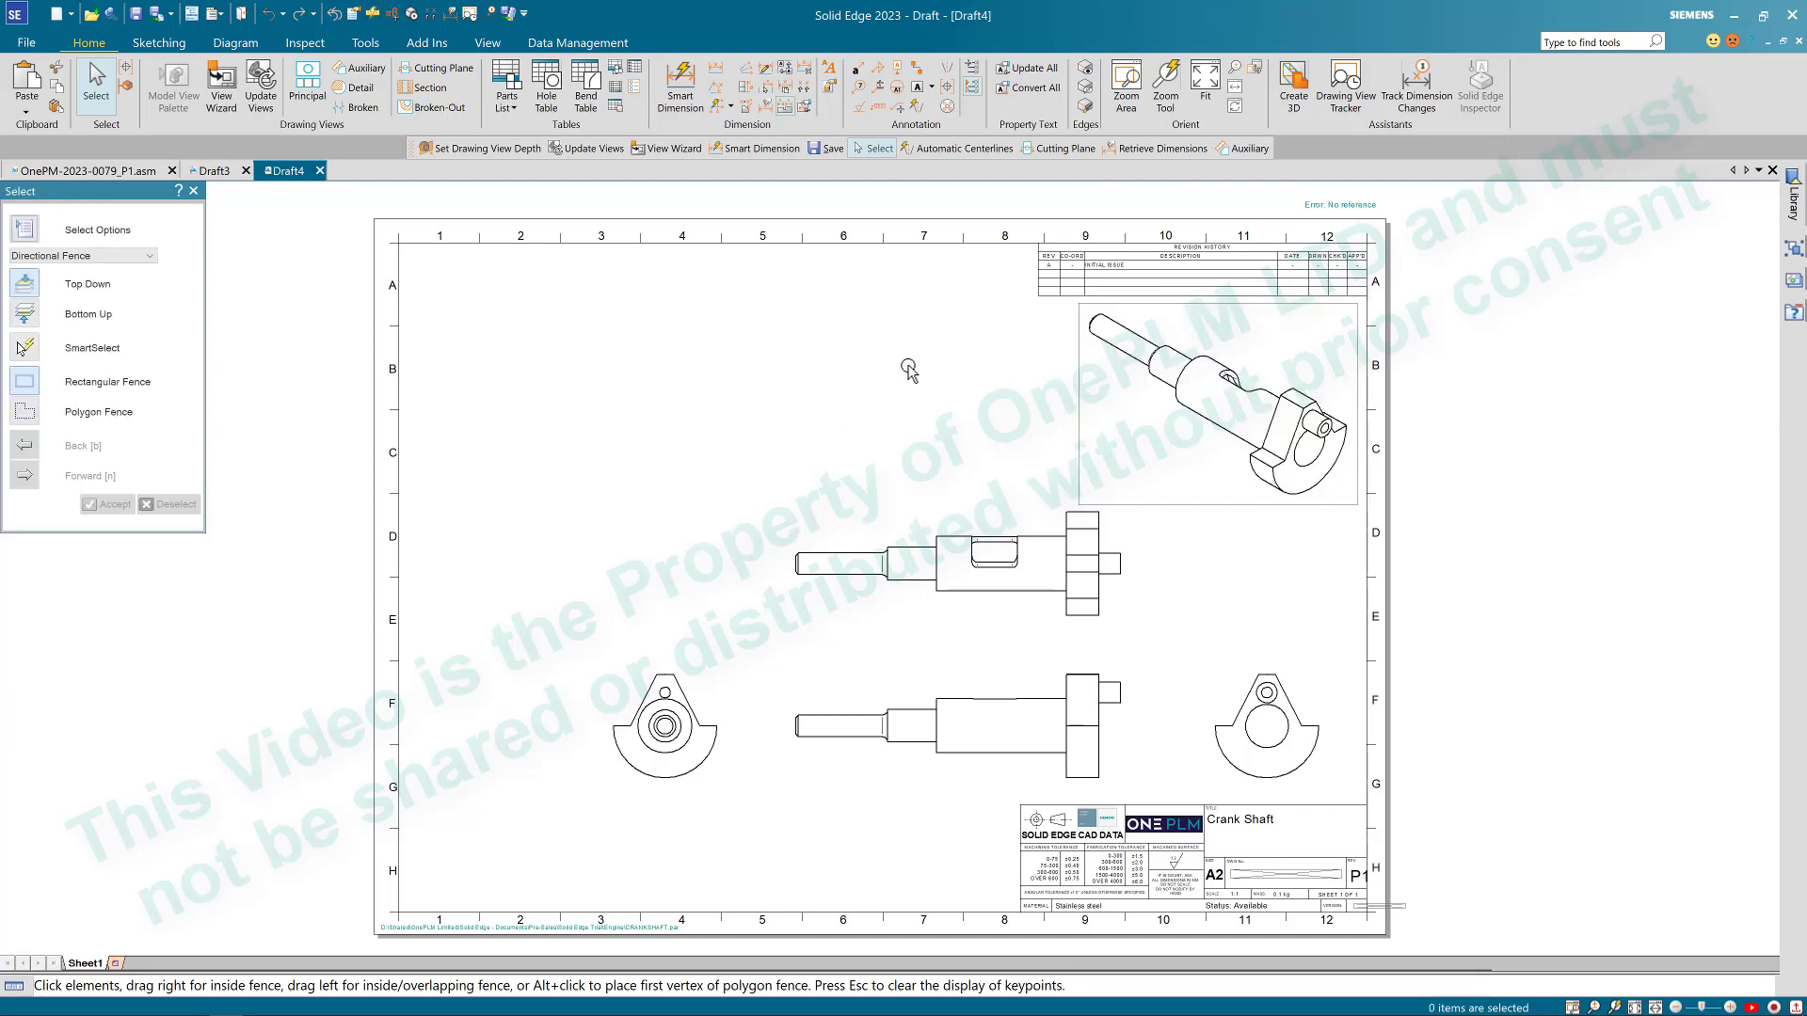
click(261, 84)
Step: Move the four orthographic crankshaft views together up and to the left on the sheet
mouse_move(577, 821)
mouse_down()
mouse_move(1346, 607)
mouse_move(1397, 490)
mouse_up()
drag(1078, 588, 999, 504)
click(1106, 530)
Step: Add Smart Dimensions to the upper view for the crankshaft's overall length, placed above, and the counterweight's full width, placed beside it
scroll(1106, 530, up, 4)
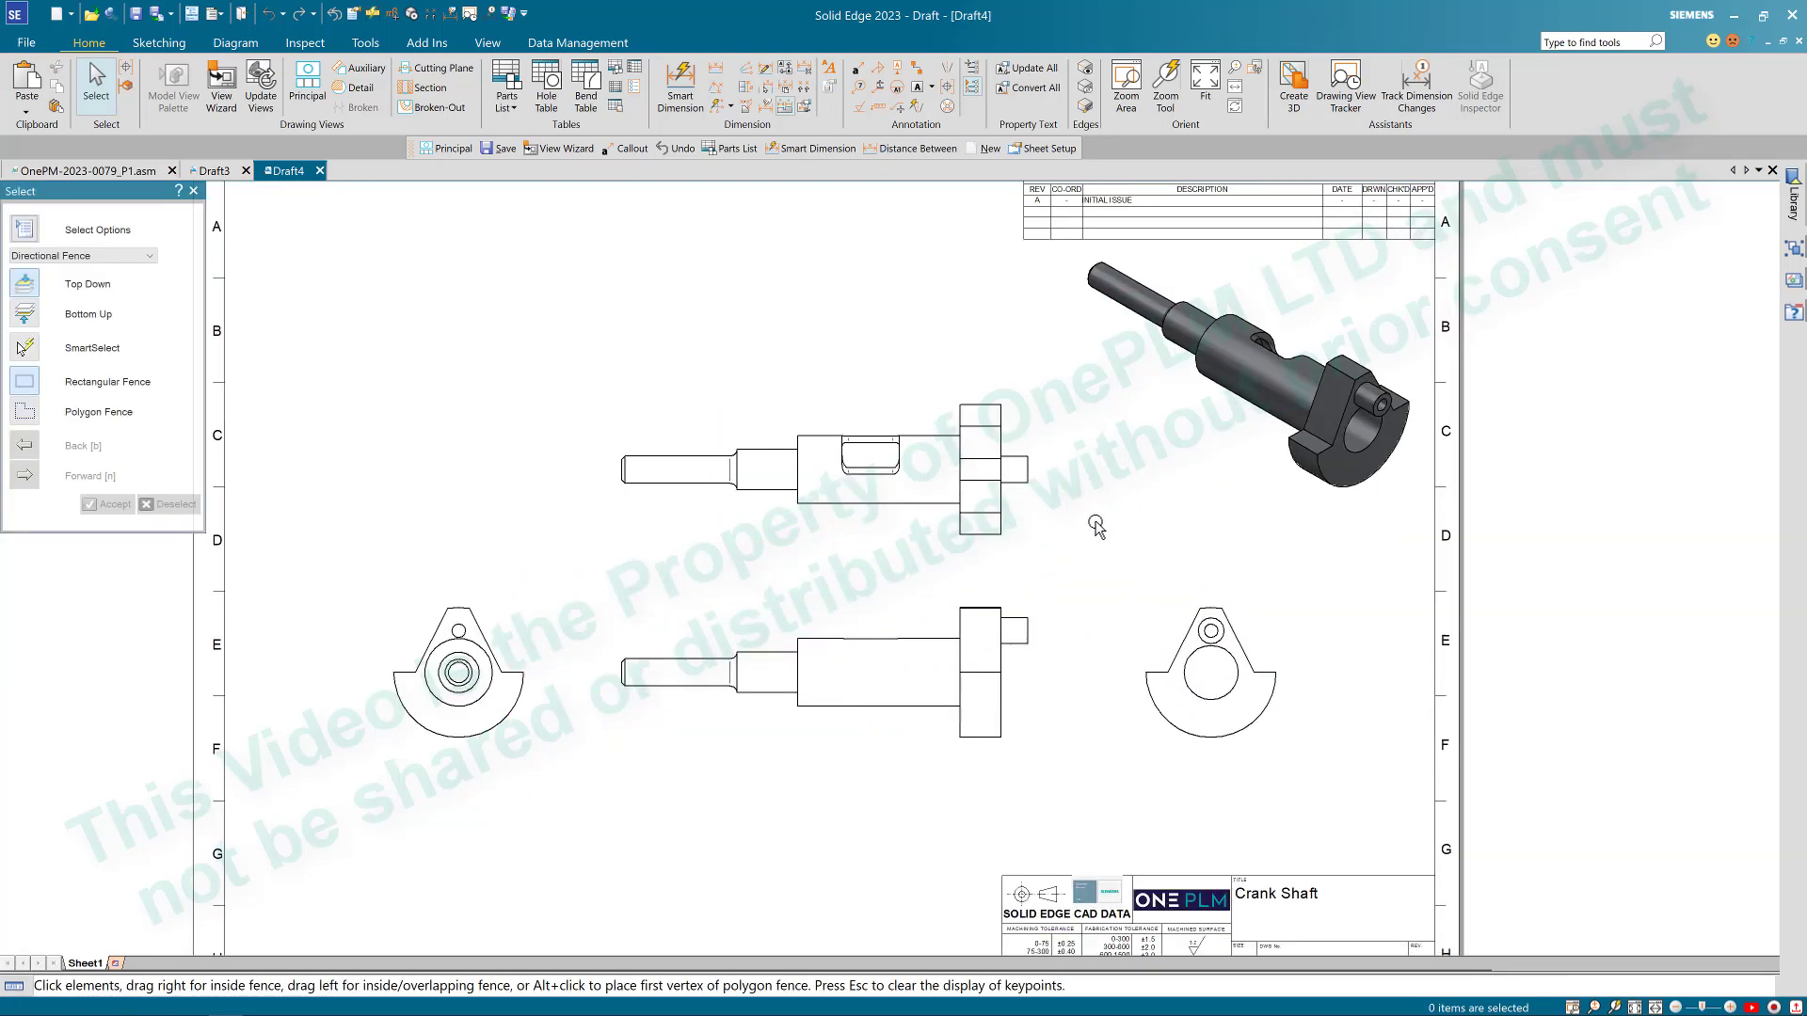
middle_drag(591, 649, 750, 599)
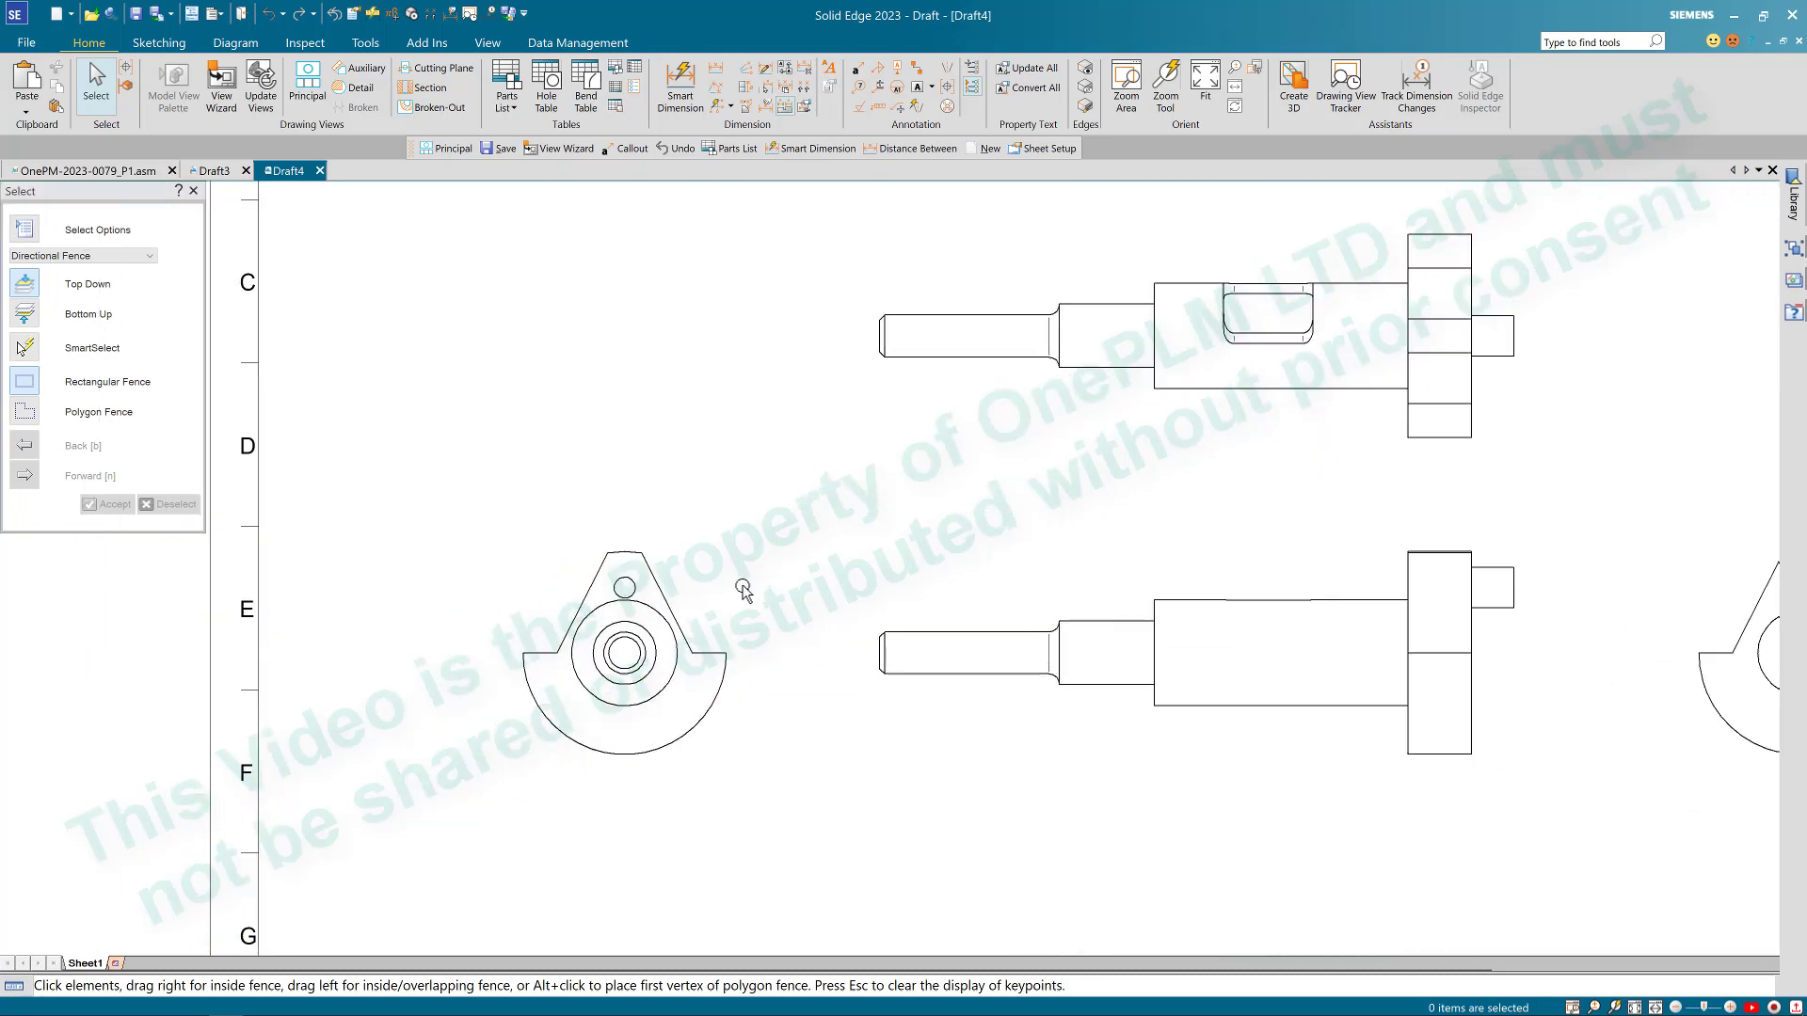
click(681, 90)
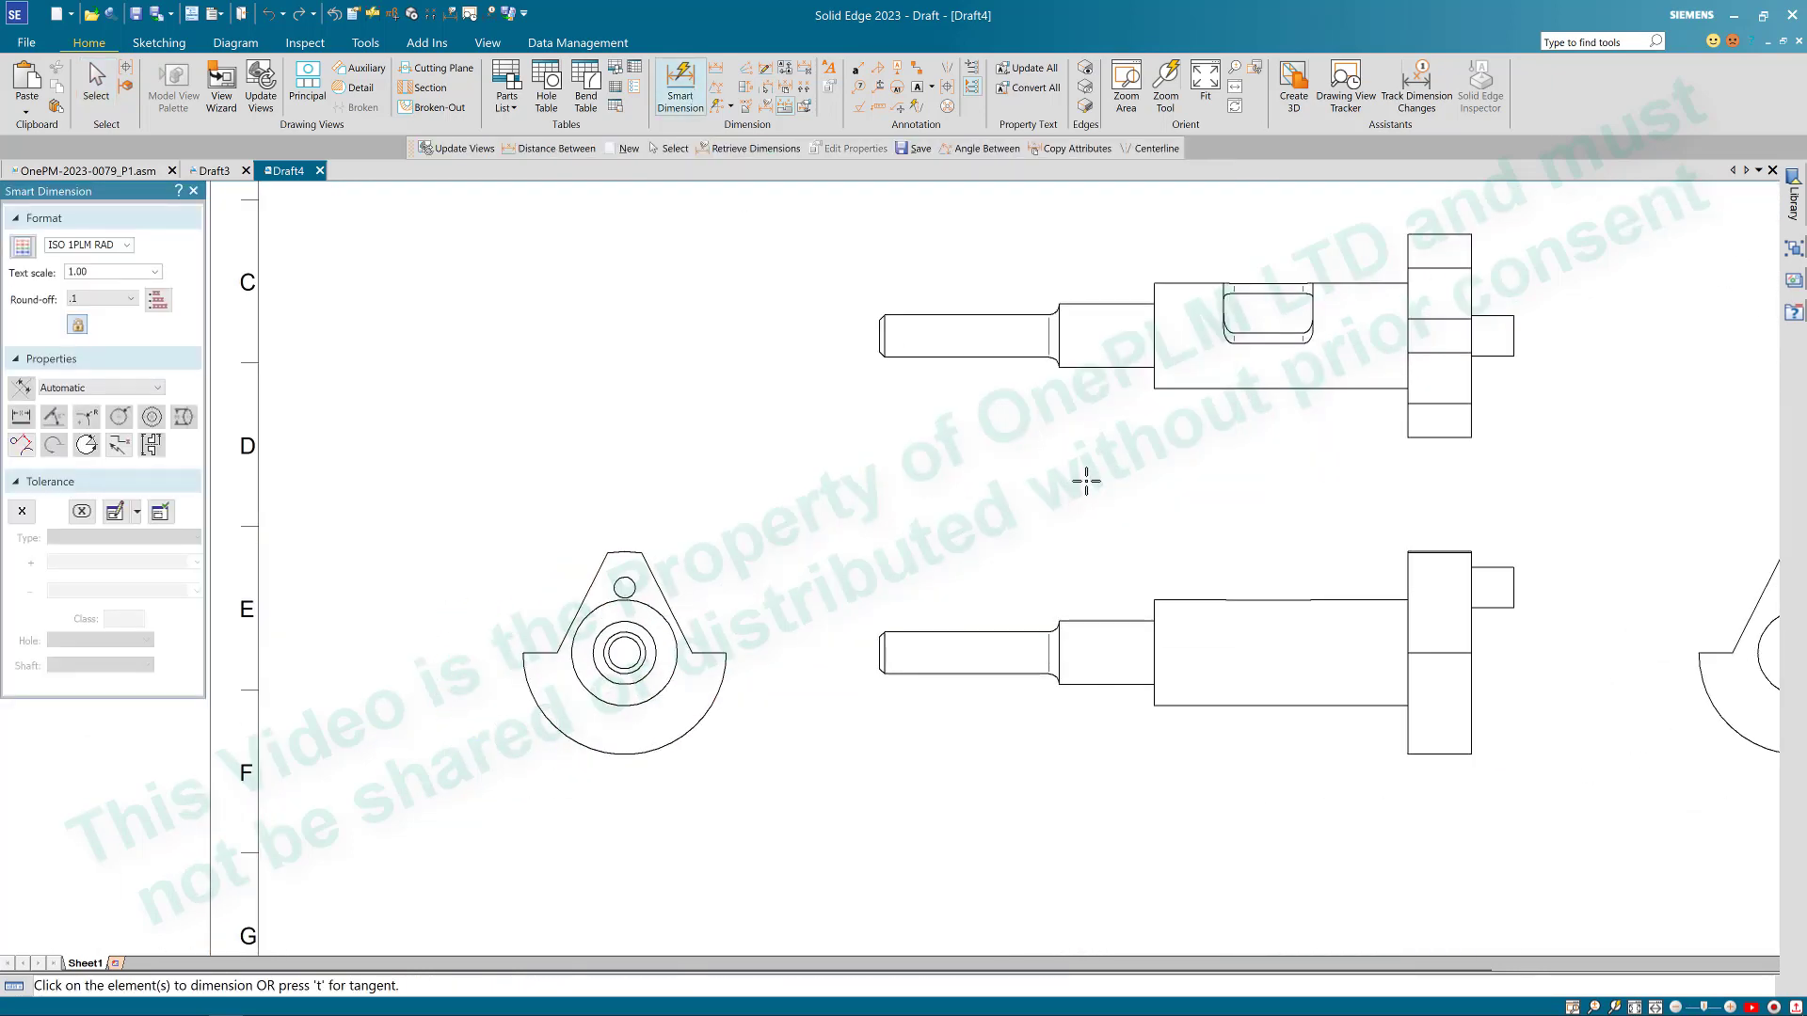
mouse_move(1084, 480)
middle_down()
mouse_move(827, 633)
mouse_move(728, 583)
middle_up()
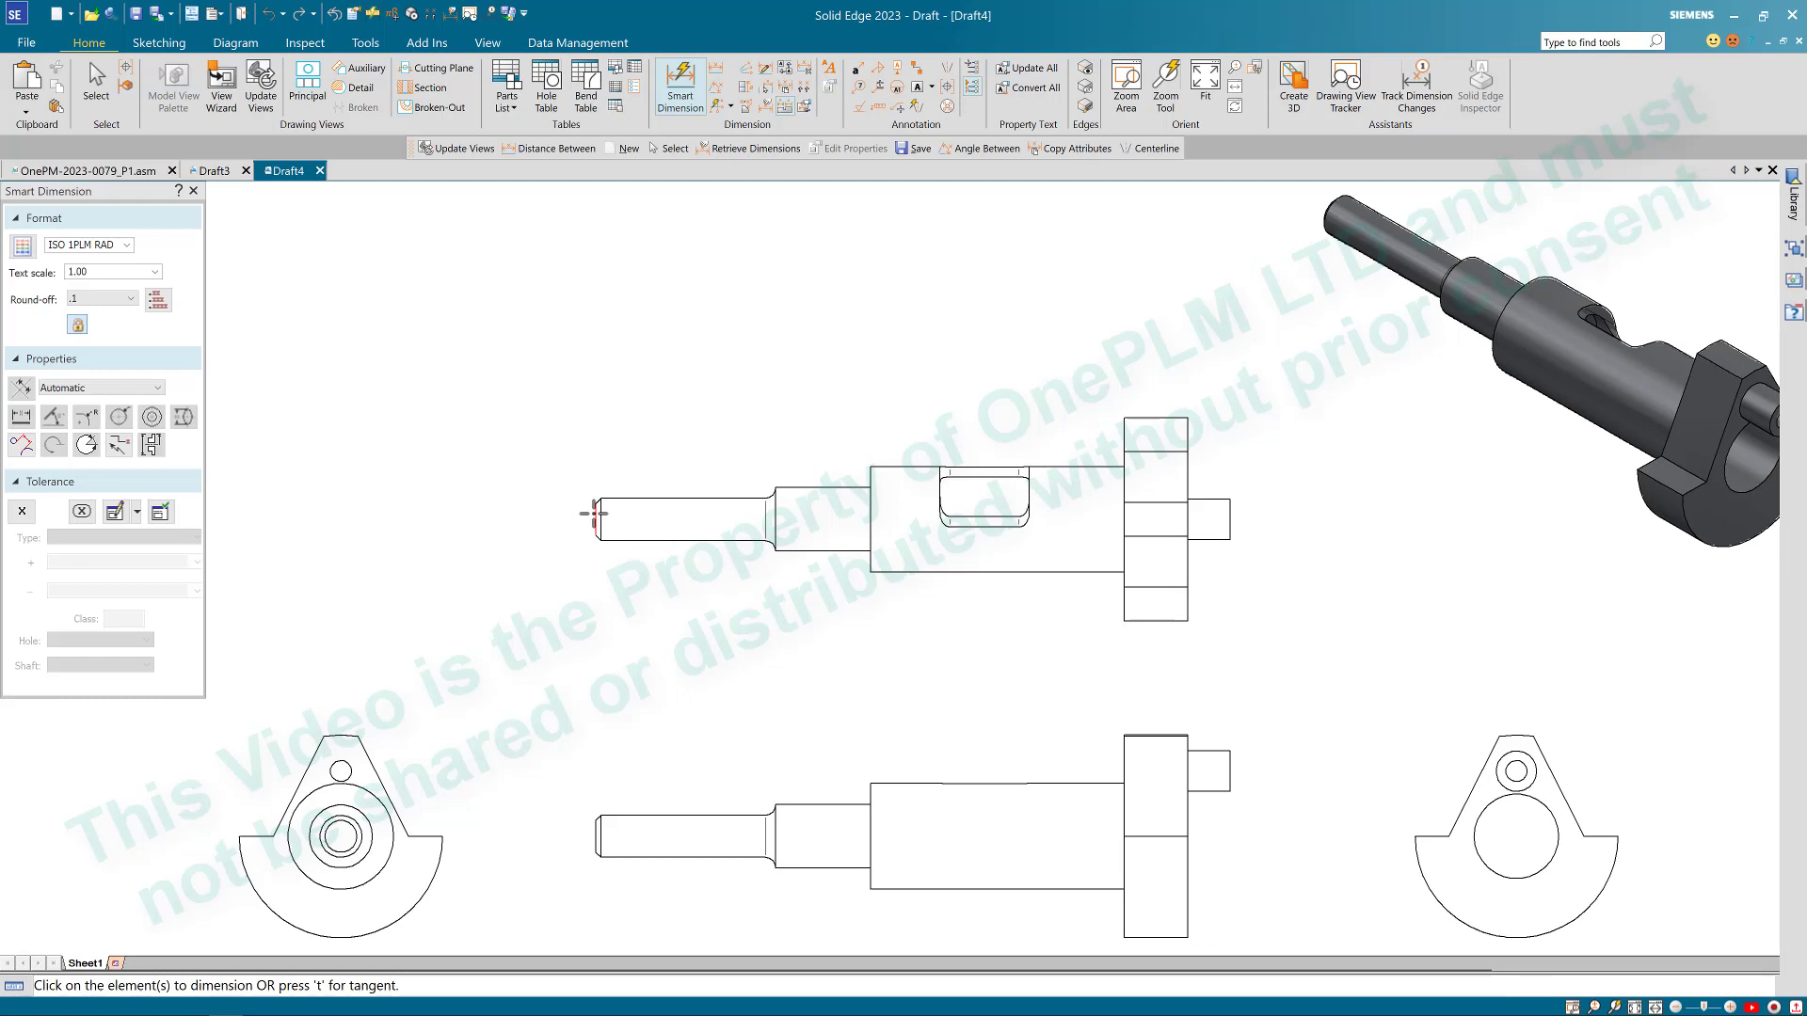
click(592, 513)
click(1230, 498)
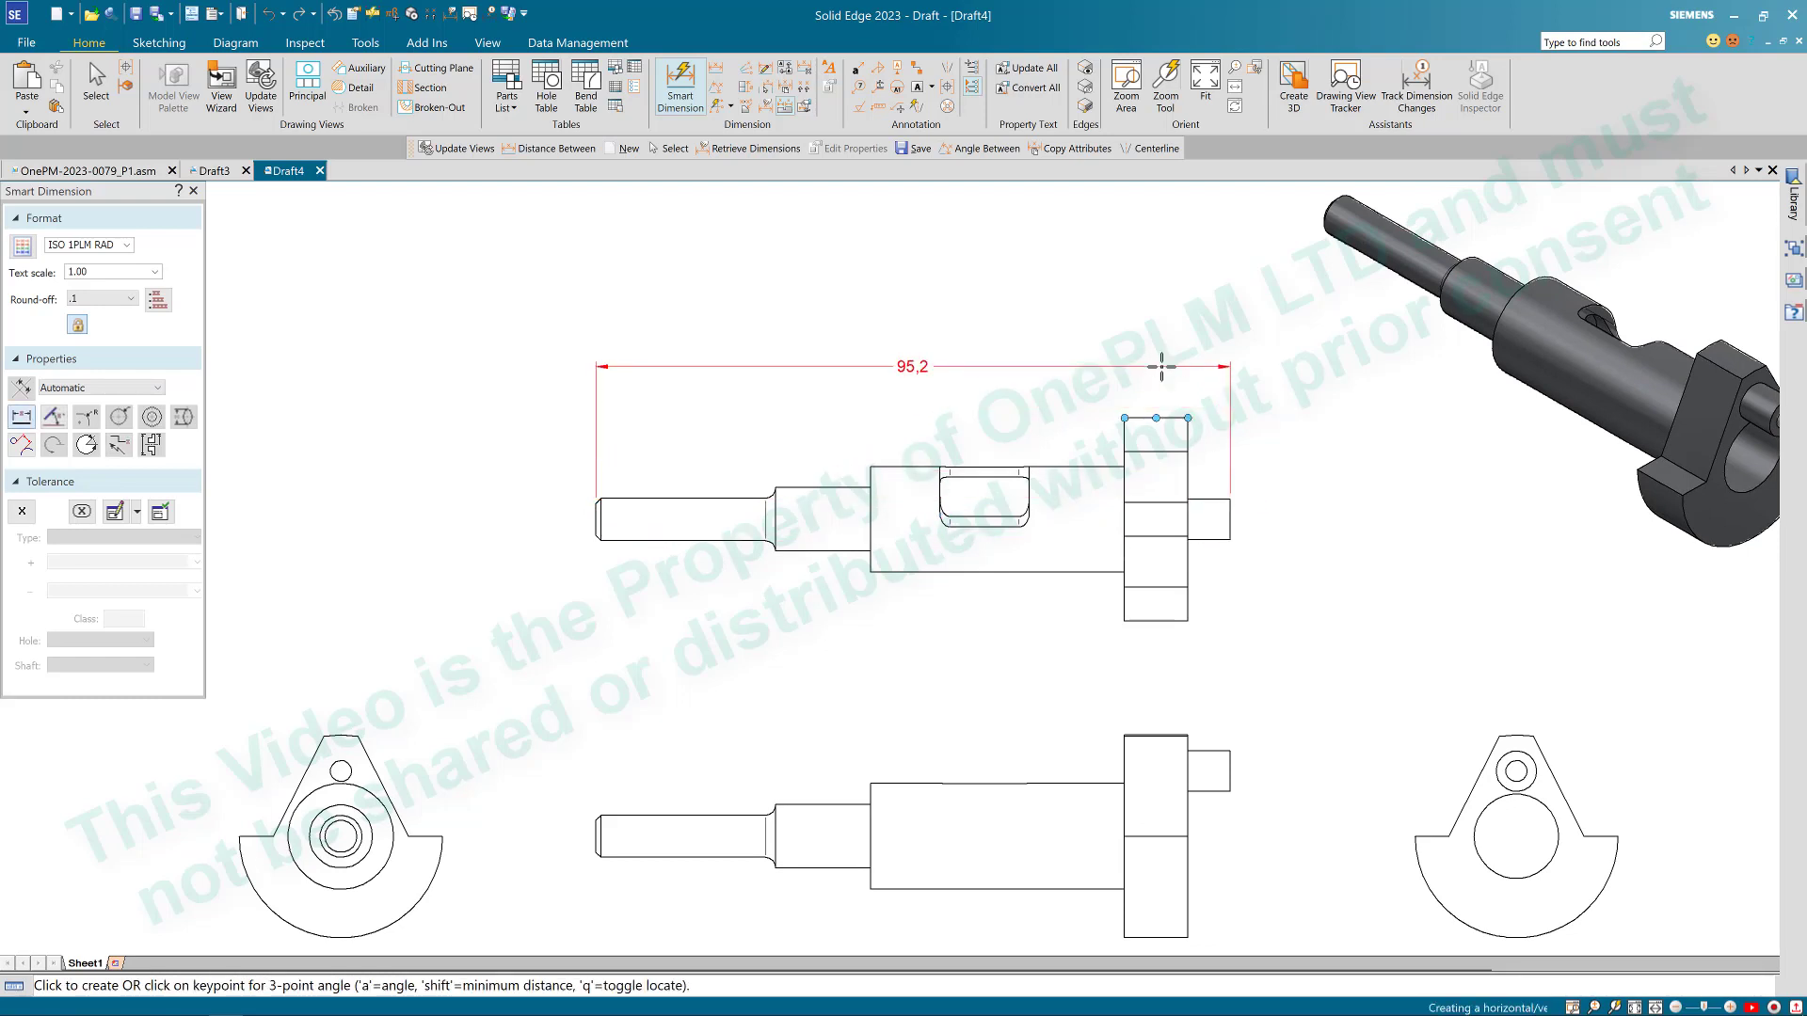
click(1165, 369)
click(1178, 502)
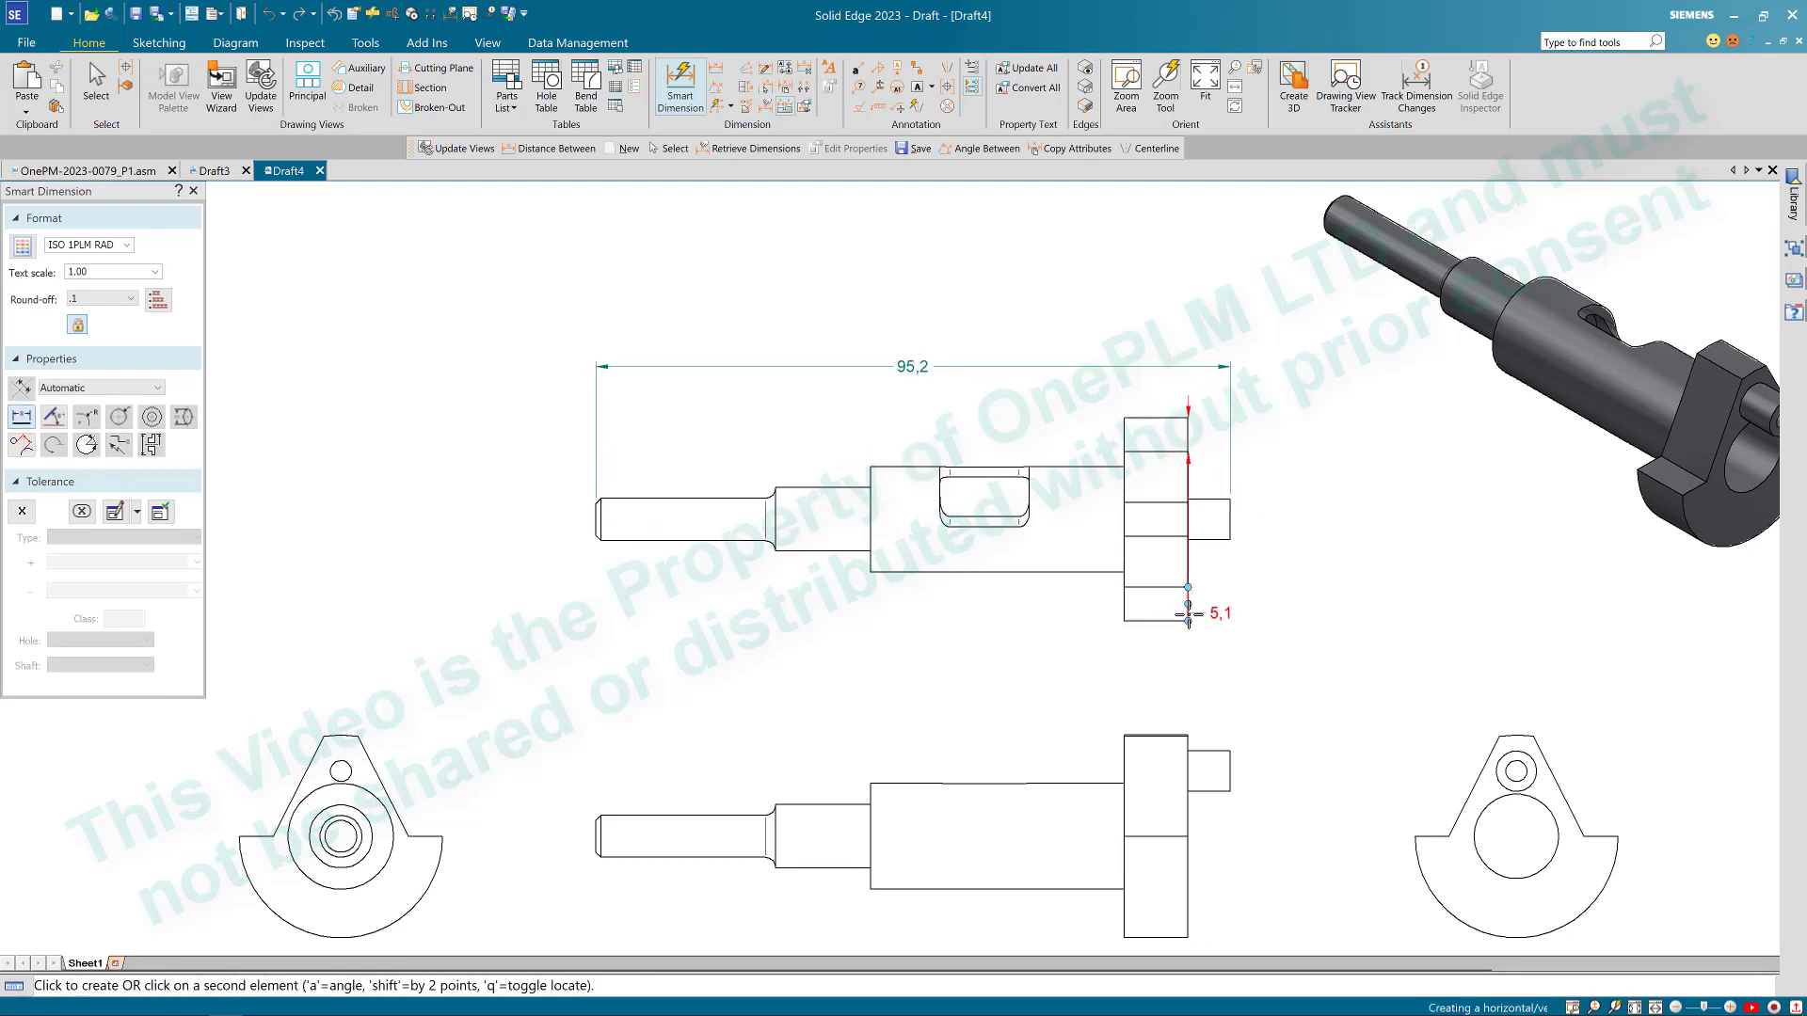
click(1188, 614)
click(1284, 583)
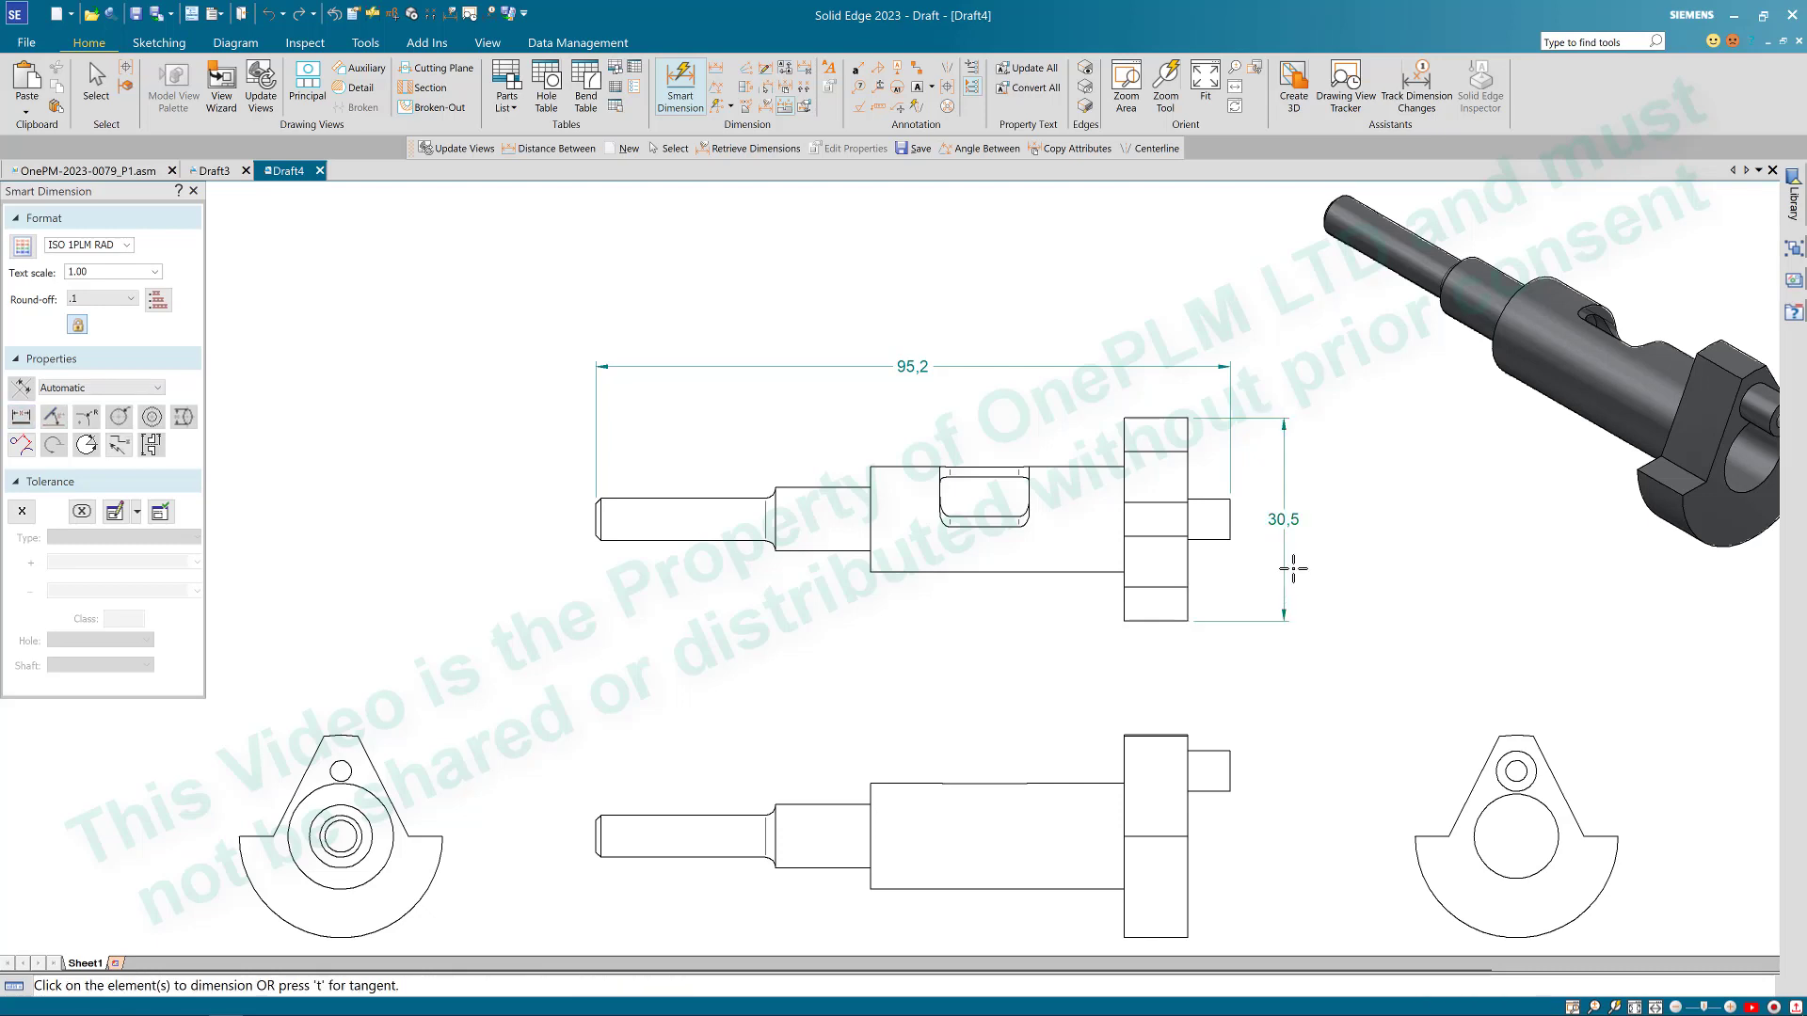
scroll(1233, 525, down, 1)
key(Escape)
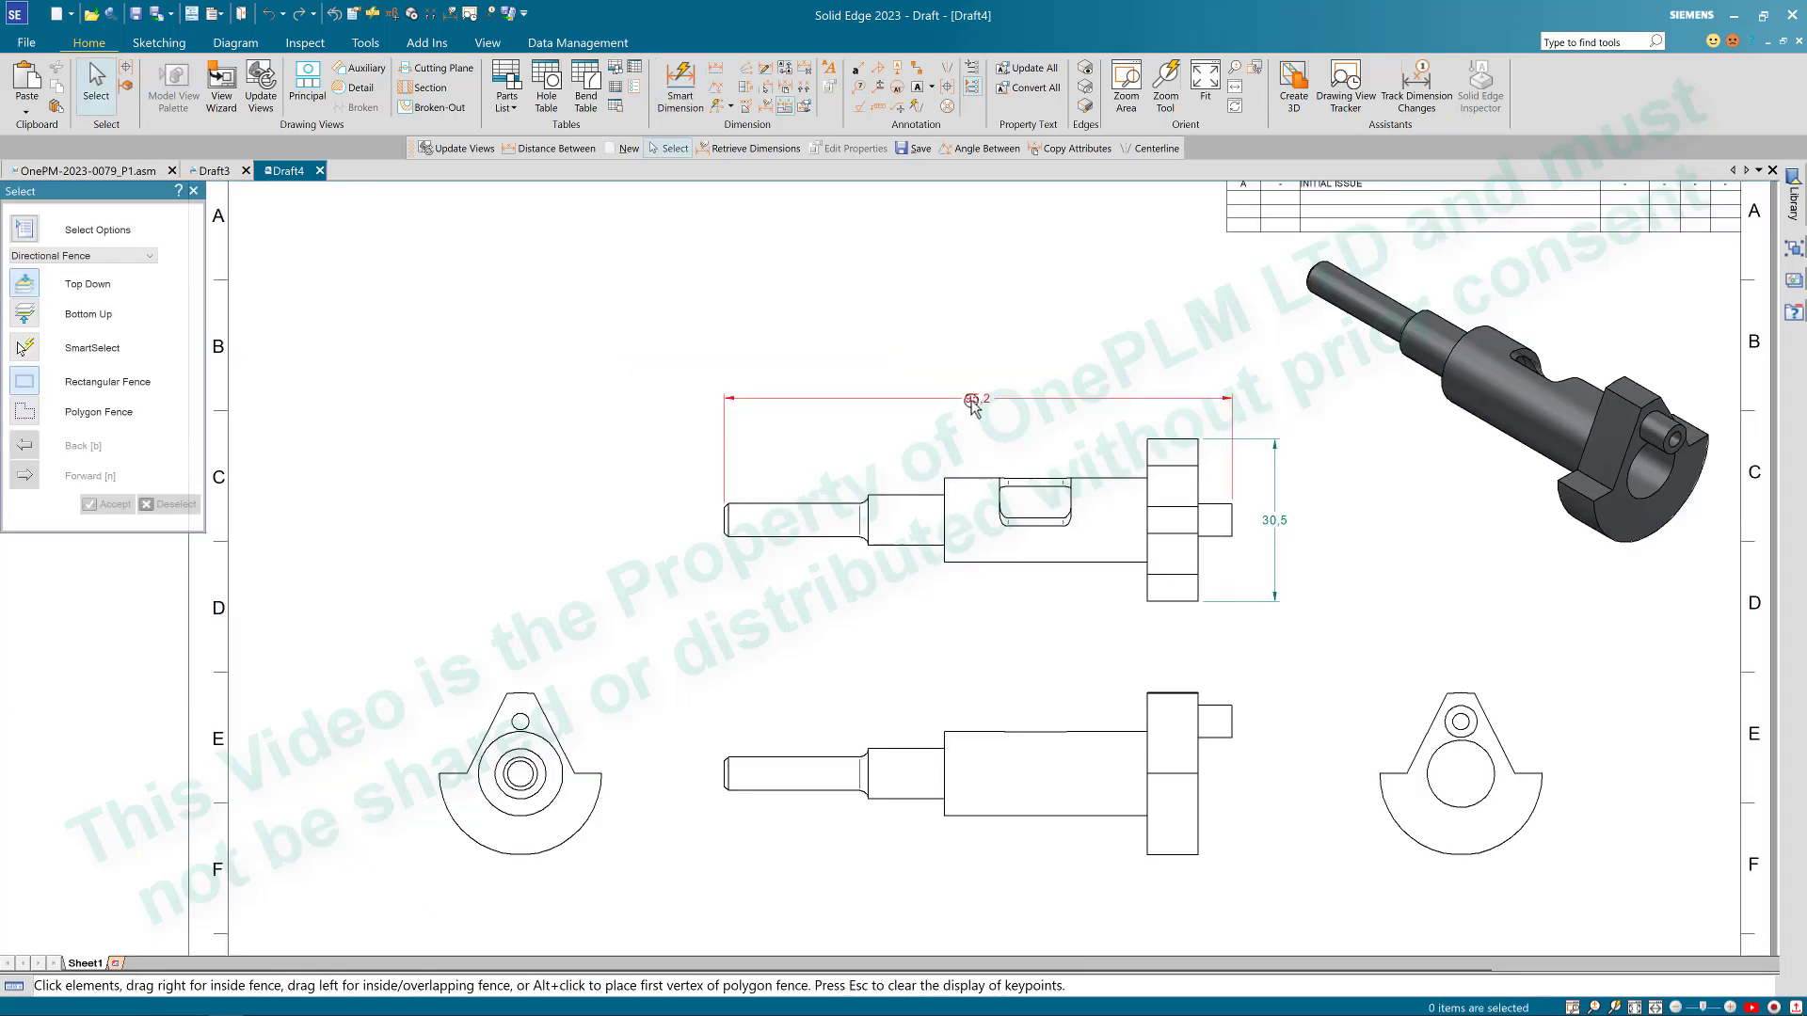
Step: Change the upper view's overall length and counterweight width dimensions to the ISO 1PLM style
click(976, 398)
shift+click(1283, 525)
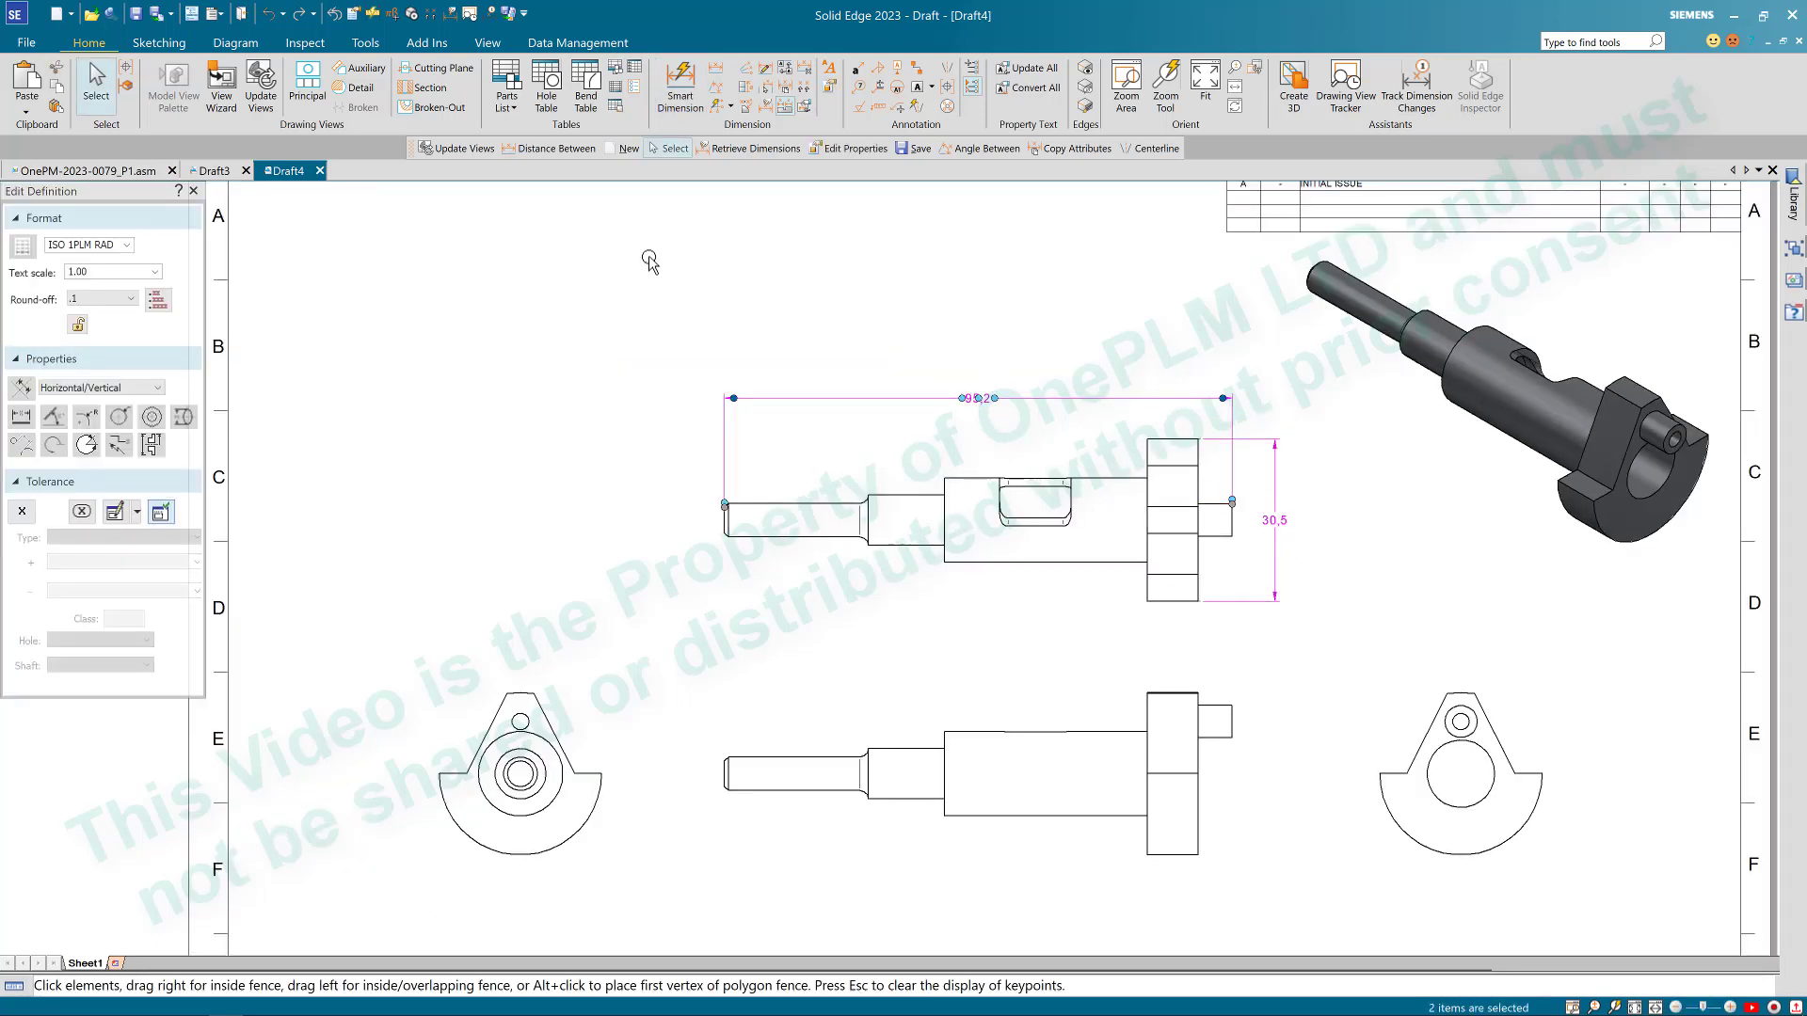
click(127, 244)
click(99, 322)
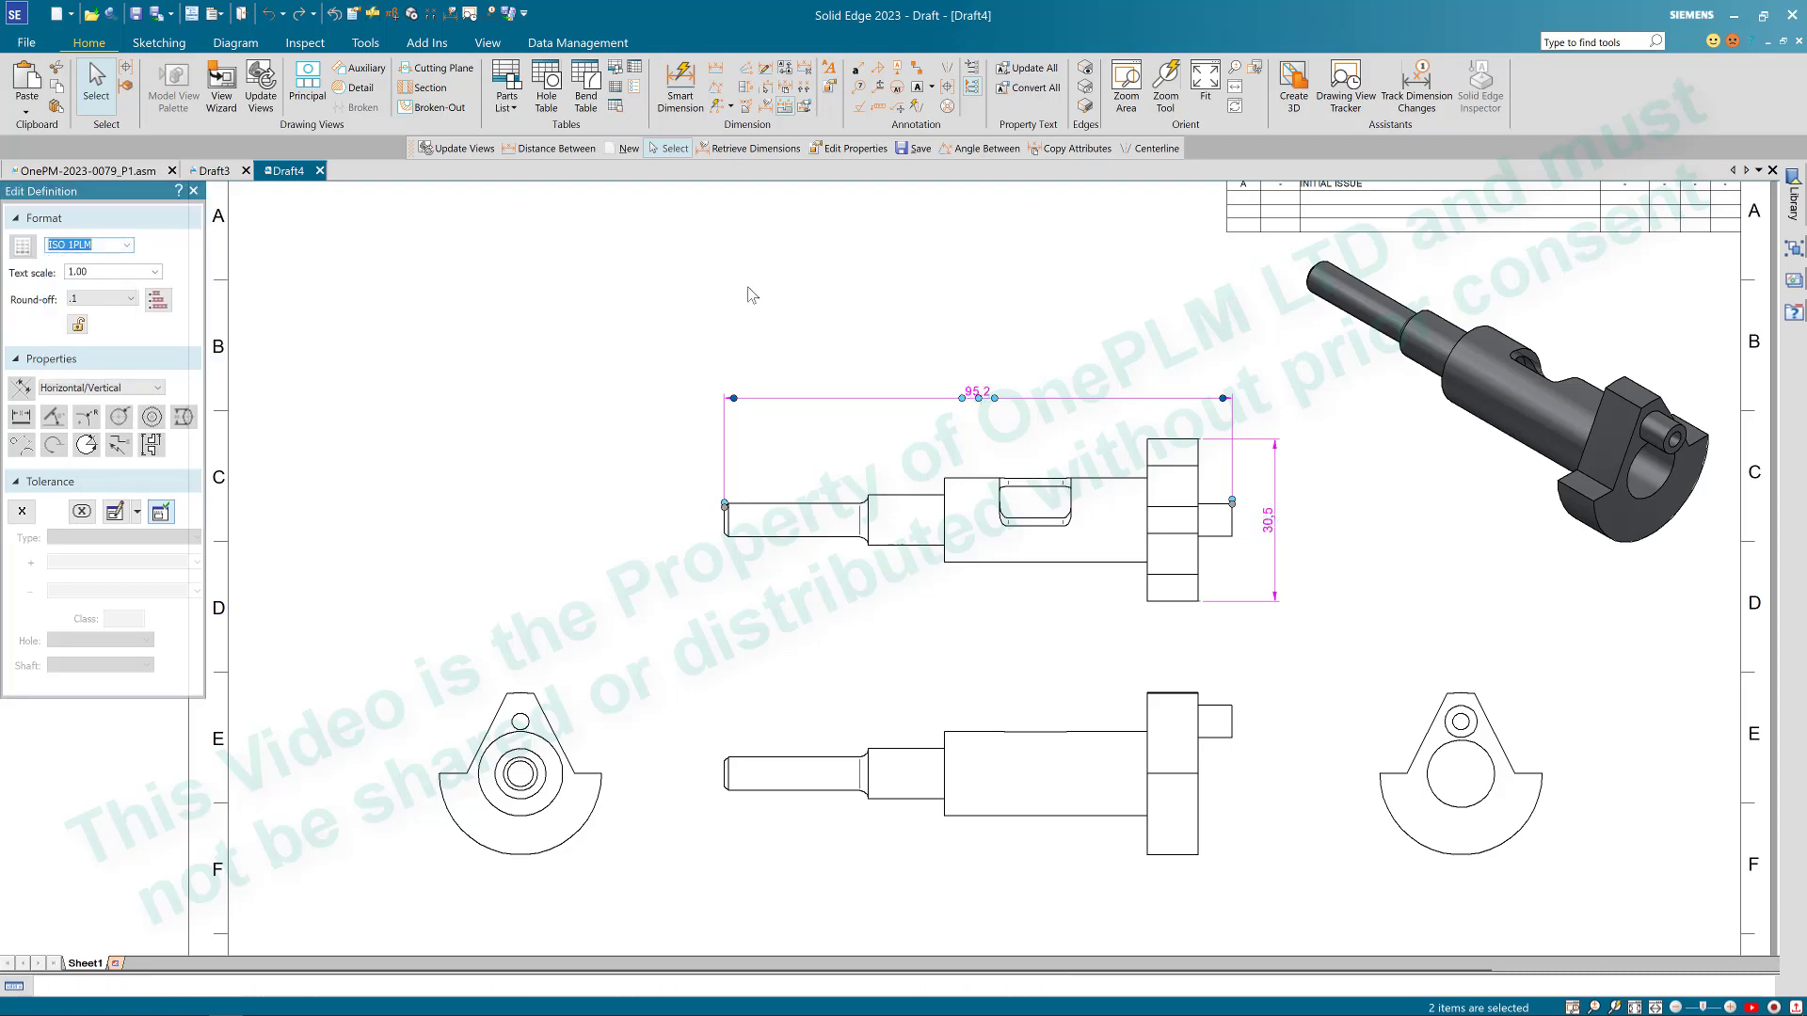
key(Escape)
key(ctrl+shift+a)
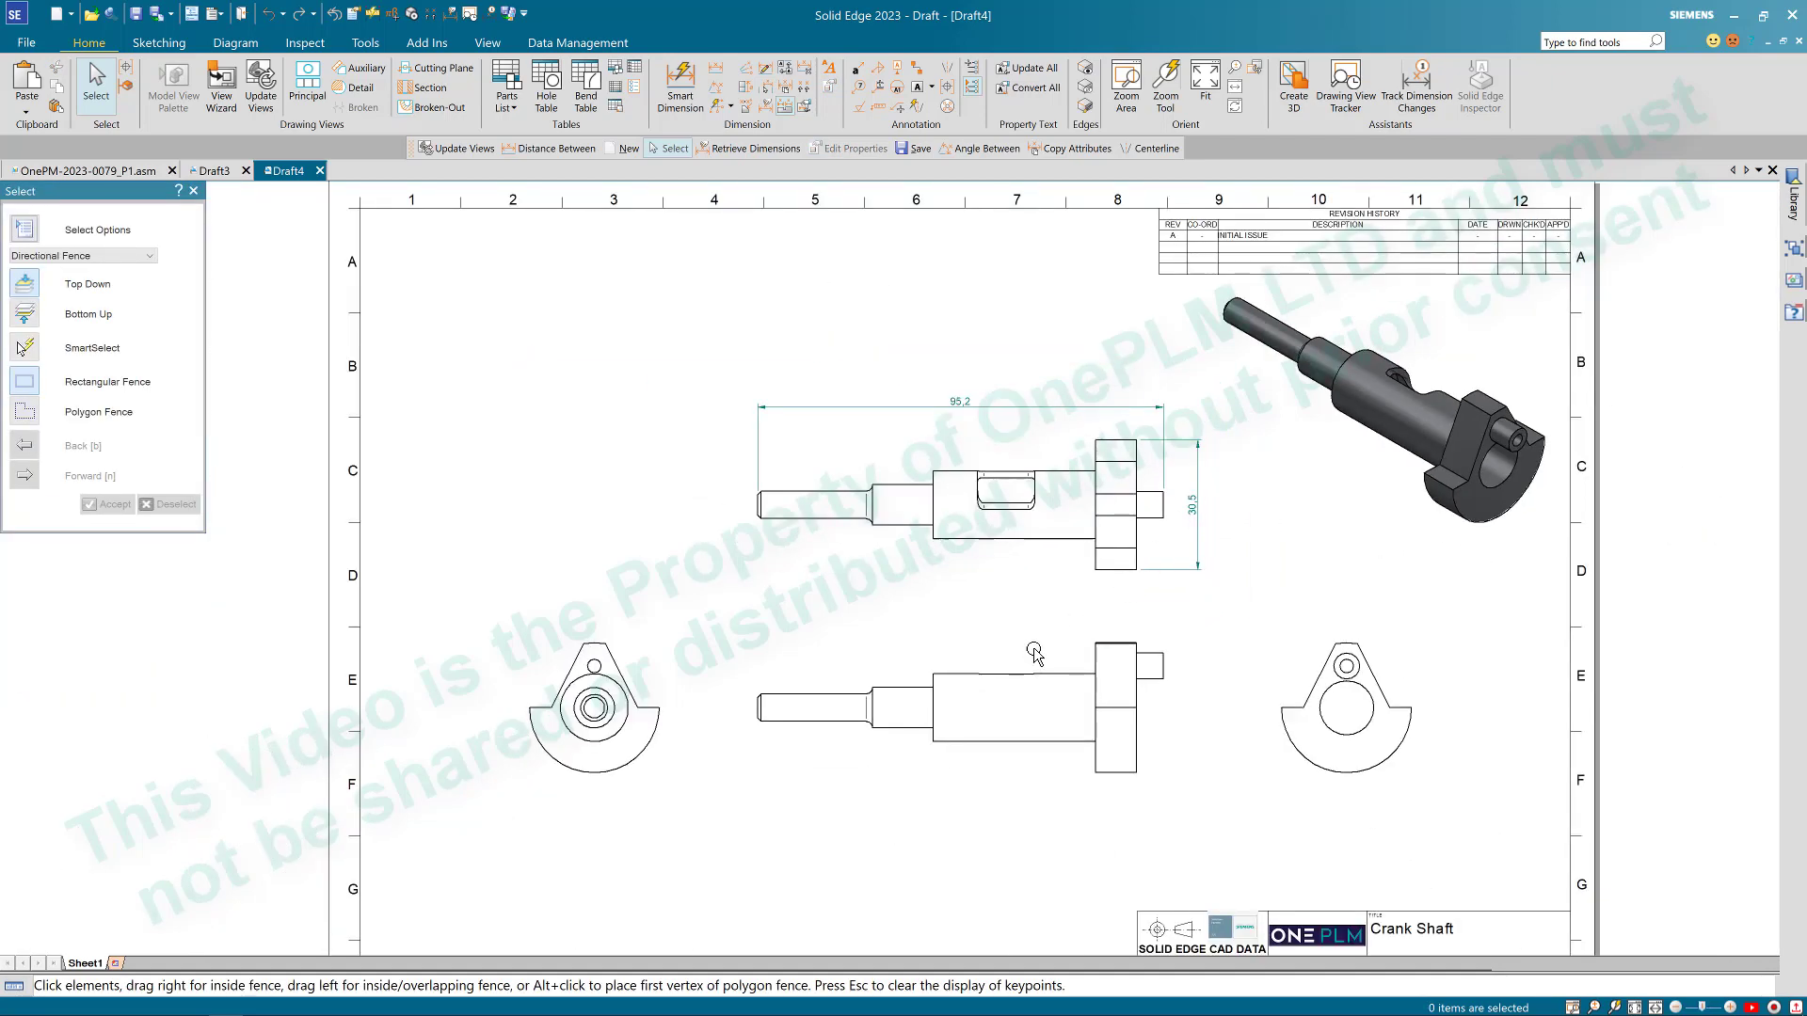
Step: Add an angular dimension between the two slanted sides of the counterweight in the shaft-end view, placed above it
scroll(1034, 652, up, 2)
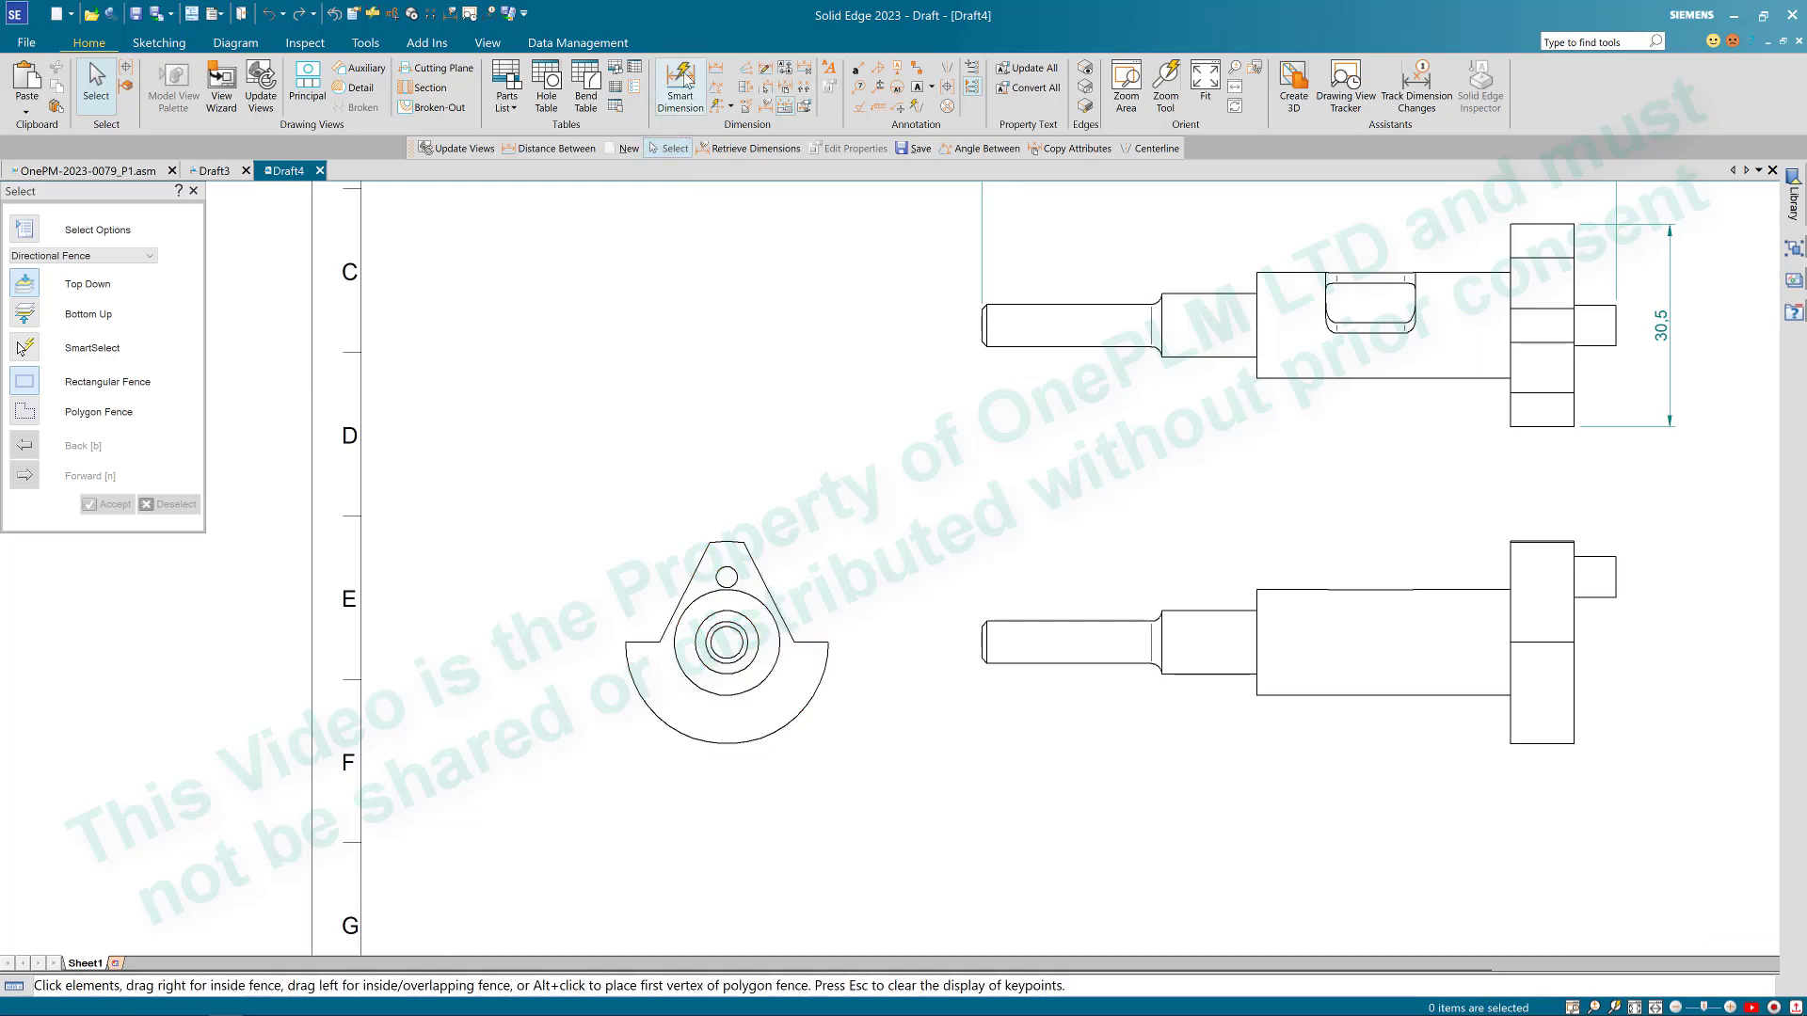
click(679, 85)
scroll(681, 563, up, 2)
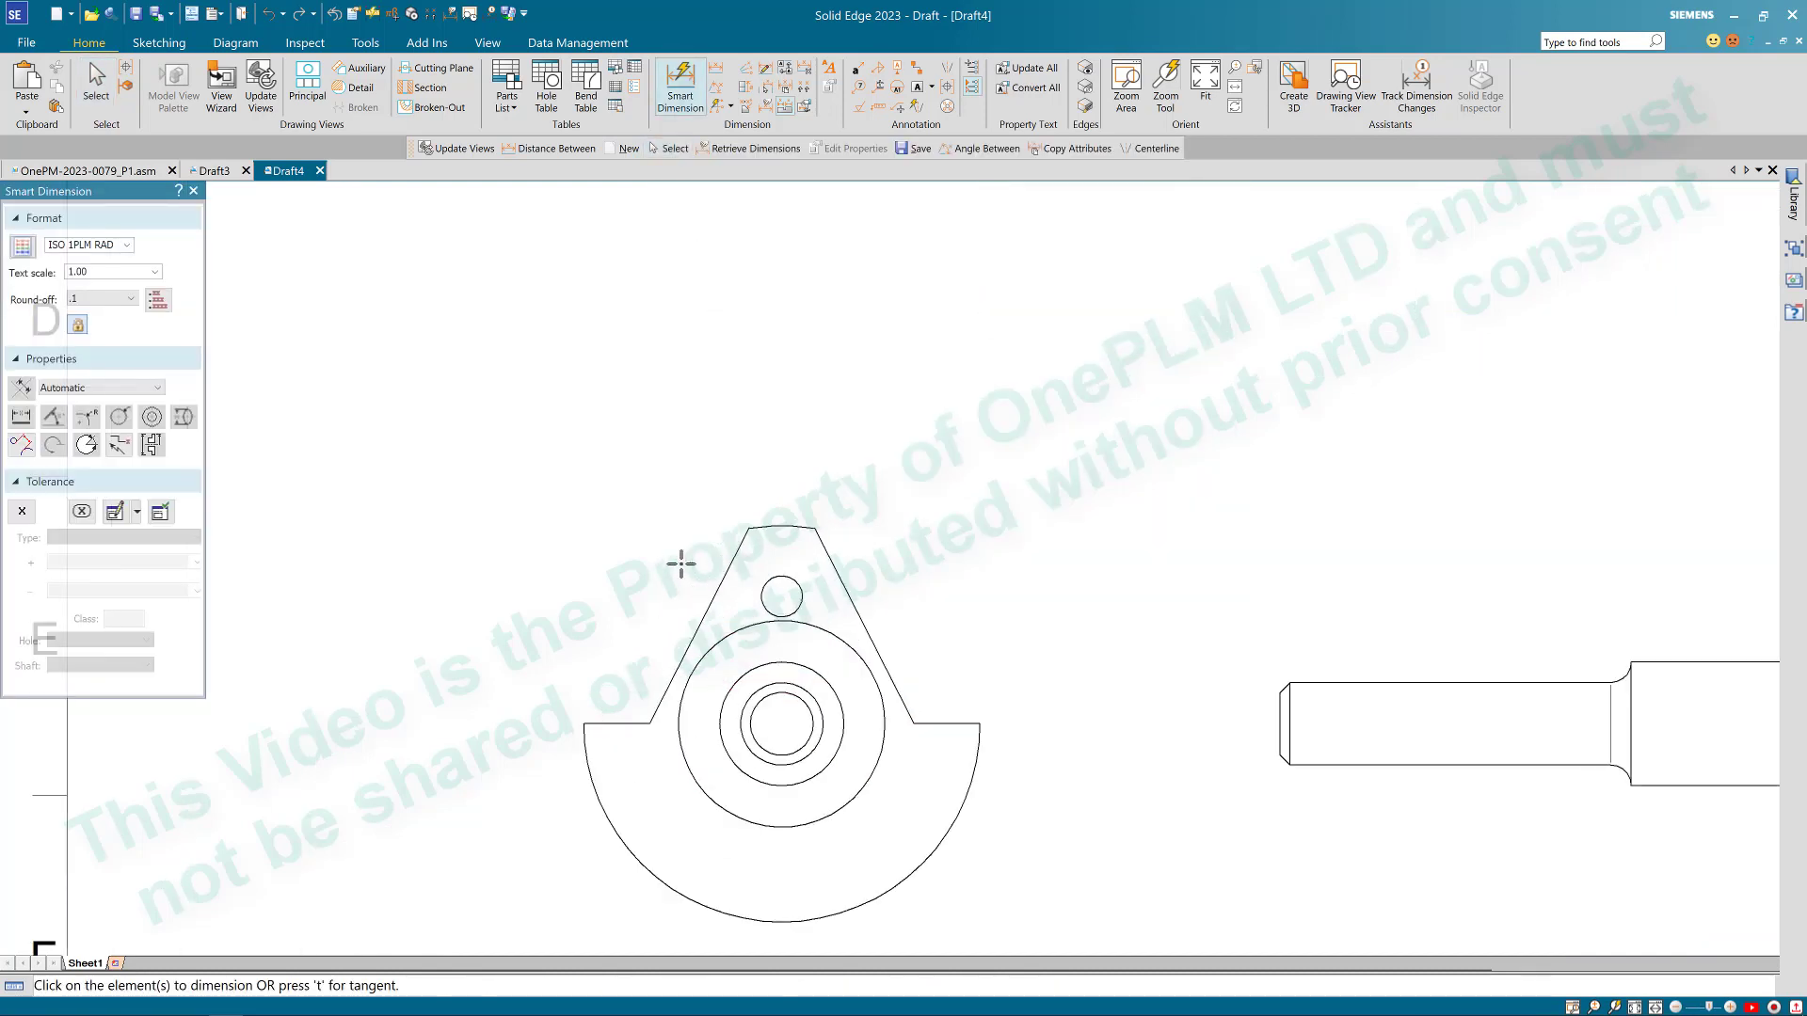
click(732, 557)
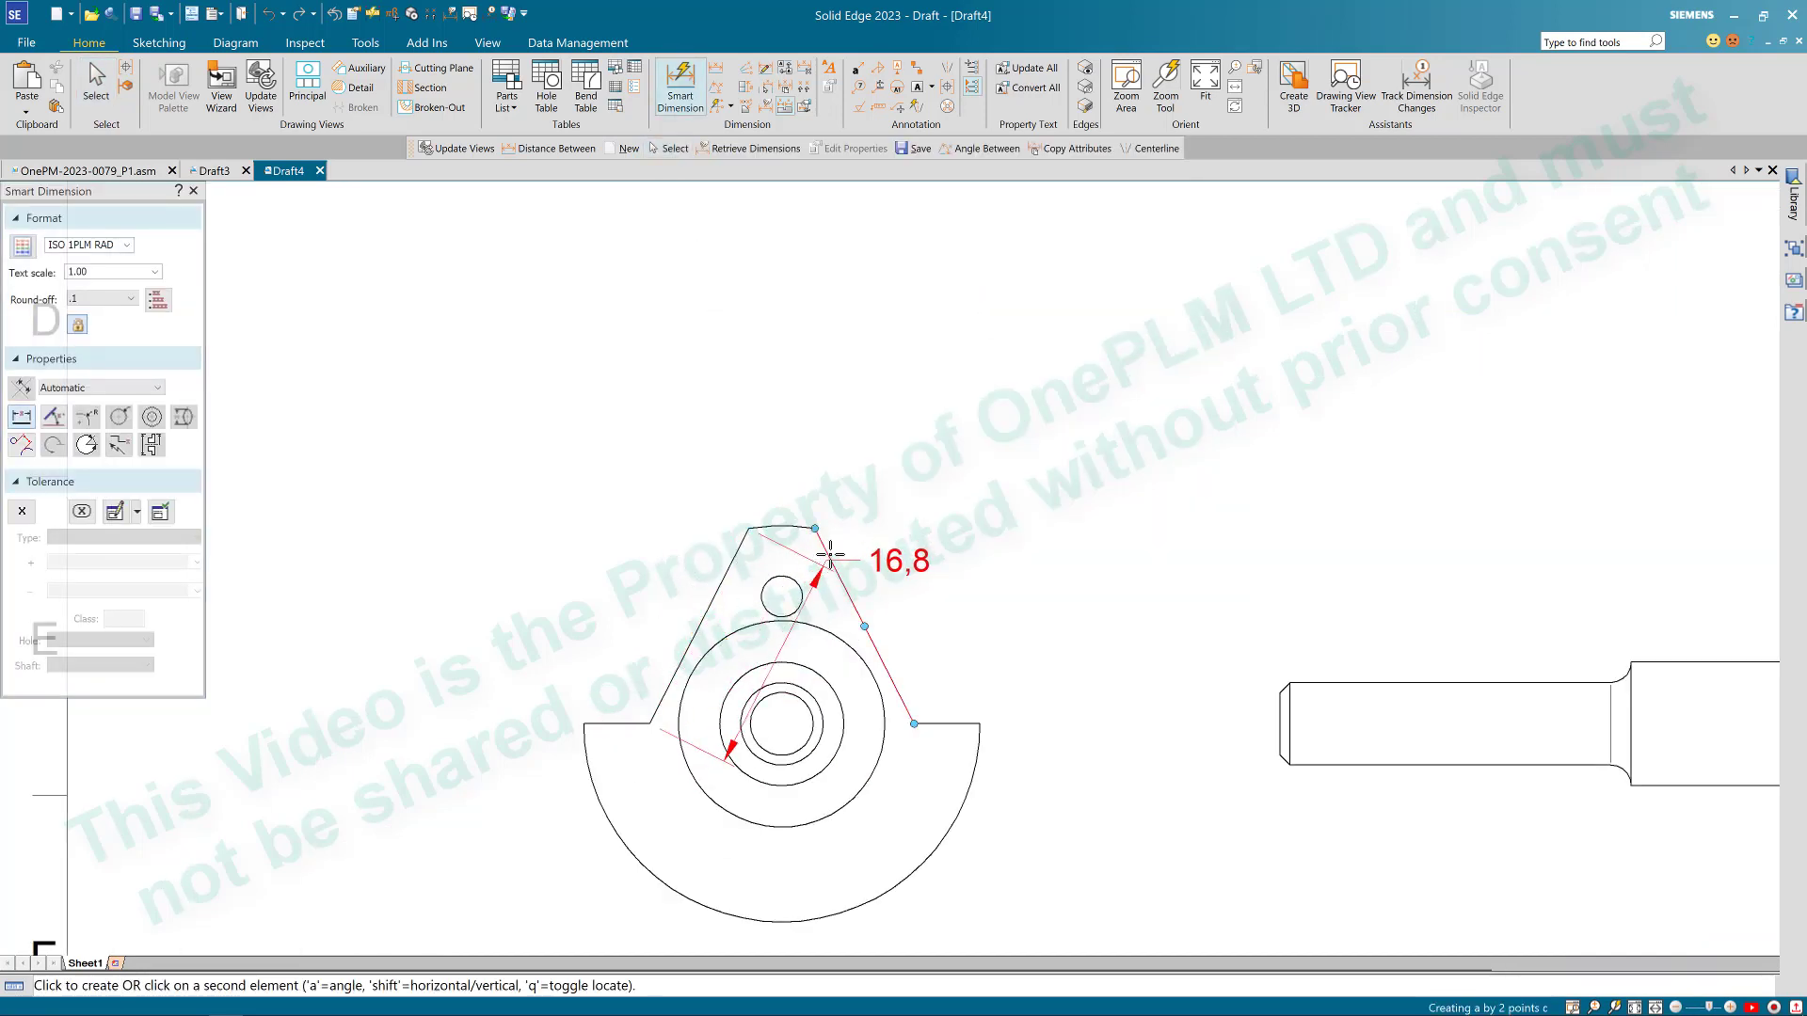
key(a)
click(825, 555)
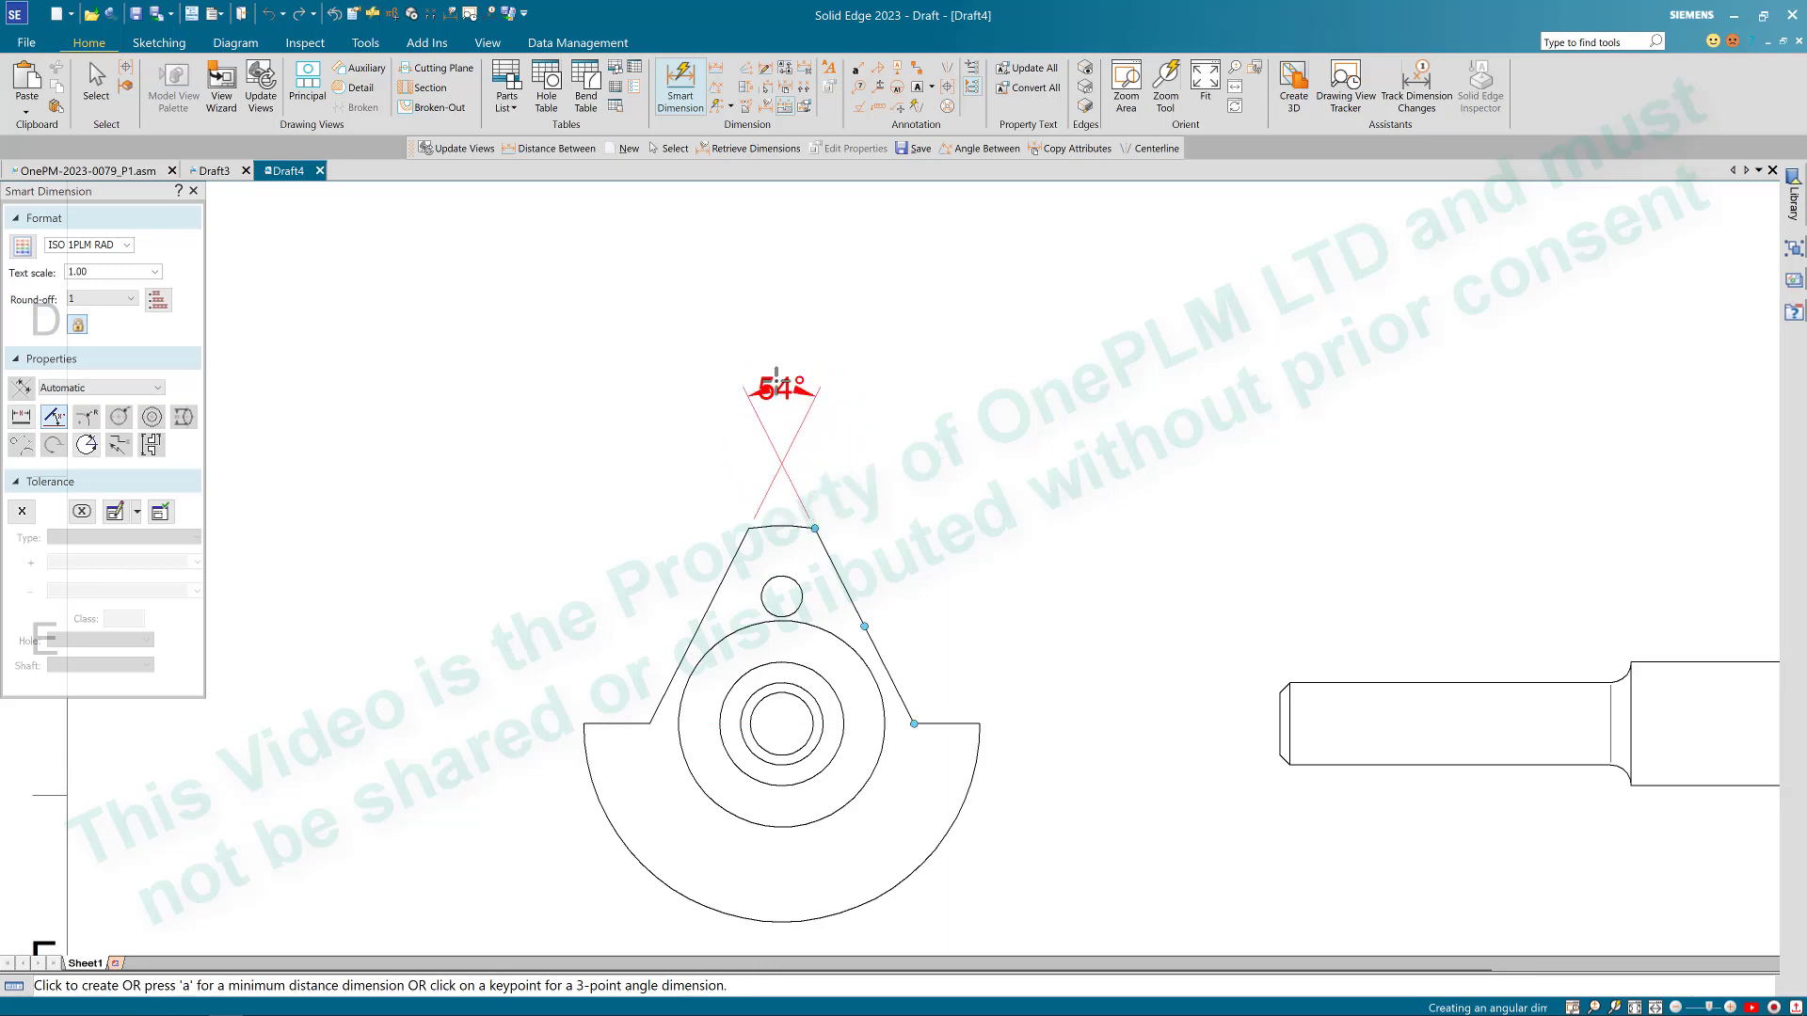
click(781, 348)
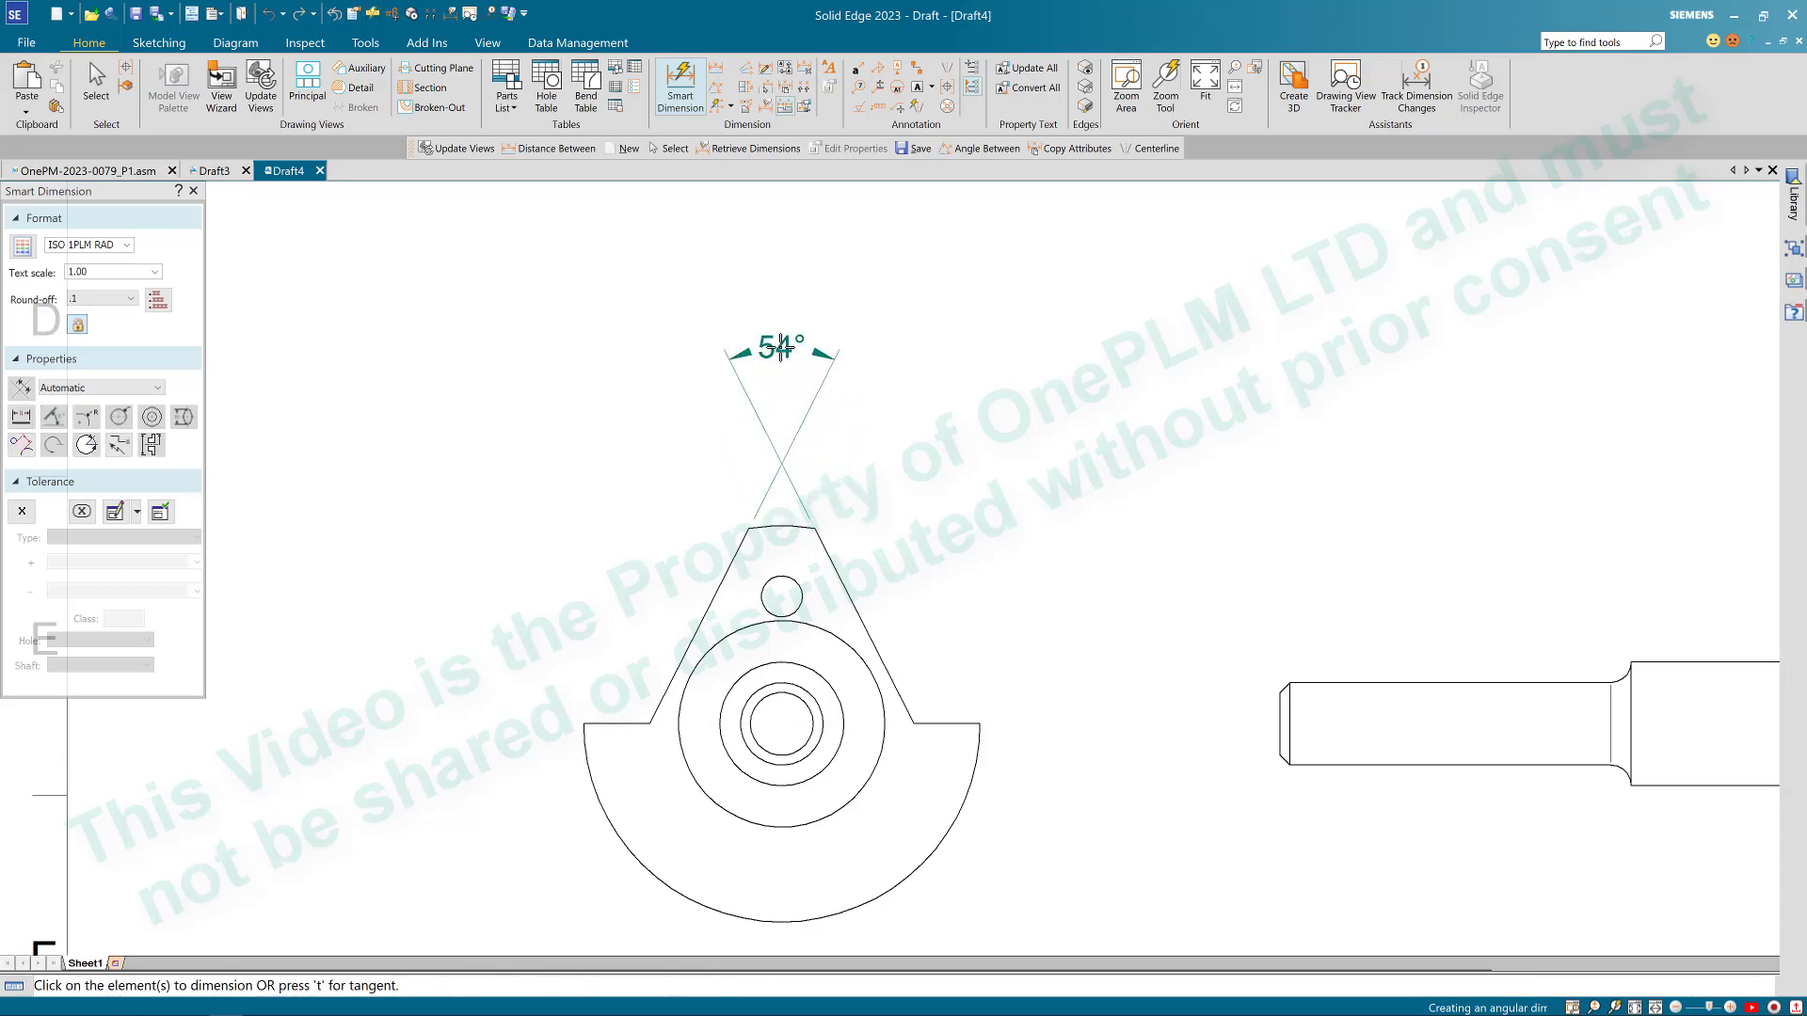
Step: Add an angular dimension between the counterweight's right slanted side and the adjoining horizontal edge, placed outside the shaft-end view
click(870, 630)
key(a)
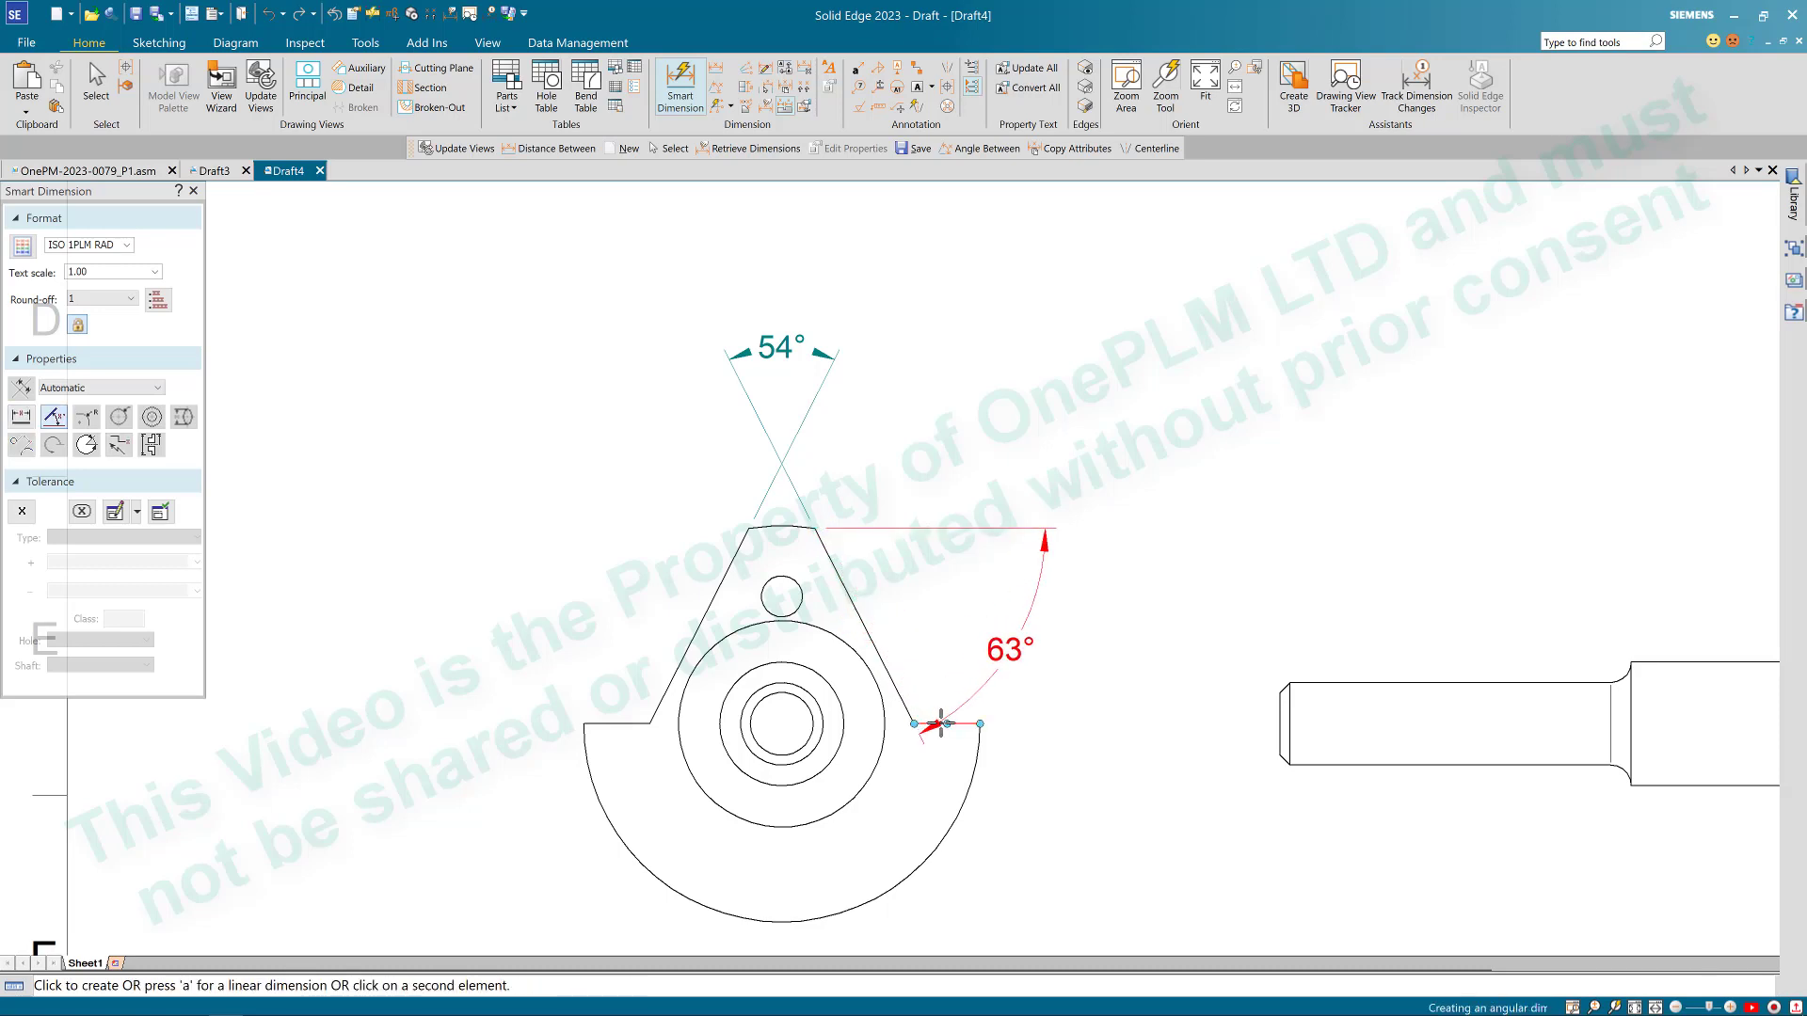
click(937, 725)
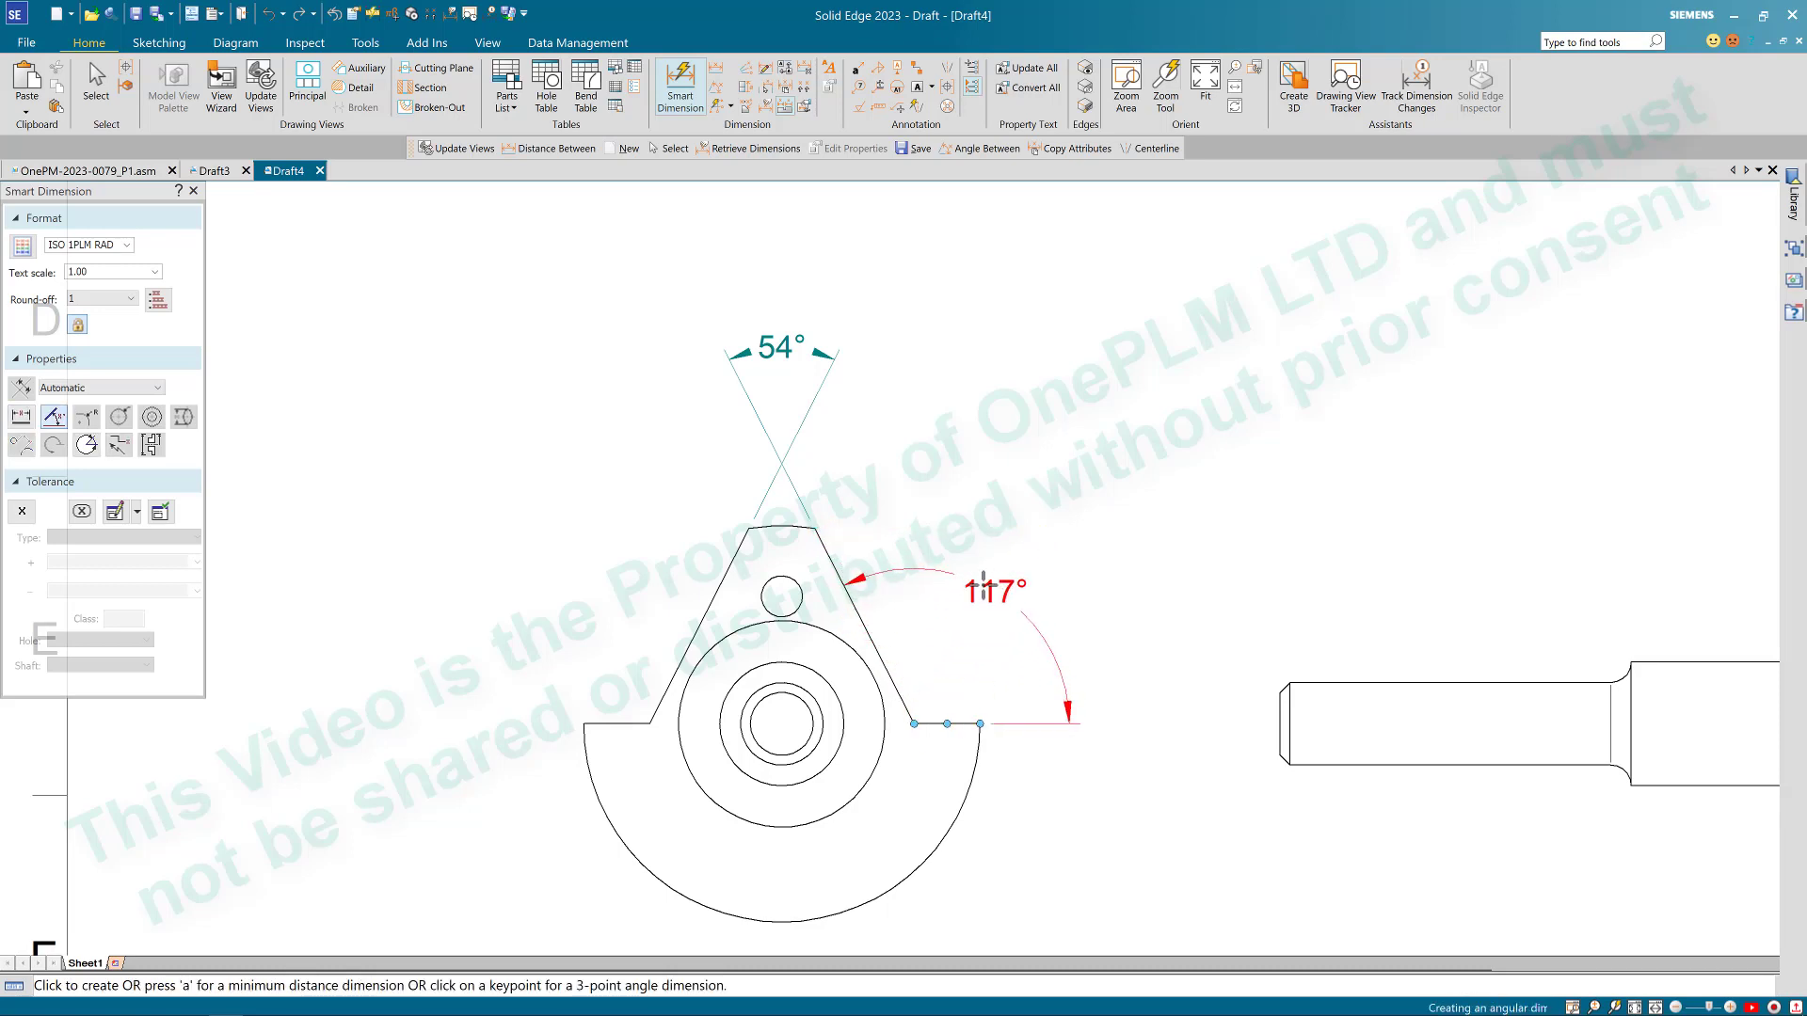
click(988, 578)
key(Escape)
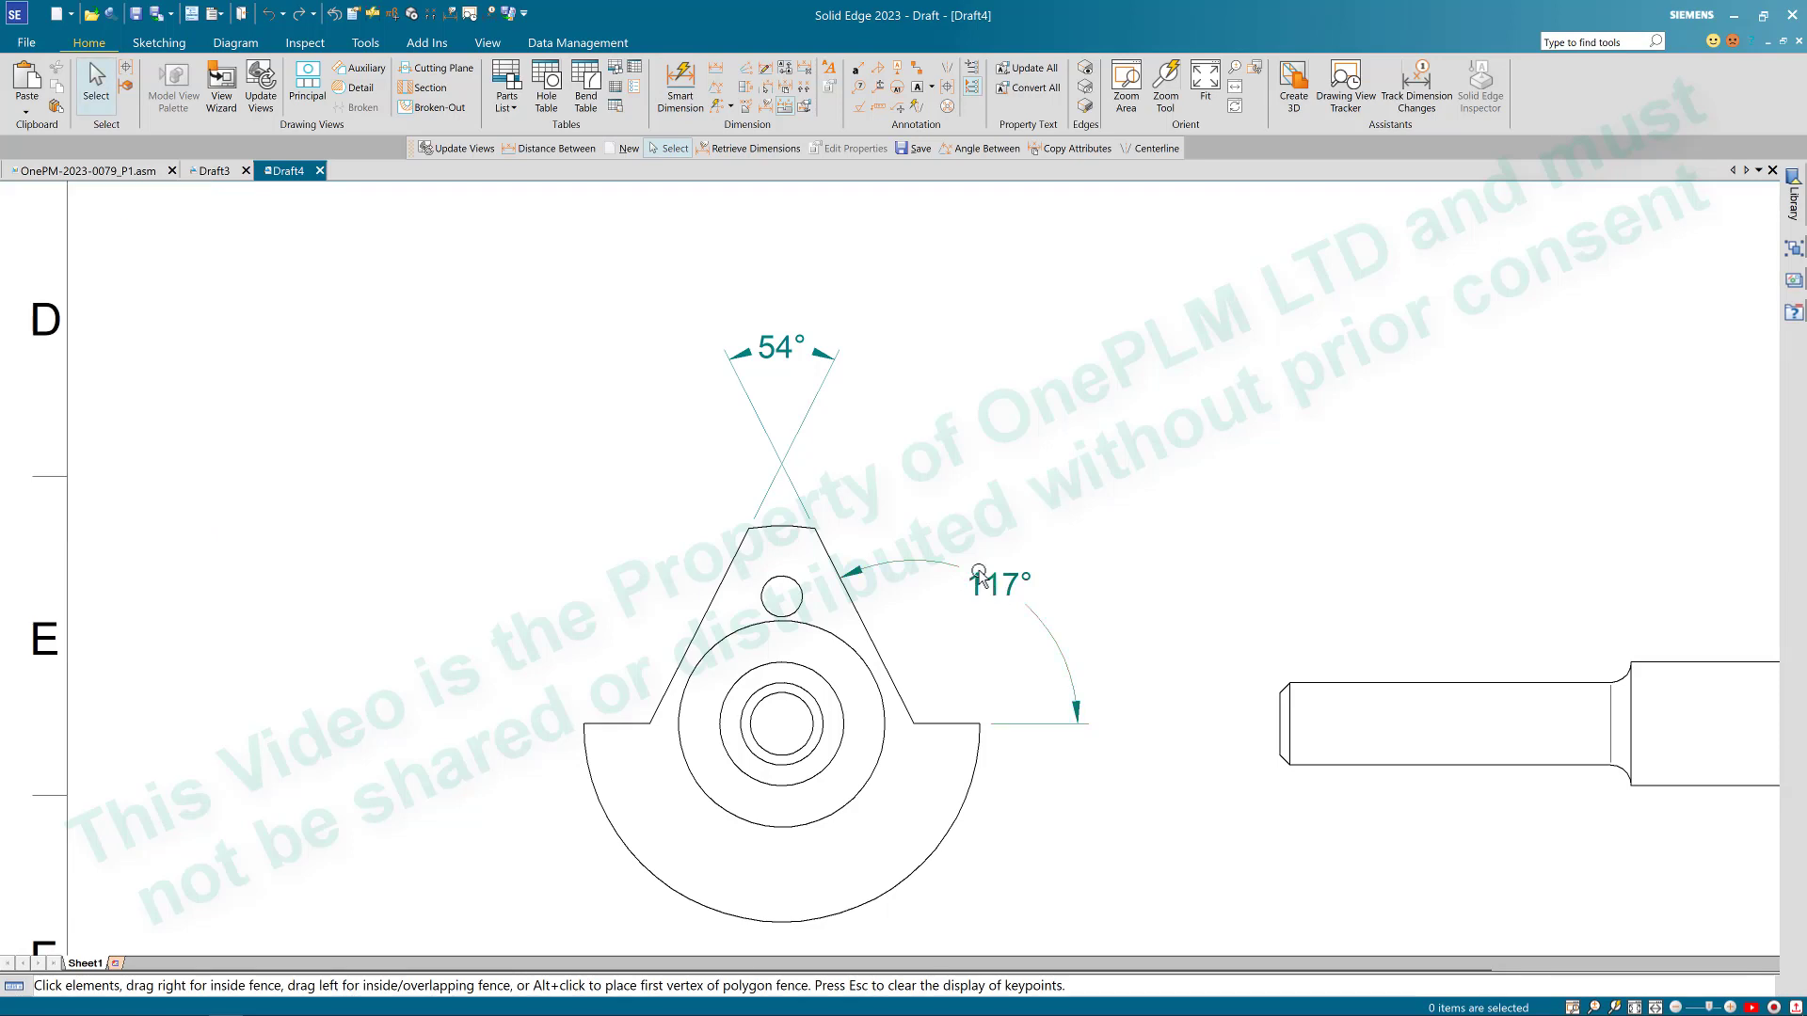
Step: Set the round-off of both counterweight angle dimensions to .12
click(999, 584)
click(130, 299)
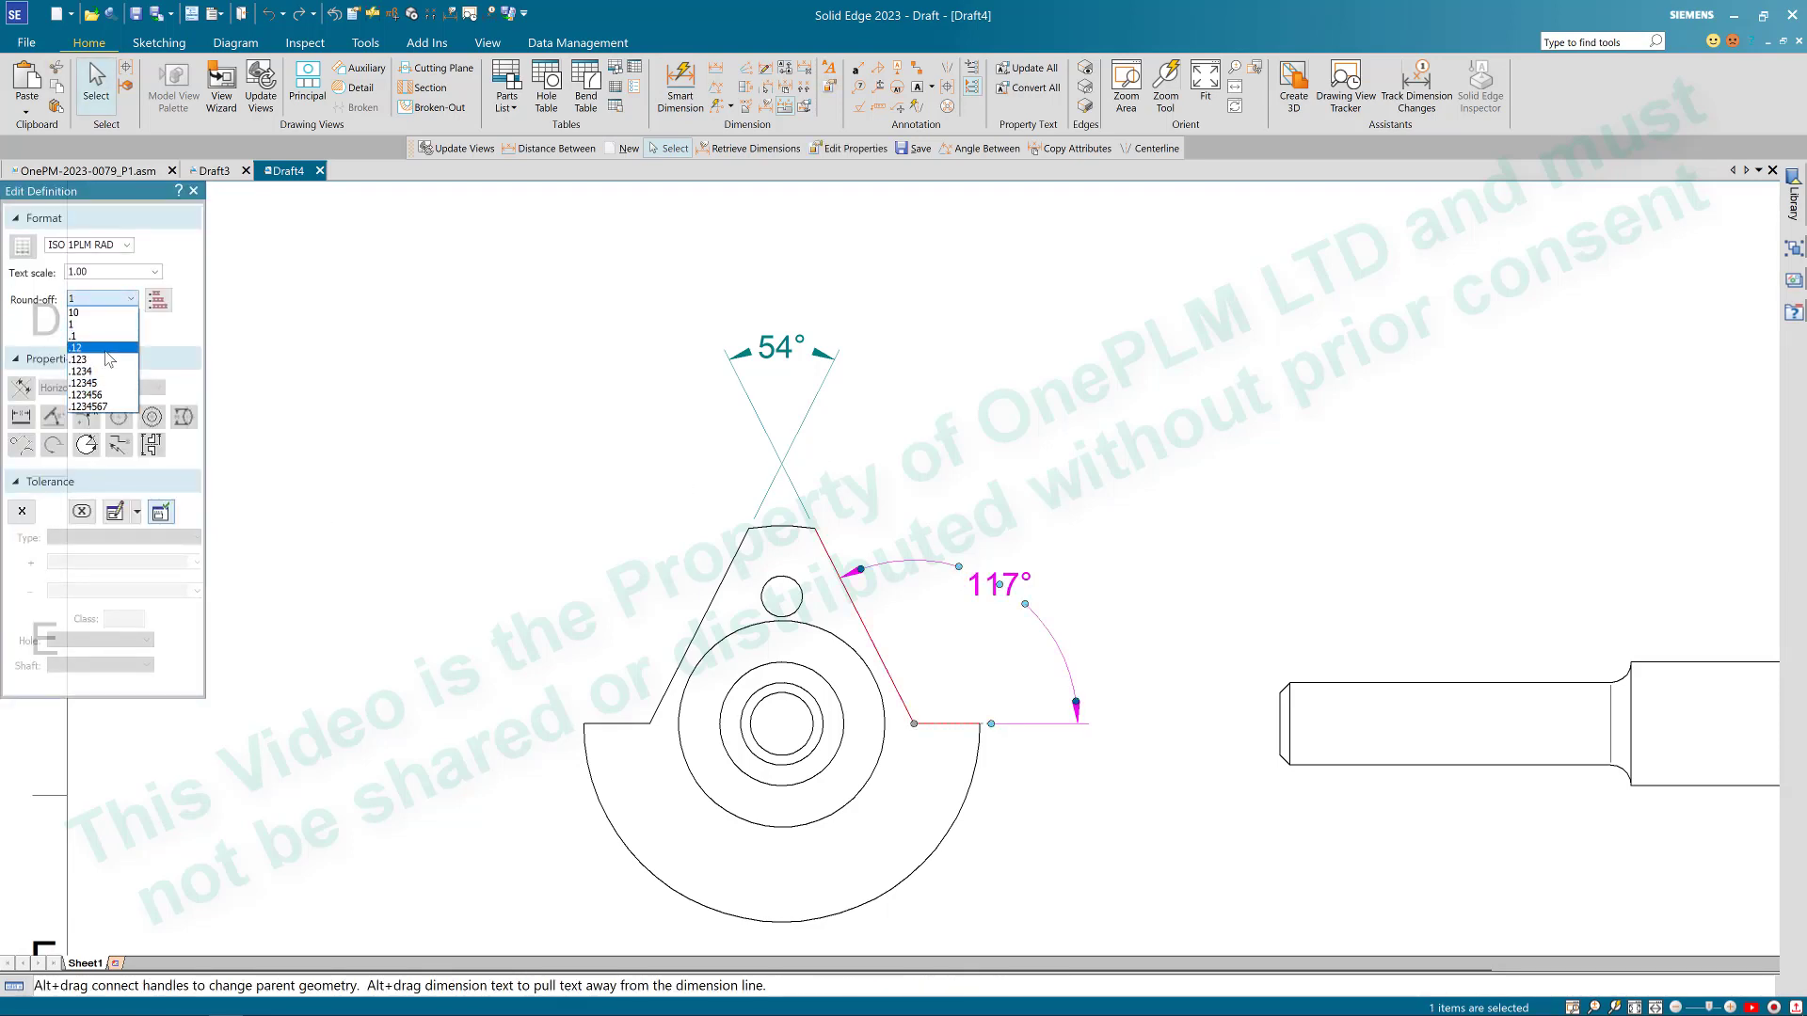
click(106, 348)
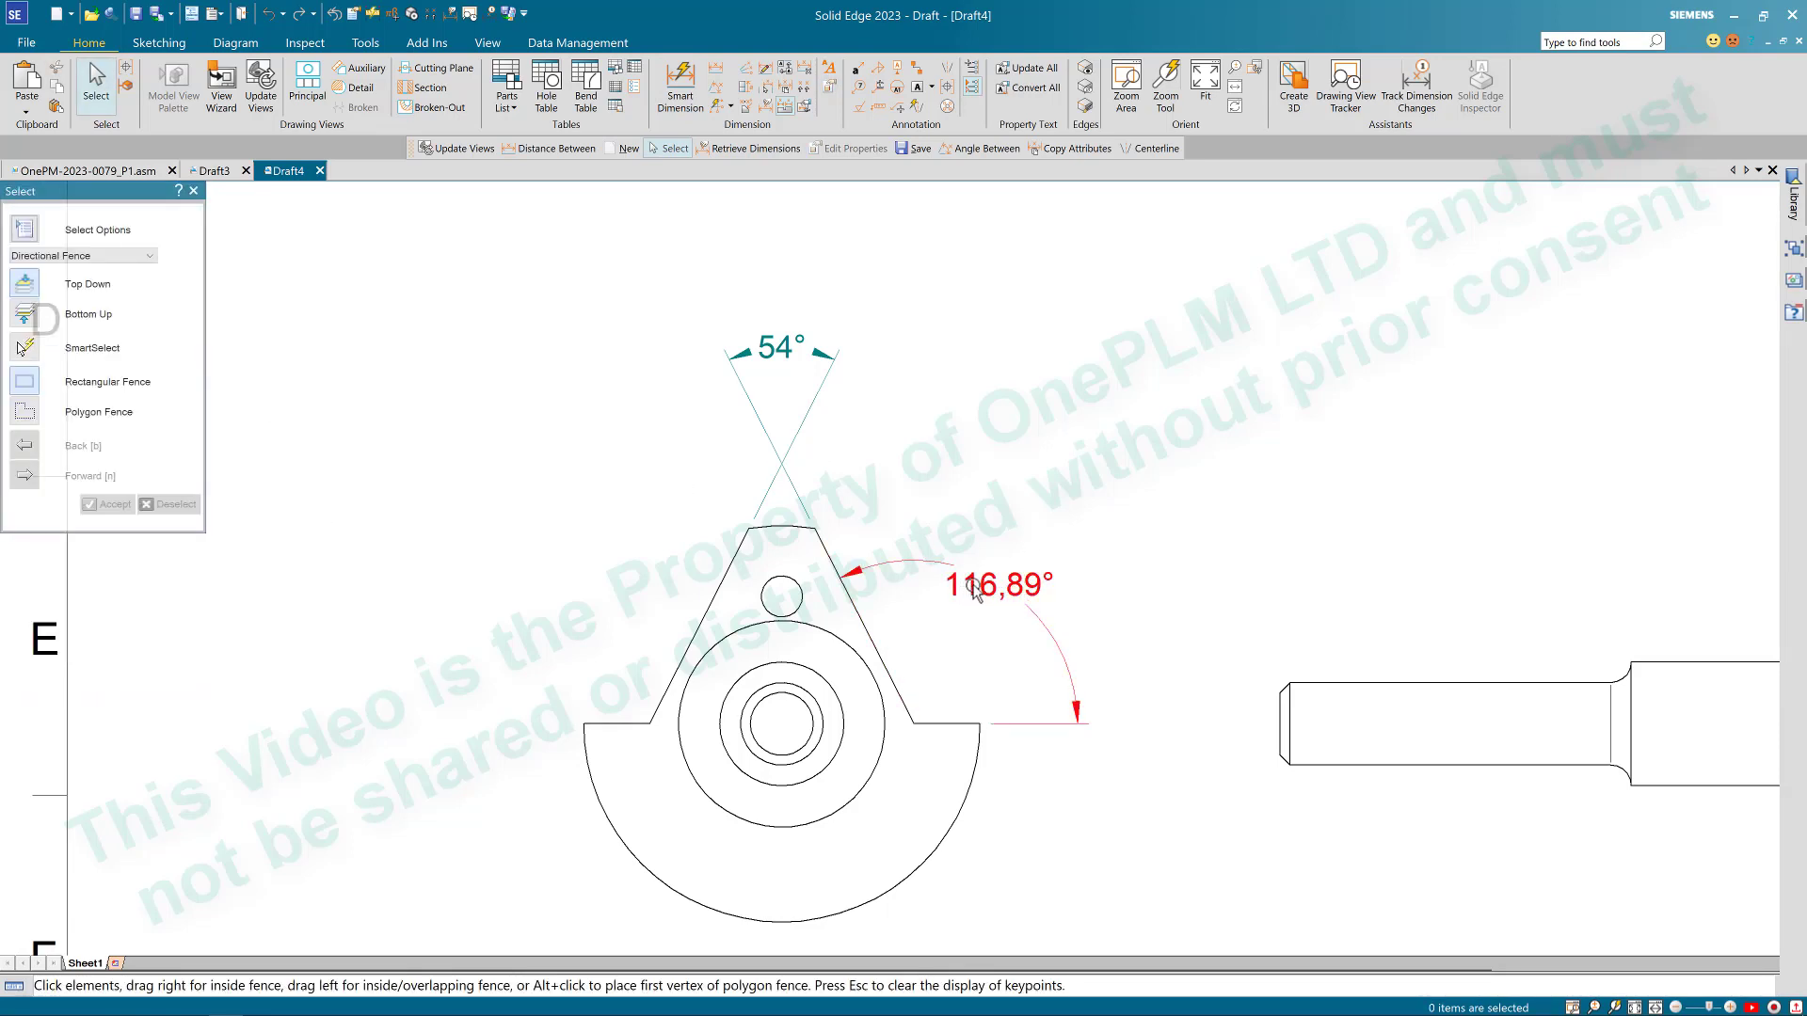
key(Escape)
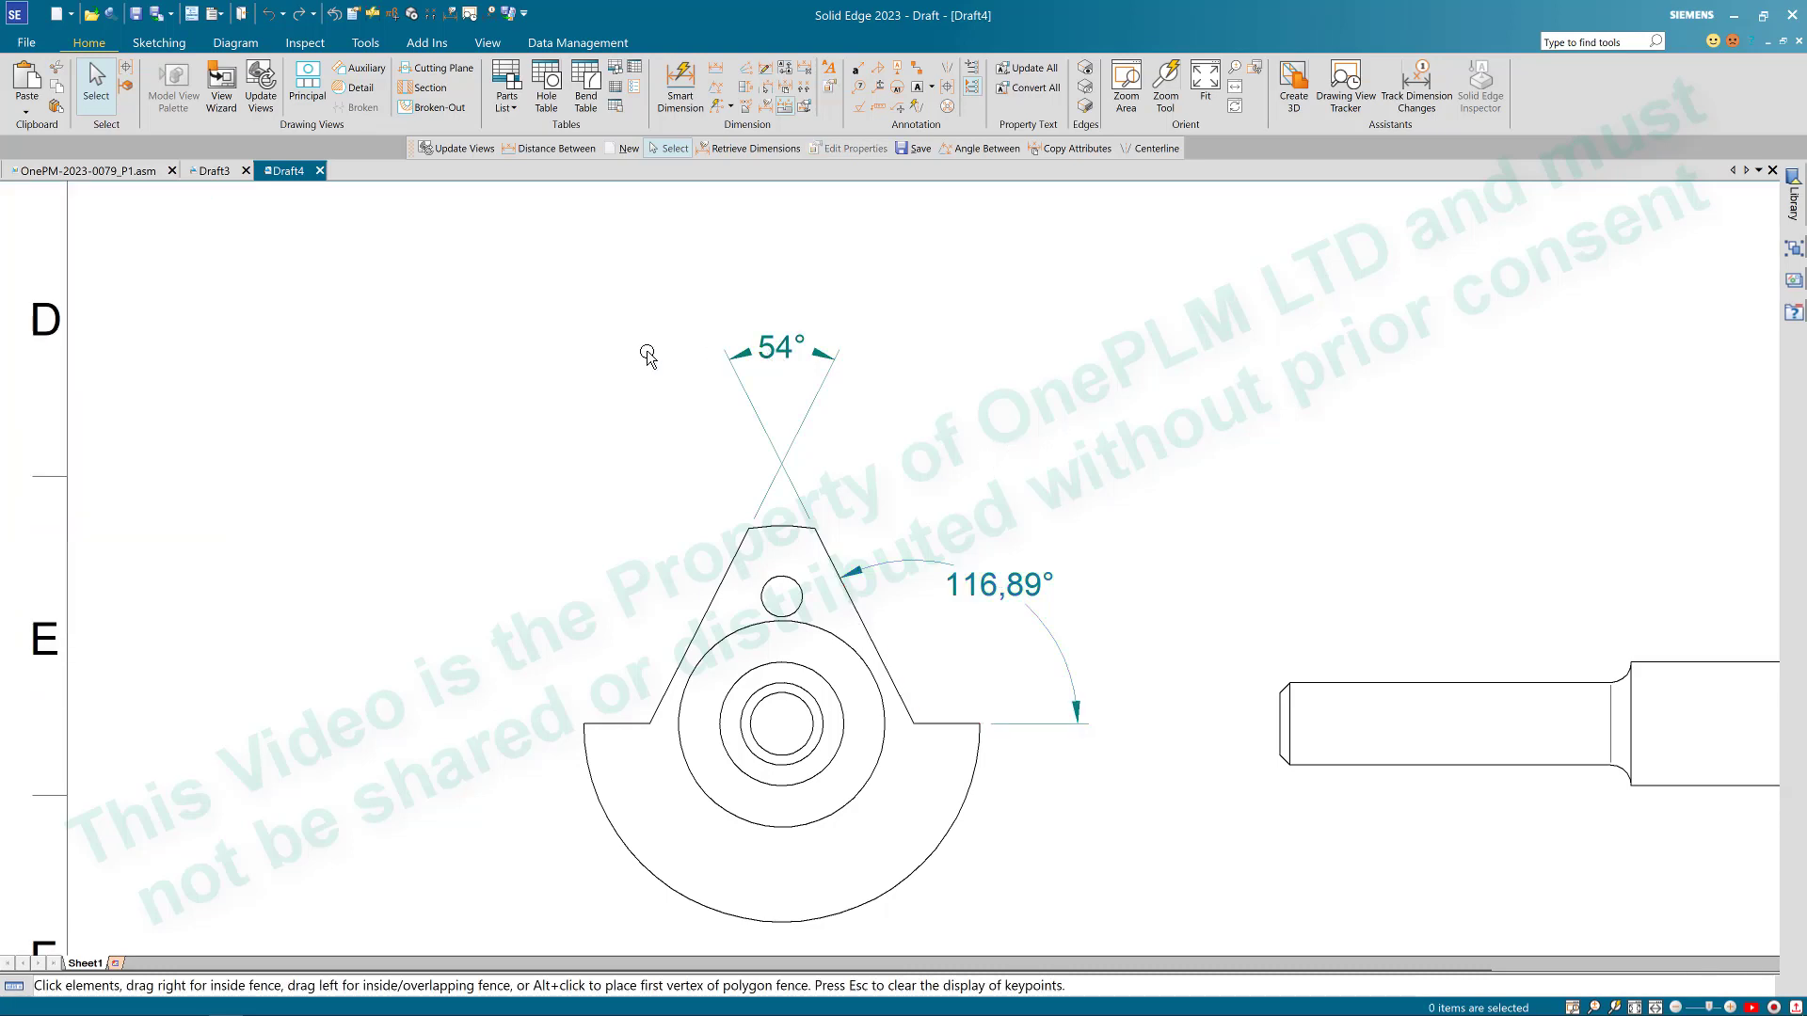
click(767, 348)
click(130, 298)
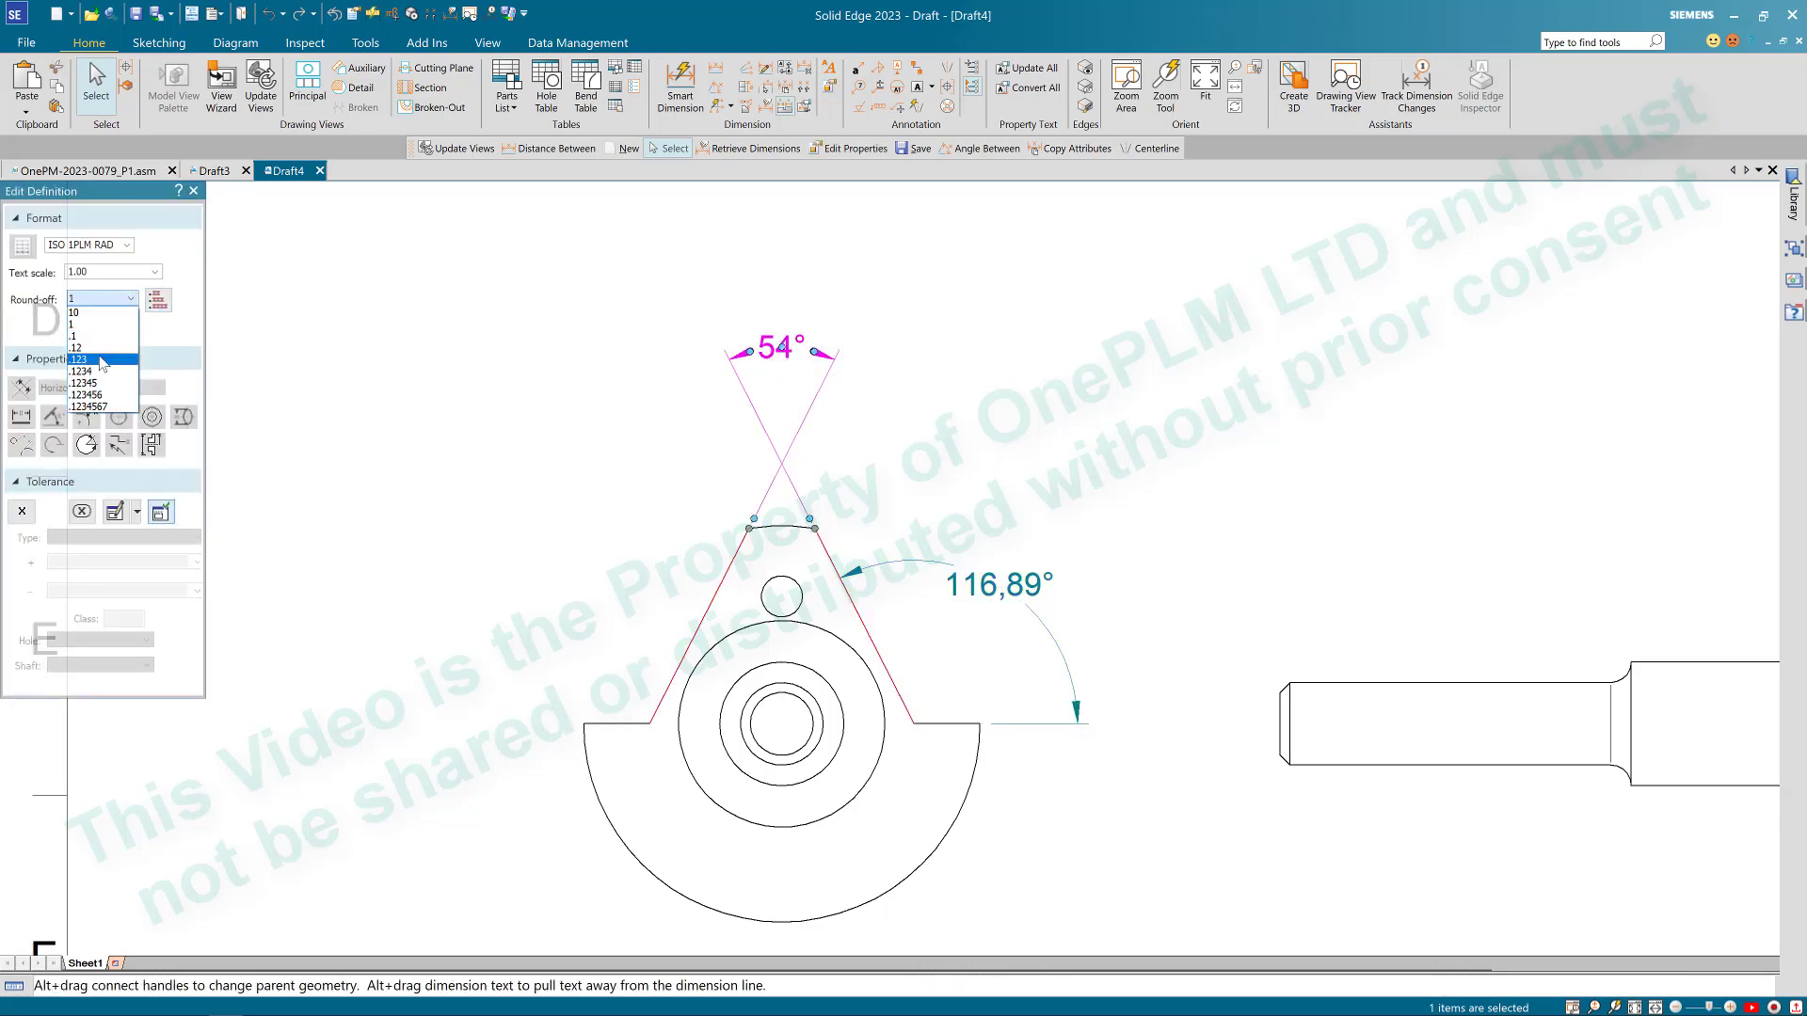
click(105, 348)
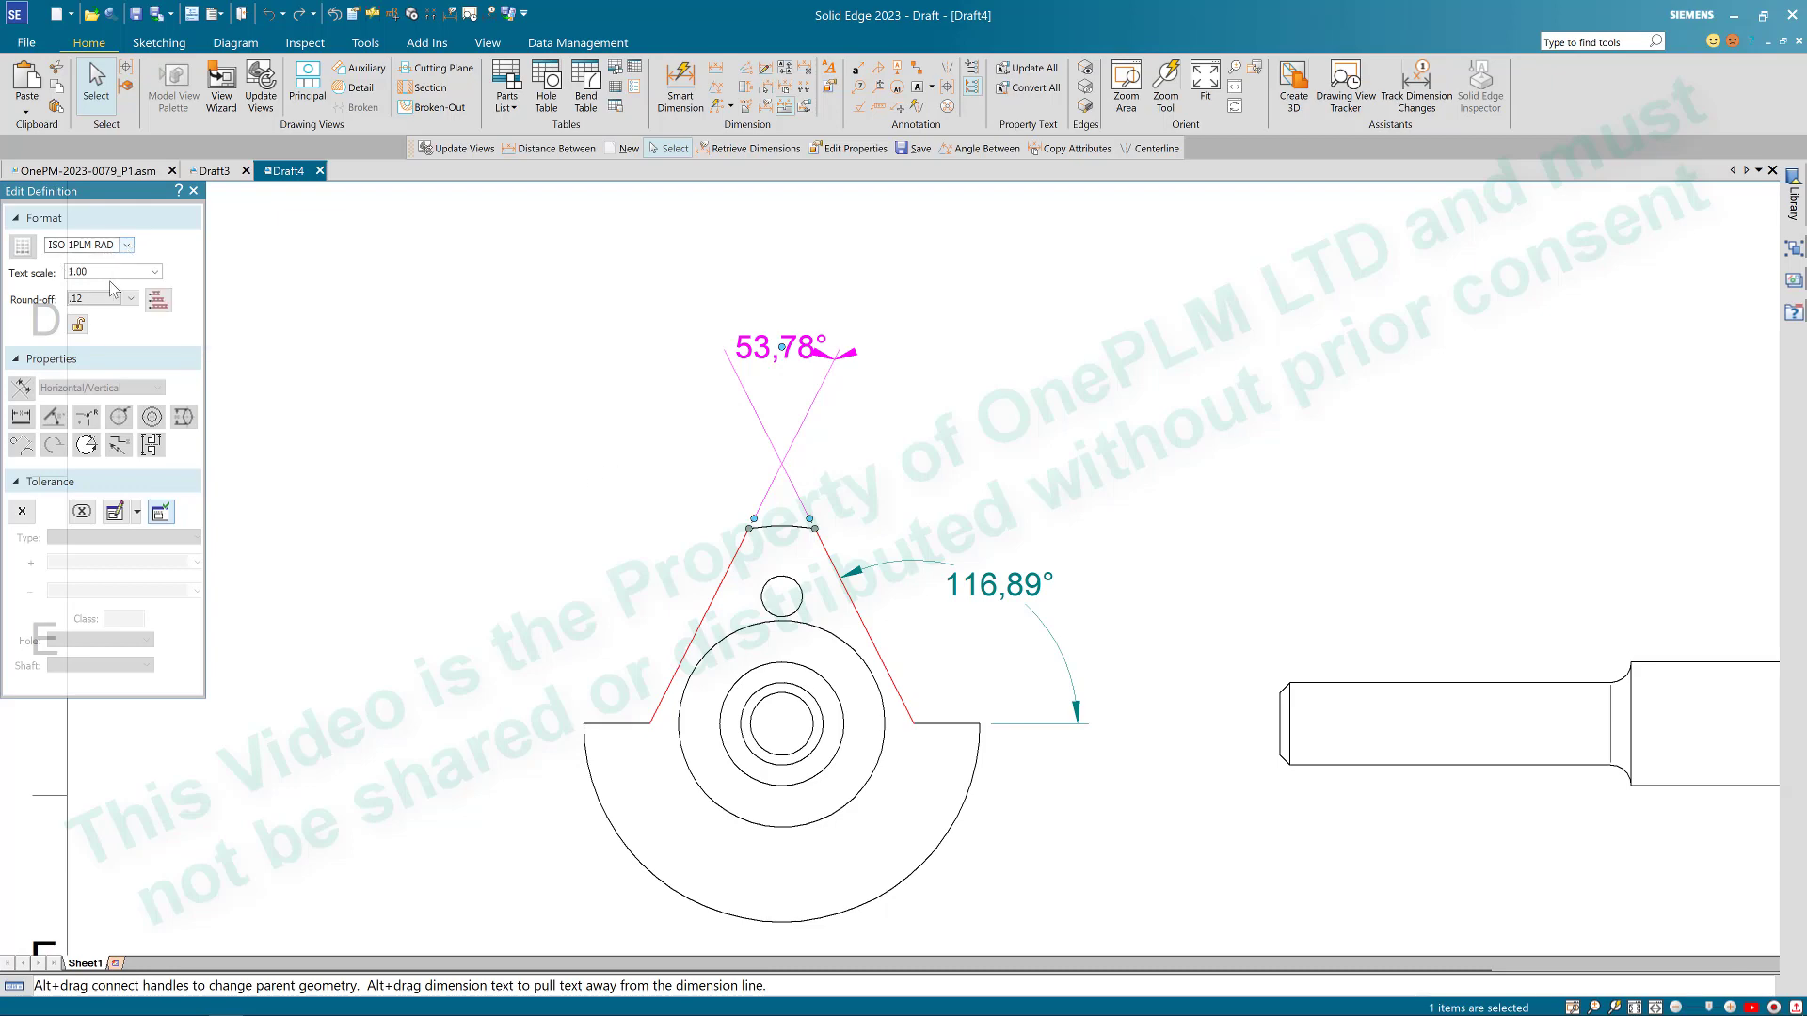
key(Escape)
Step: Draw a By 2 Points centerline along the crankshaft axis in the upper view, from the thin shaft end to the crank pin end
scroll(583, 508, down, 5)
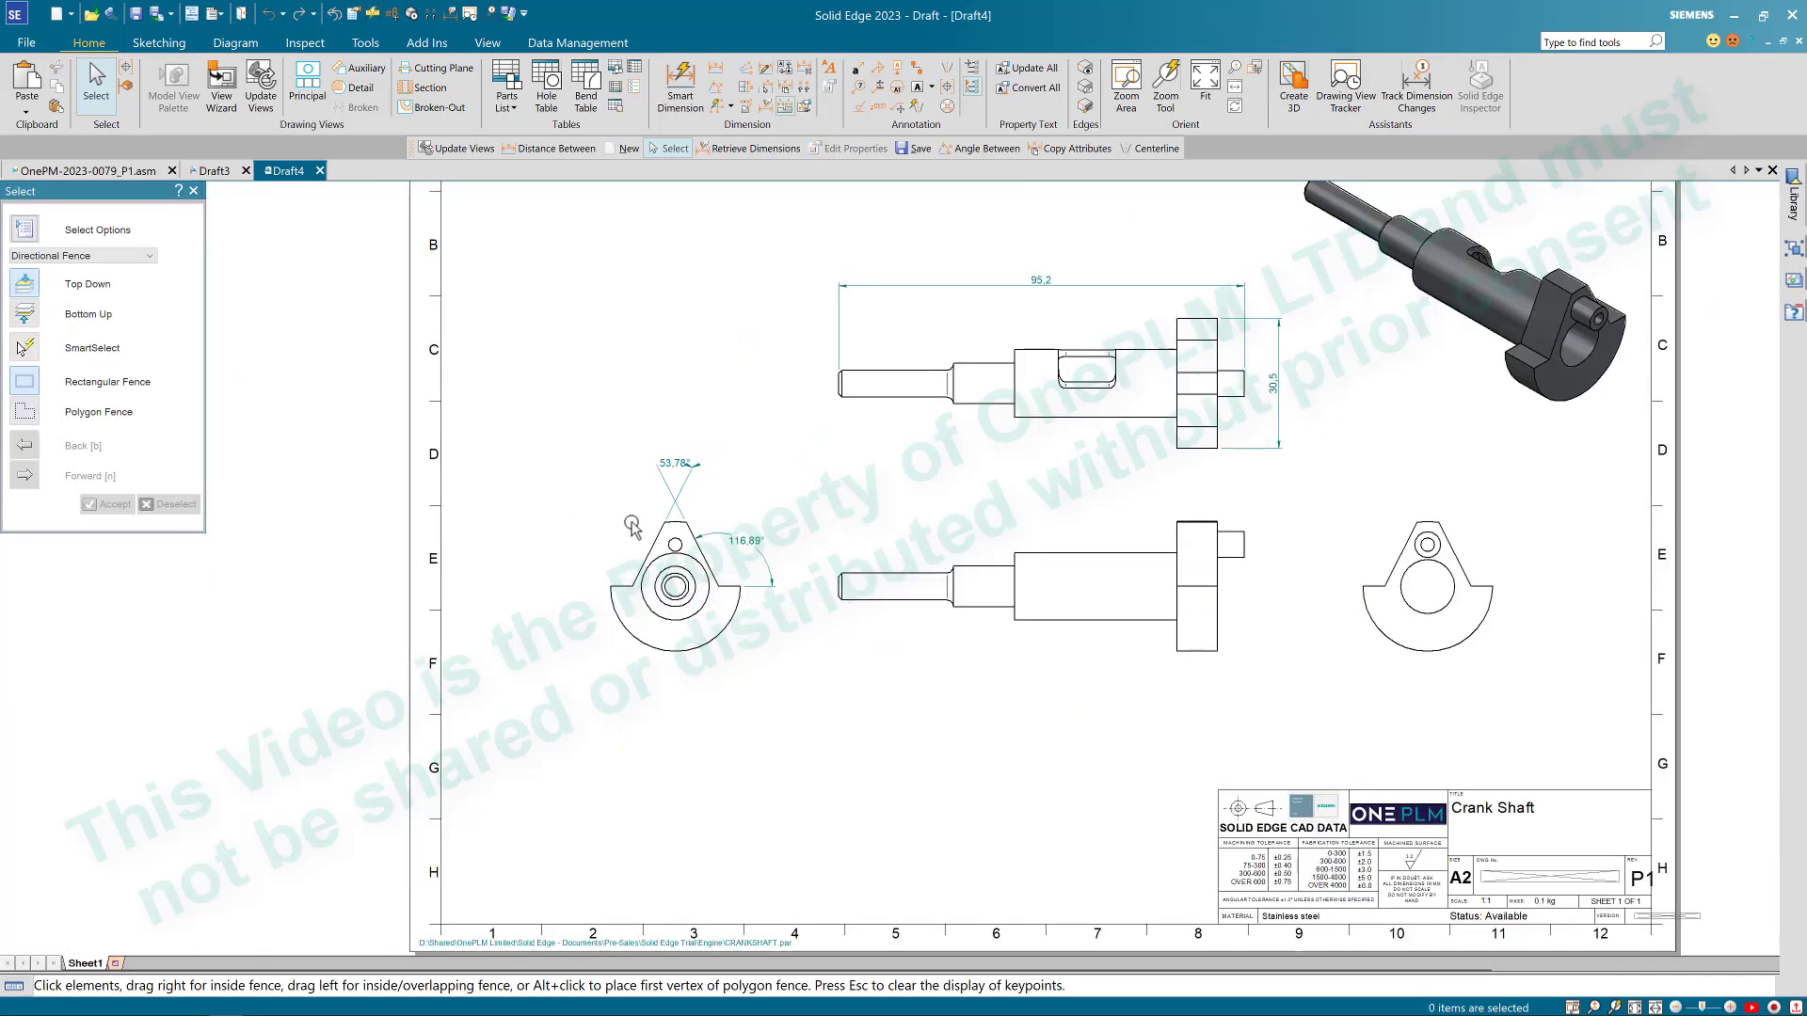
scroll(779, 551, up, 2)
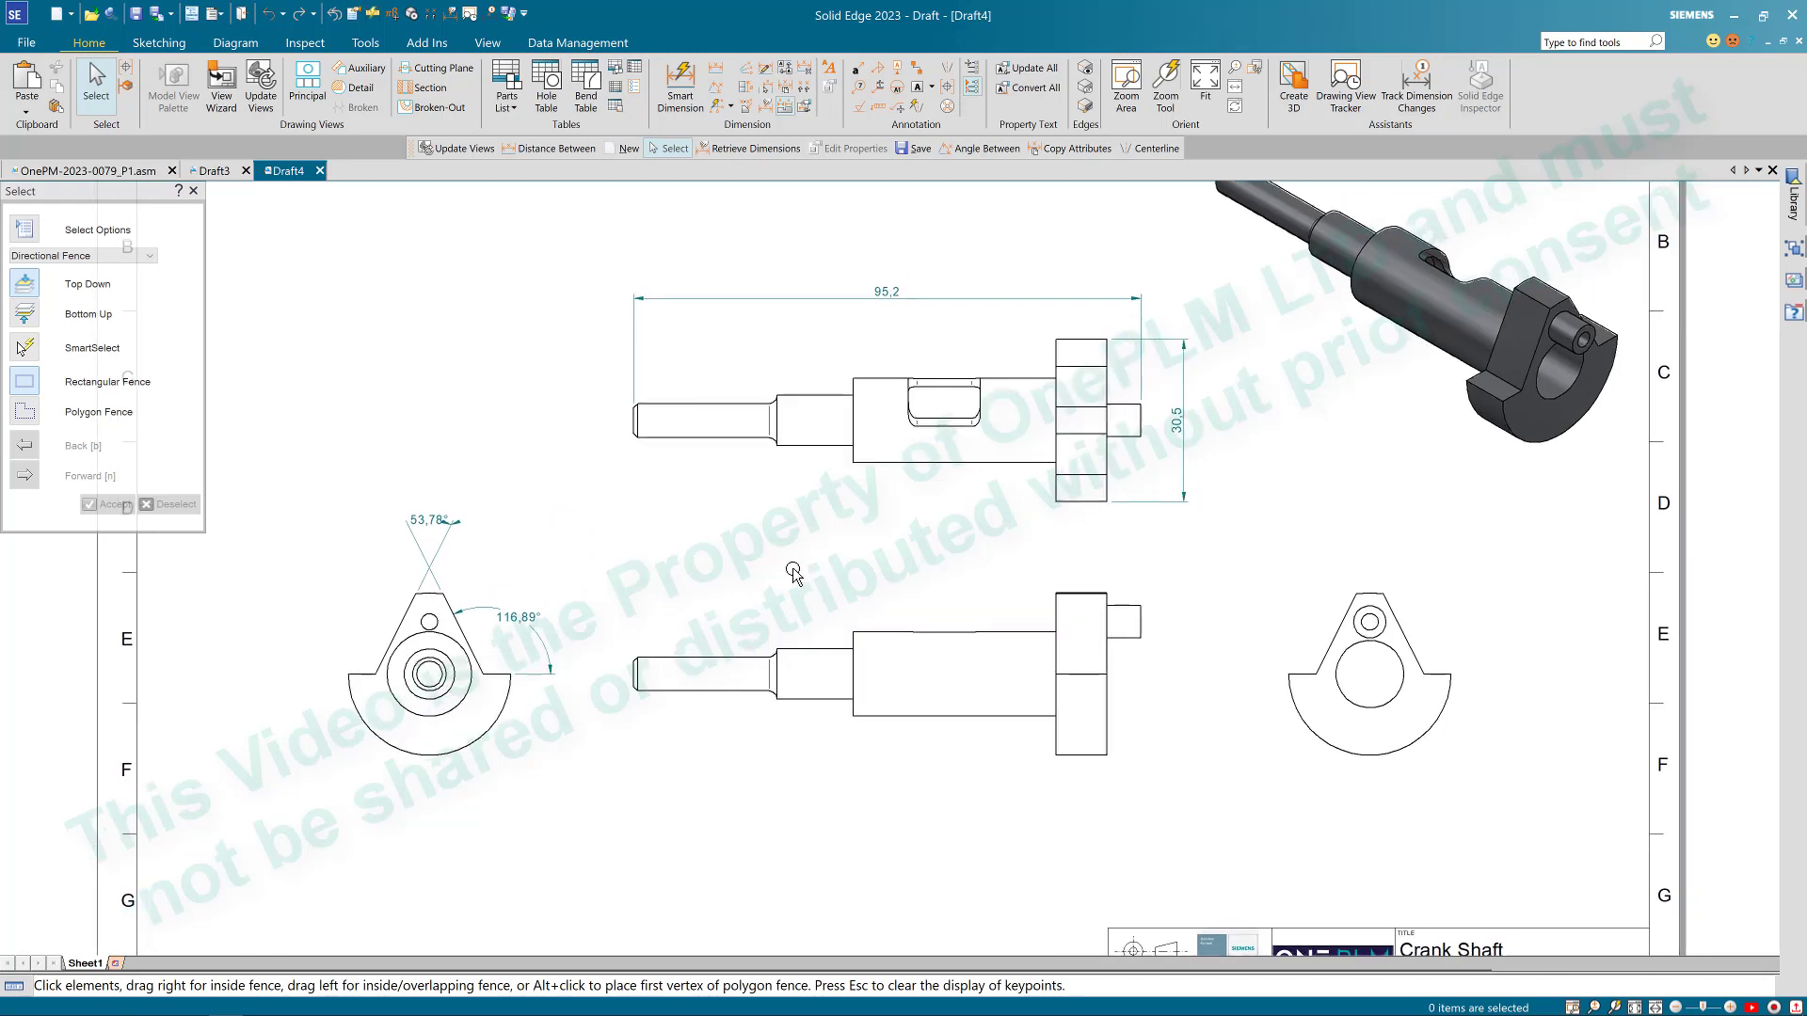
click(948, 68)
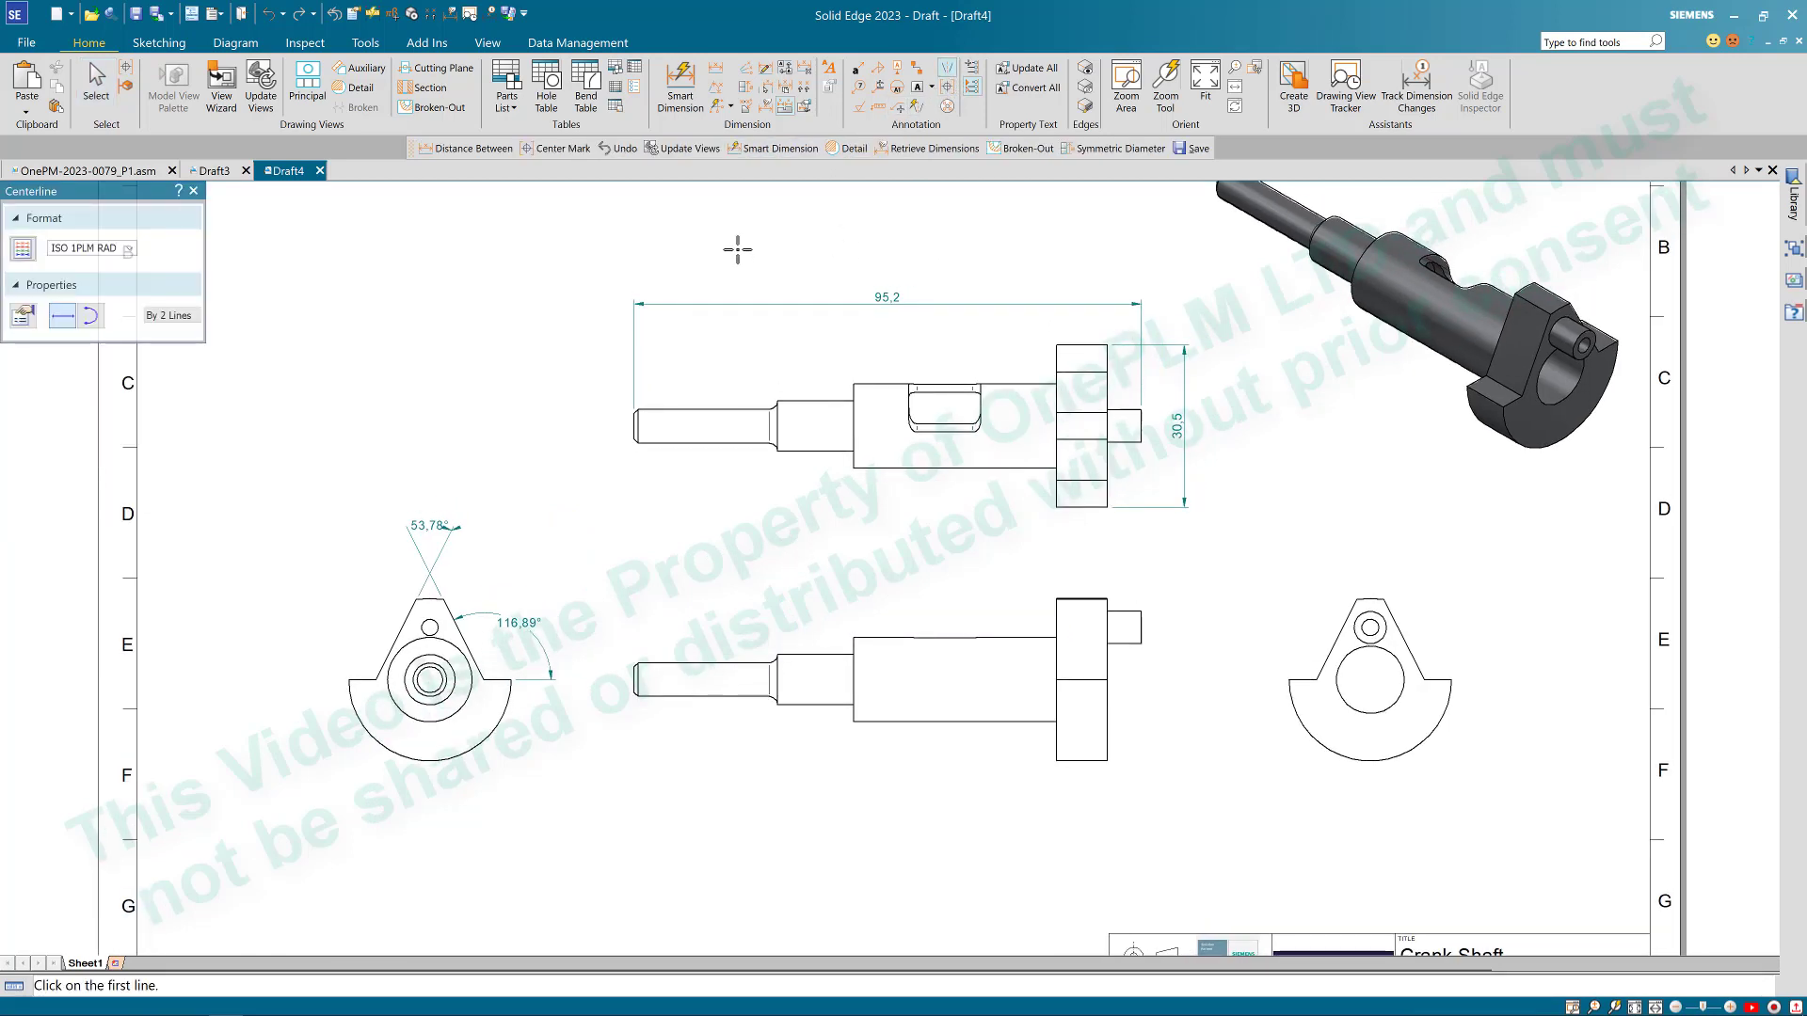
click(166, 318)
click(169, 344)
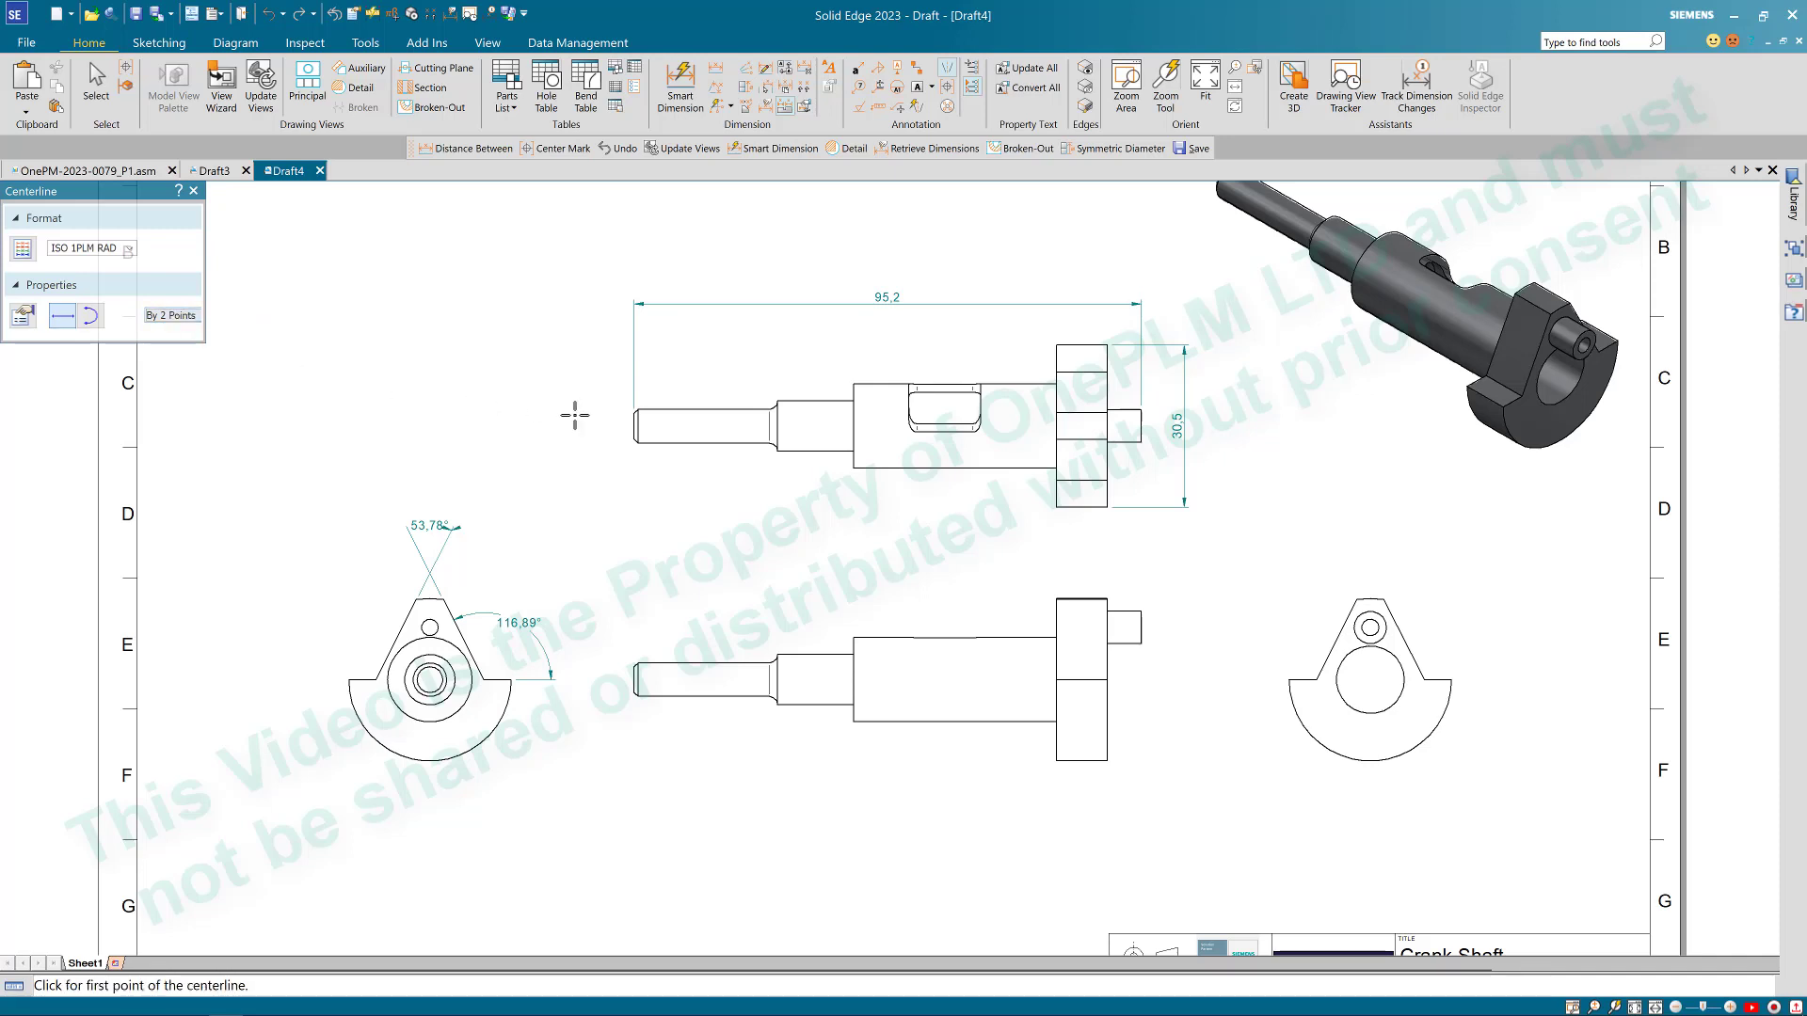
click(633, 426)
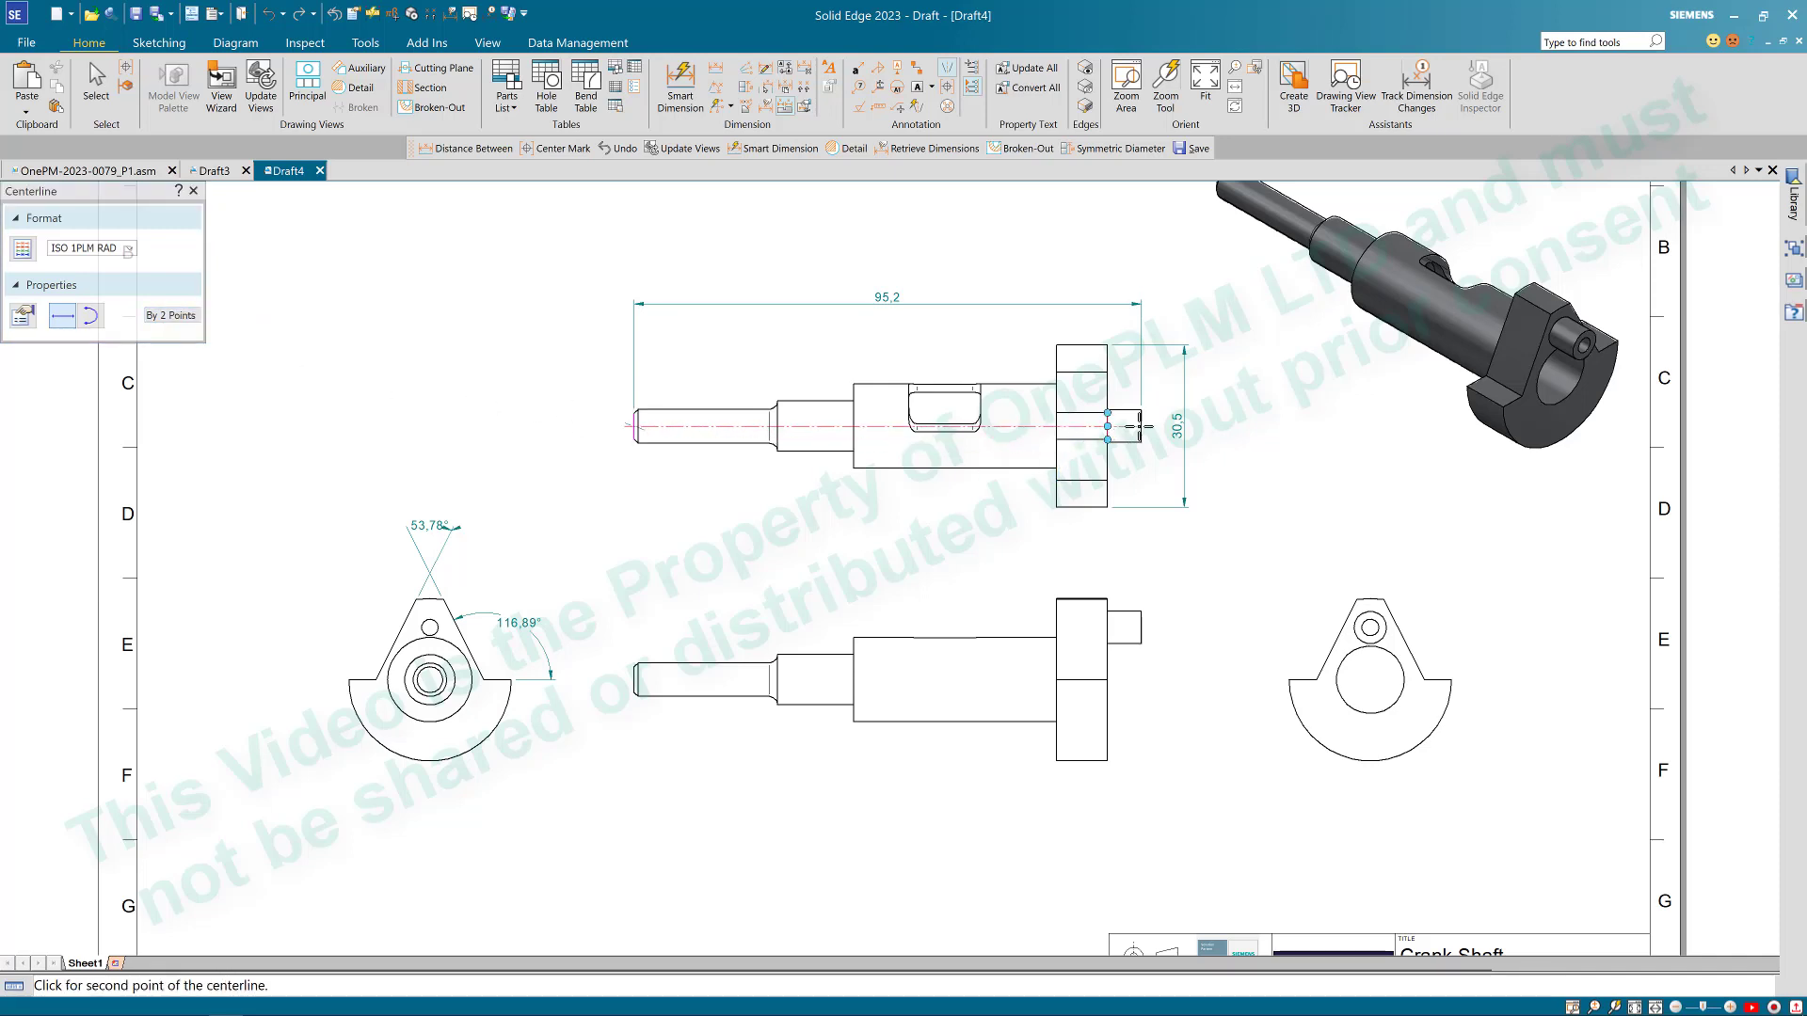
Step: Add a horizontal/vertical center mark to the concentric shaft circles in the shaft-end view
middle_drag(805, 611, 922, 598)
click(950, 88)
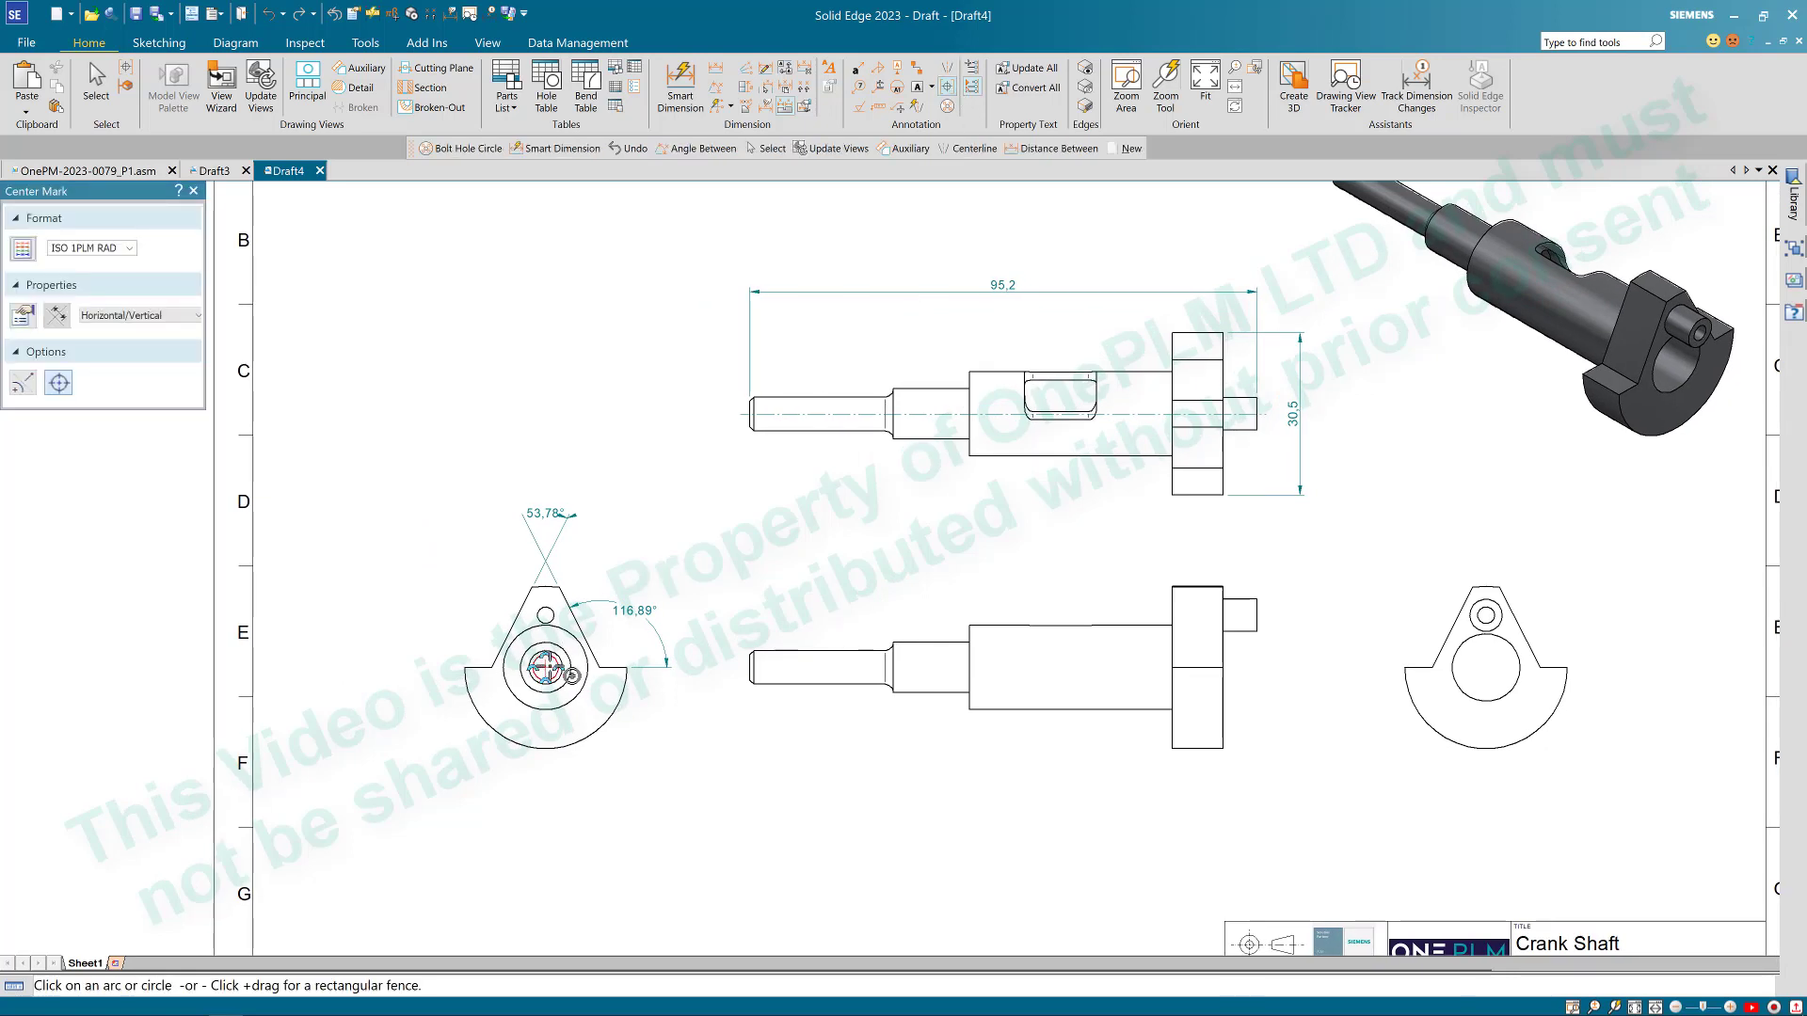